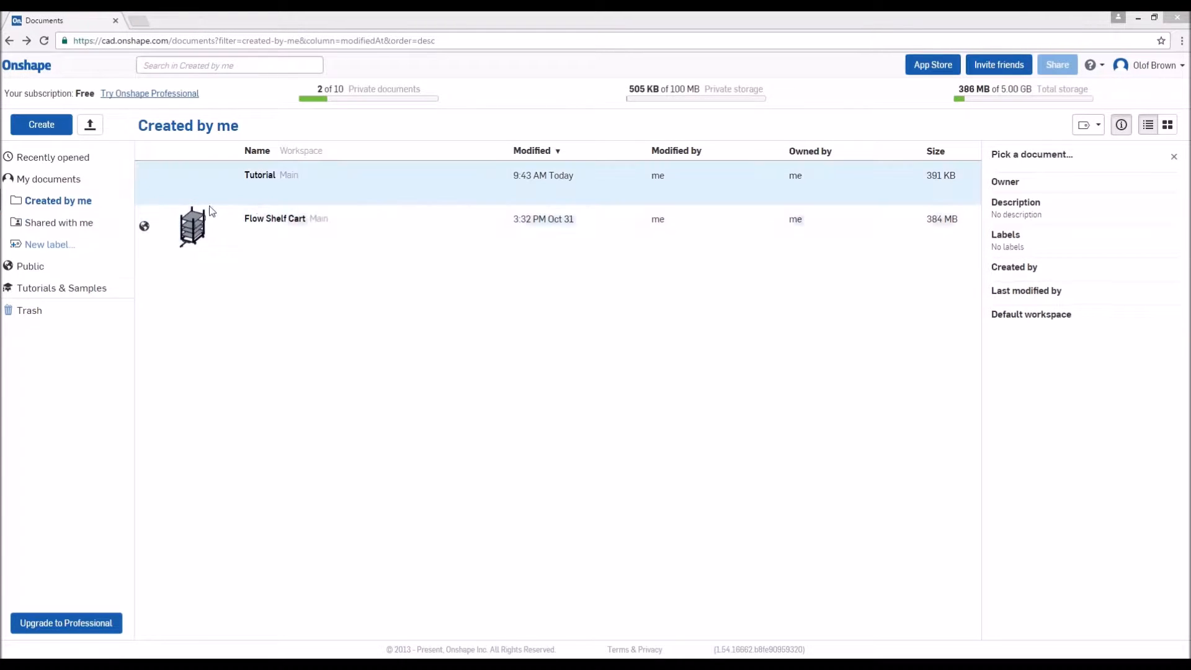
click(88, 235)
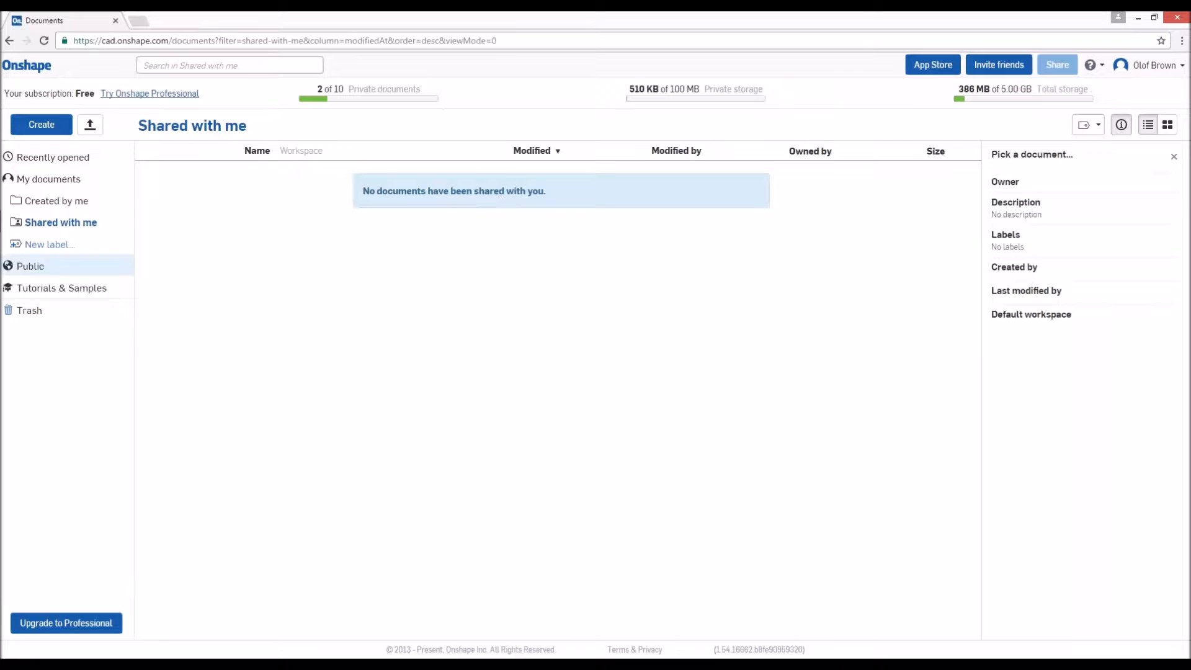
click(67, 201)
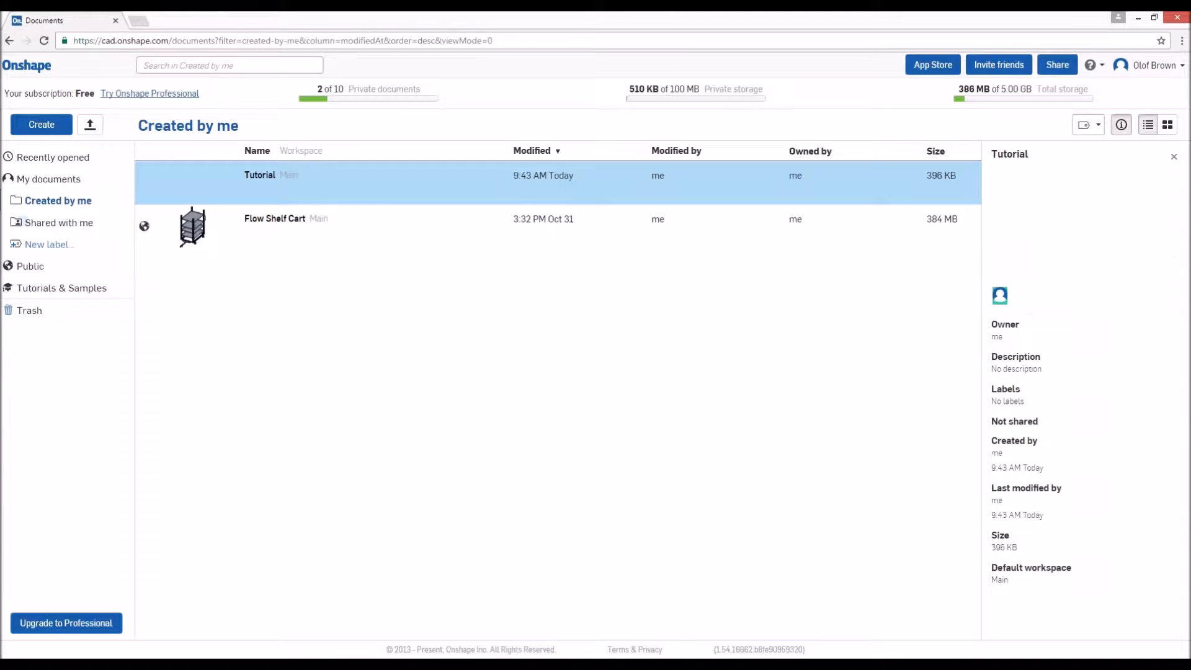
- Create a new public document named Tutorial
click(42, 125)
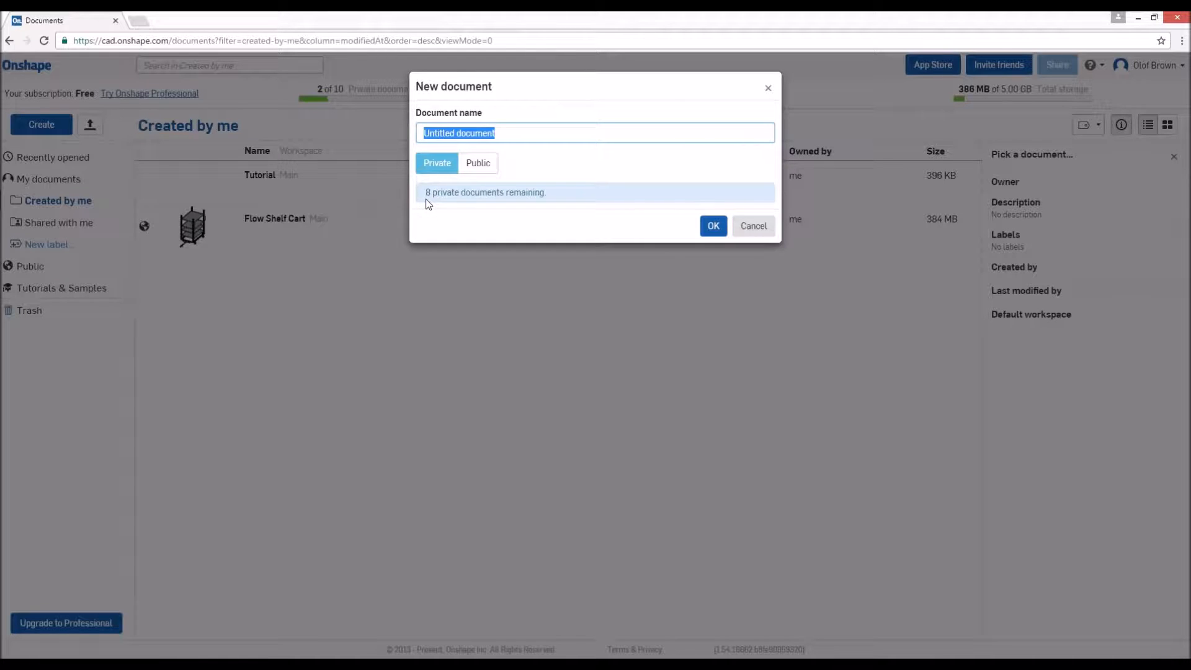
drag(426, 194, 468, 196)
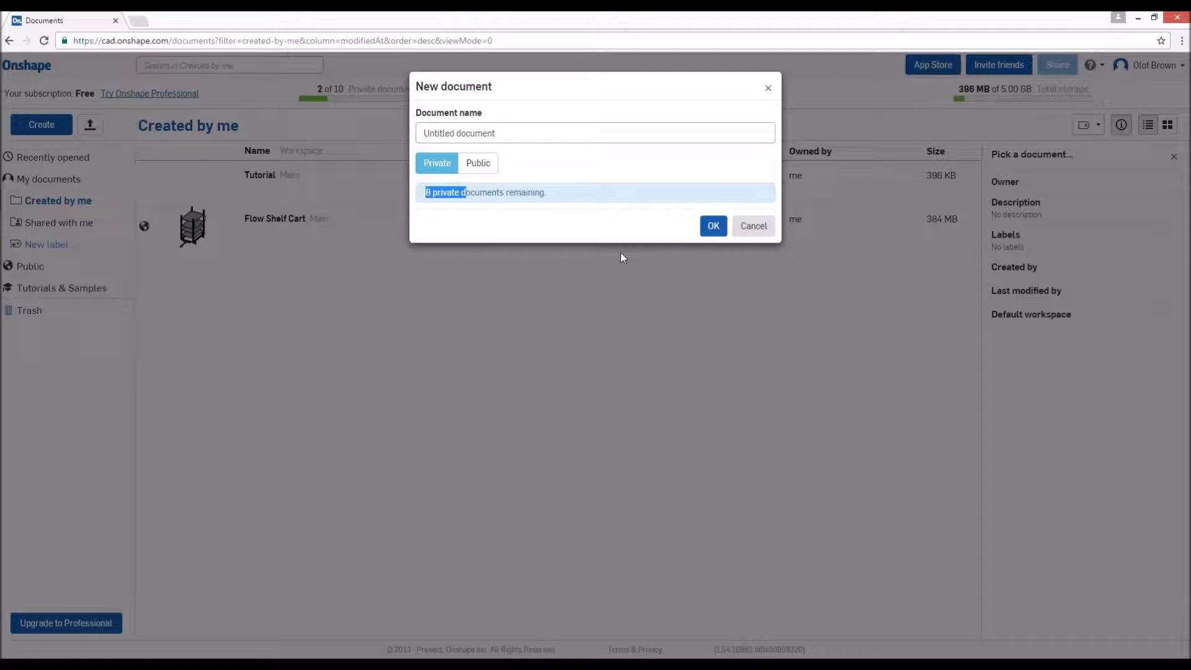
click(494, 164)
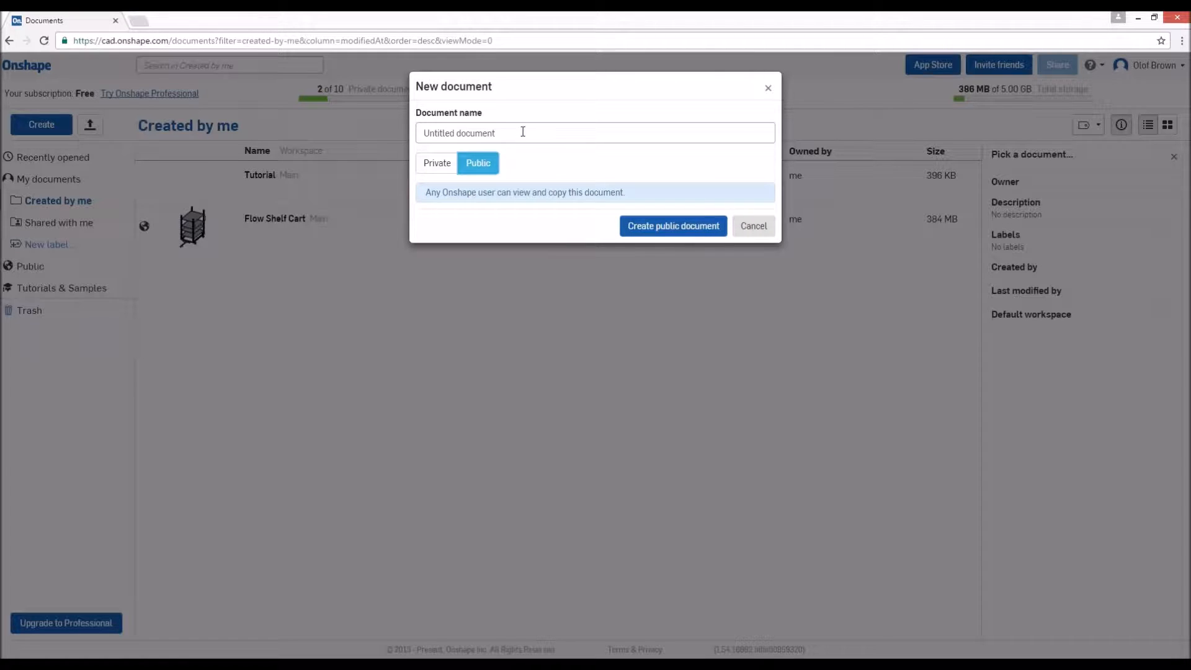
triple_click(521, 133)
text(Tutorial)
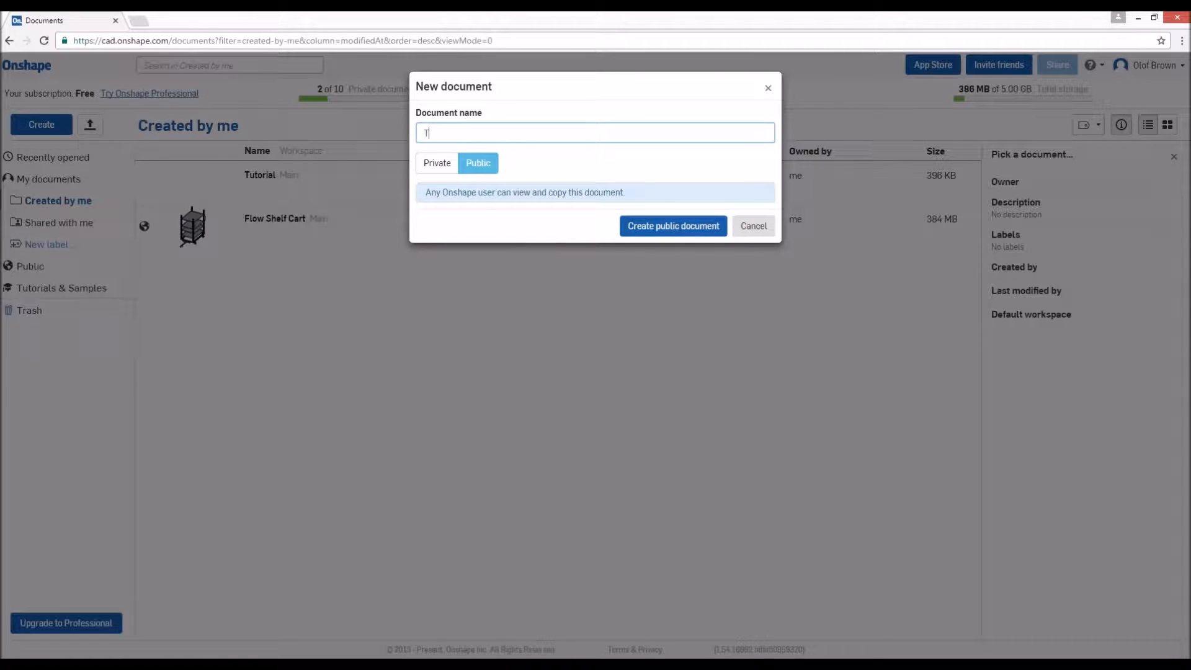
text(1)
key(Return)
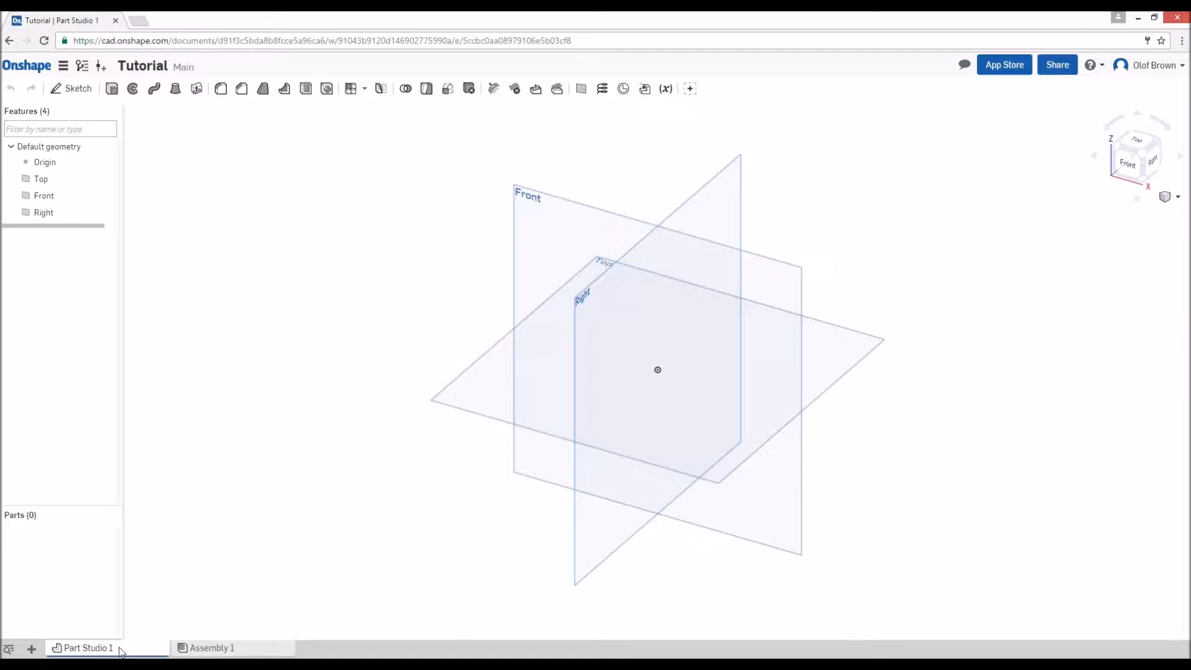
- Switch to Assembly 1 and delete Part Studio 1 from the document
mouse_move(121, 650)
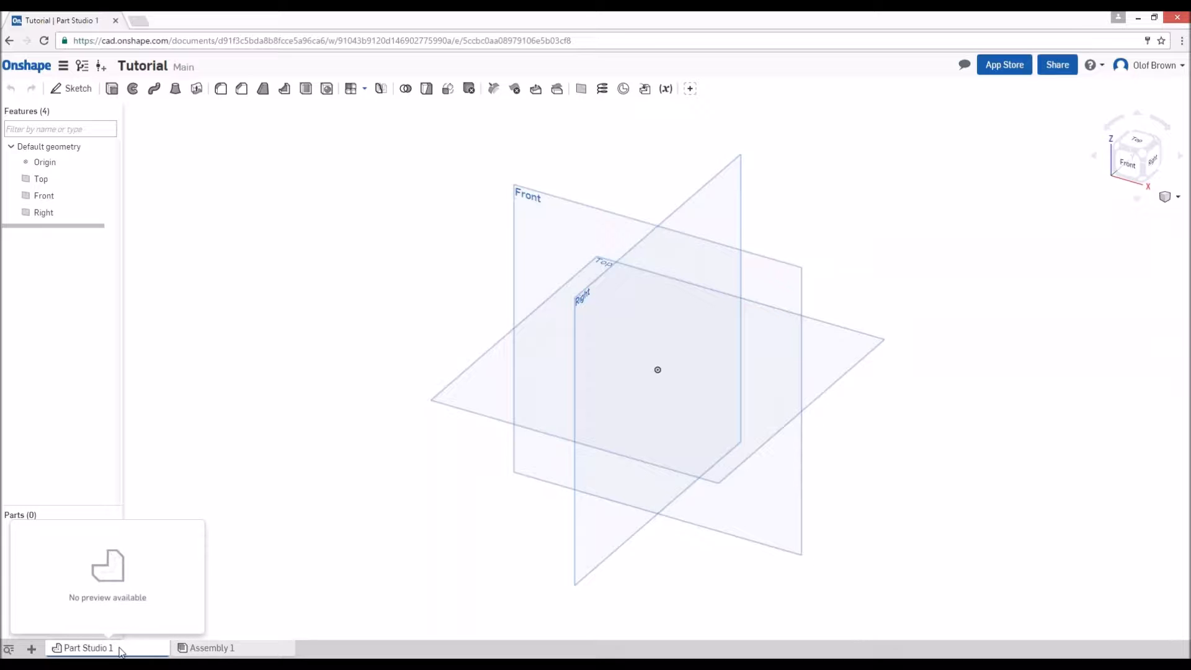
click(211, 648)
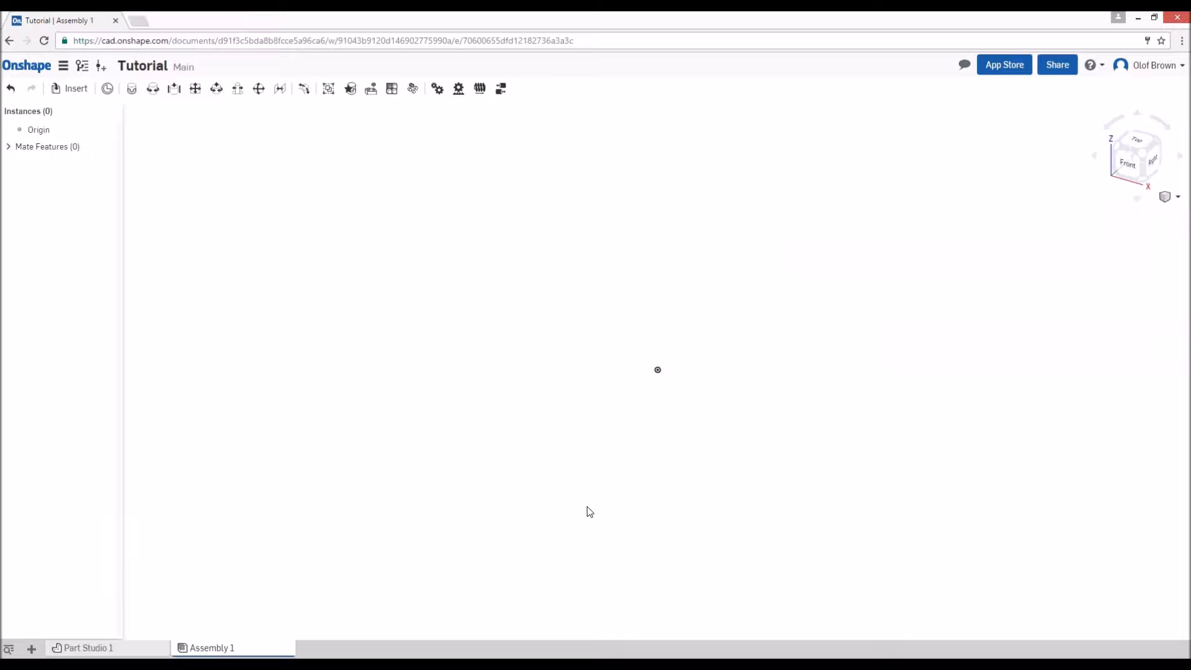
click(33, 649)
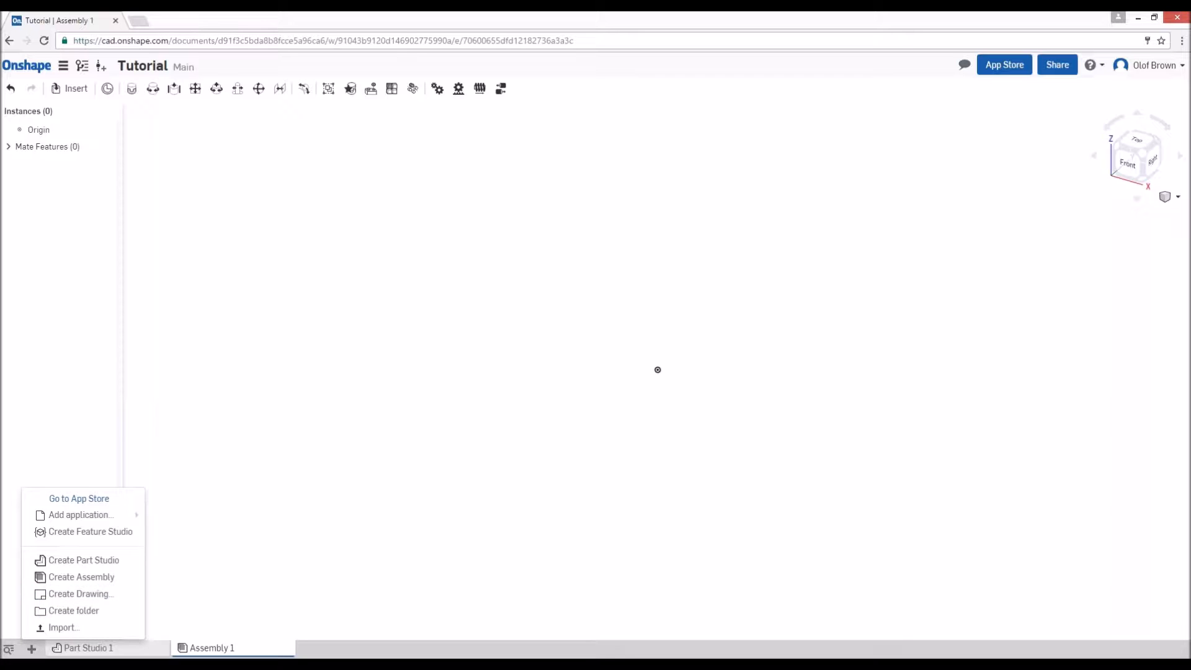
click(200, 654)
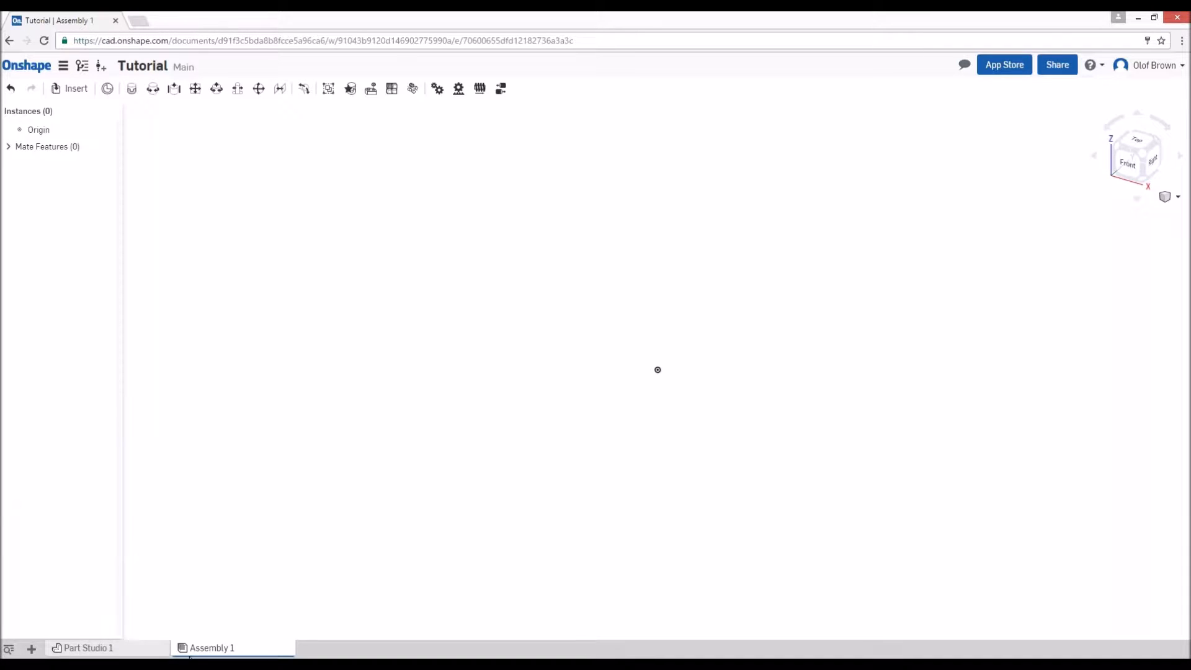
right_click(78, 650)
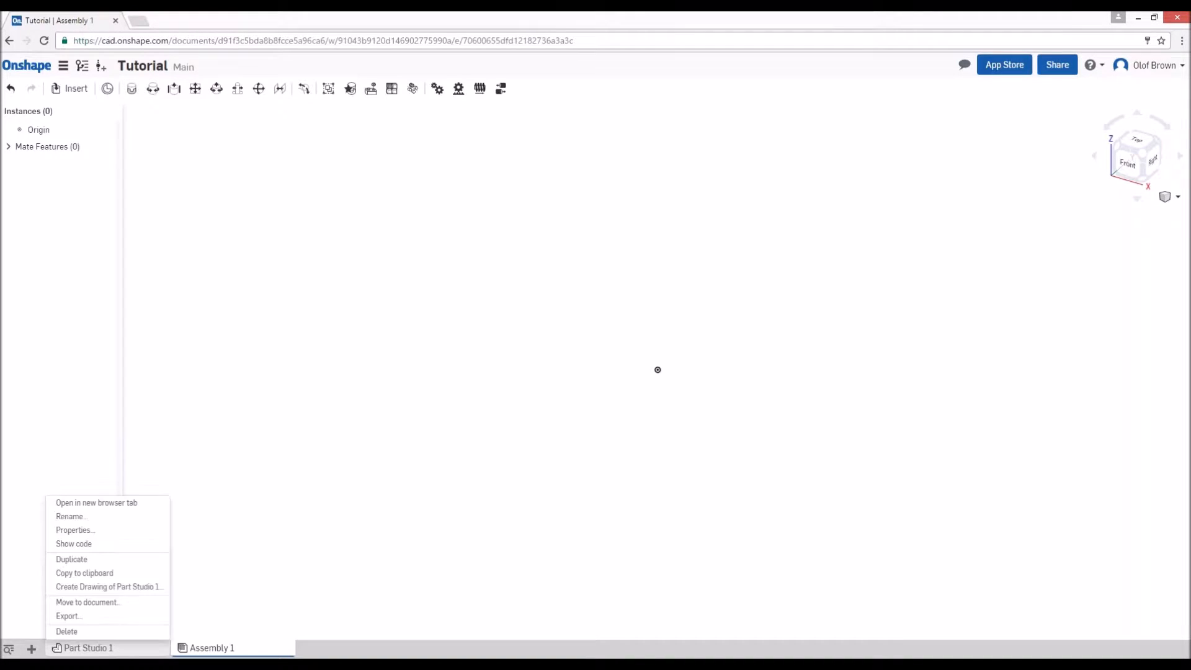
click(75, 639)
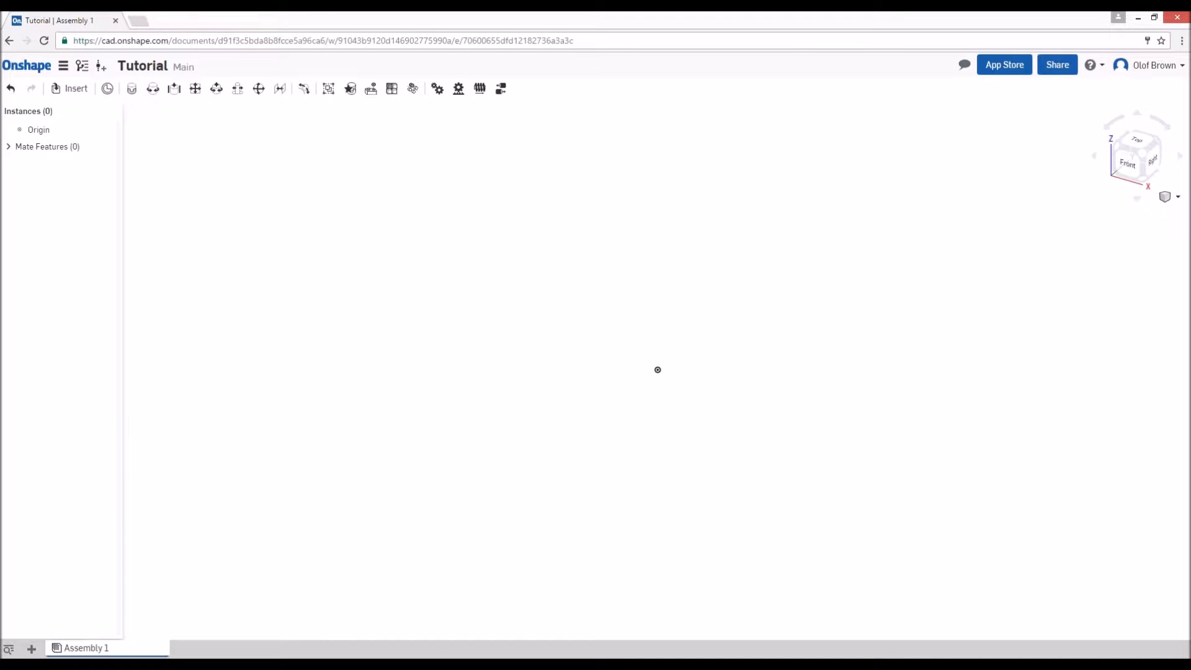
- Rename Assembly 1 as Pallet Cart
right_click(99, 650)
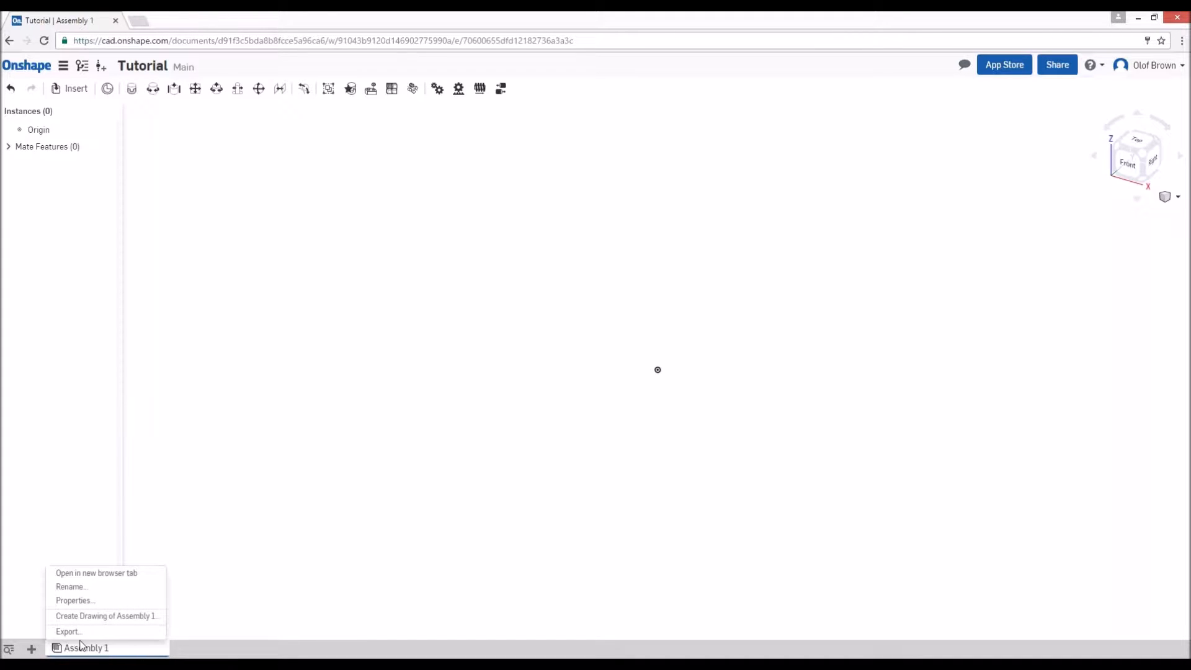
click(82, 587)
mouse_move(387, 664)
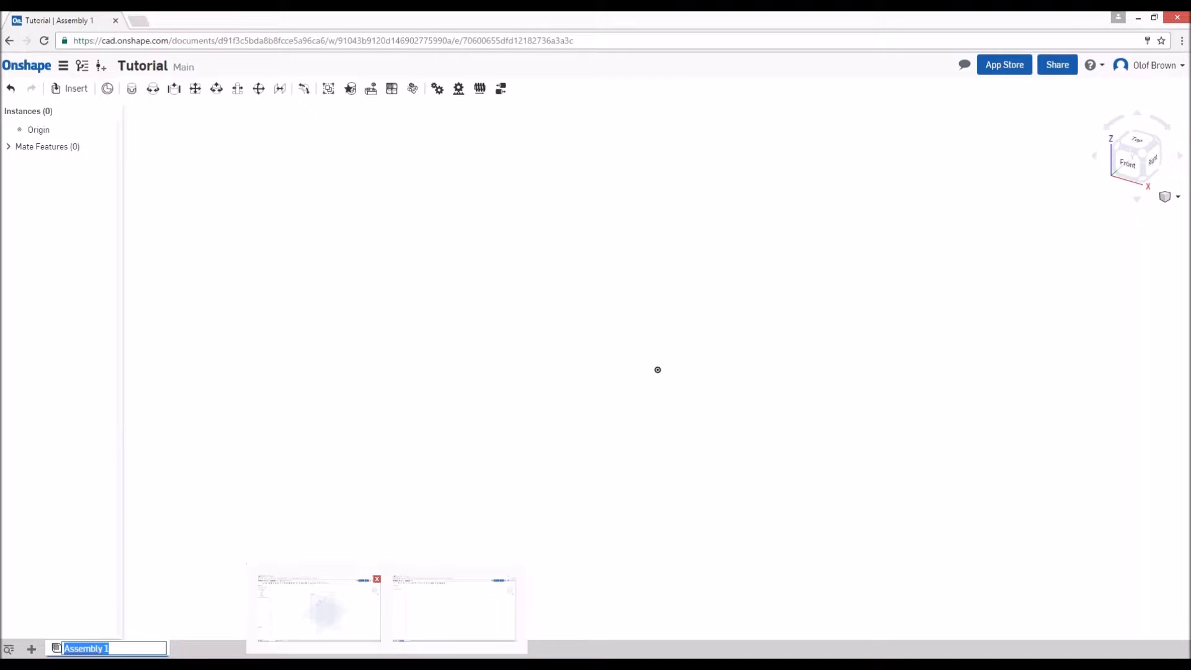
text(Pallet Cart)
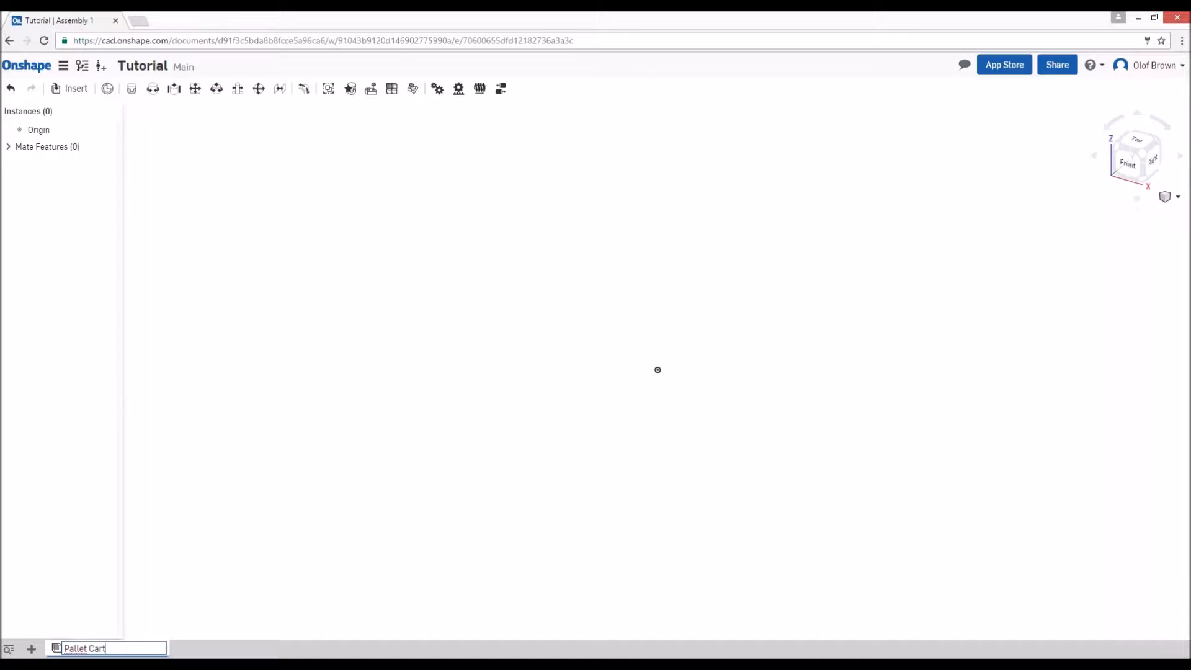
key(Return)
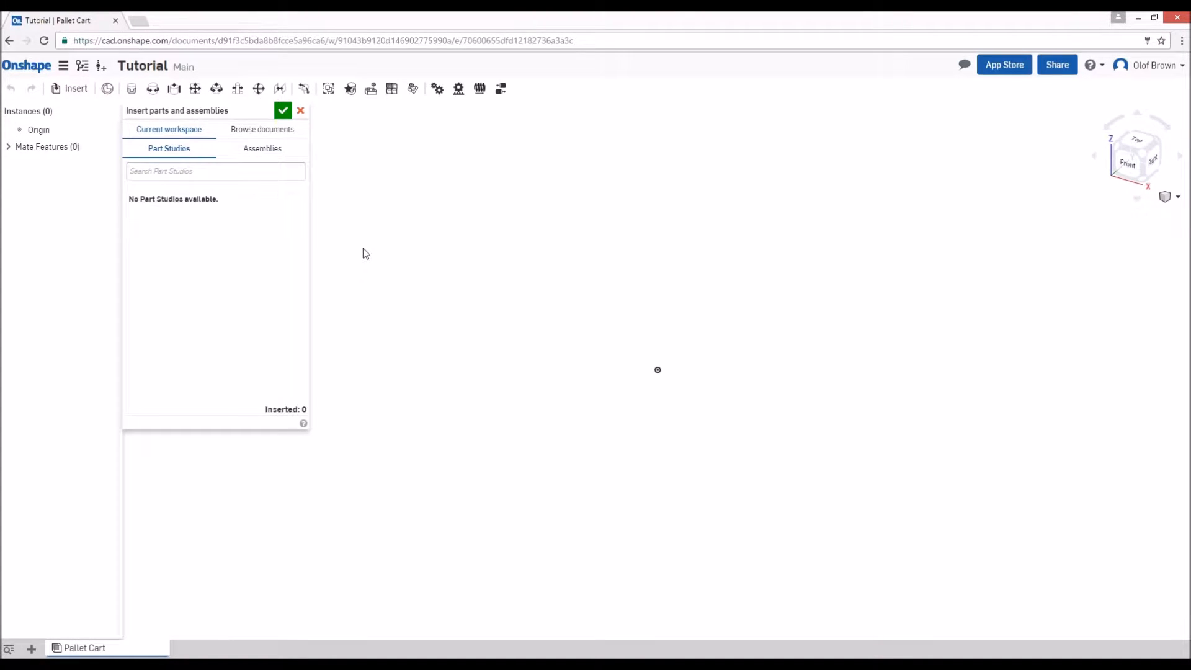
- Search the public documents for "FQ Build" and open FQ Building Blocks as the source of parts to insert
click(287, 132)
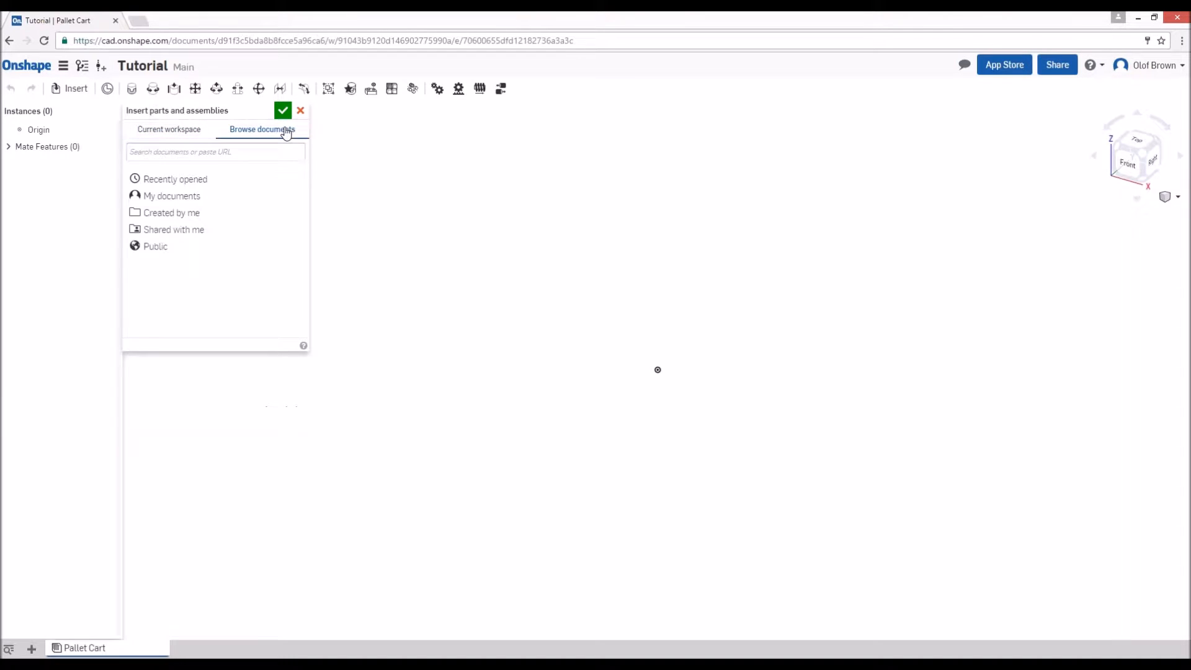
click(161, 248)
text(FQ Build)
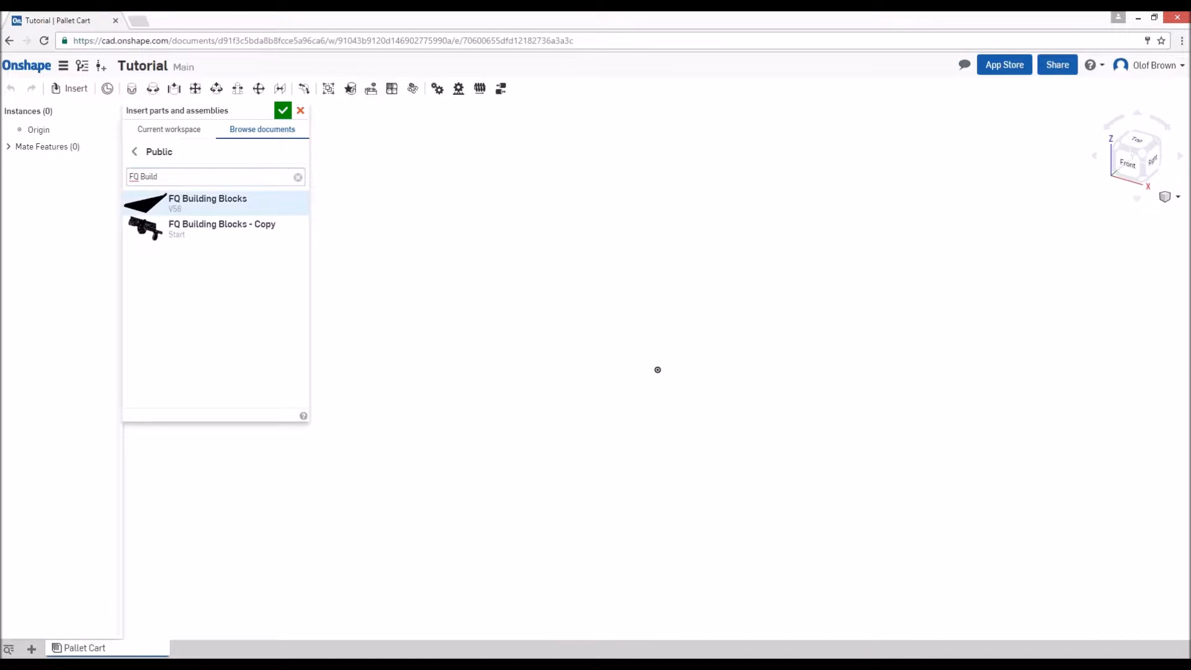
click(207, 202)
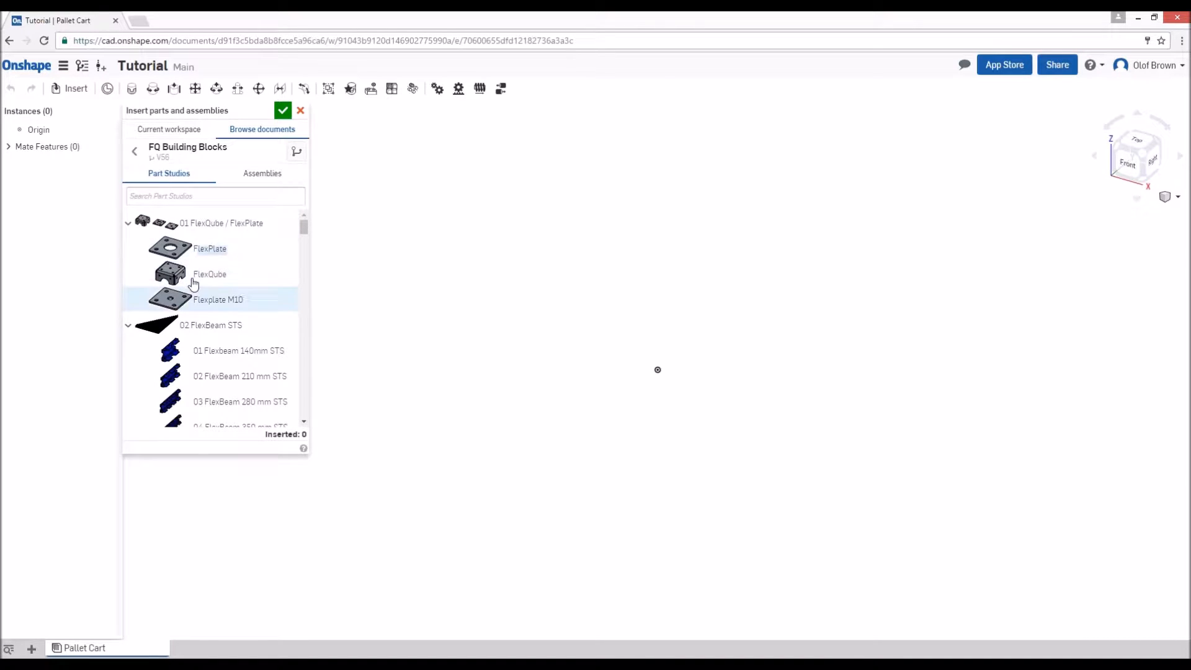
- Collapse the part studio categories of FQ Building Blocks, from 01 FlexQube / FlexPlate through 10 Fasteners, for an overview
click(128, 224)
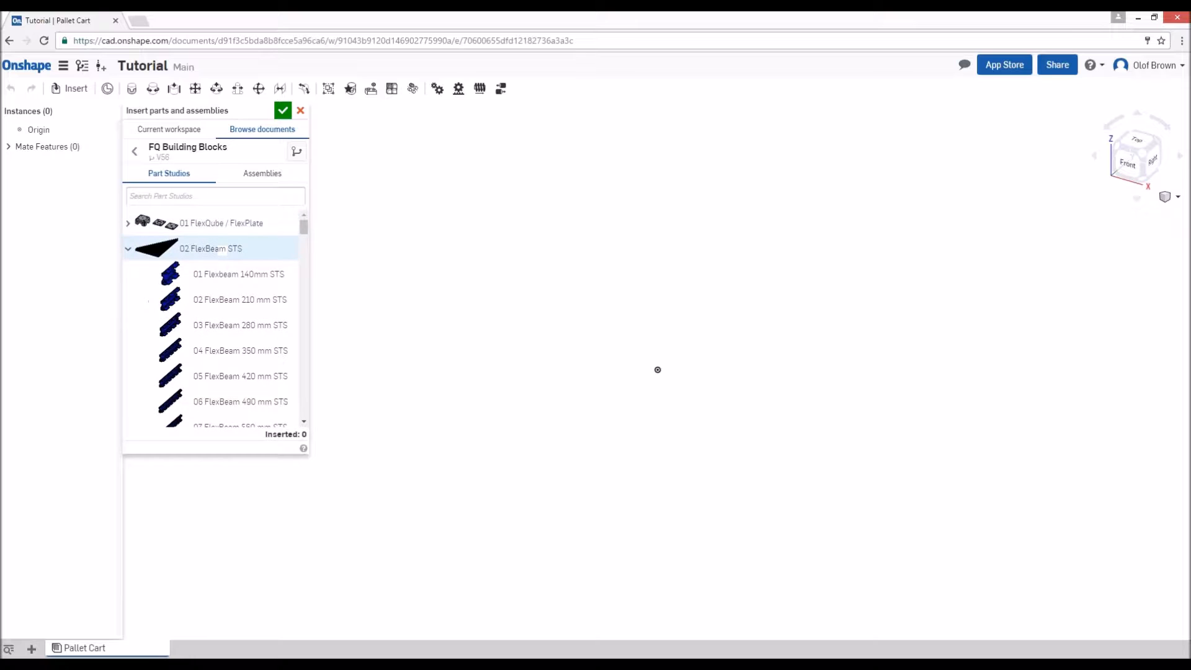
click(128, 249)
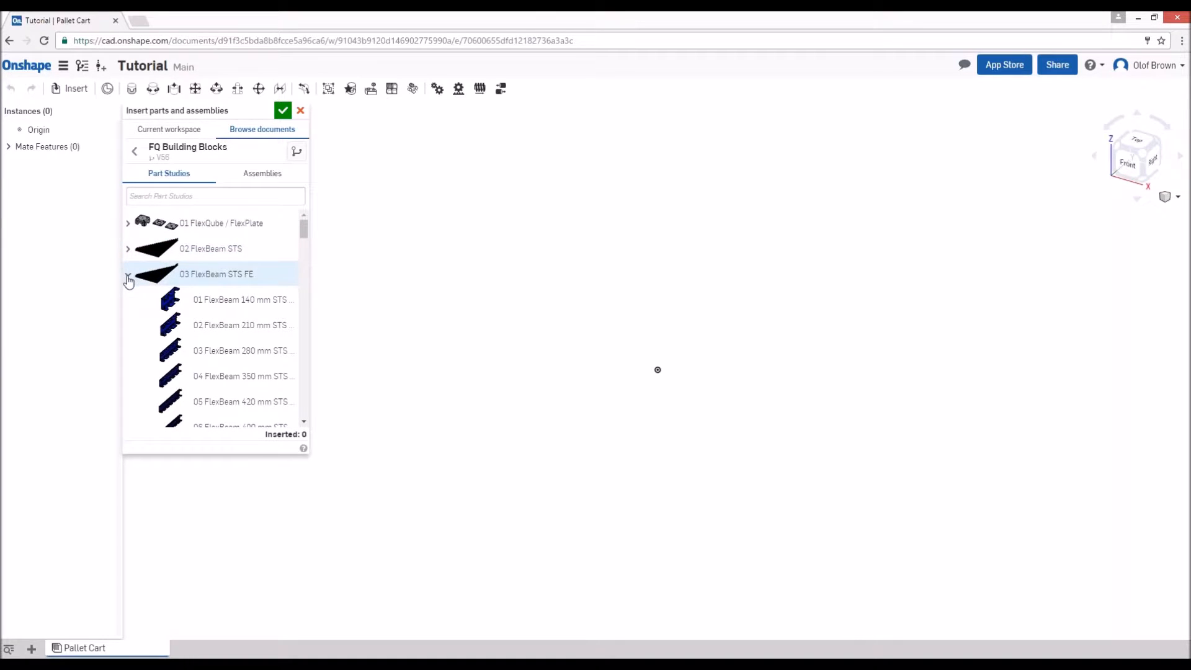
click(128, 275)
click(128, 301)
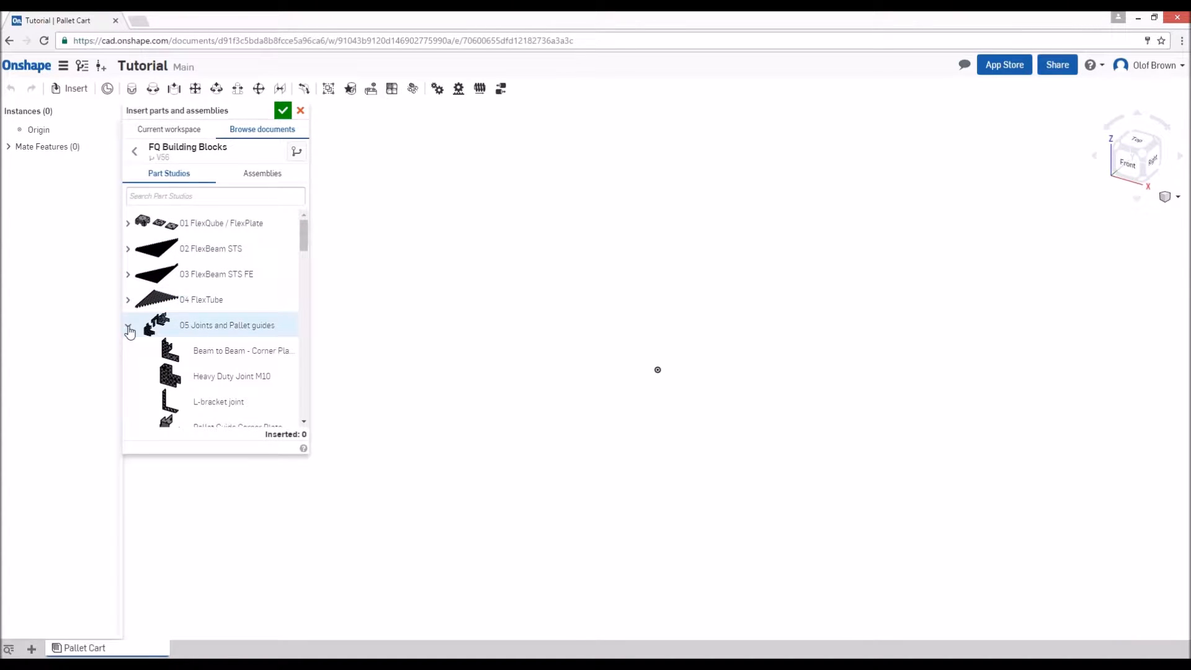
click(128, 328)
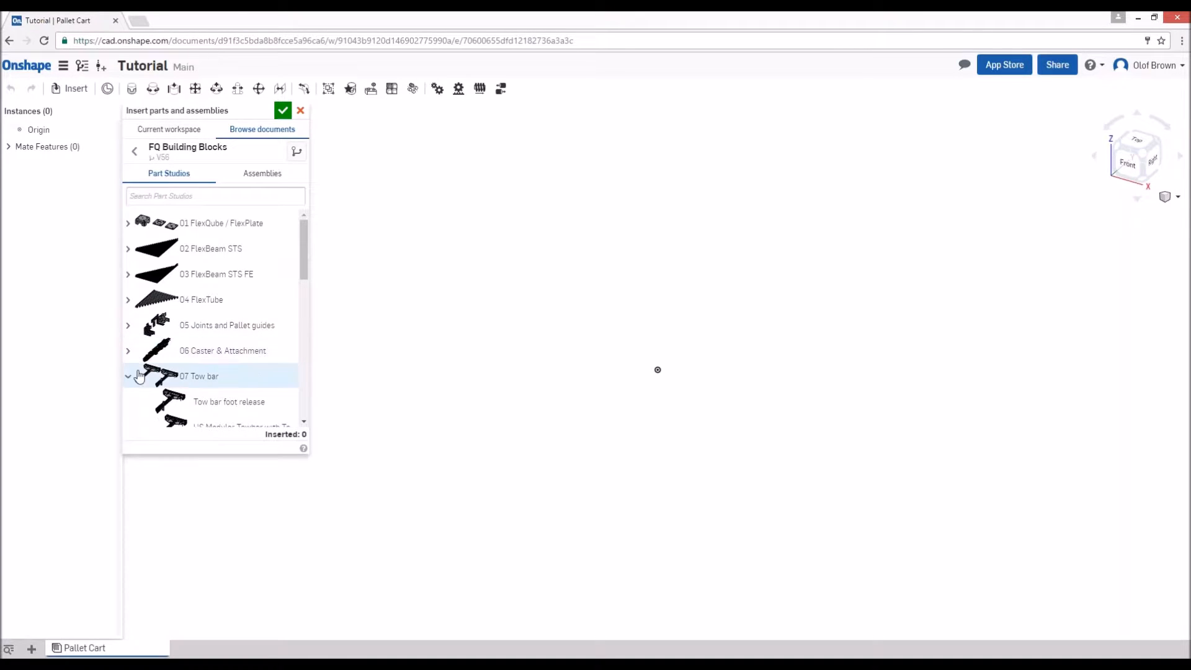
click(127, 377)
scroll(299, 264, down, 3)
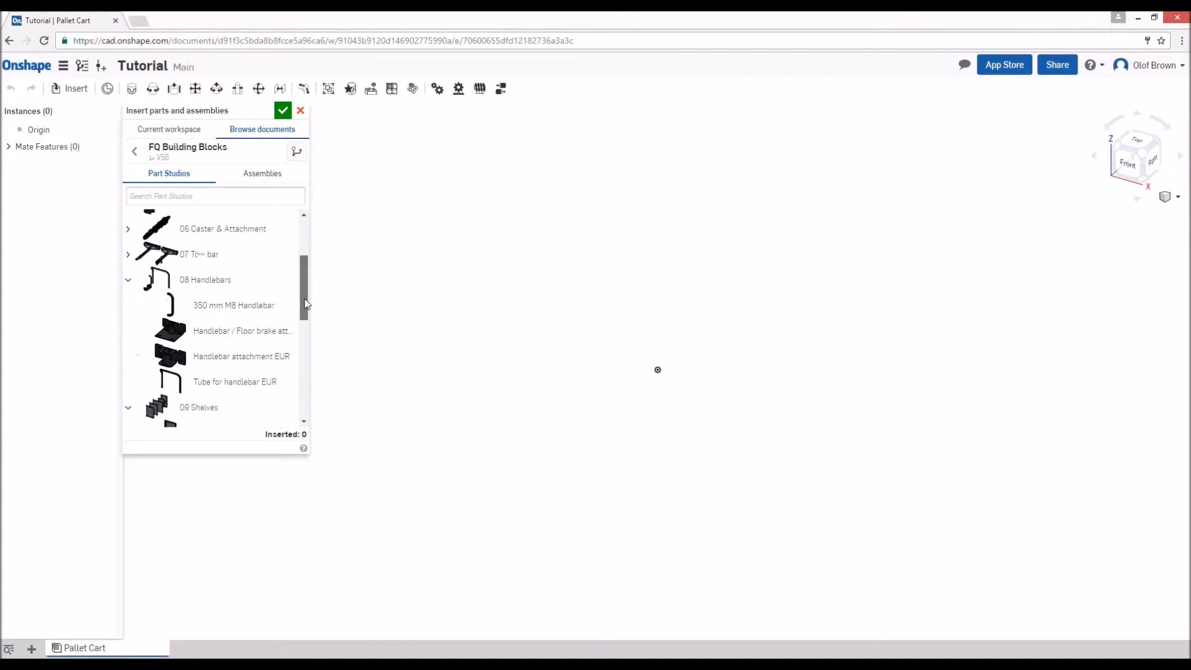
click(129, 222)
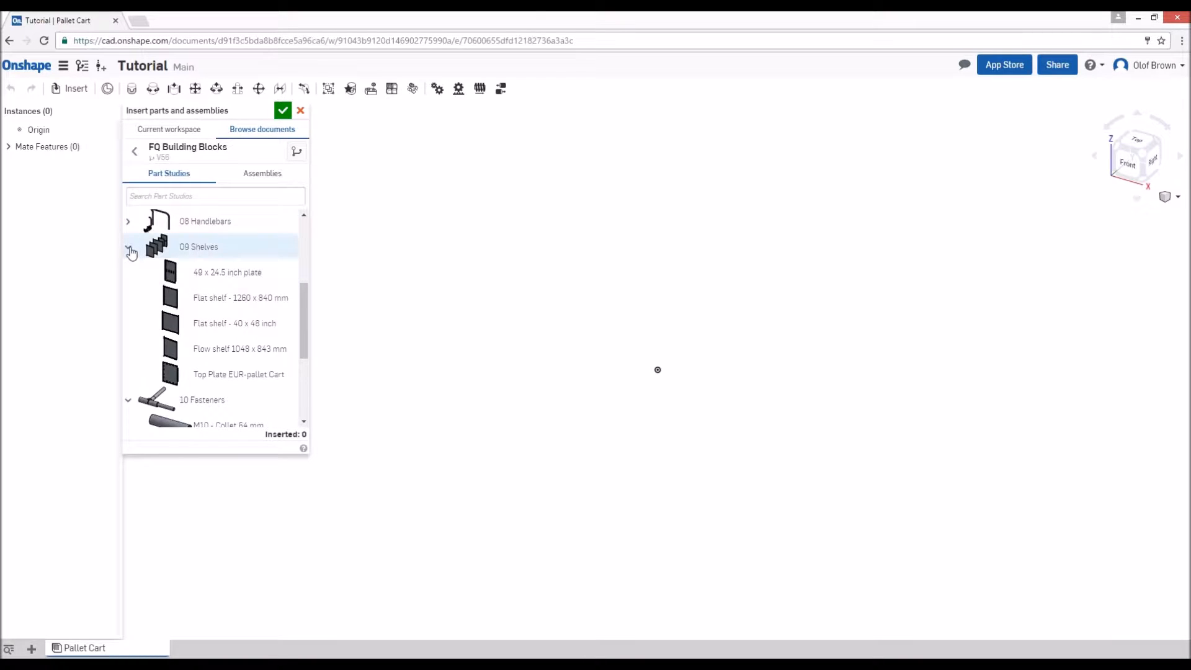
click(130, 248)
click(130, 277)
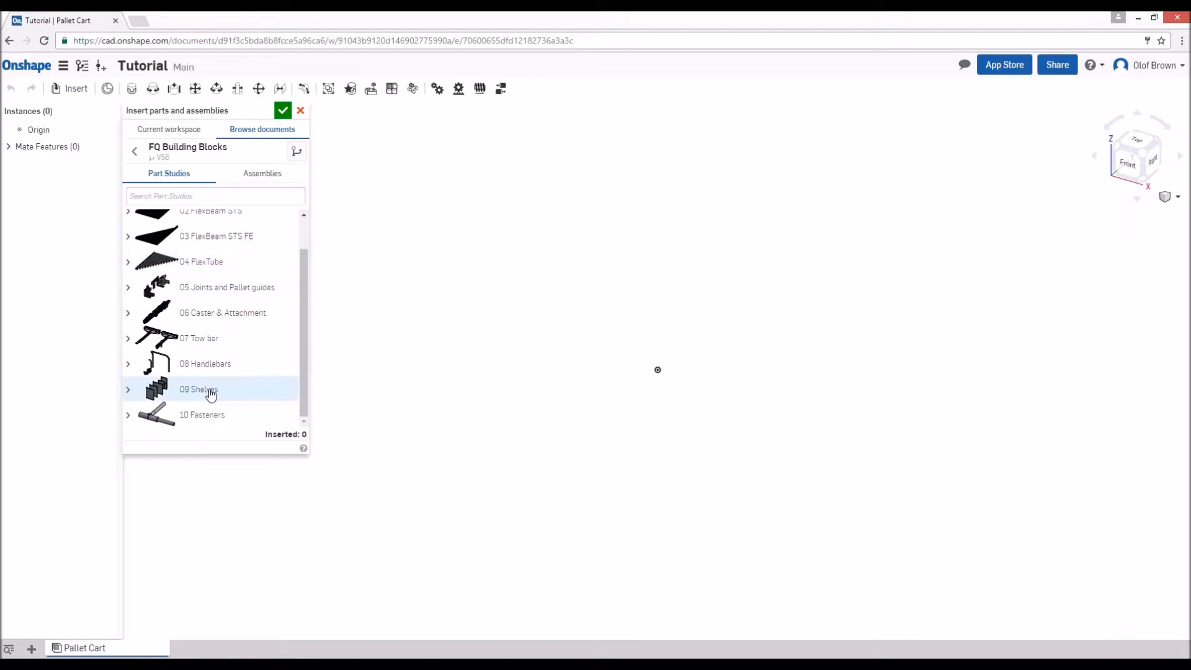
drag(303, 310, 349, 287)
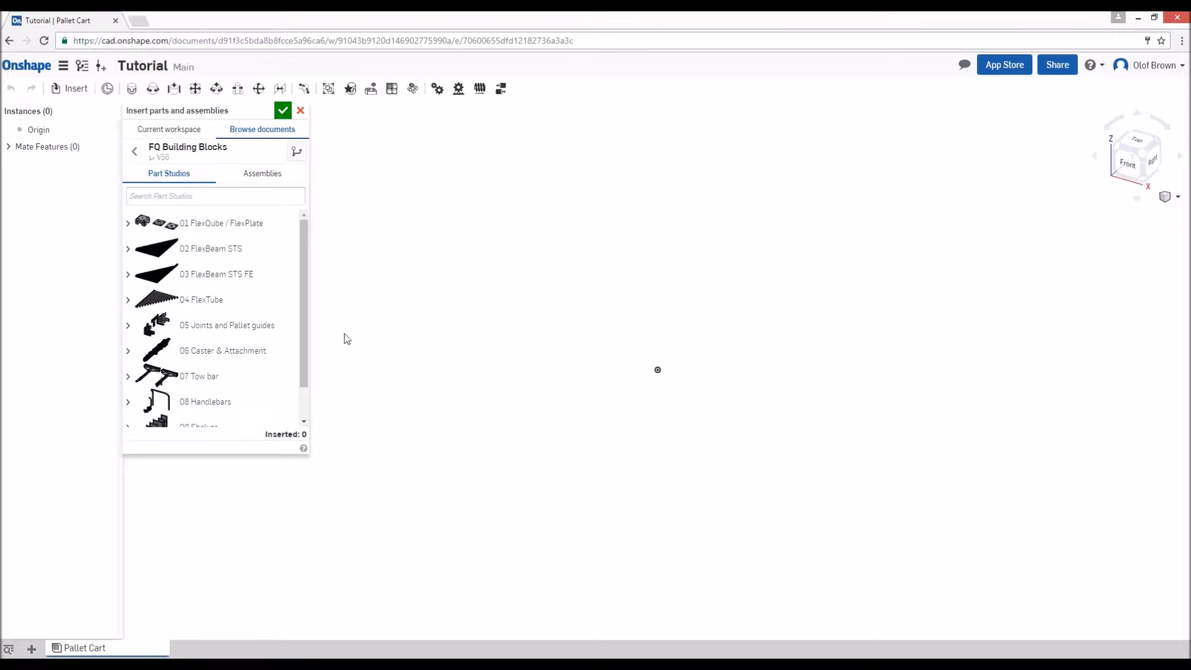
- Find the 840 parts in FQ Building Blocks and place one 11 FlexBeam 840 mm STS FE in the assembly near the origin
click(142, 196)
text(8)
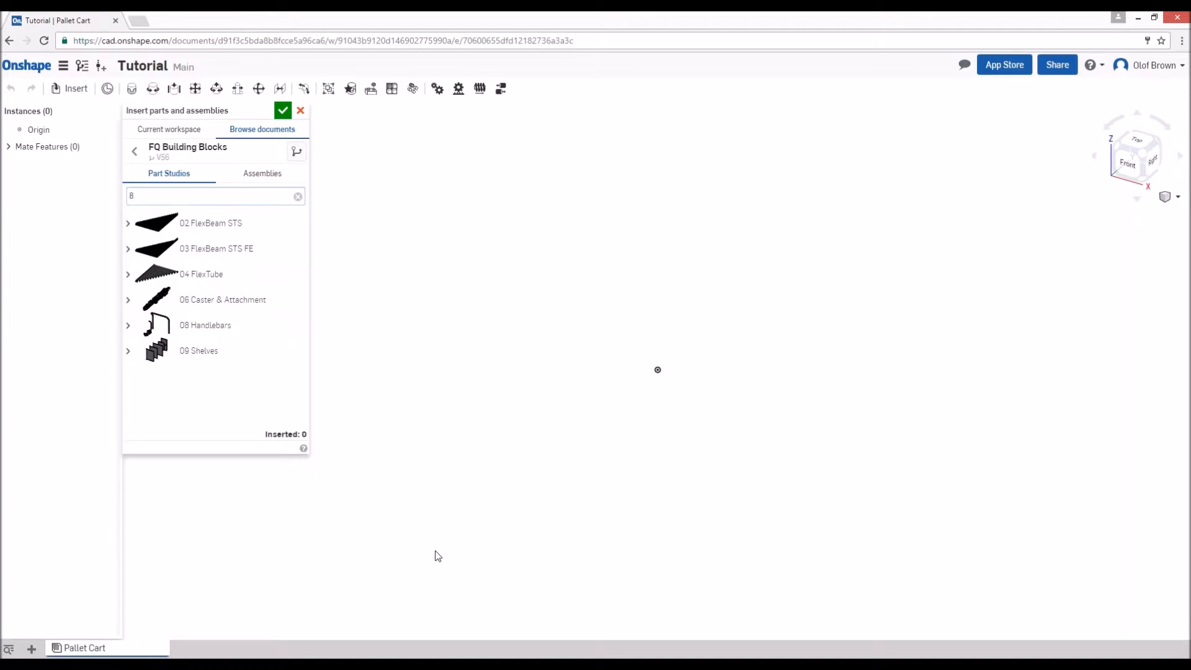
text(40)
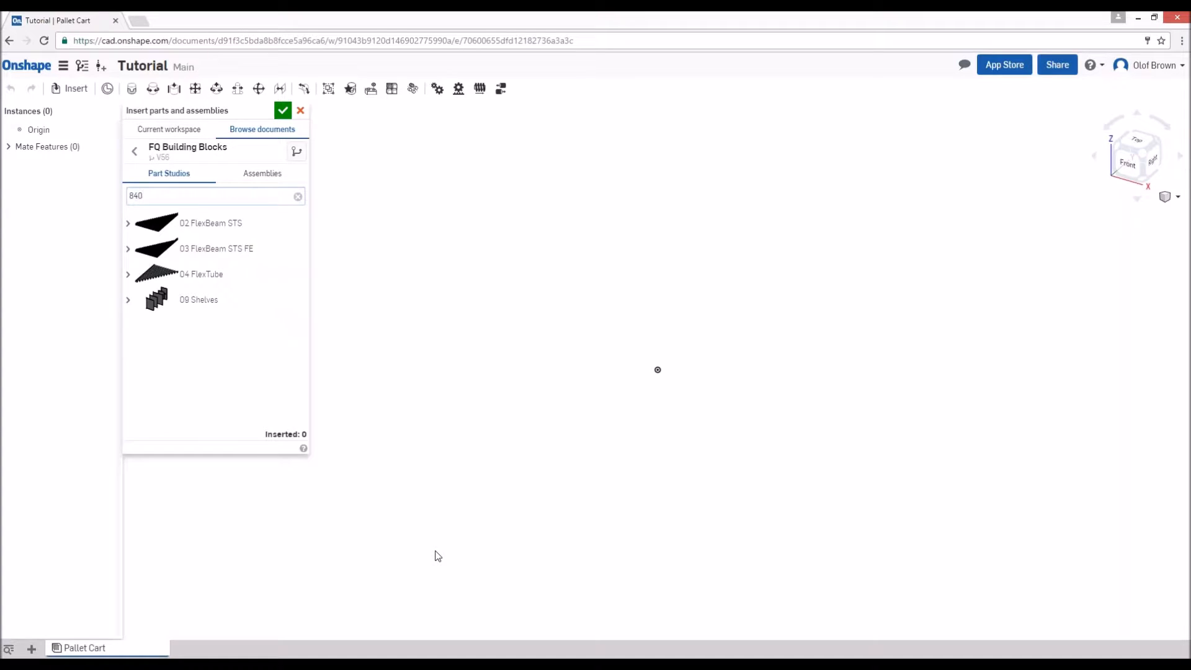
click(128, 250)
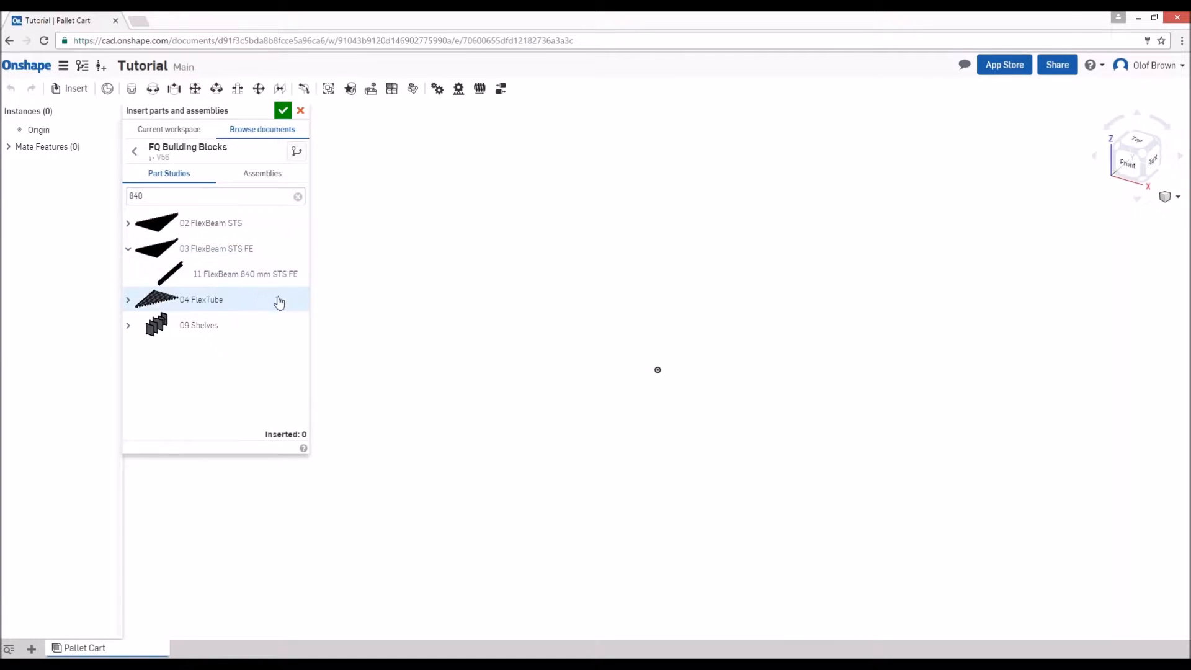
click(250, 276)
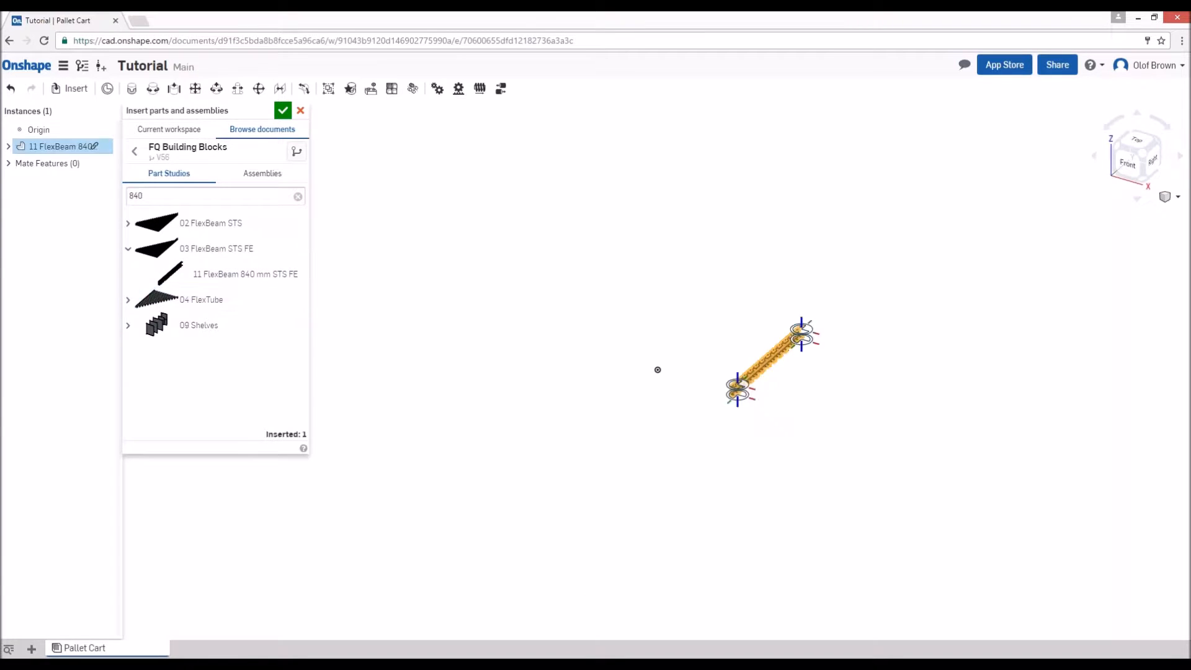
scroll(650, 384, down, 4)
scroll(650, 385, up, 7)
scroll(650, 385, up, 3)
click(538, 283)
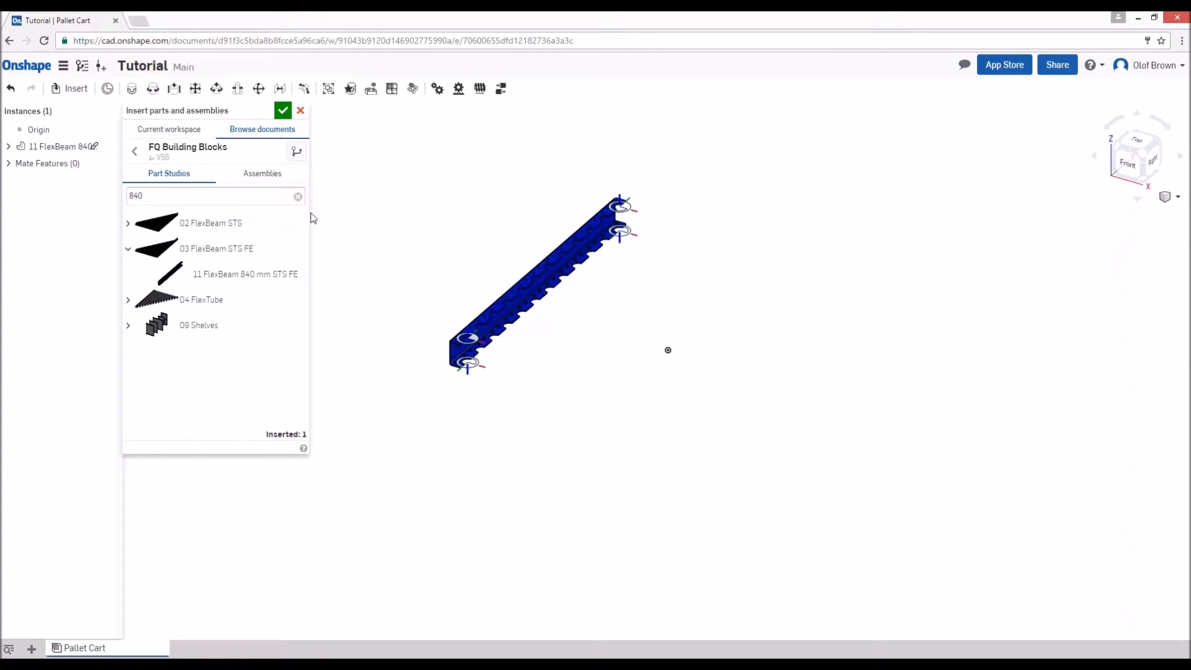
- Find the 1190 parts in FQ Building Blocks and place one 16 FlexBeam 1190 mm STS beside the 840 mm beam
click(128, 225)
drag(148, 197, 105, 205)
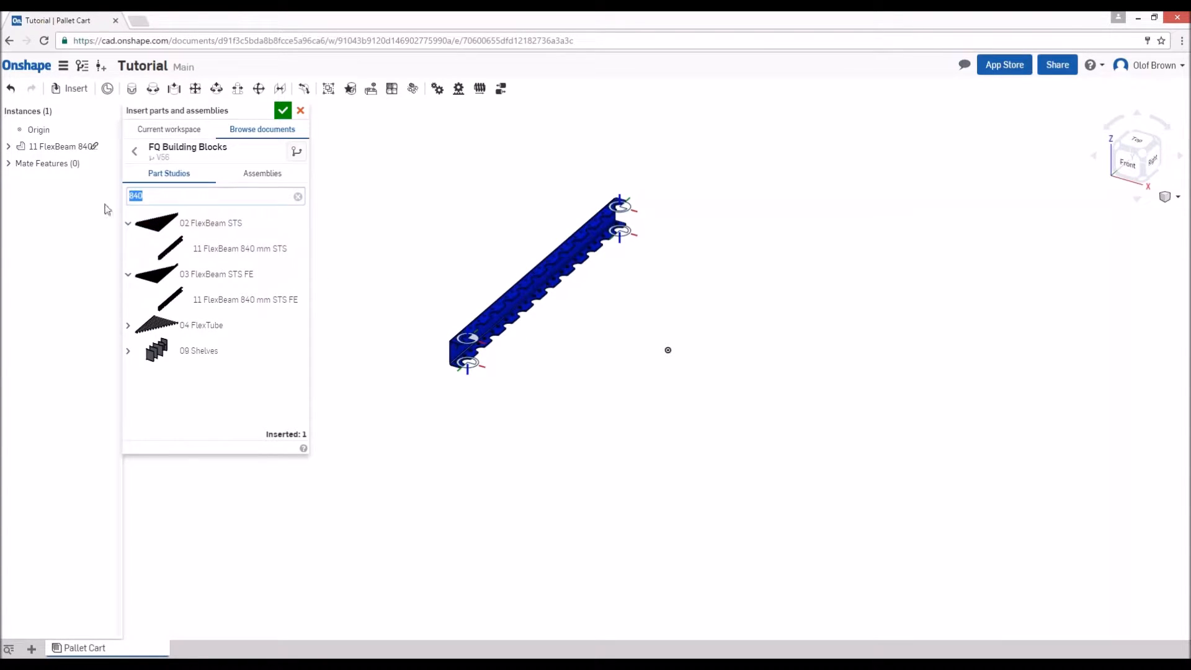
text(1190)
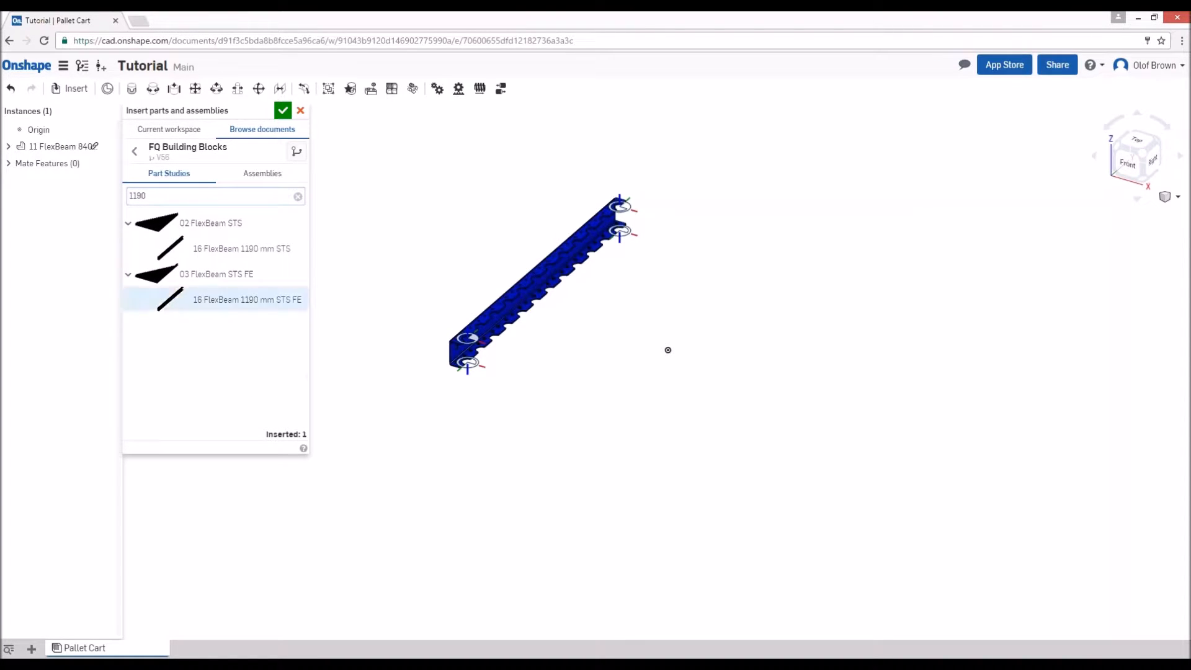
click(227, 261)
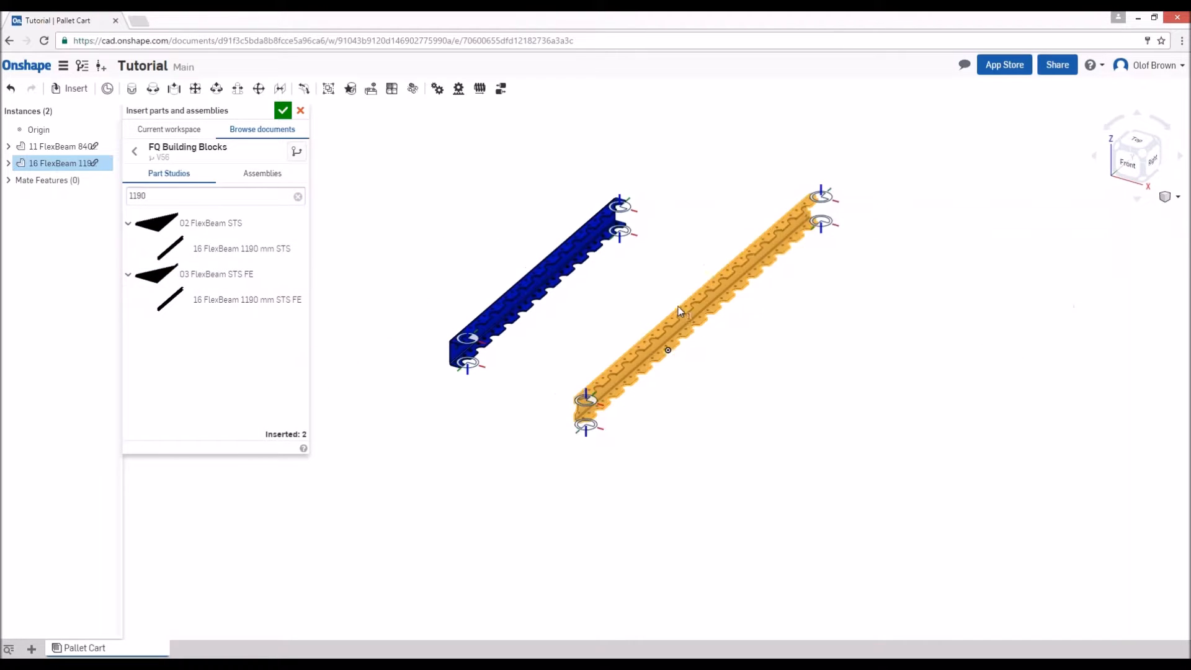
click(777, 304)
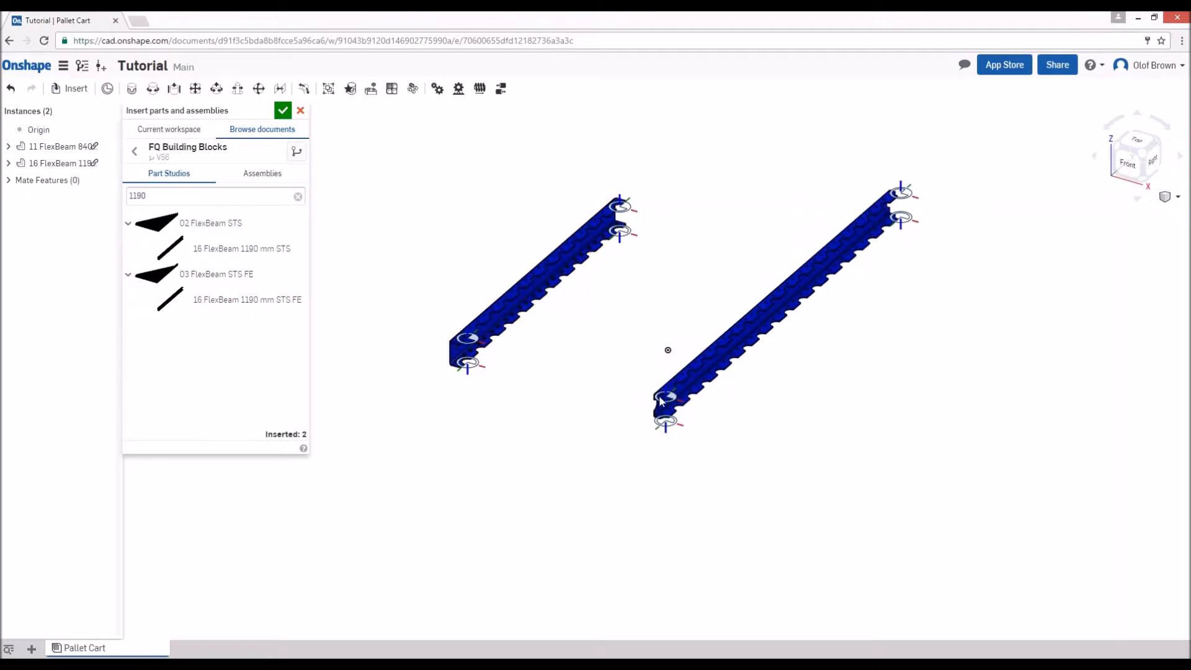
click(283, 112)
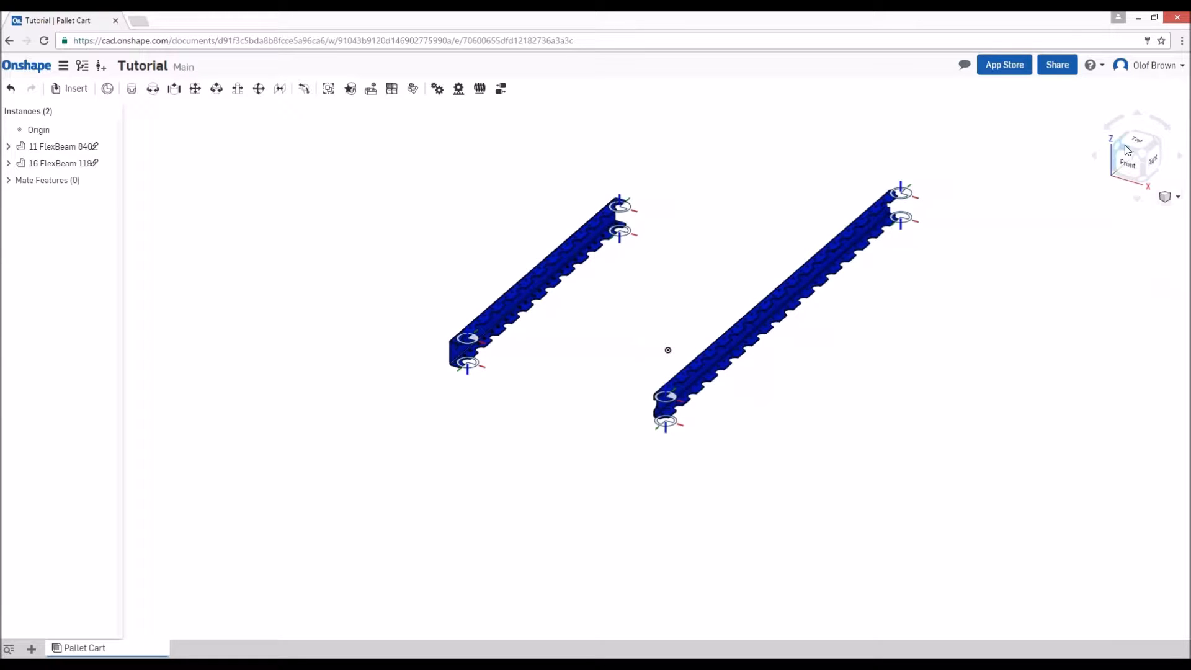
- Start a Fastened mate joining the lower far-end mate connector of the 840 mm beam to the assembly origin
click(1140, 160)
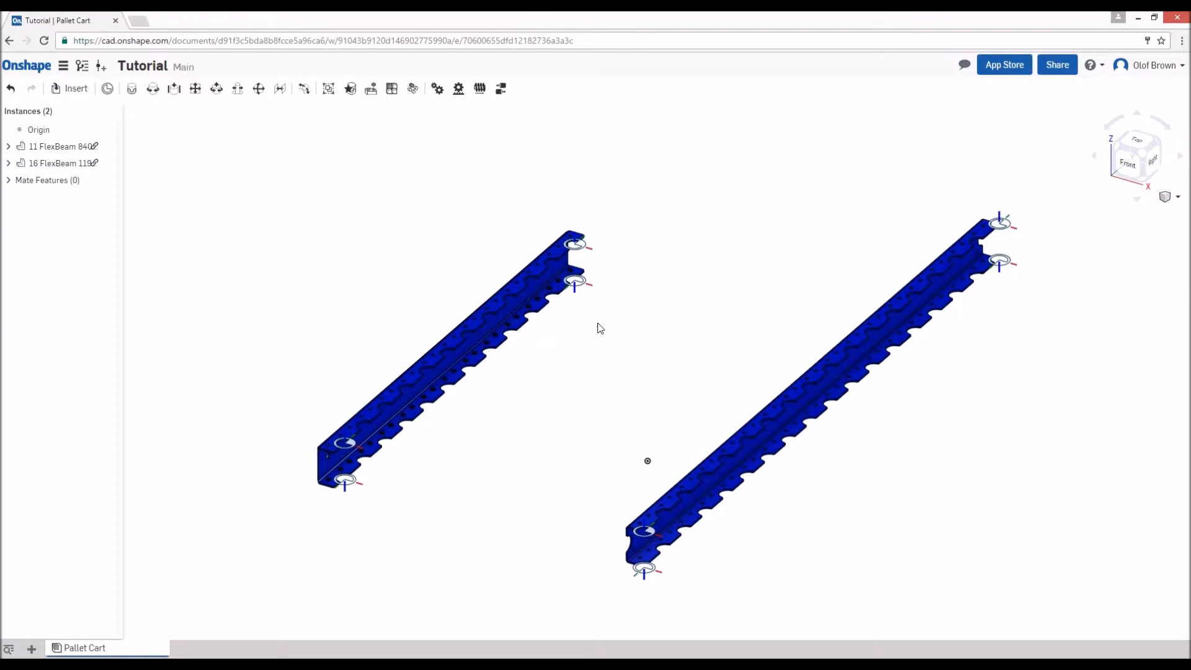
key(m)
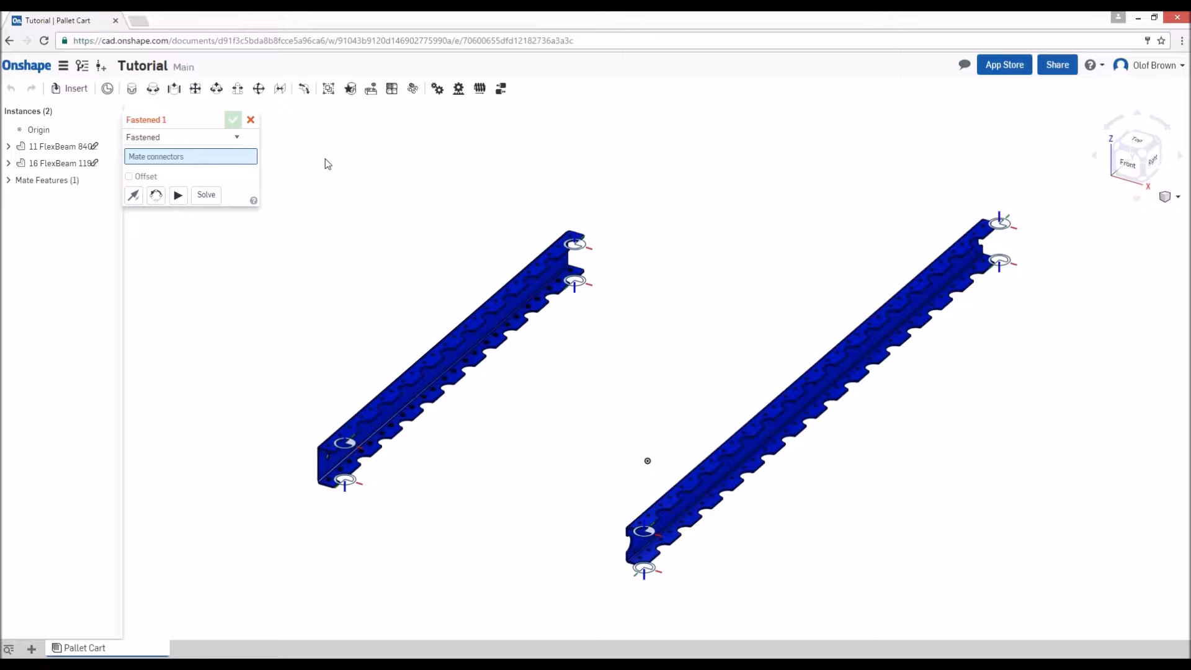
key(Escape)
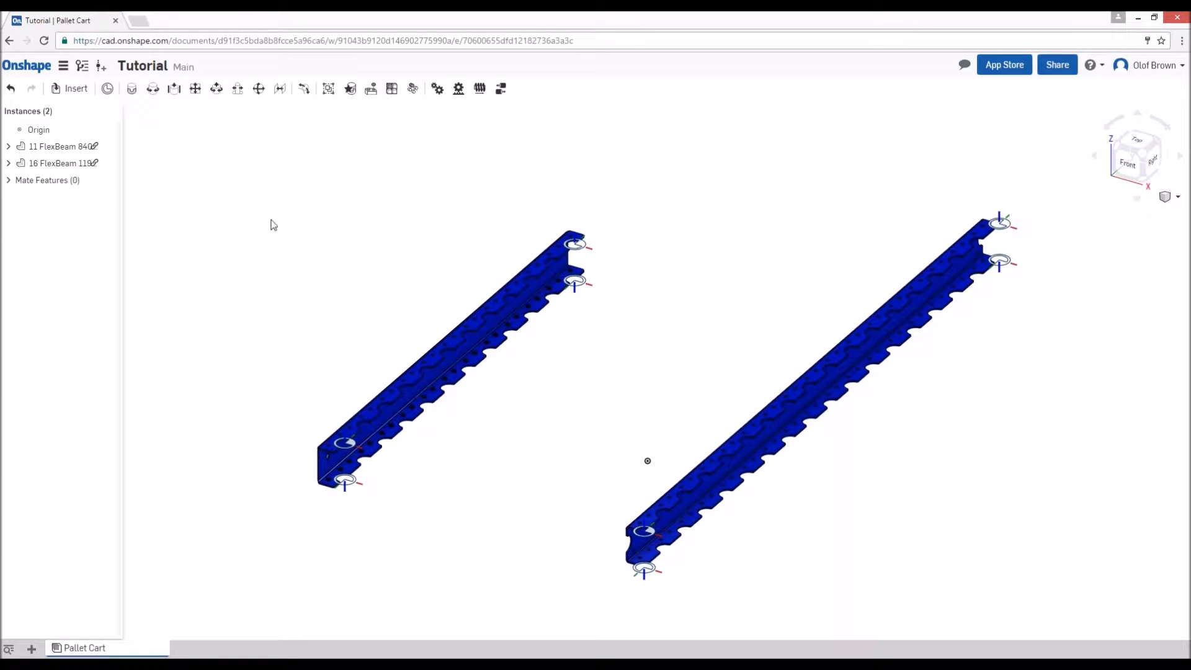
click(138, 93)
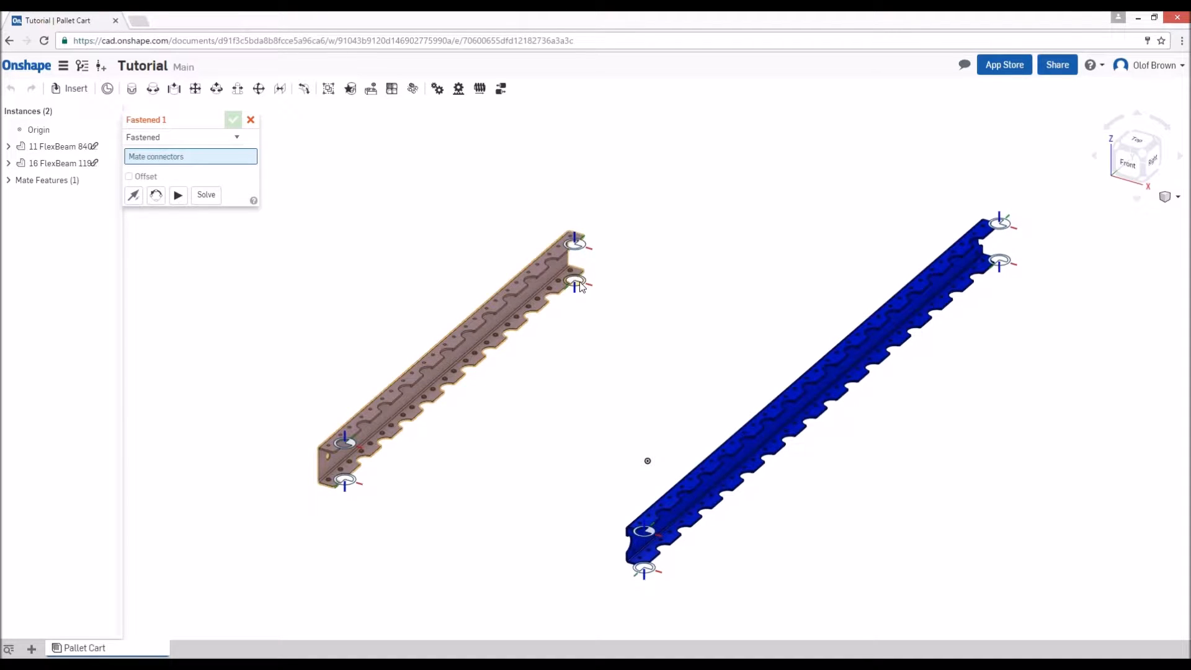
click(577, 282)
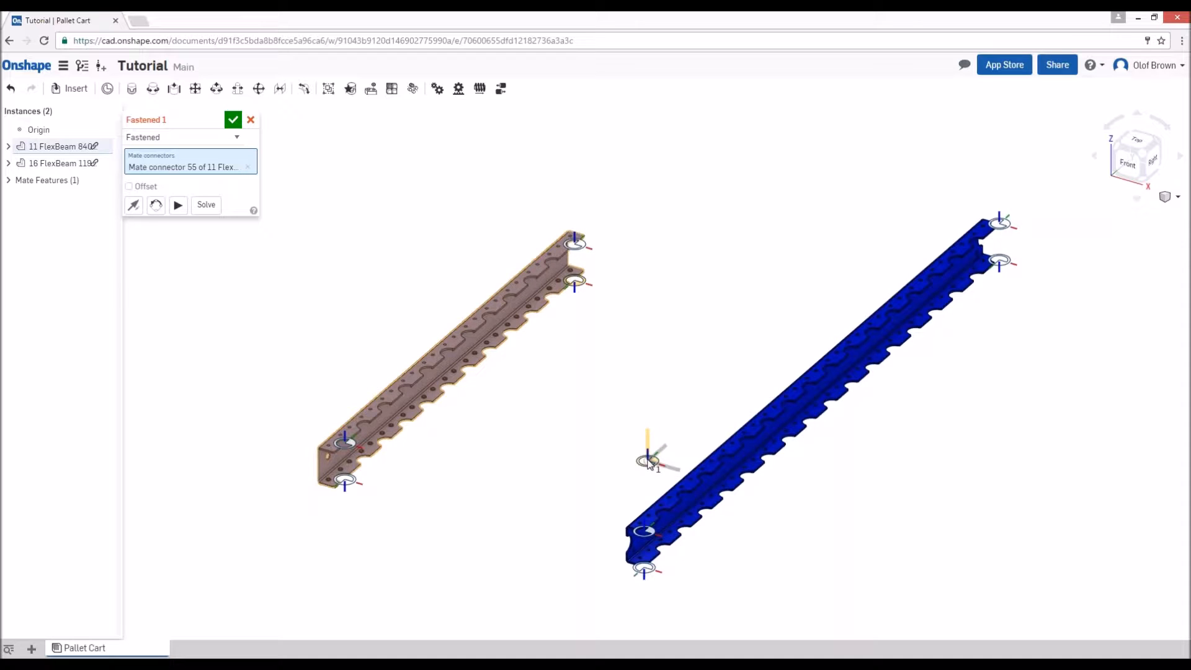
click(647, 462)
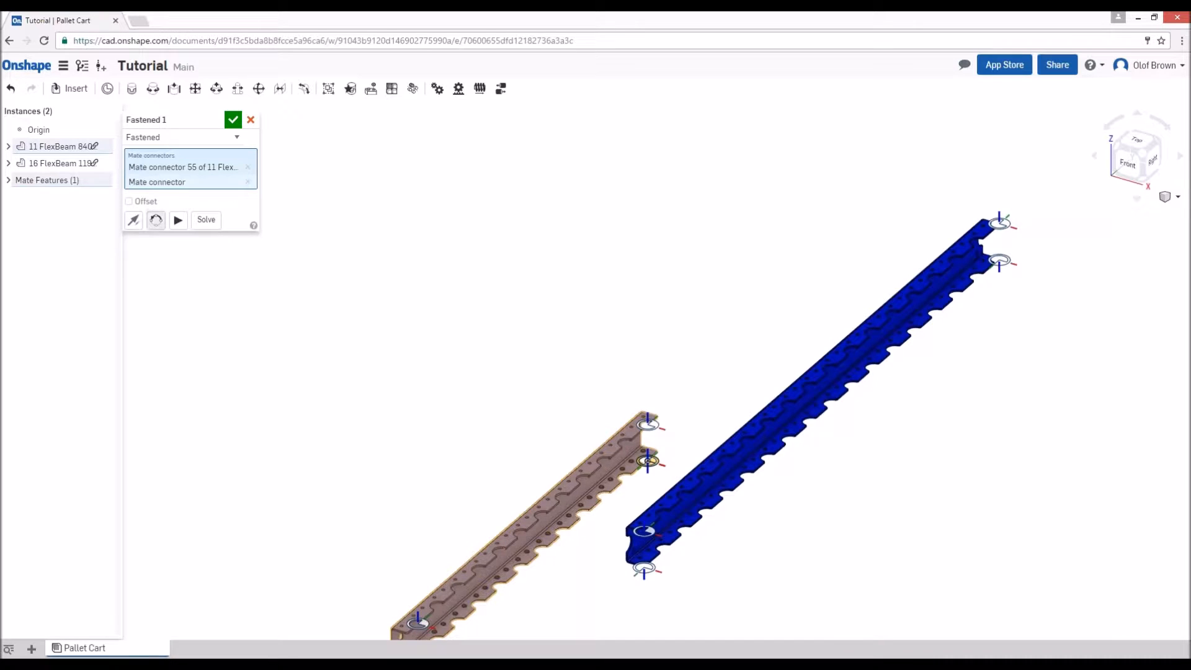
- Reorient the secondary axis of the origin mate so the 840 mm beam extends along the X axis with its flanges facing inward
click(155, 220)
click(155, 220)
click(155, 220)
click(155, 220)
click(134, 220)
click(133, 220)
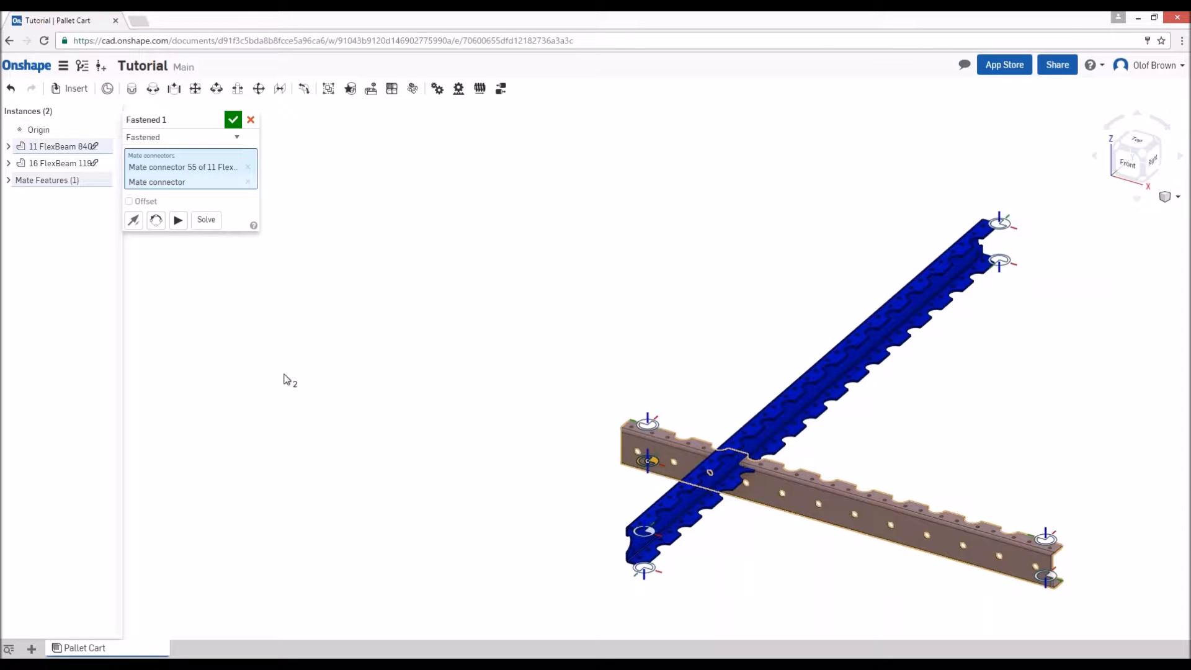
click(234, 120)
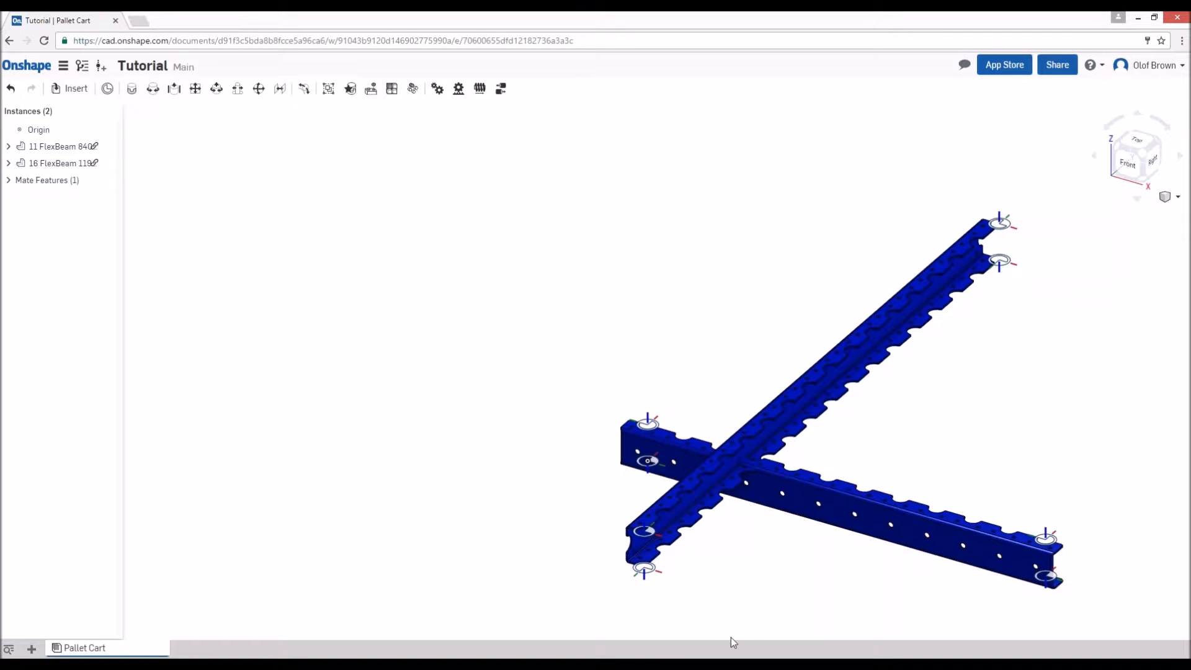
- Fasten the upper near-end connector of the 1190 mm beam to the upper connector at the 840 mm beam's origin end
key(j)
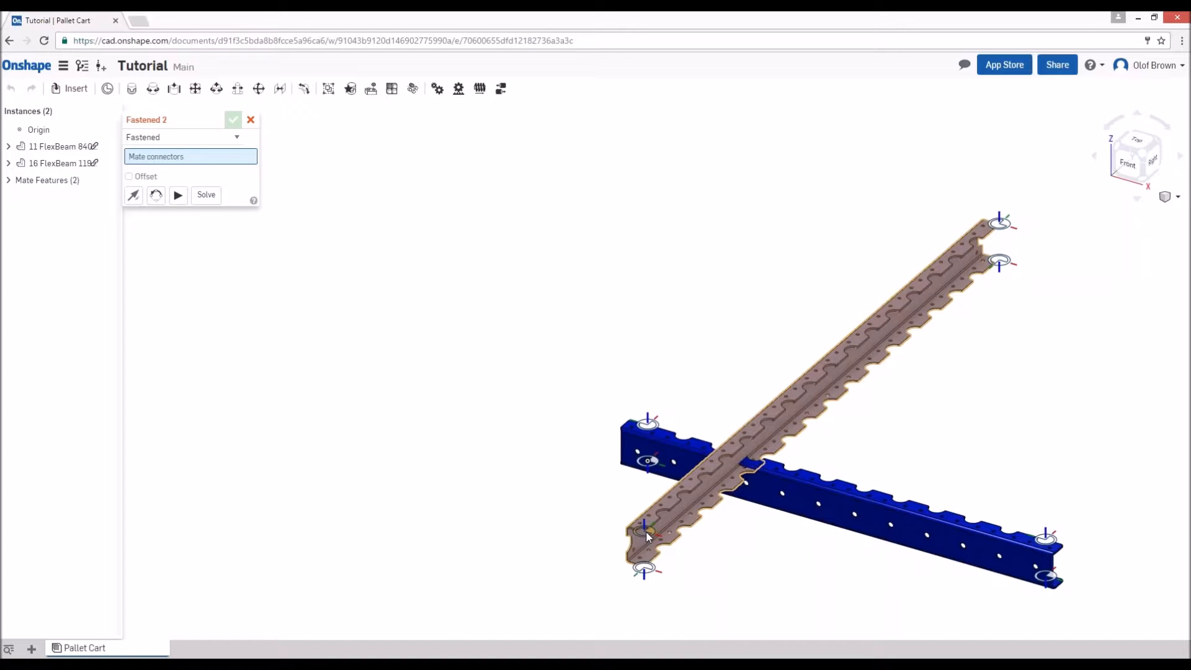
click(647, 536)
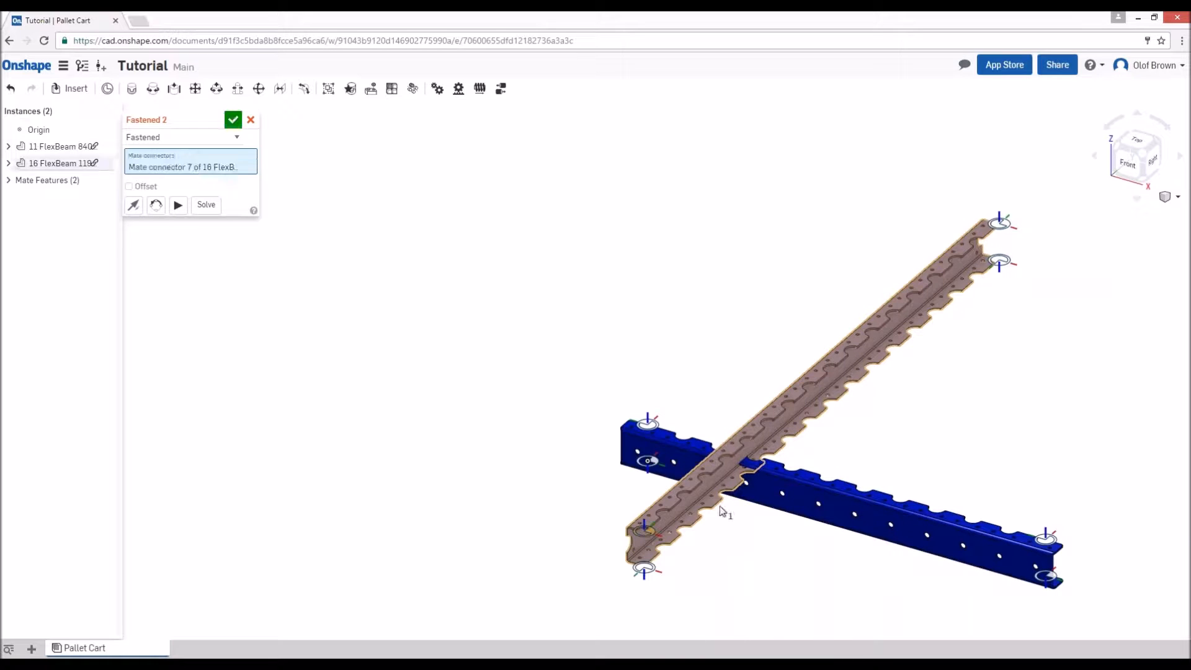
click(649, 425)
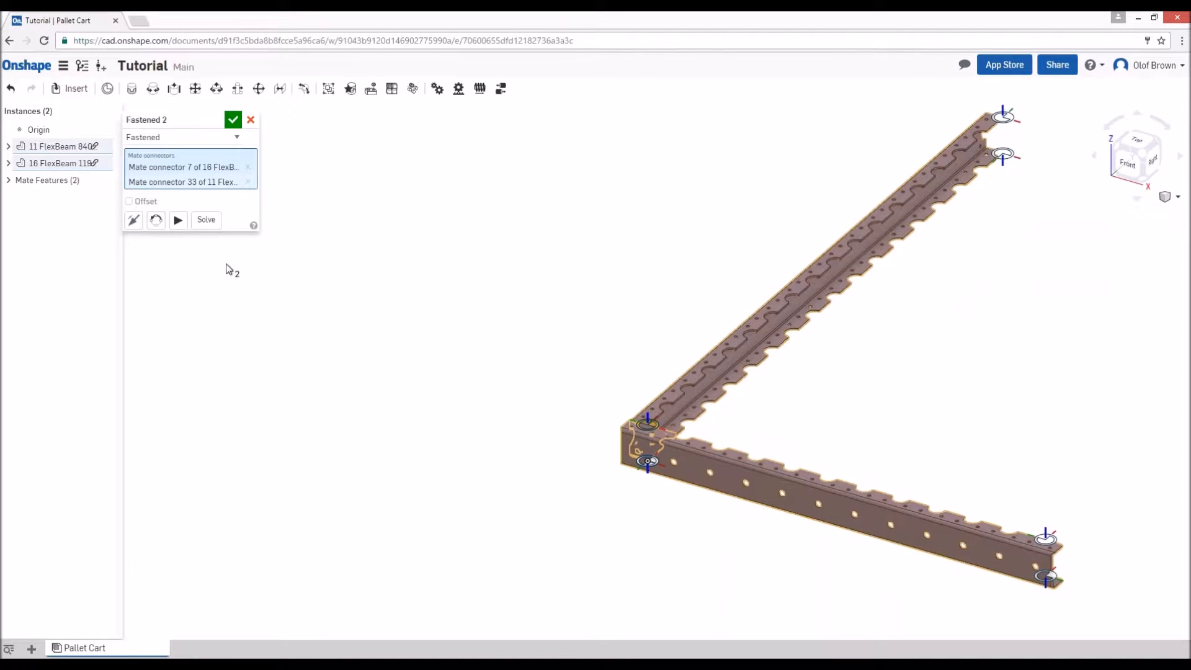
click(232, 121)
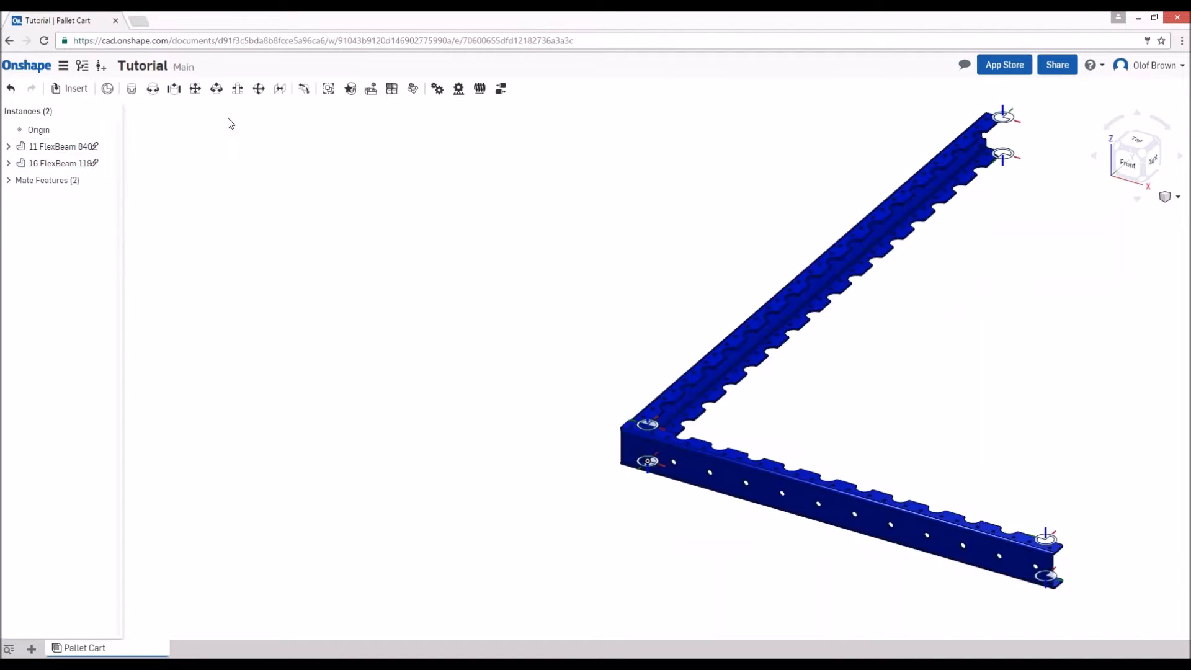
- Copy the 1190 mm beam and fasten the copy's upper near-end connector to the upper connector at the 840 mm beam's free end
scroll(368, 341, down, 1)
scroll(1045, 481, up, 3)
middle_drag(953, 433, 860, 484)
scroll(899, 430, down, 1)
scroll(900, 429, down, 3)
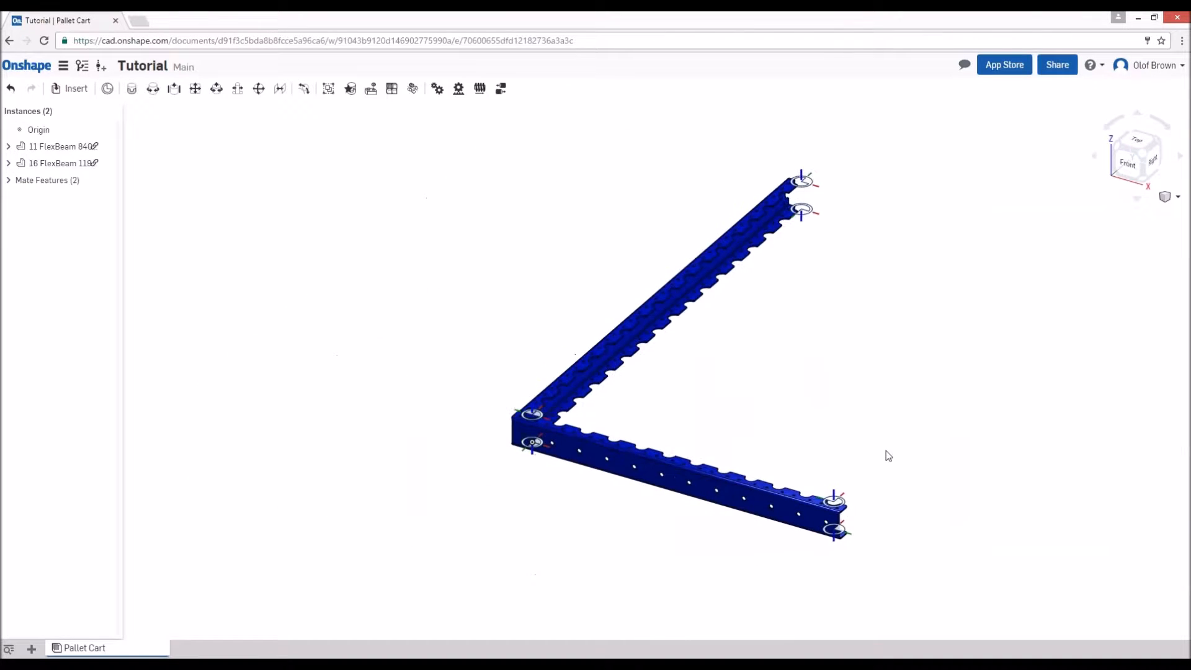
click(631, 347)
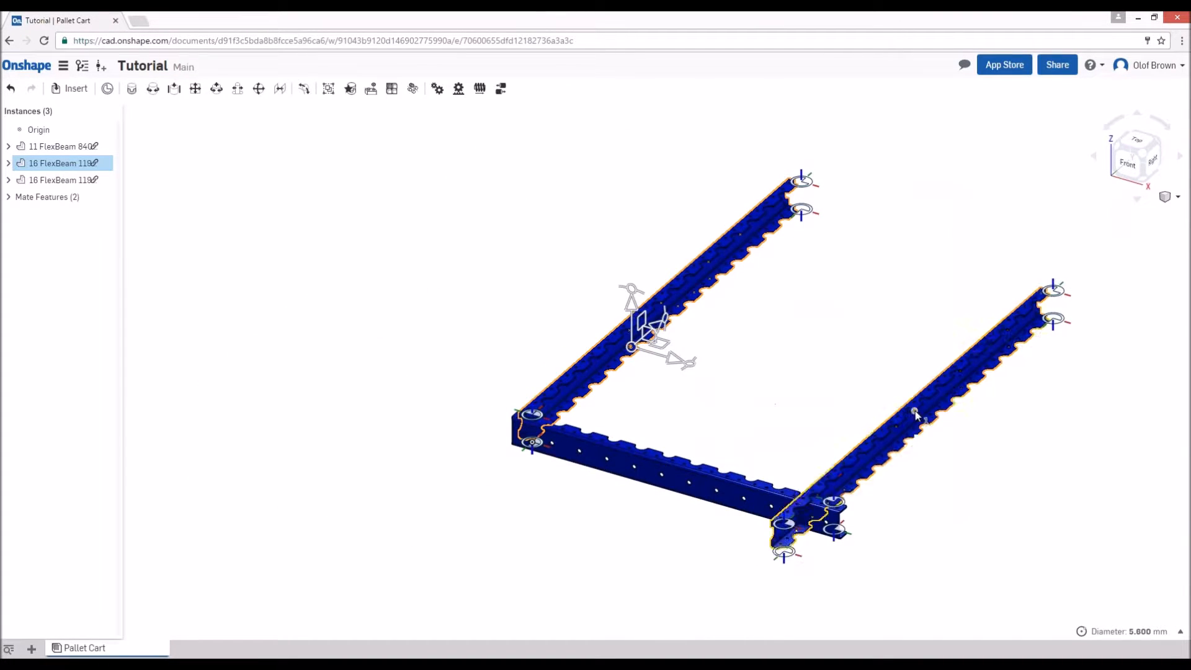
click(962, 545)
click(739, 518)
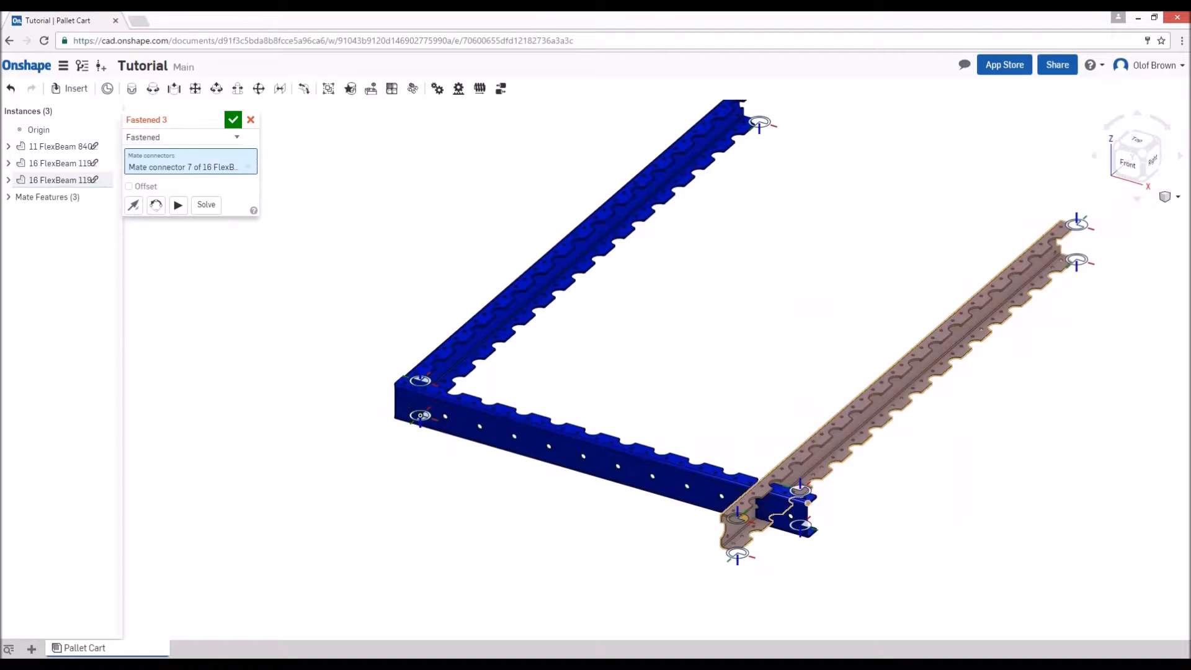
click(800, 491)
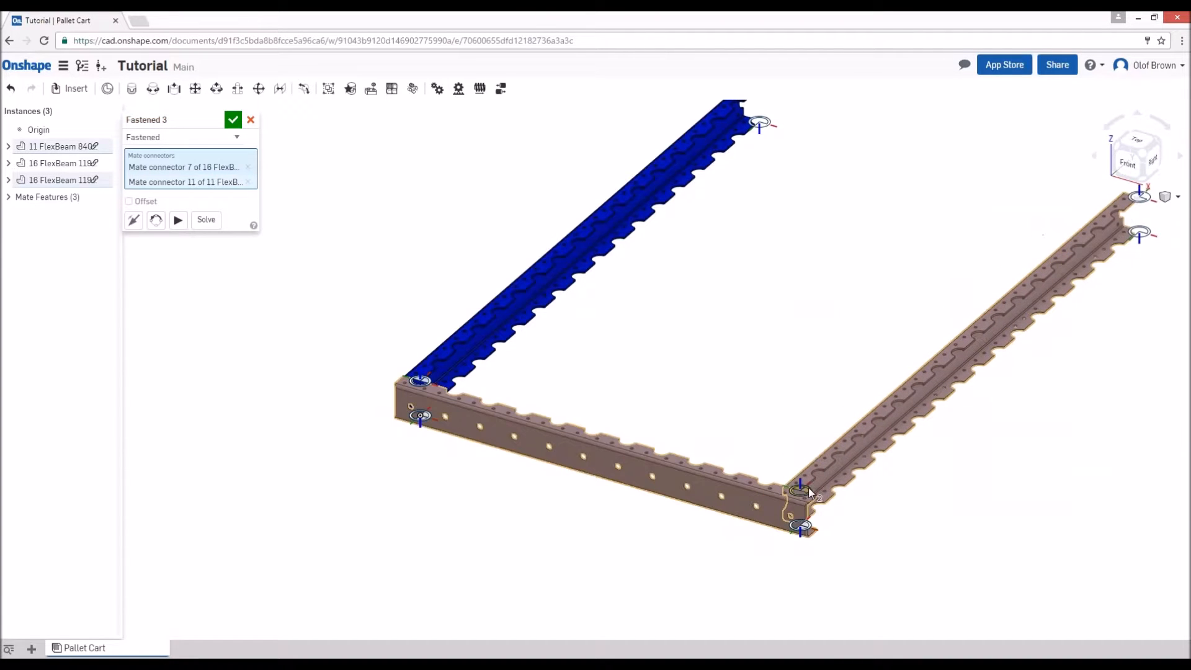
click(233, 120)
- Copy the 1190 mm beam again and fasten it, turned to face the long beam on the origin side, onto that beam's lower far-end connector
click(947, 335)
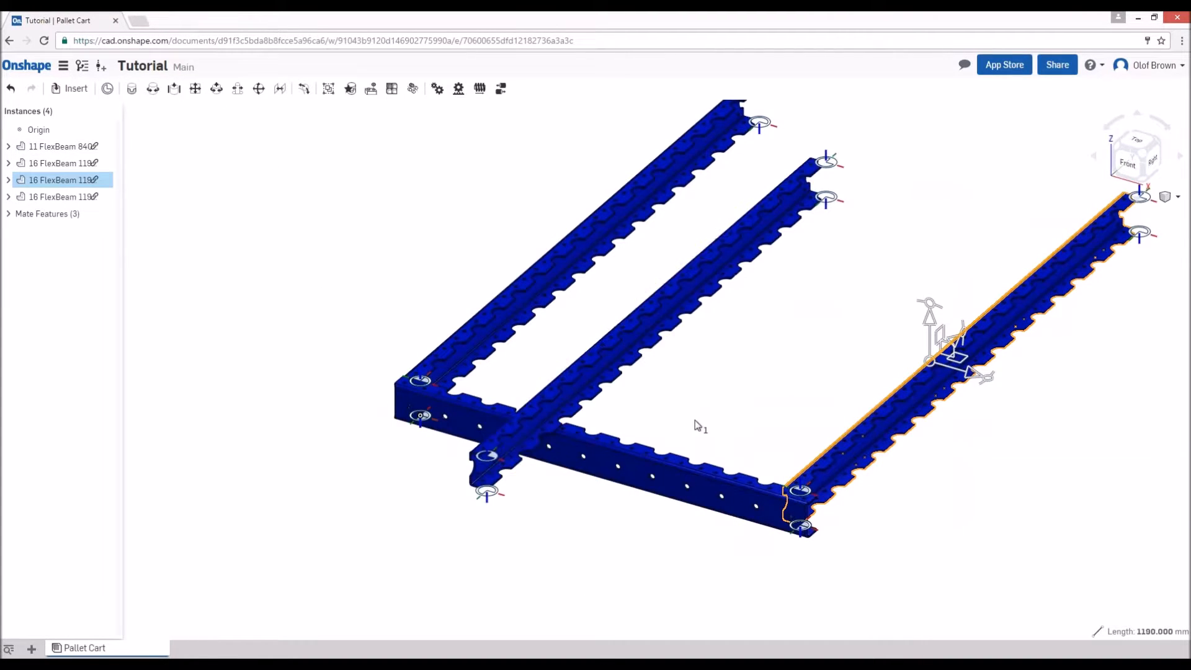
click(488, 493)
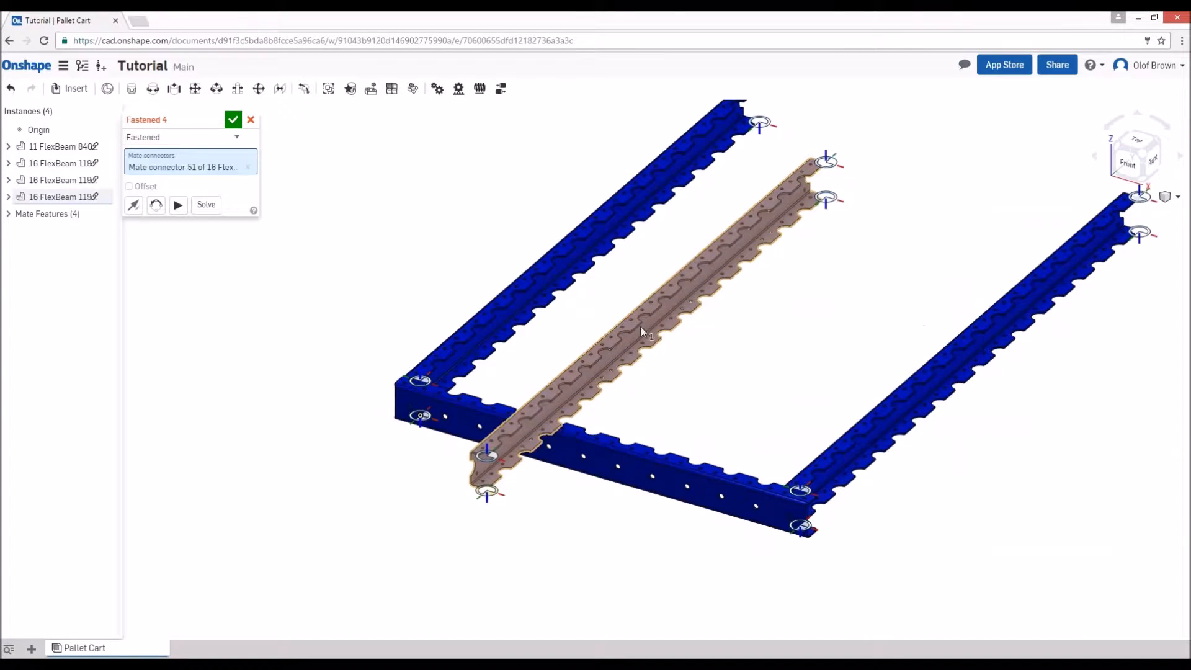
click(760, 123)
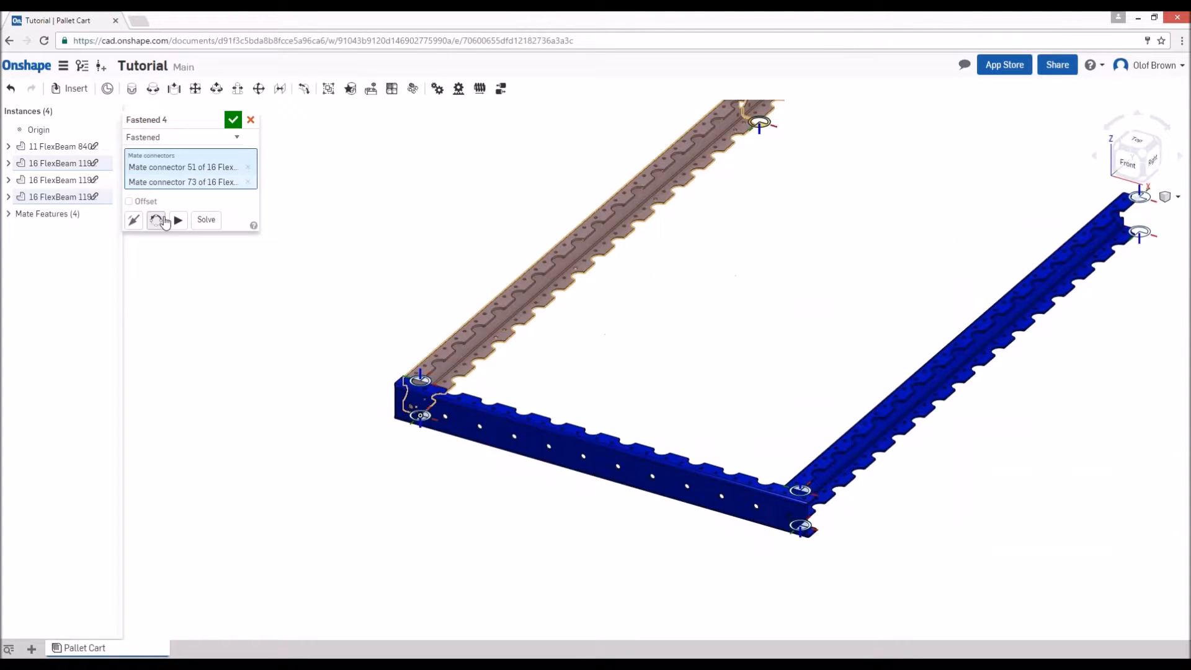
click(162, 221)
click(222, 119)
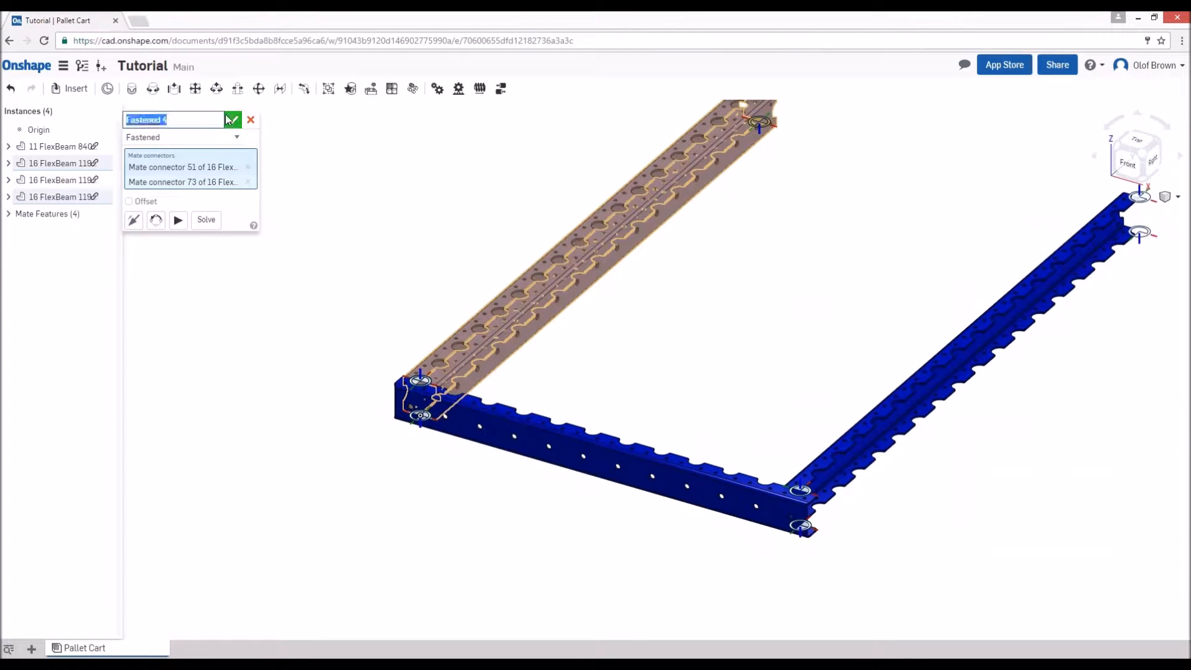
click(232, 123)
- Duplicate the turned 1190 mm beam and fasten it onto the upper far-end connector of the single long beam on the opposite side
scroll(720, 341, down, 2)
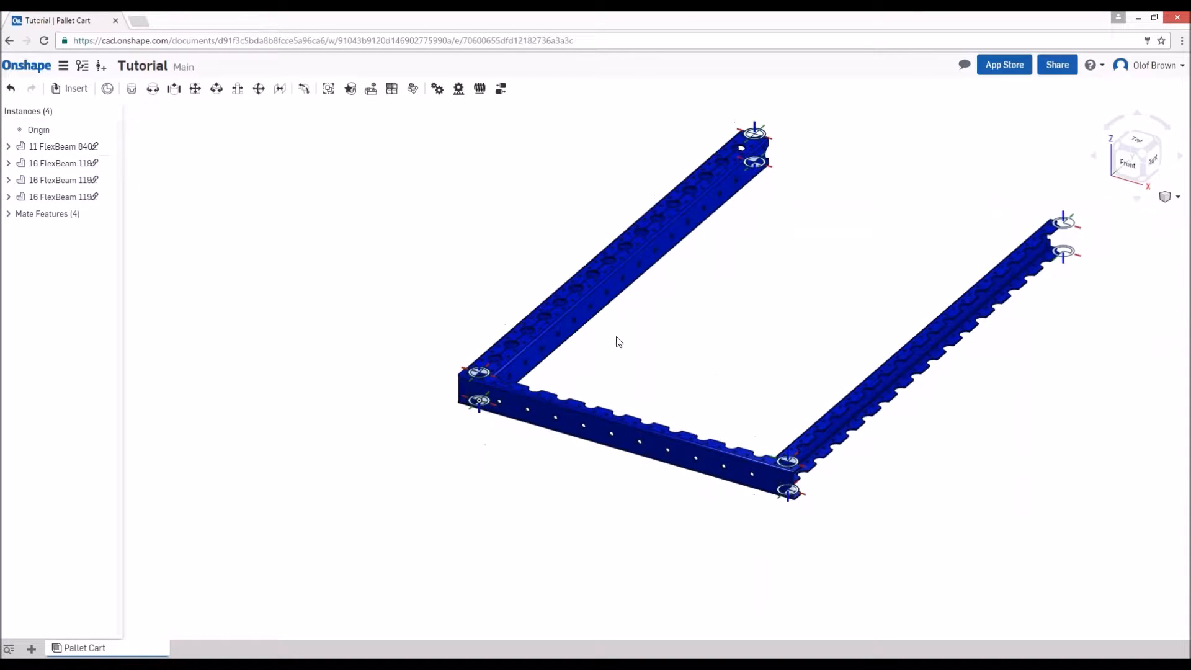
click(584, 310)
key(ctrl+v)
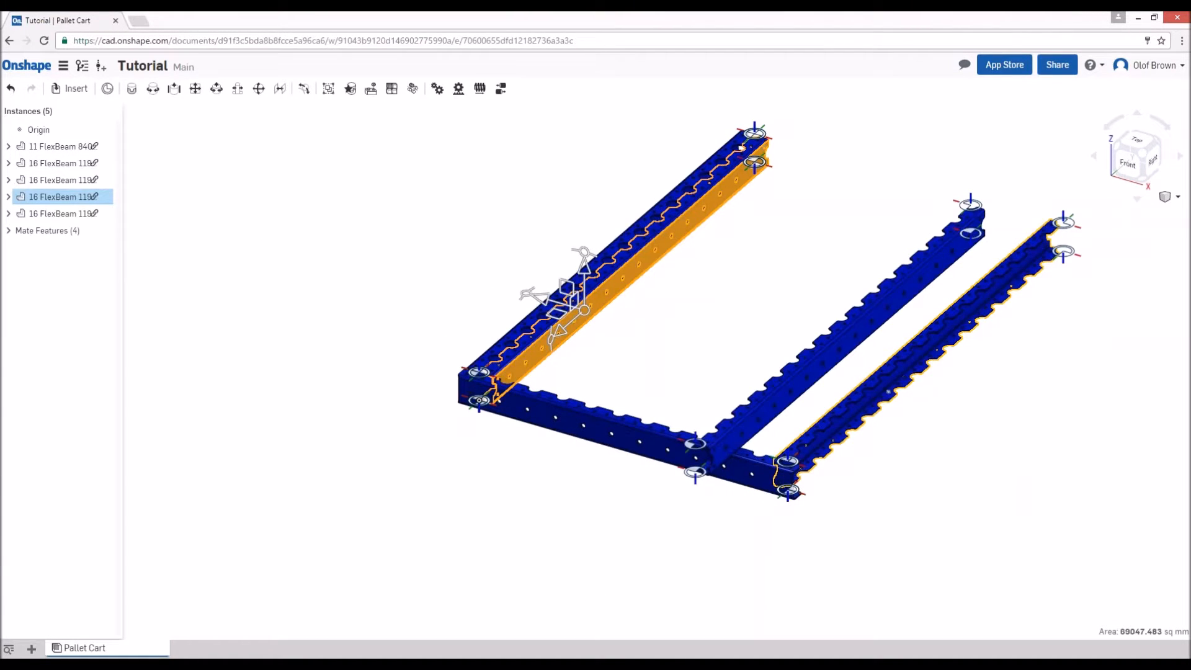
key(m)
click(977, 208)
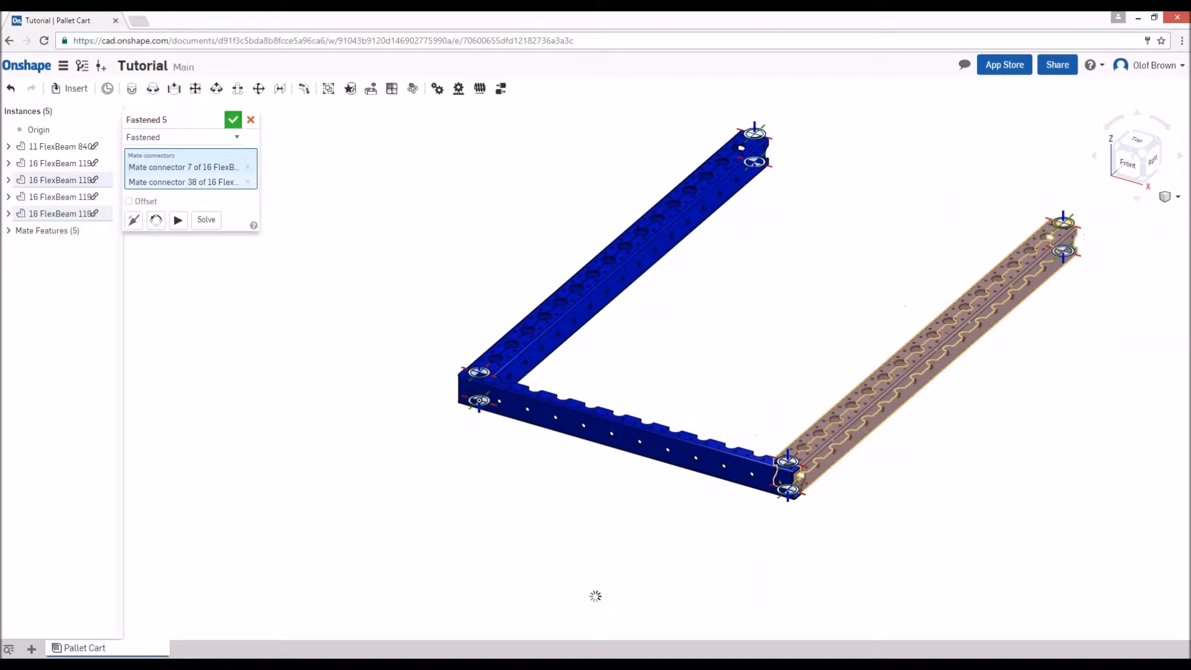
click(234, 120)
- Copy the 840 mm beam and mate its upper end connector to the upper far-end connector of the origin-side 1190 mm beams
click(636, 437)
key(ctrl+c)
key(ctrl+v)
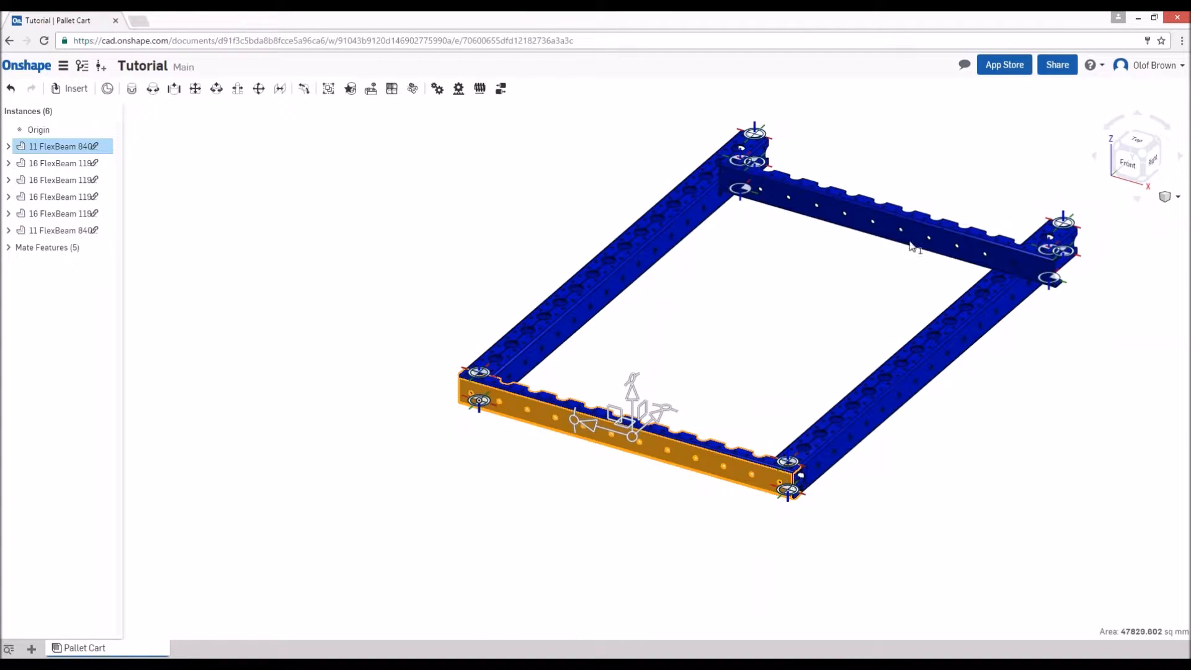
click(1047, 250)
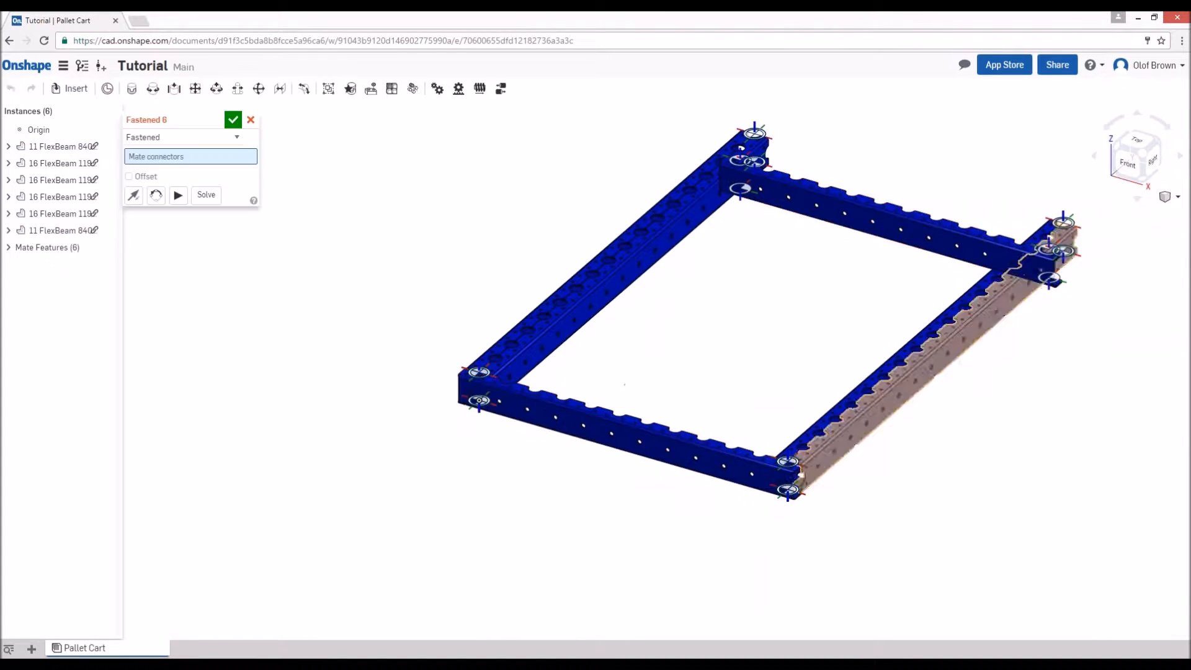
click(1048, 250)
click(753, 134)
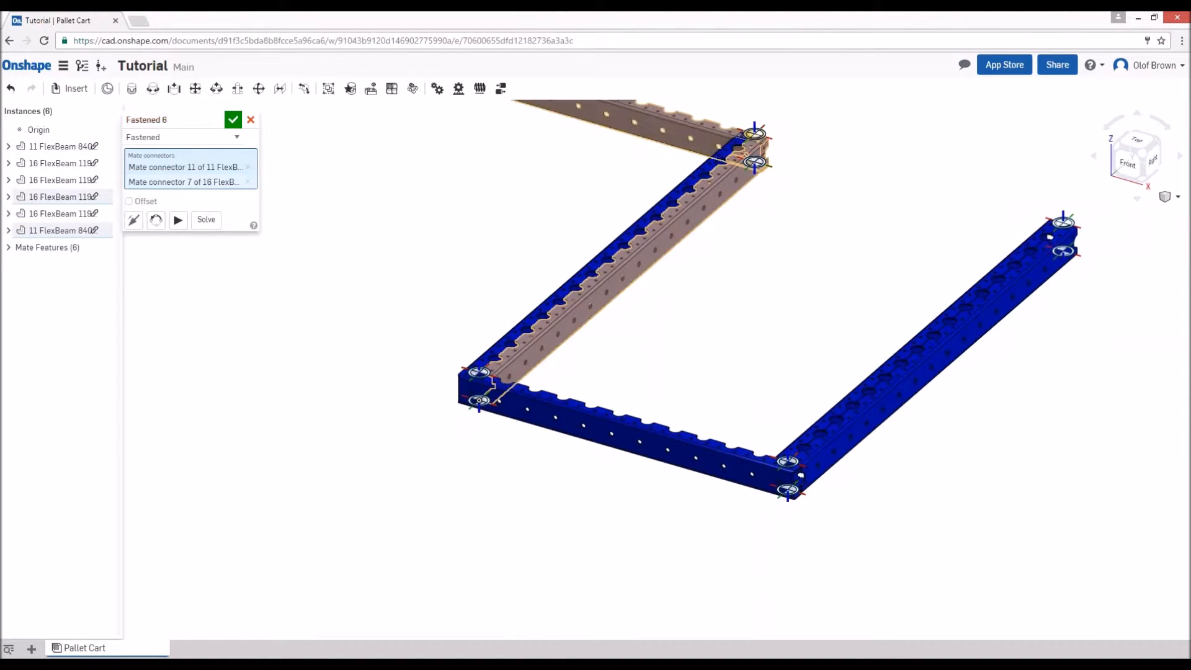
- Reorient the secondary axis of the copied 840 mm beam's mate so the beam closes the open far end of the frame
click(157, 221)
click(157, 222)
click(157, 221)
click(157, 222)
click(231, 124)
scroll(803, 339, up, 3)
scroll(822, 350, down, 4)
middle_drag(889, 308, 752, 380)
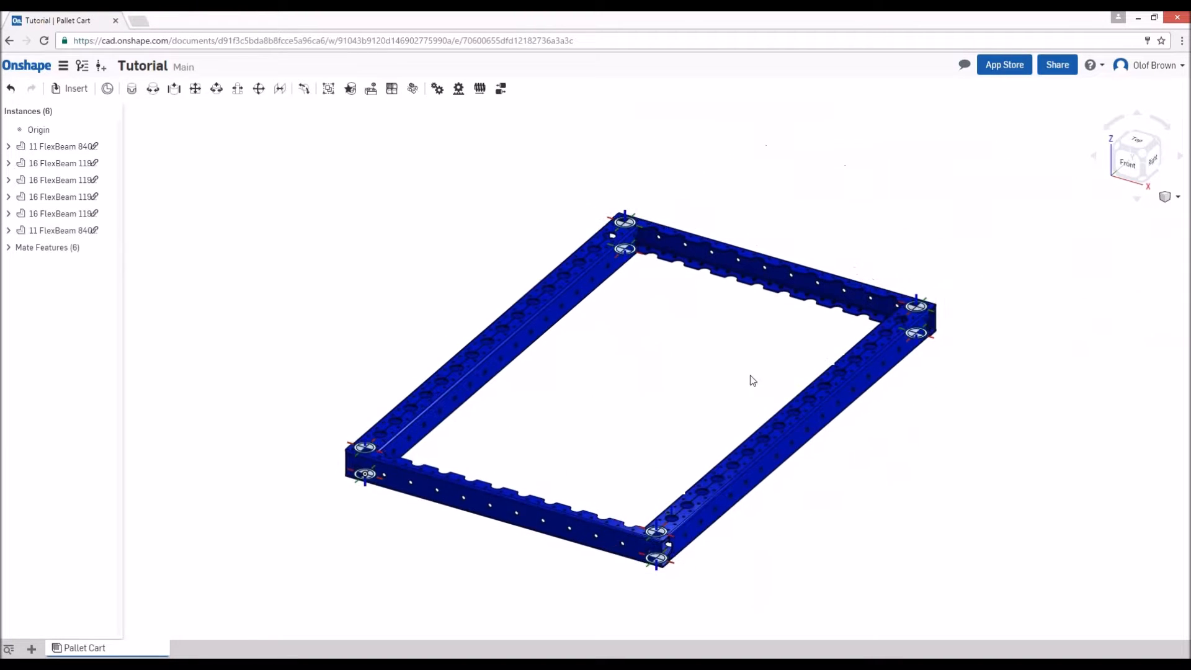
click(1143, 155)
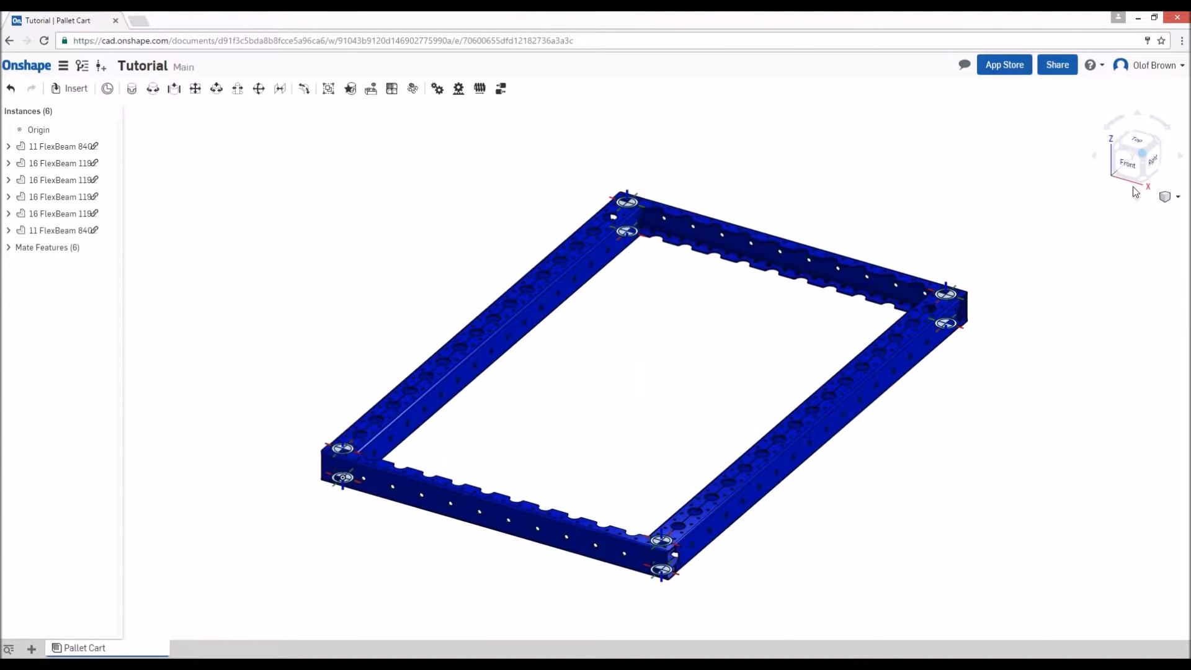
scroll(728, 381, down, 1)
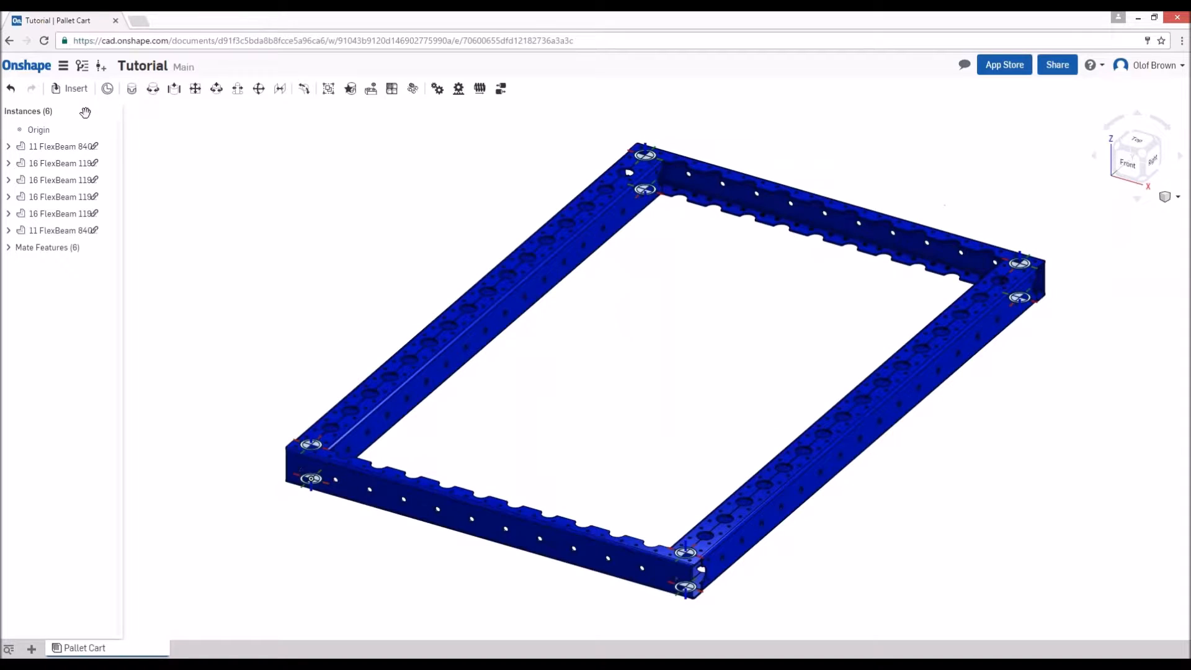
- Find "wheel" in the FQ Building Blocks document and insert one Wheel attachment Box inside the frame
key(i)
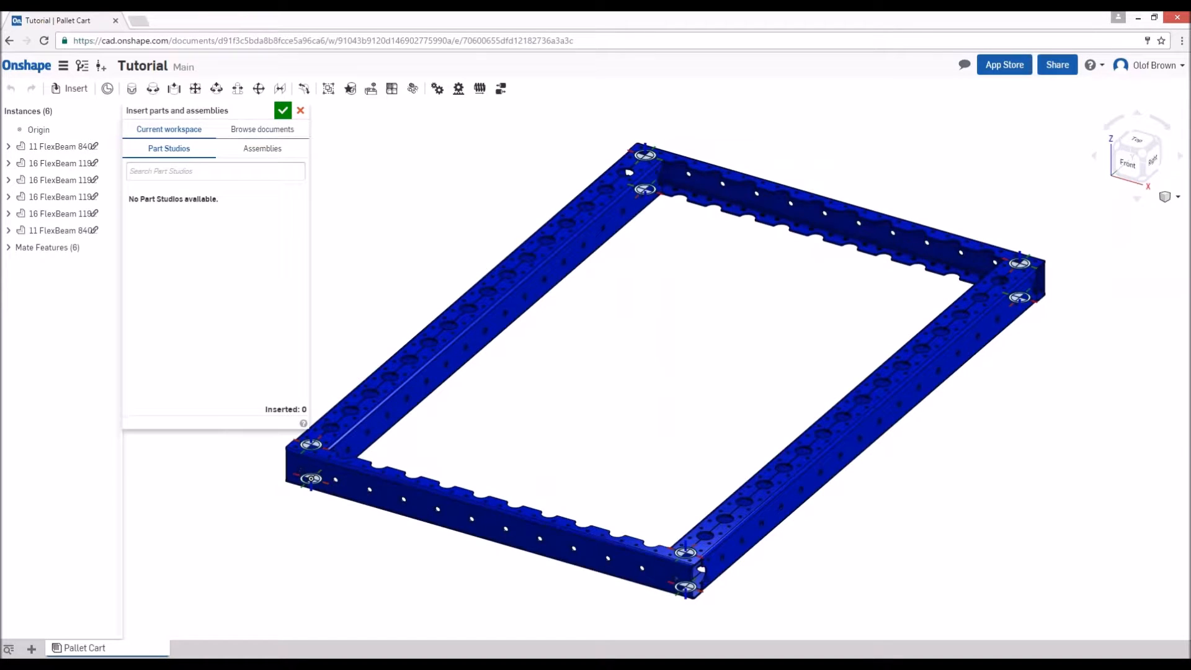
click(262, 129)
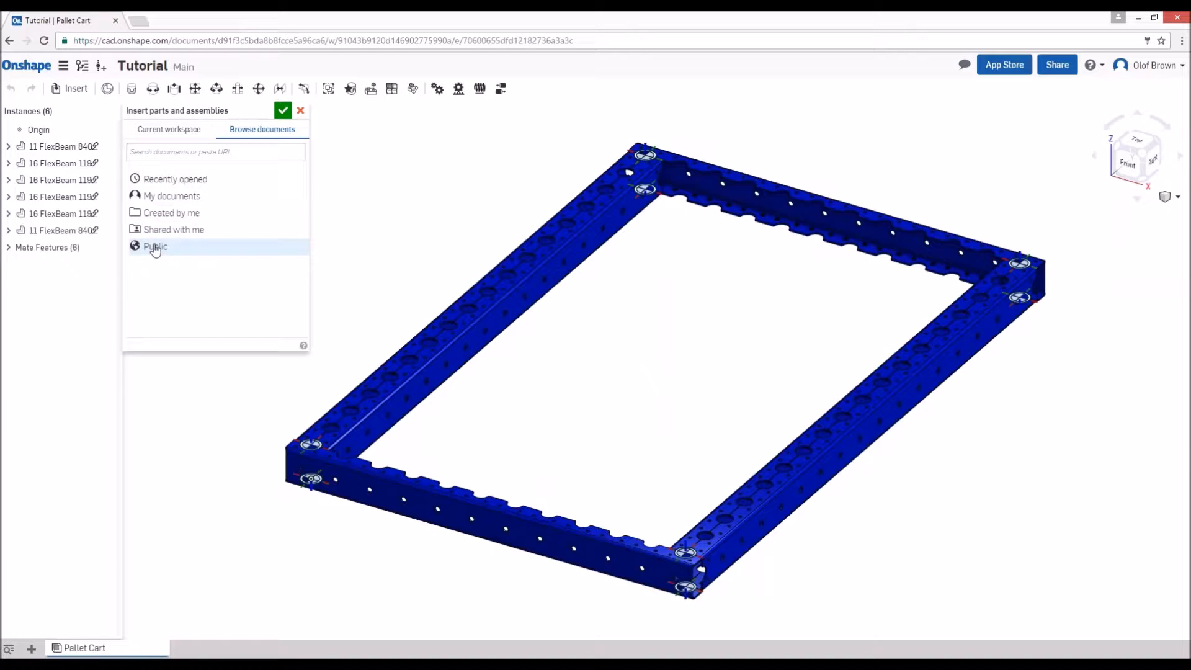
click(198, 184)
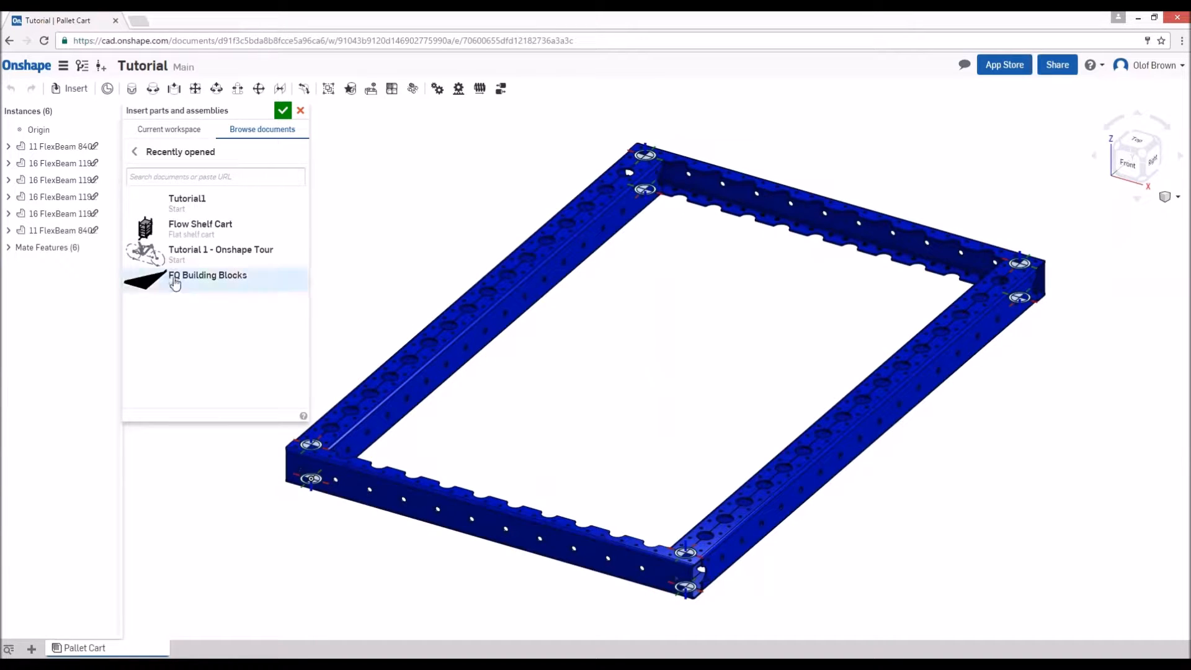
click(211, 280)
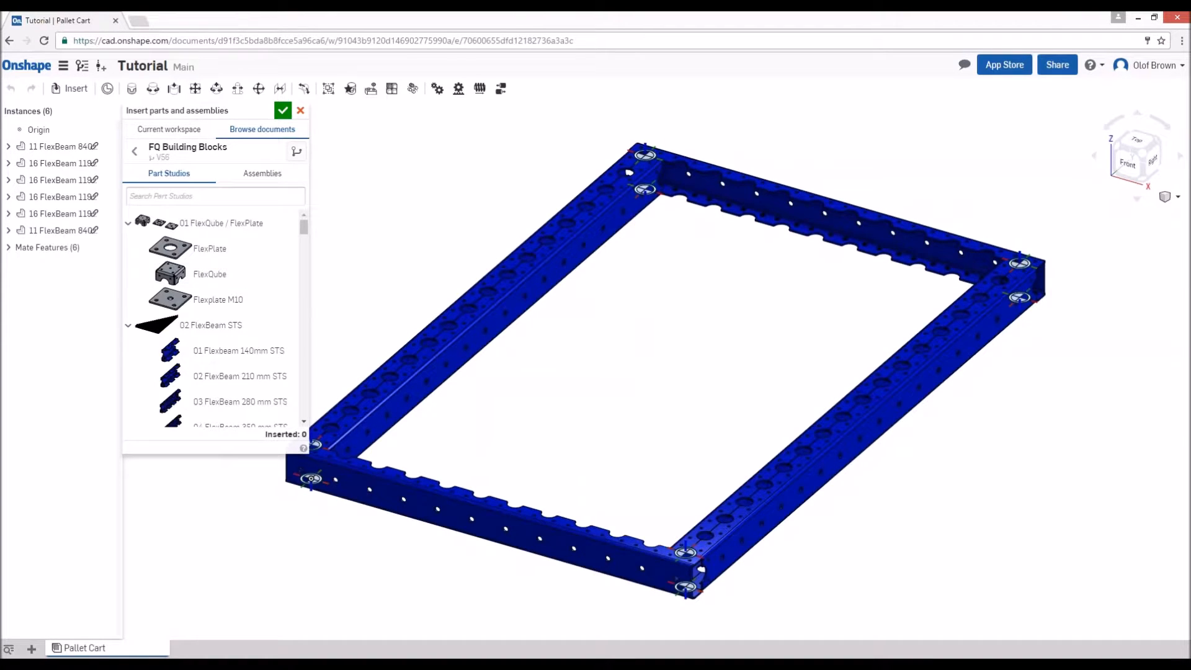
click(128, 223)
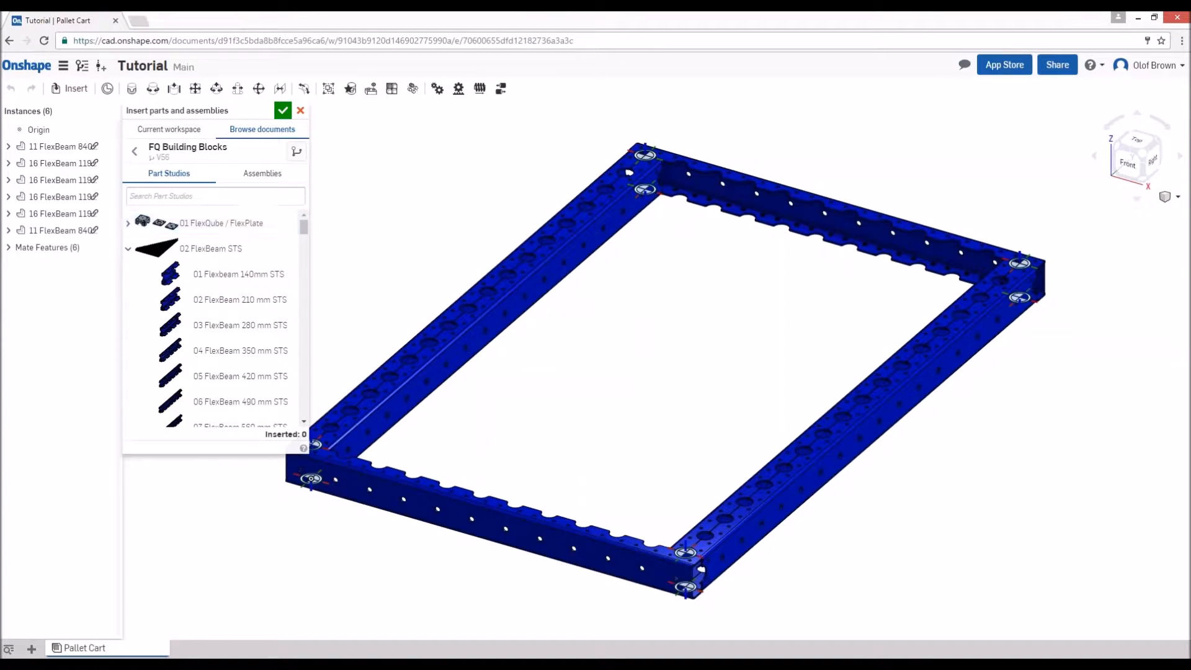
text(wheel)
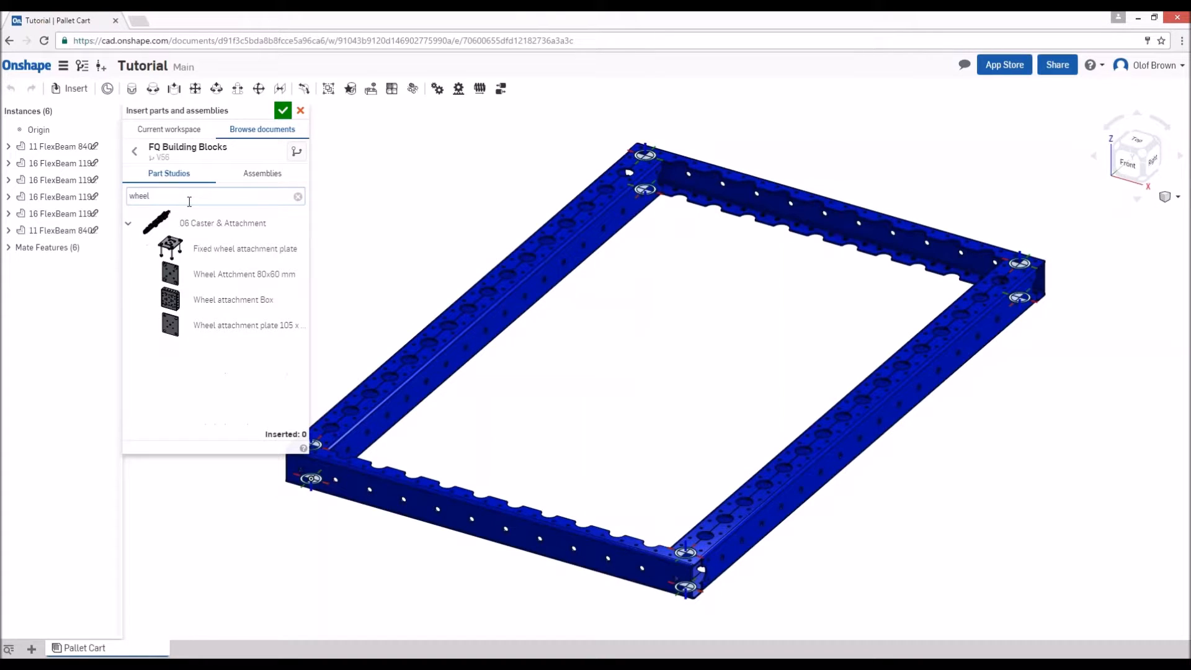
click(187, 300)
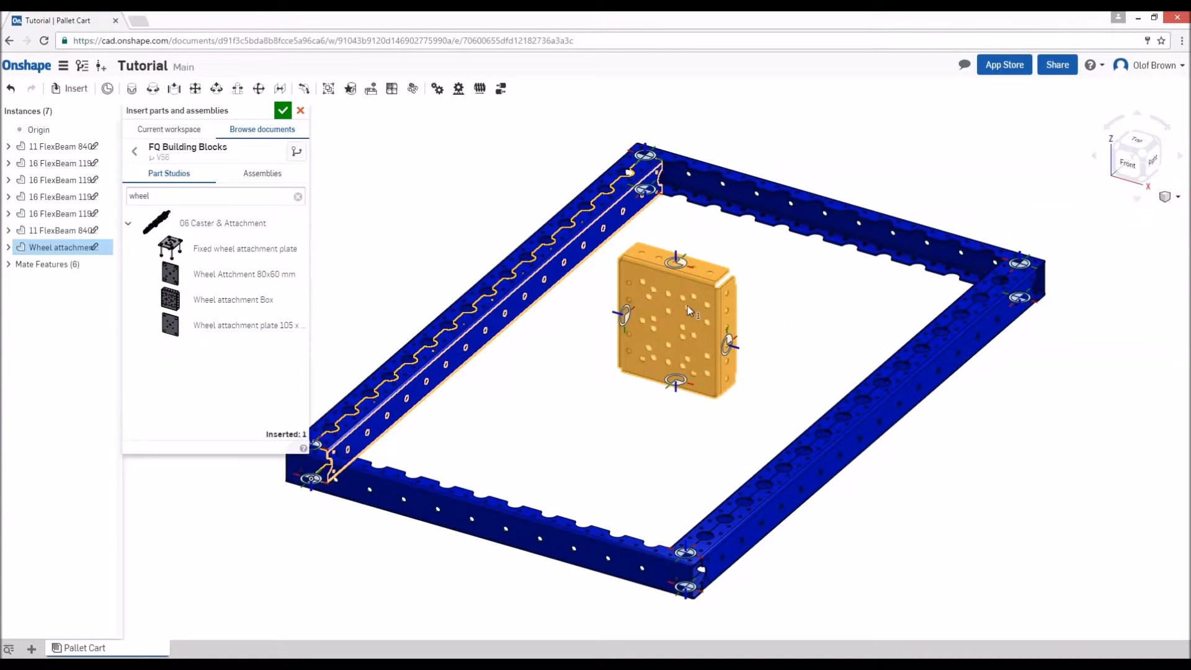
click(707, 276)
- Search the same building blocks for "pallet" and insert one Pallet Guide Corner Plate inside the frame
drag(181, 199, 109, 200)
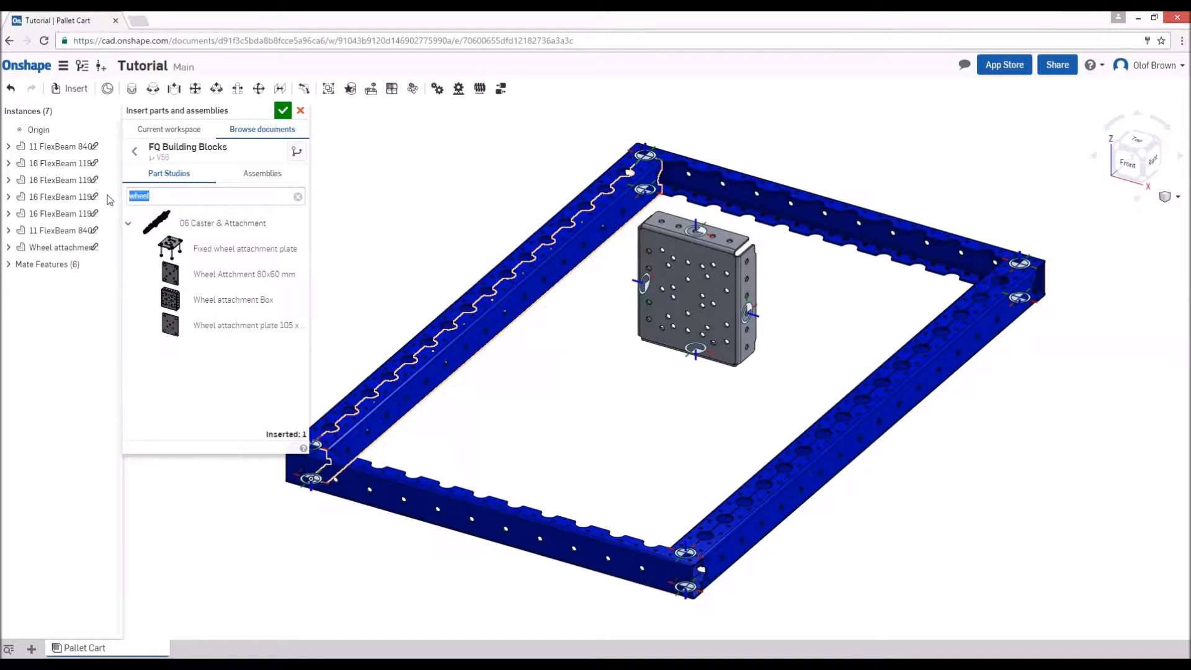
text(tente)
key(BackSpace)
key(BackSpace)
key(BackSpace)
key(BackSpace)
key(BackSpace)
text(pallet)
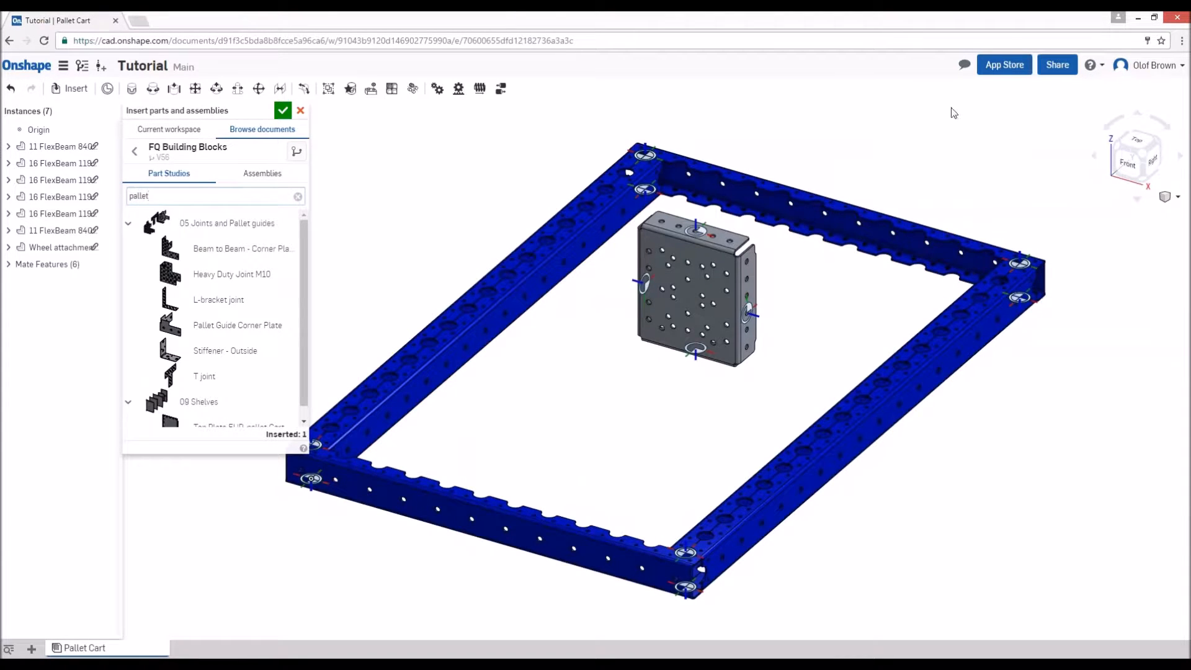
click(235, 325)
click(590, 428)
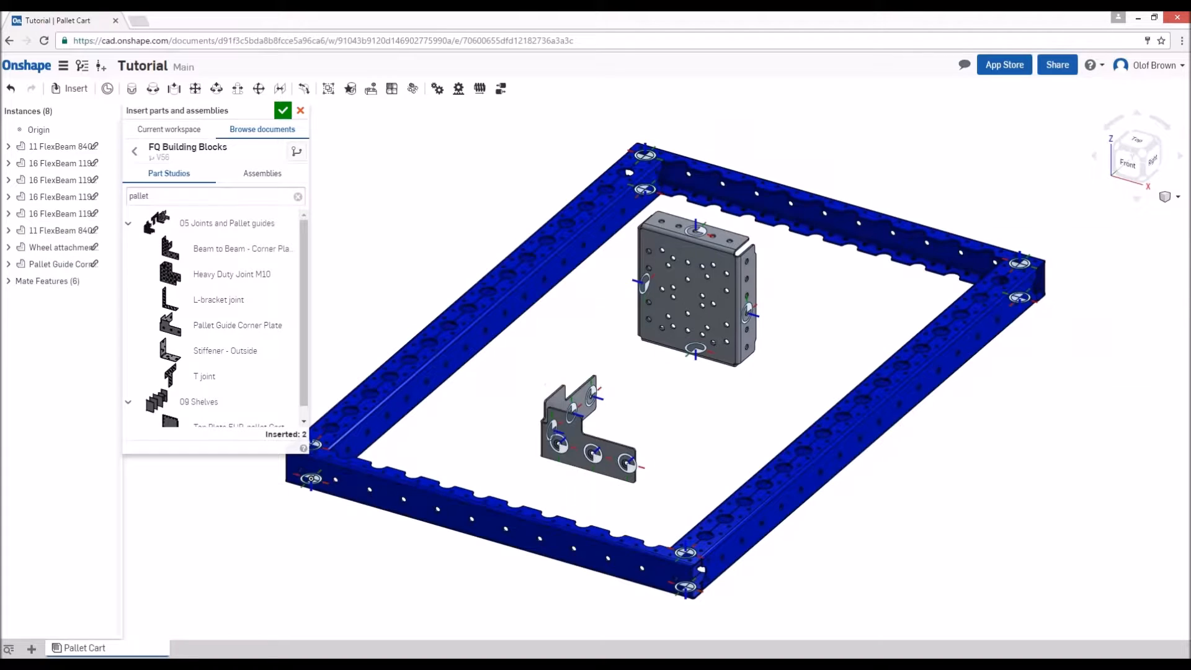
click(283, 114)
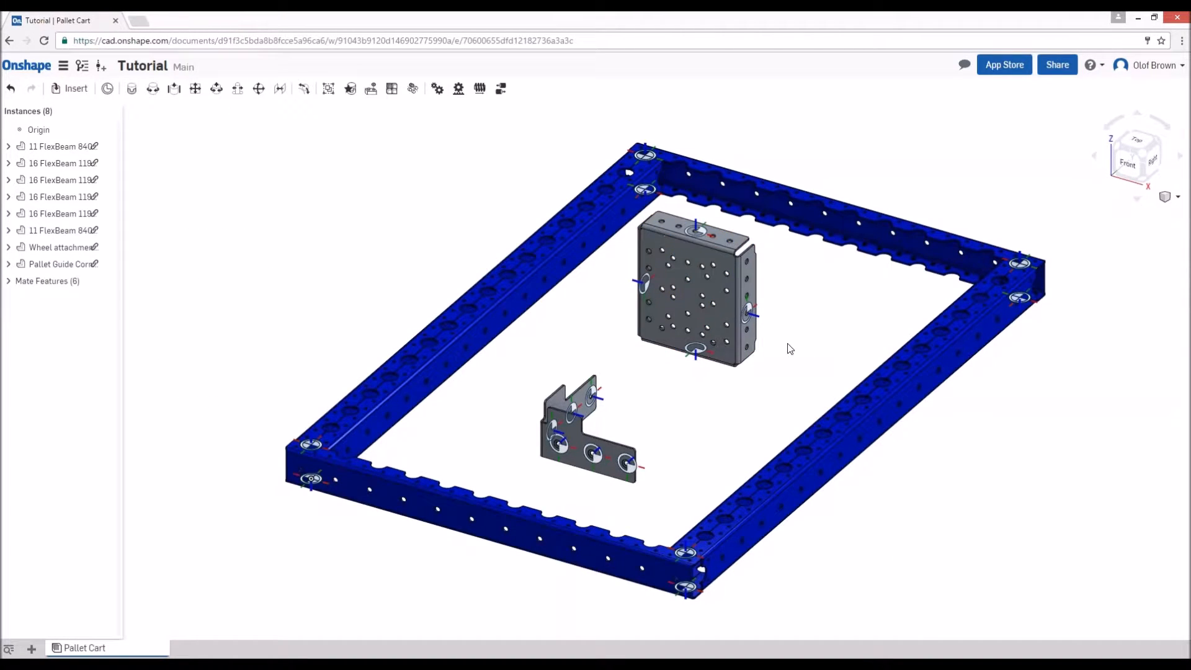
- Fasten the wheel attachment box to the right 1190 mm beam's inner face at the front corner, reorienting it to lie flat with its open side up
key(m)
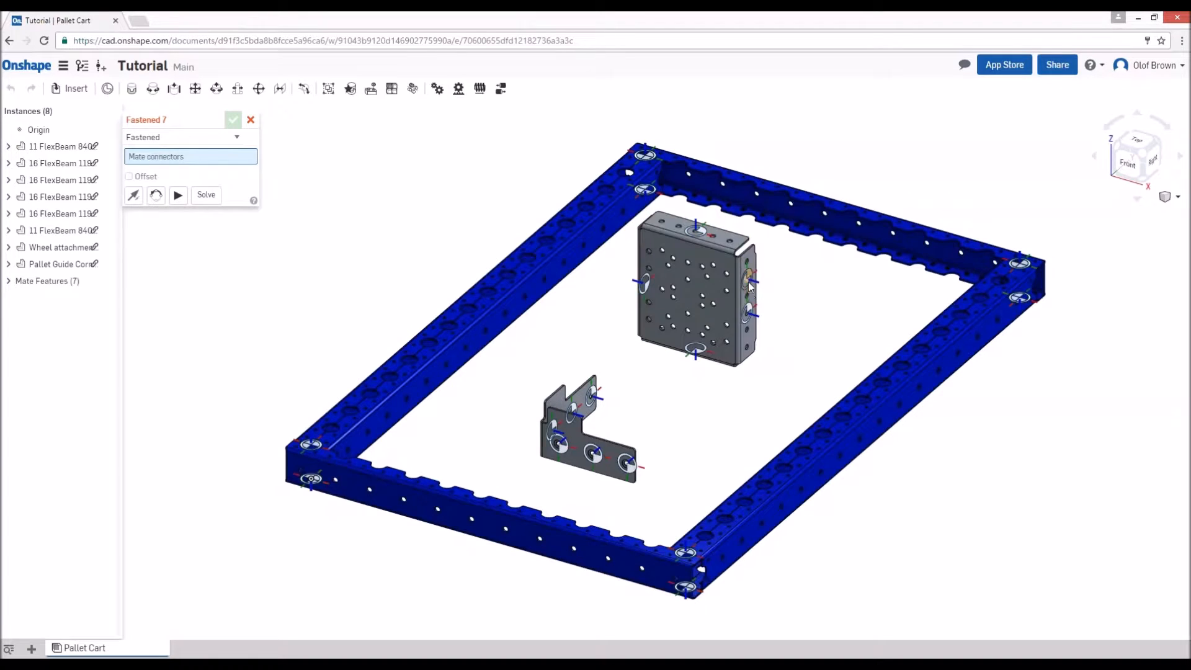
click(749, 296)
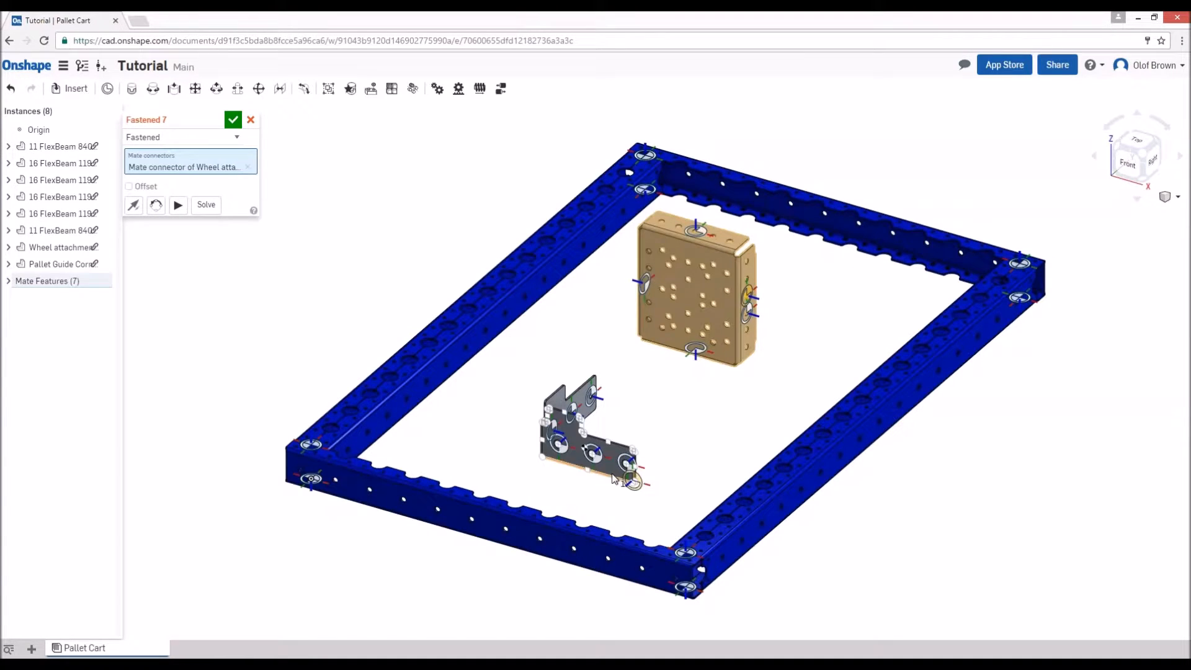
right_drag(428, 558, 596, 596)
scroll(954, 442, up, 3)
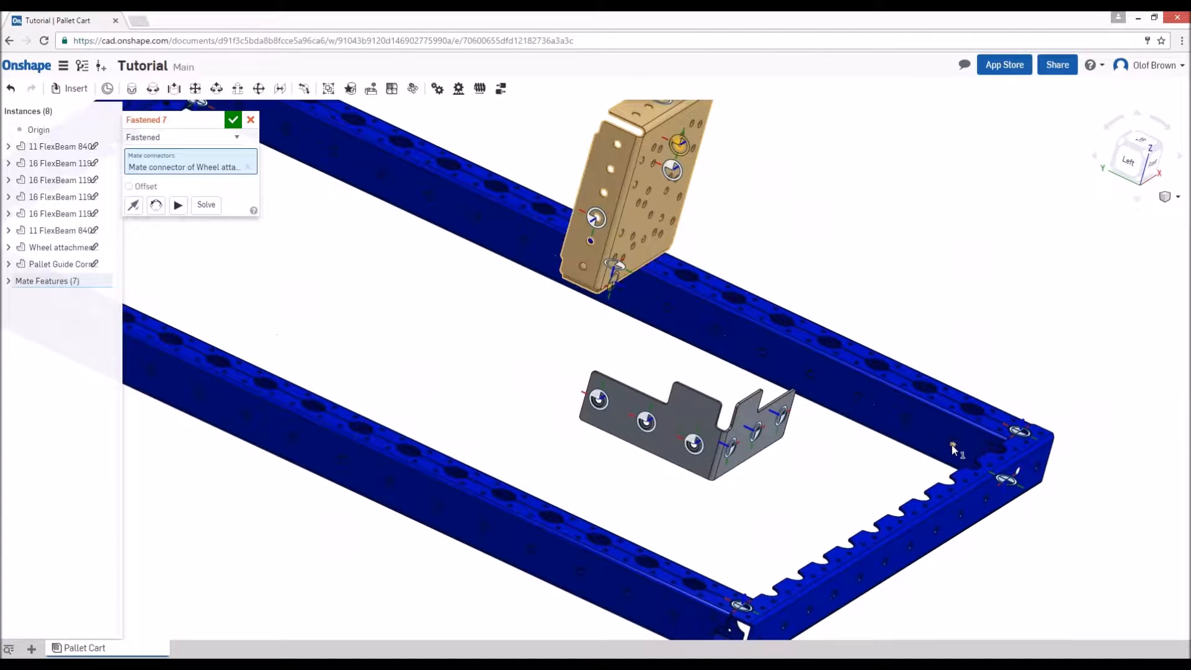
click(953, 444)
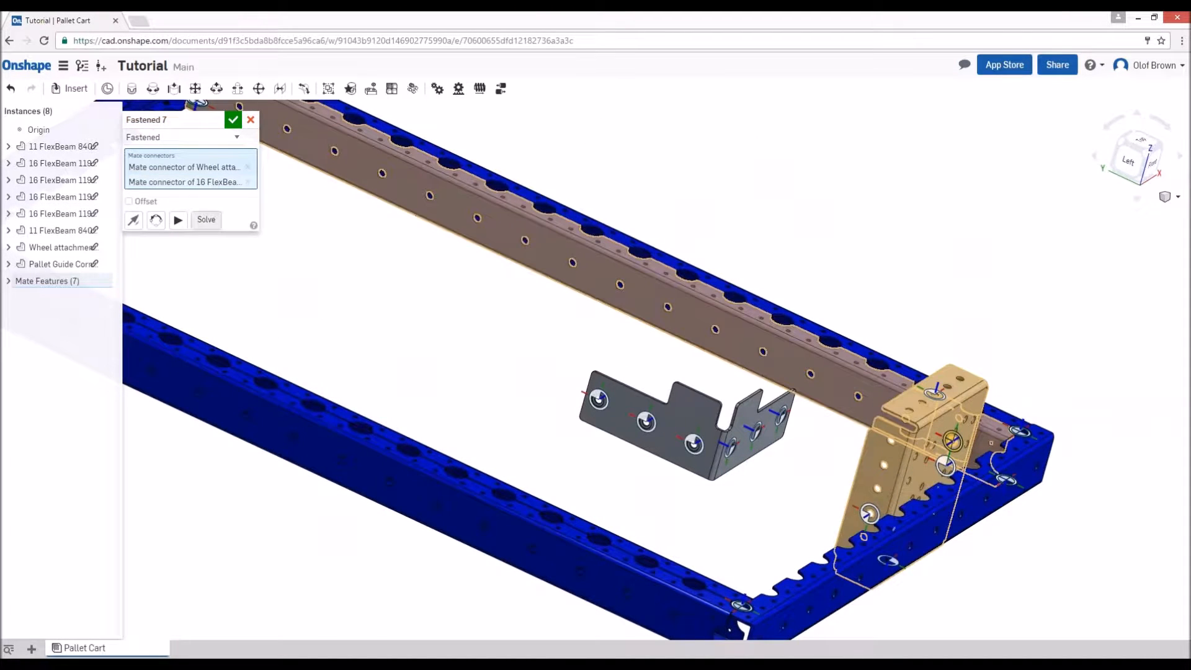
click(160, 224)
click(159, 224)
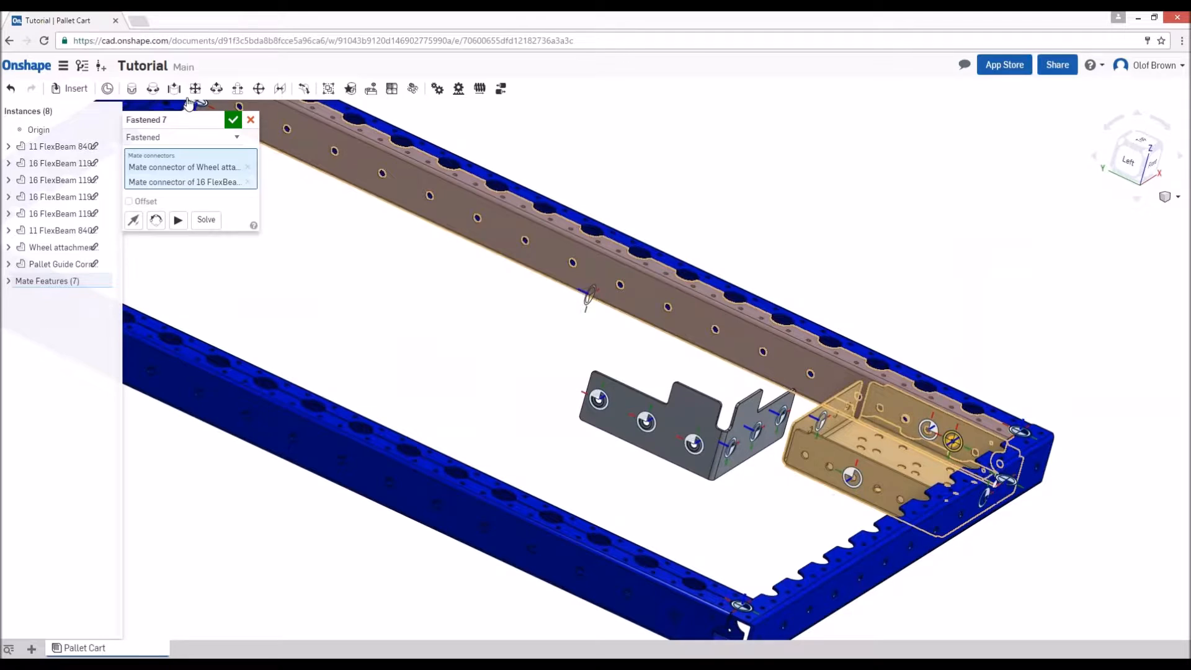
click(232, 120)
- Fasten the pallet guide corner plate around the outside of the front right corner, using the end hole of the front 840 mm beam
right_drag(729, 481, 784, 455)
scroll(783, 455, up, 1)
scroll(784, 455, down, 5)
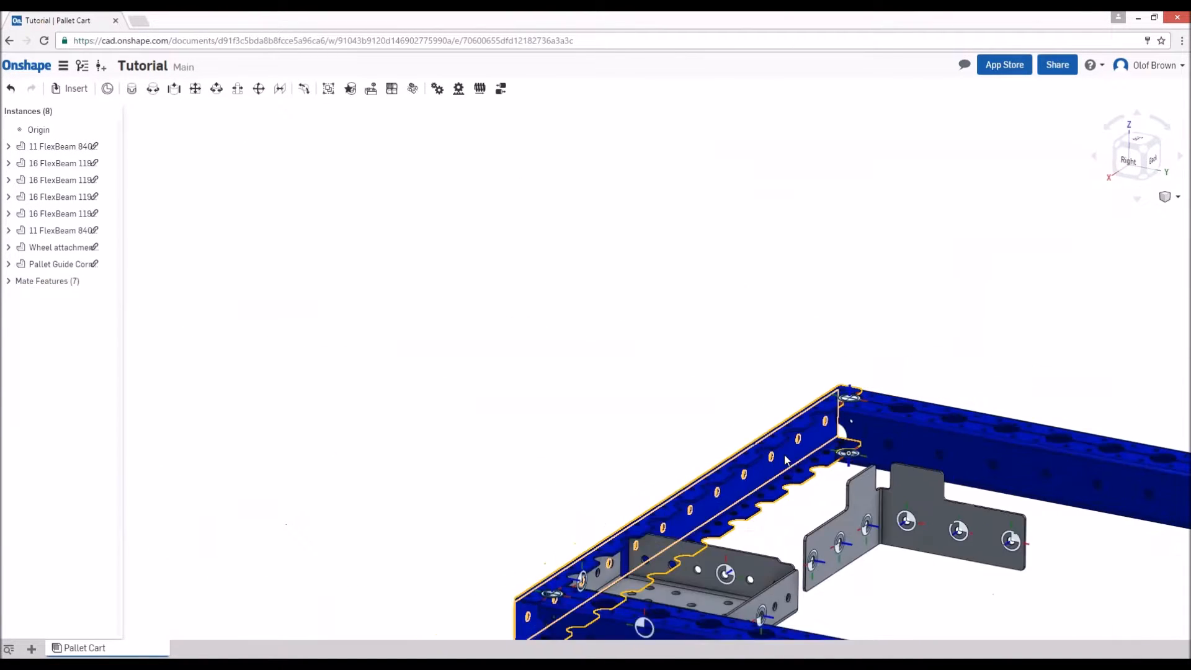
scroll(875, 589, up, 3)
scroll(876, 446, up, 2)
key(f)
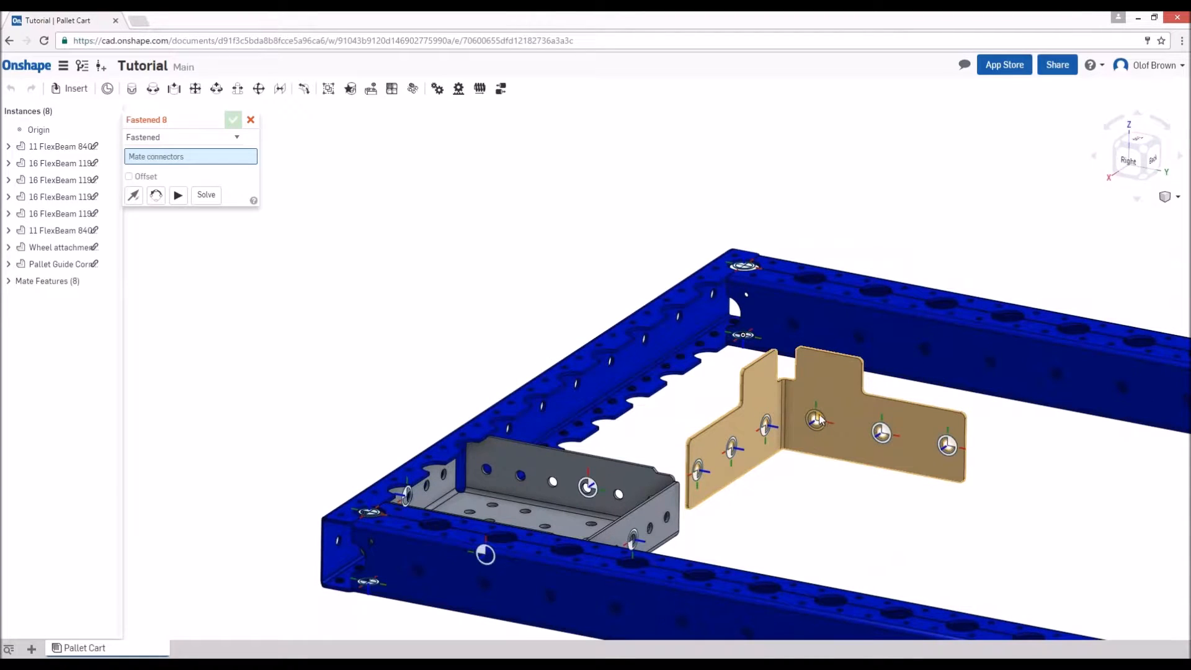
click(816, 422)
scroll(713, 471, down, 5)
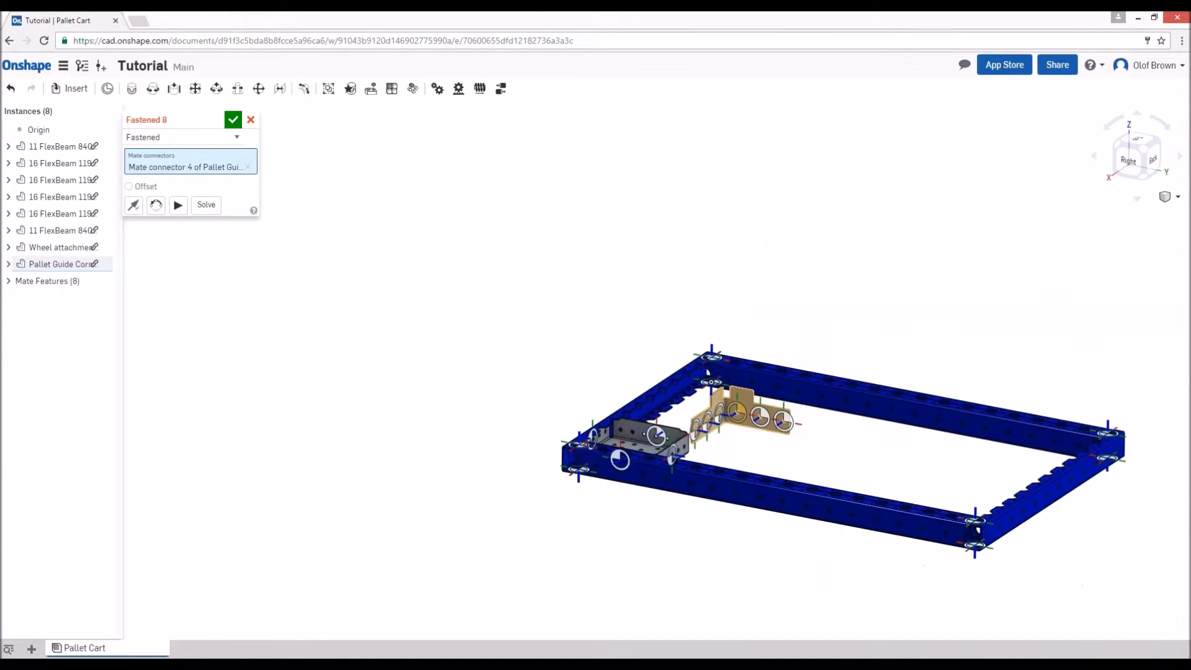
right_drag(611, 543, 734, 567)
scroll(740, 586, up, 5)
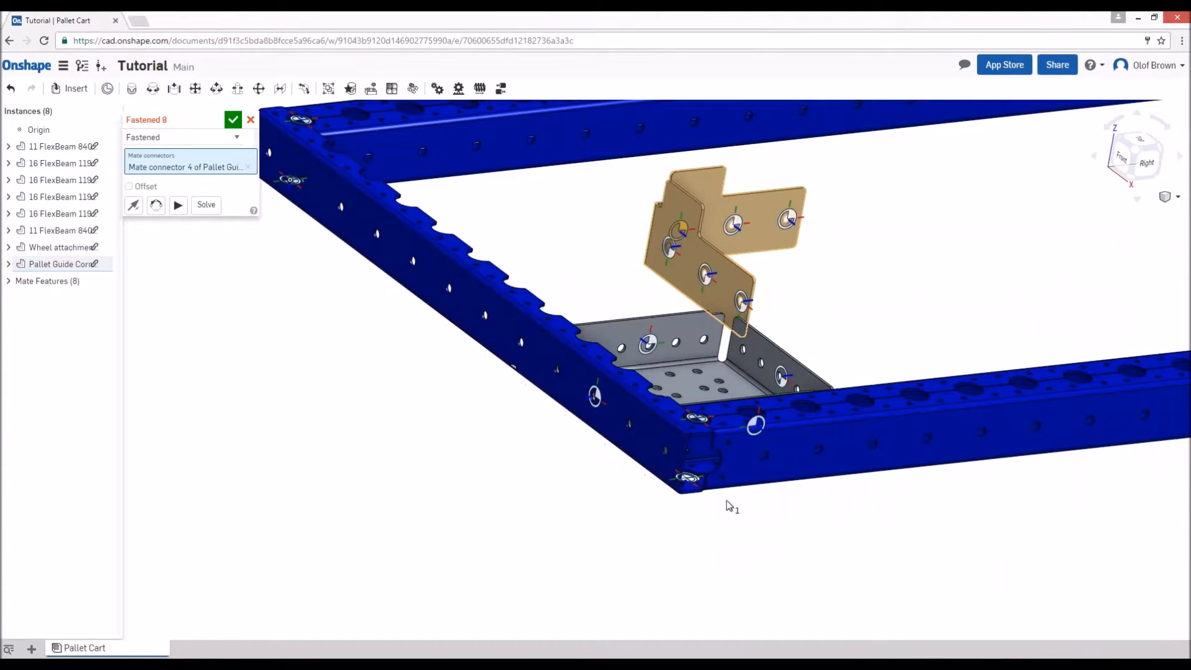
click(667, 452)
click(232, 122)
- Duplicate the wheel attachment box and fasten the copy flat inside the frame's front left corner
scroll(443, 477, down, 5)
right_drag(444, 478, 456, 503)
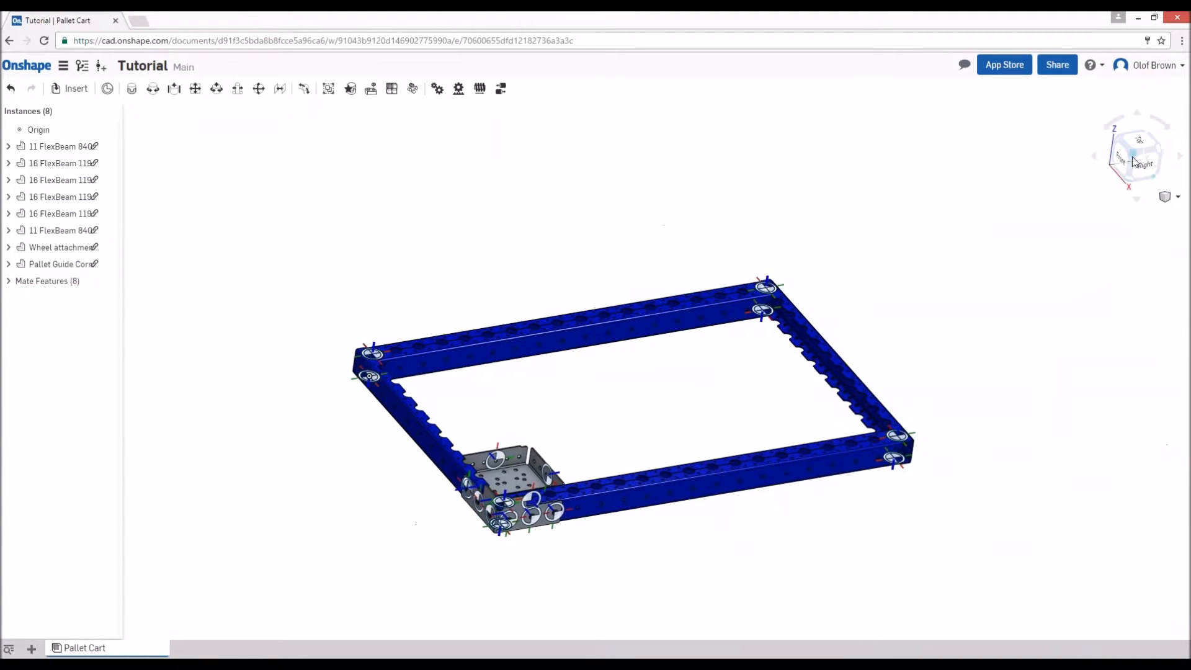
click(1133, 155)
click(642, 527)
key(ctrl+v)
key(m)
scroll(404, 500, up, 3)
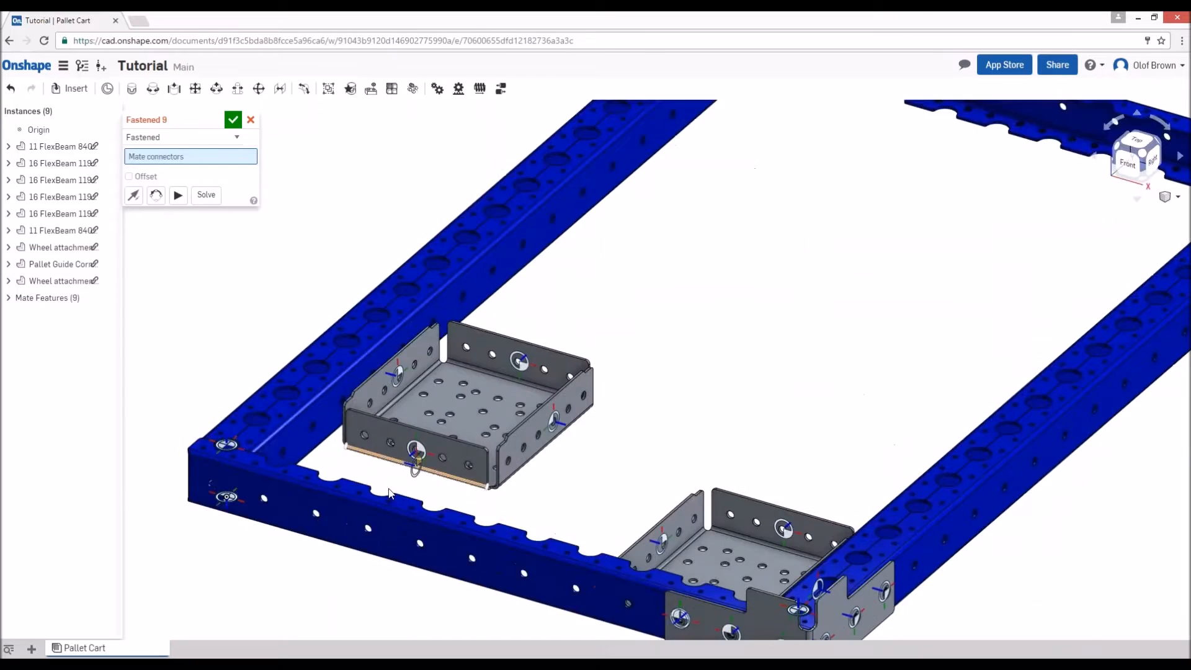
right_drag(403, 478, 497, 493)
click(690, 501)
right_drag(689, 501, 590, 515)
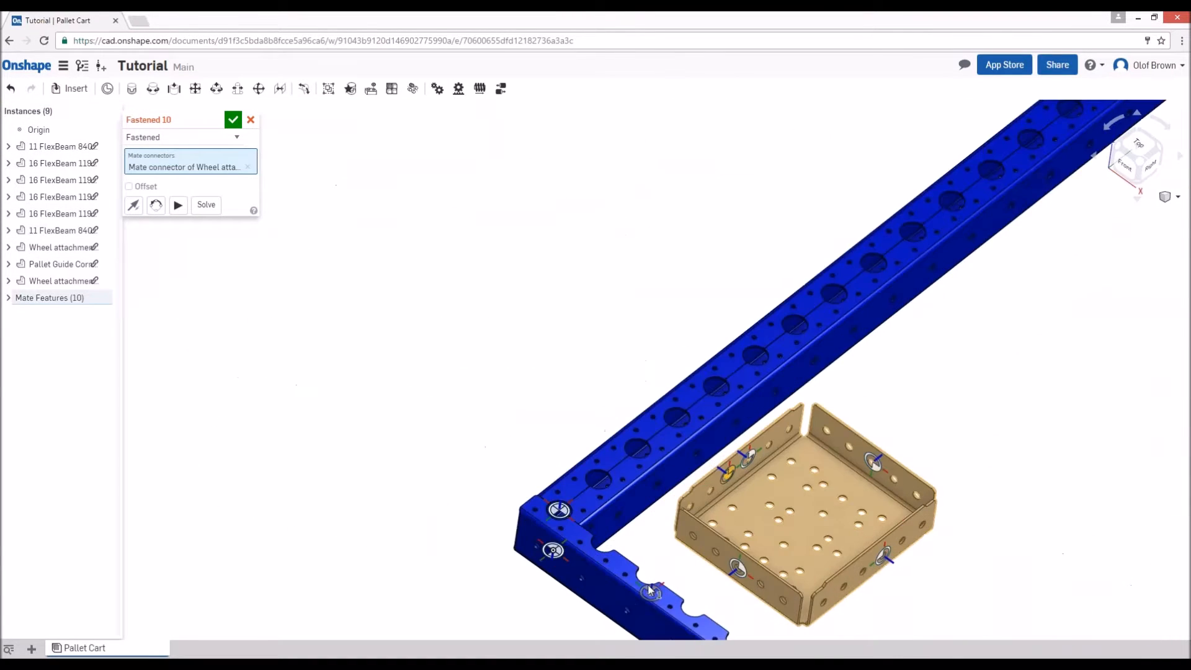
click(625, 520)
scroll(546, 459, down, 3)
click(233, 120)
- Copy the front left wheel attachment box and fasten the copy inside one of the frame's far corners
click(639, 512)
key(ctrl+c)
key(ctrl+v)
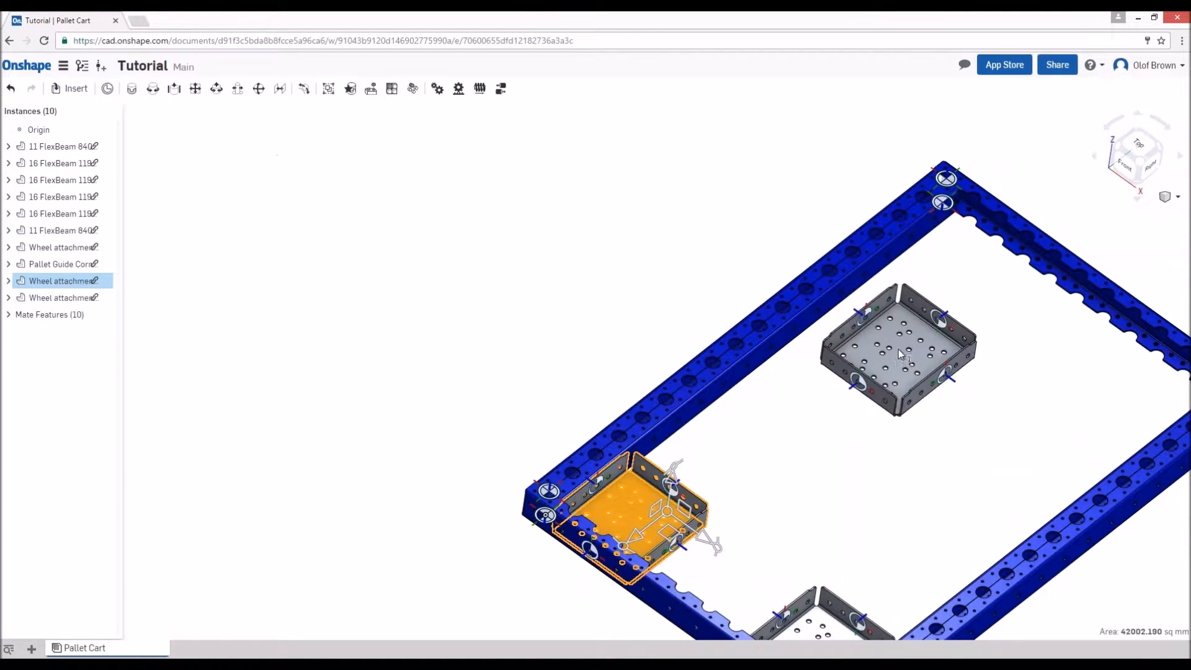
key(m)
right_drag(745, 360, 605, 468)
click(832, 337)
scroll(832, 337, down, 3)
scroll(928, 400, up, 3)
click(978, 370)
click(233, 120)
- Copy the wheel attachment box again and fasten it inside the remaining empty far corner of the frame
click(985, 404)
key(ctrl+c)
key(ctrl+v)
right_drag(857, 537, 1005, 440)
scroll(652, 436, up, 3)
key(m)
right_drag(653, 430, 662, 458)
key(m)
click(672, 352)
right_drag(676, 372, 754, 428)
click(868, 254)
click(233, 120)
- Duplicate the pallet guide corner plate and fasten the copy around the outside of the front left corner, onto the front 840 mm beam
scroll(549, 284, down, 5)
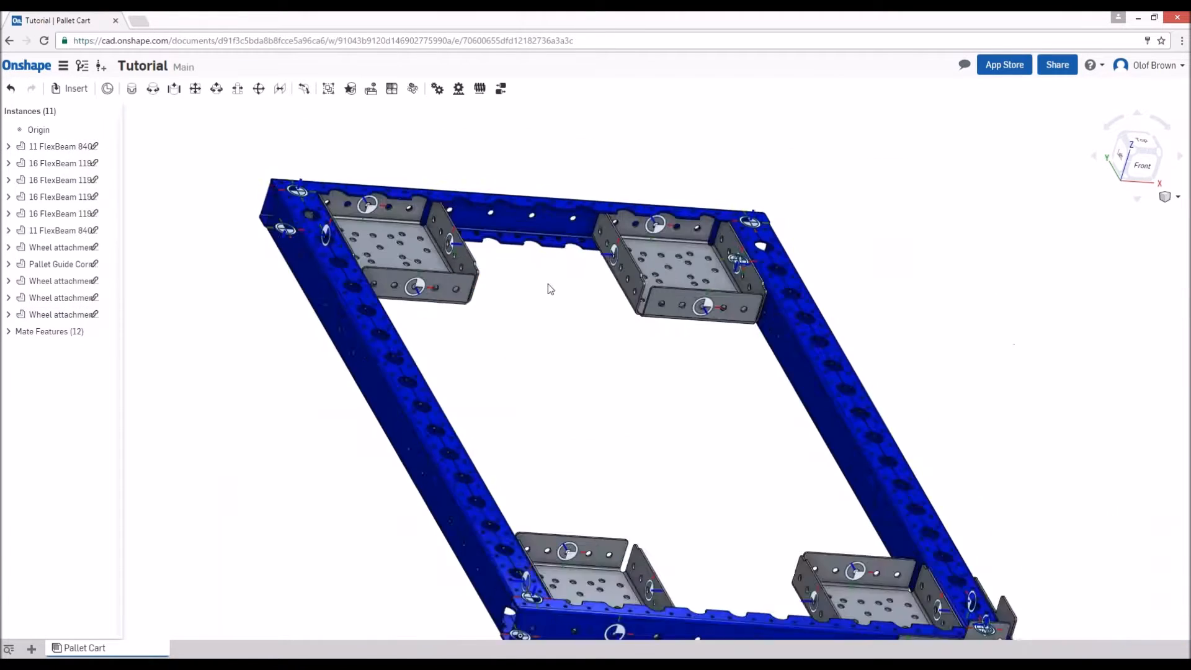
click(822, 513)
key(ctrl+c)
key(ctrl+v)
right_drag(582, 577, 1032, 390)
scroll(987, 356, up, 5)
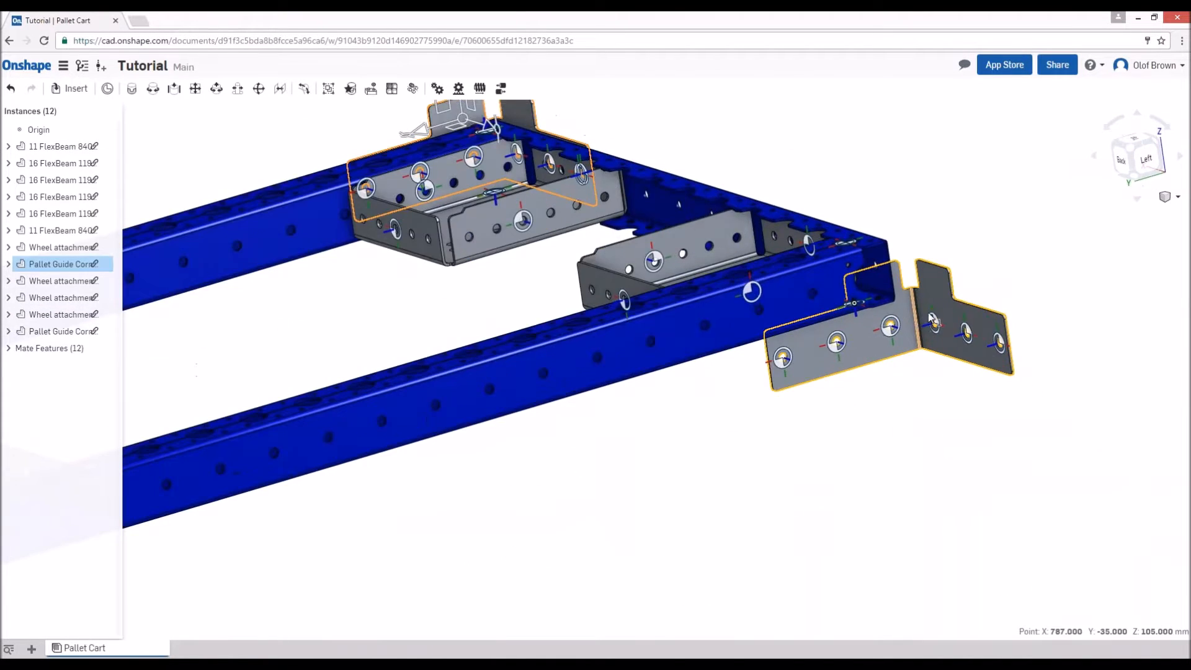
key(m)
click(875, 332)
right_drag(875, 347, 645, 416)
click(903, 264)
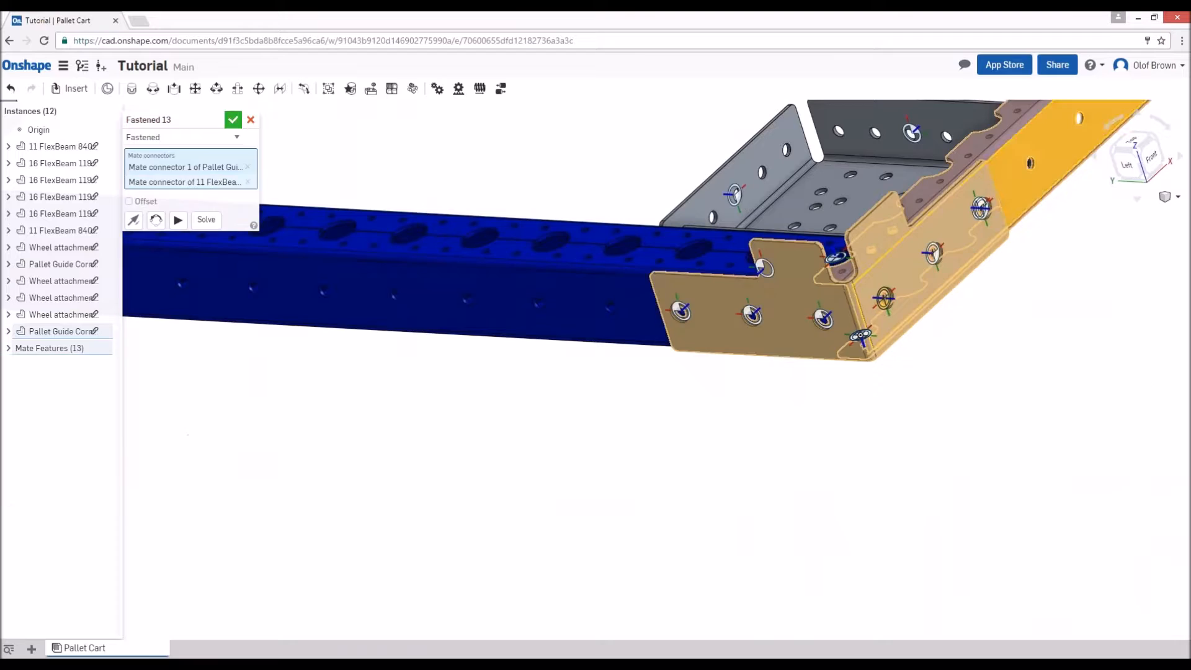
click(232, 120)
- Duplicate the pallet guide corner plate at the front left corner for use at the far left corner
click(800, 276)
key(ctrl+c)
key(ctrl+v)
right_drag(409, 459, 620, 549)
key(m)
click(508, 380)
scroll(508, 380, down, 5)
scroll(622, 557, up, 5)
click(692, 502)
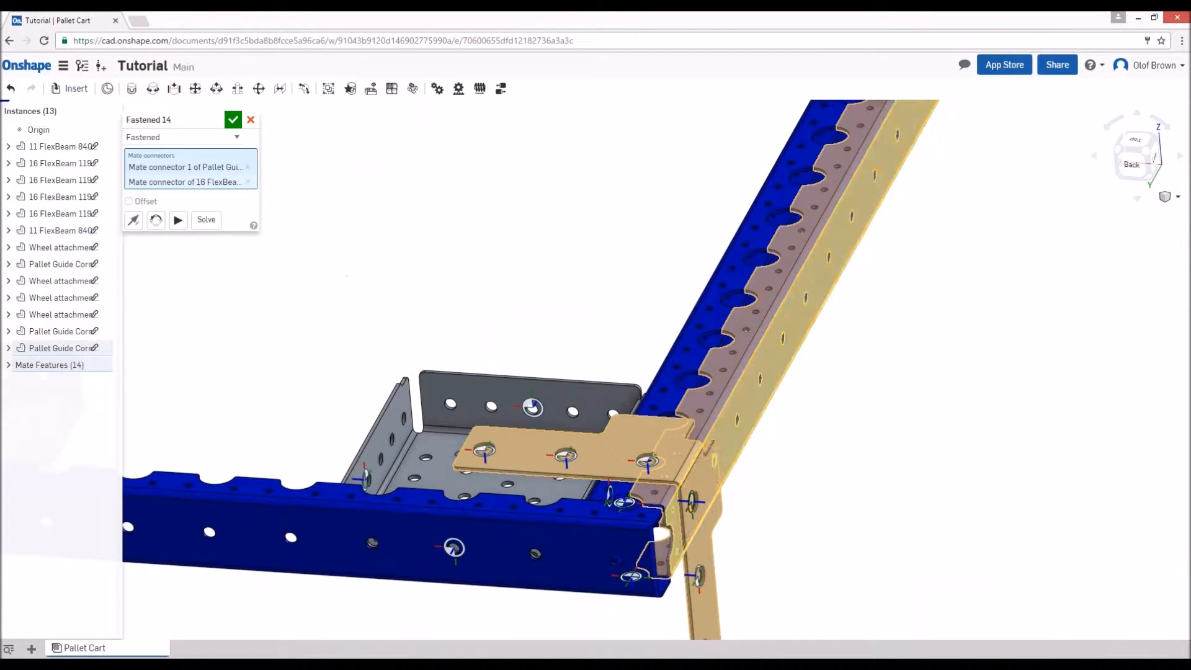
click(156, 220)
click(250, 120)
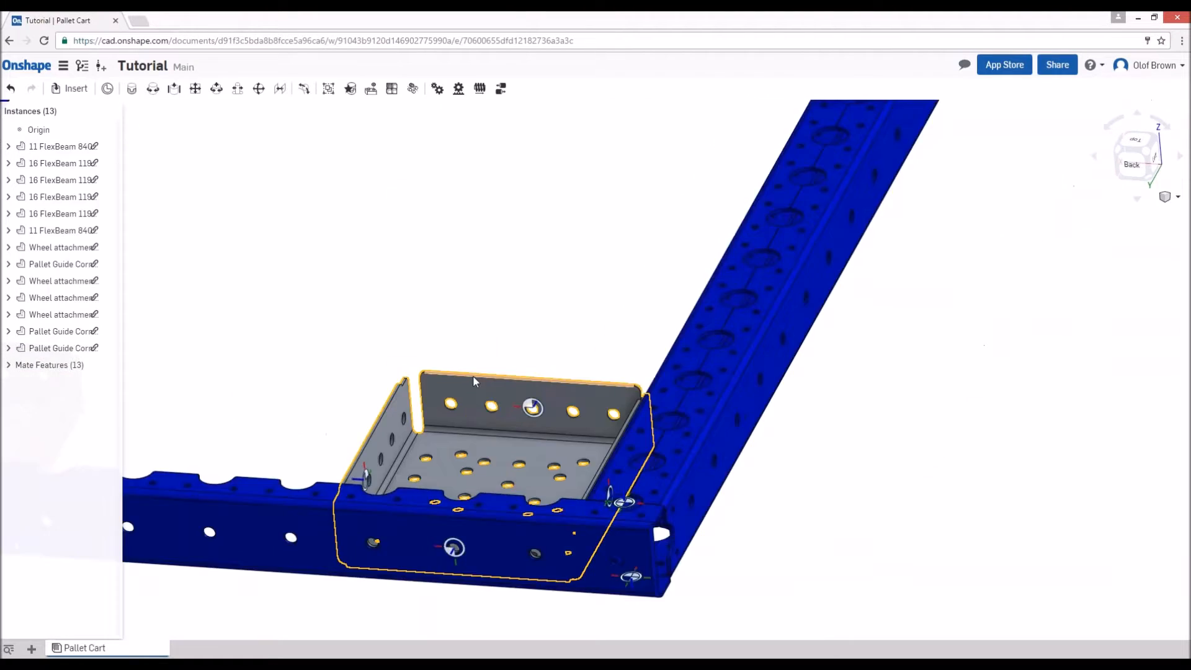
- Fasten the copied corner plate to the end hole of the far 840 mm beam at the far left corner, reorienting it to wrap the corner
scroll(472, 374, down, 4)
right_drag(473, 375, 758, 418)
key(m)
click(857, 235)
click(699, 438)
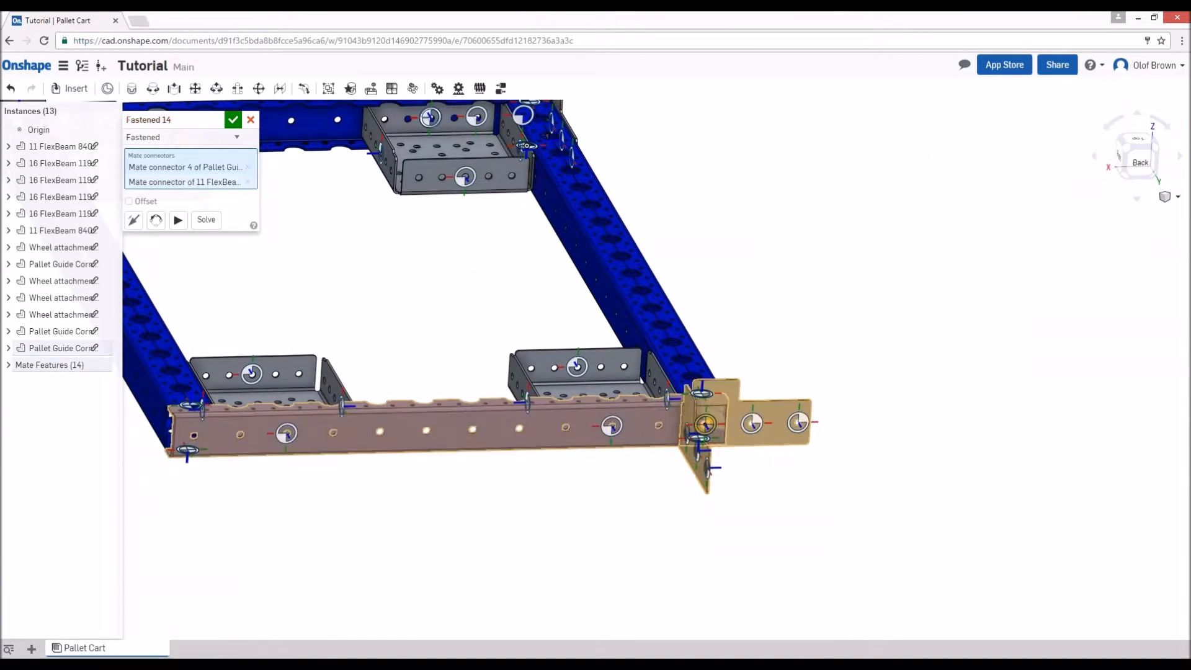
click(156, 222)
click(233, 119)
- Duplicate the pallet guide corner plate at the far left corner to get a fourth plate
click(681, 426)
key(ctrl+c)
key(ctrl+v)
right_drag(226, 523, 360, 560)
click(220, 546)
key(m)
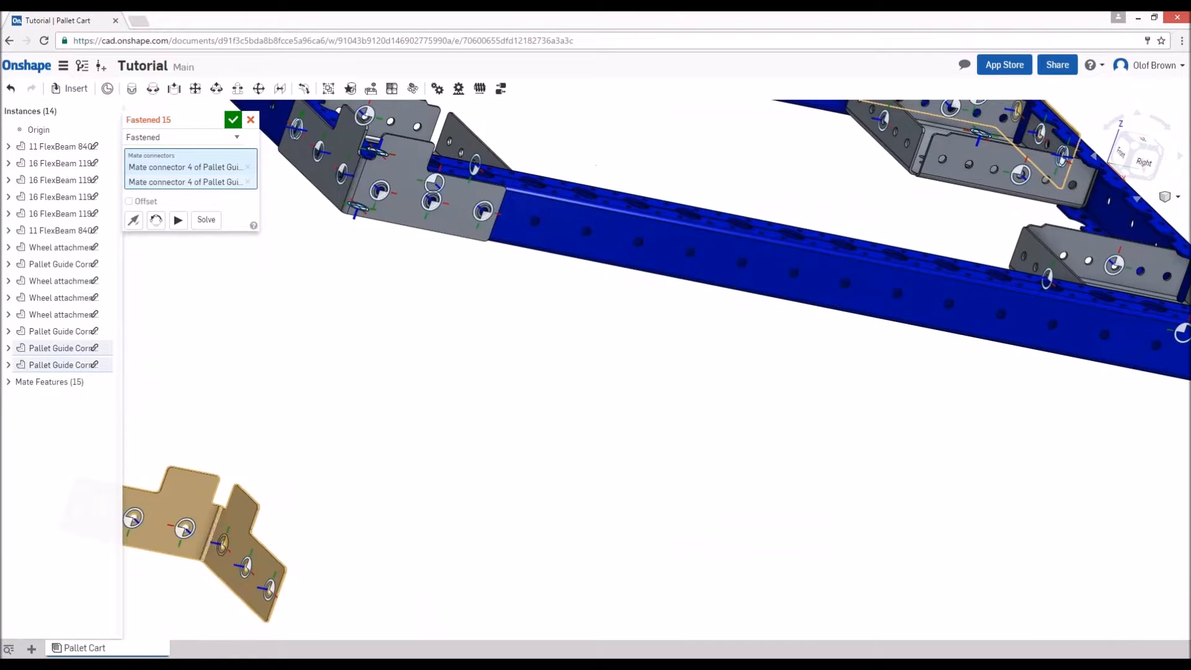
scroll(264, 410, down, 4)
right_drag(585, 345, 324, 167)
click(251, 120)
- Fasten the fourth corner plate around the outside of the far right corner, onto the far 840 mm beam, and return to the isometric view
right_drag(482, 437, 490, 446)
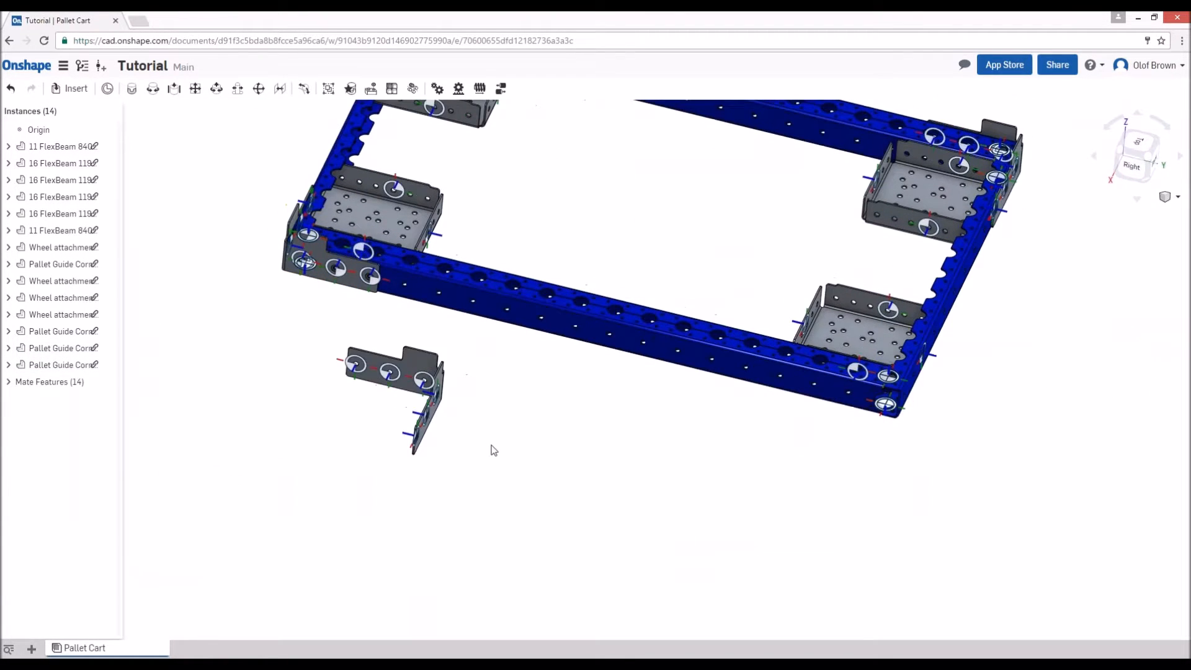
key(m)
click(420, 381)
right_drag(419, 381, 372, 381)
scroll(873, 404, up, 5)
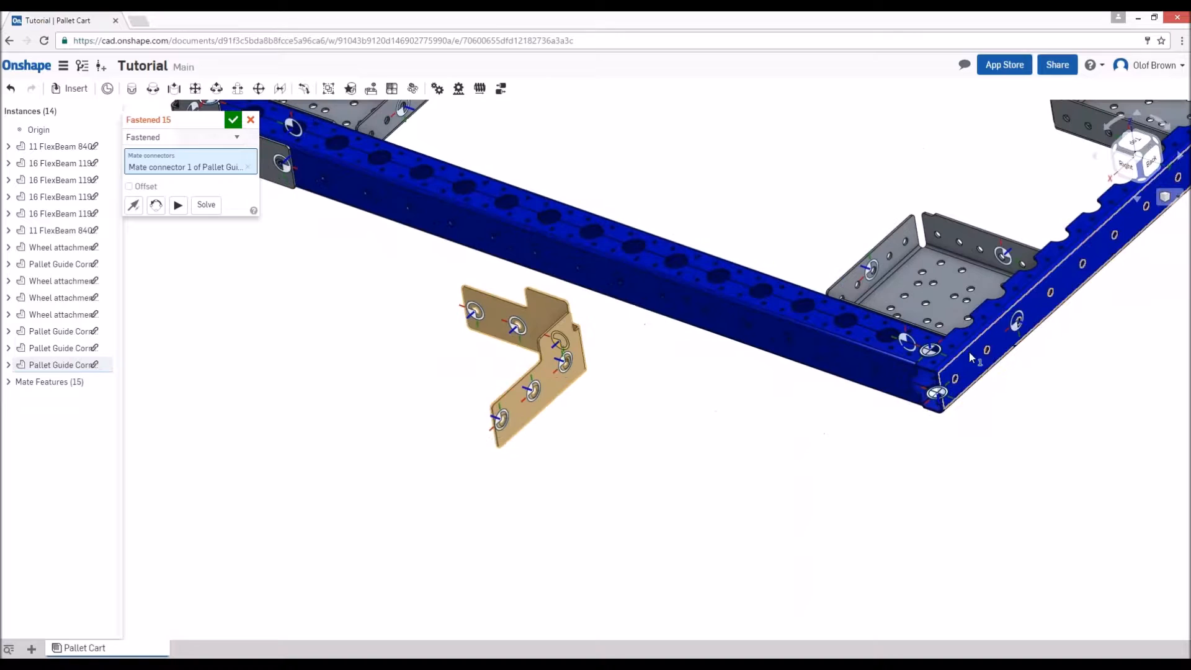
click(969, 351)
click(233, 120)
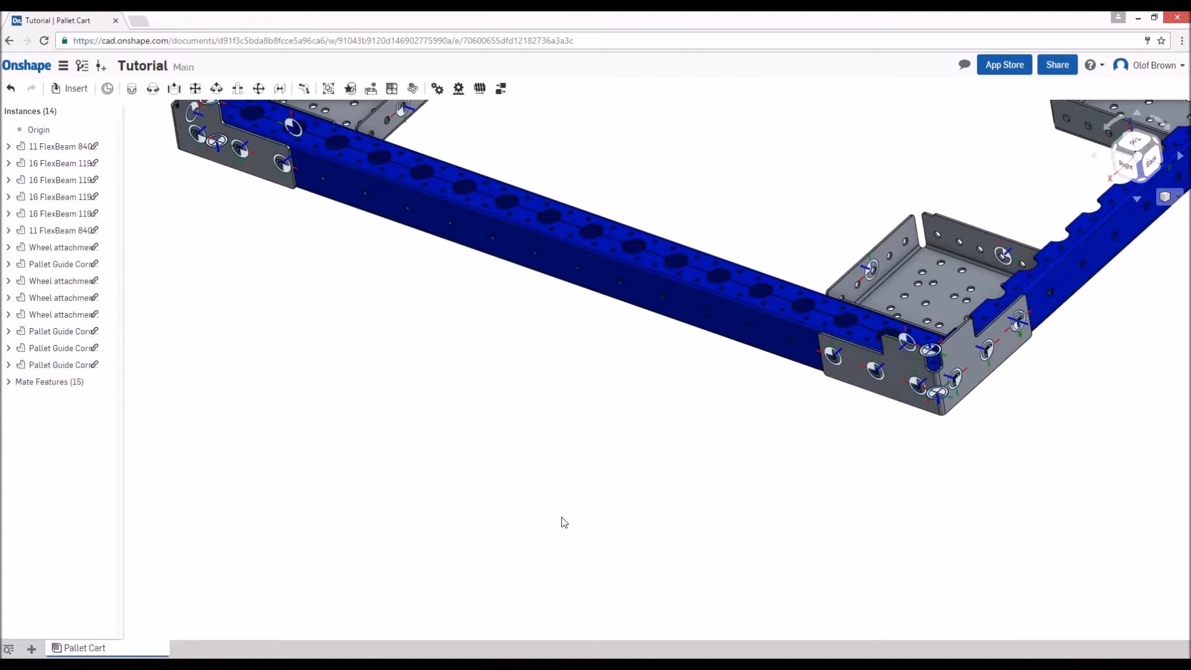
scroll(564, 506, down, 5)
click(1118, 149)
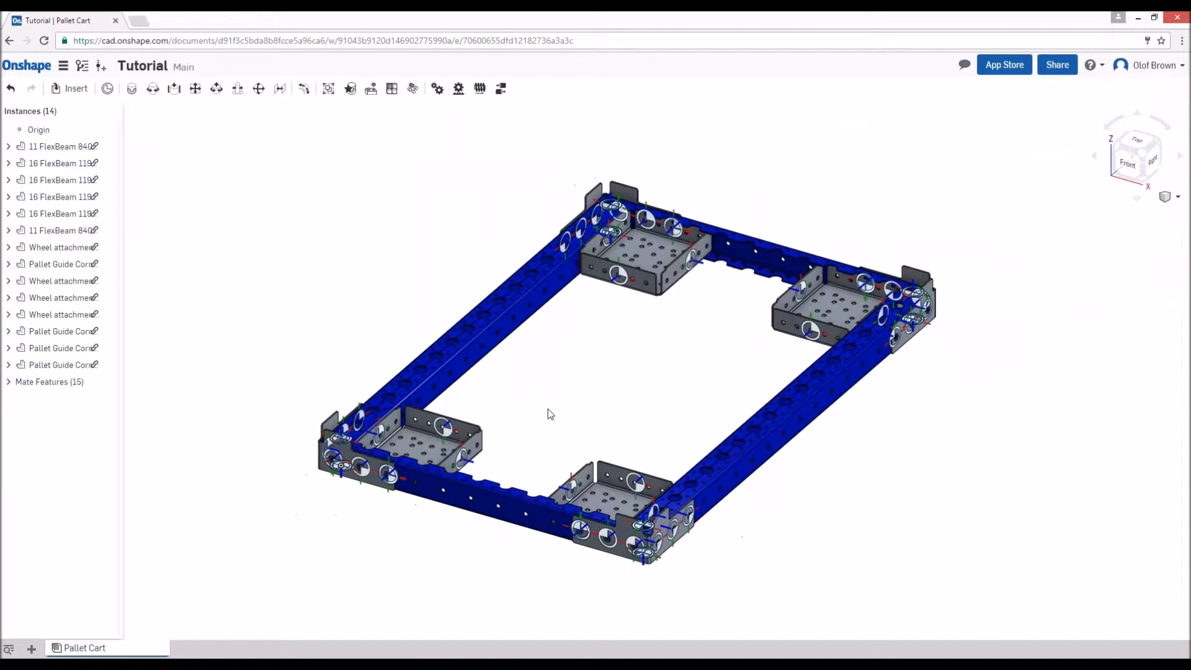
- Hide all mate connectors in the assembly and set the isometric view
scroll(596, 506, up, 1)
scroll(230, 529, up, 1)
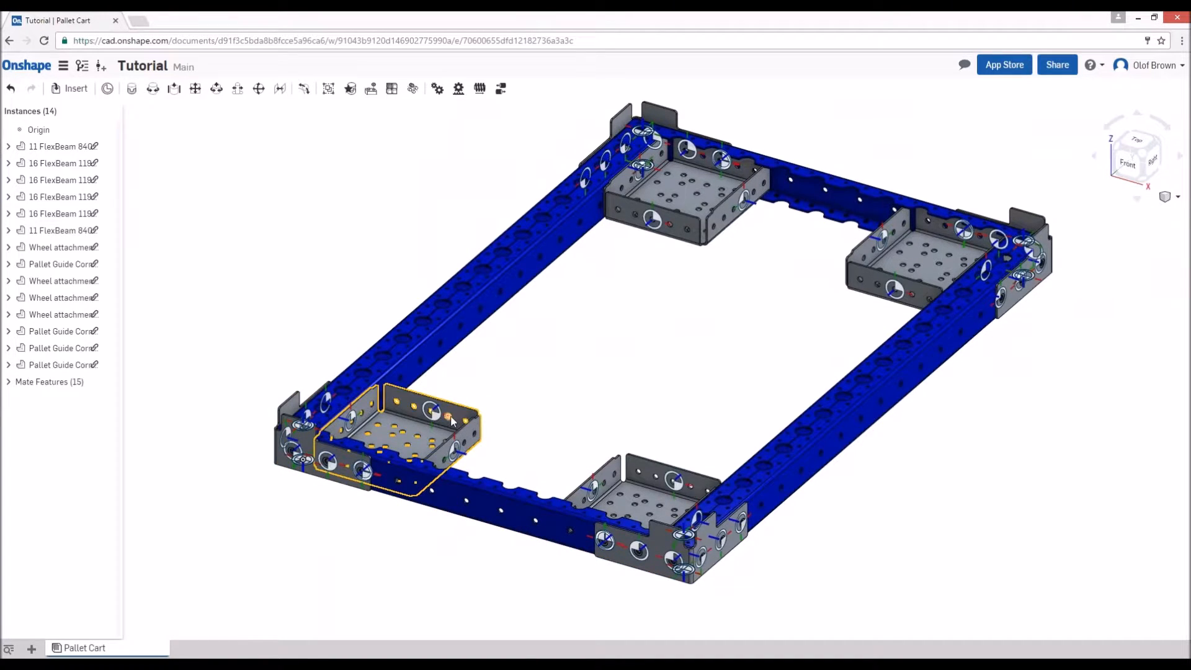
right_click(430, 415)
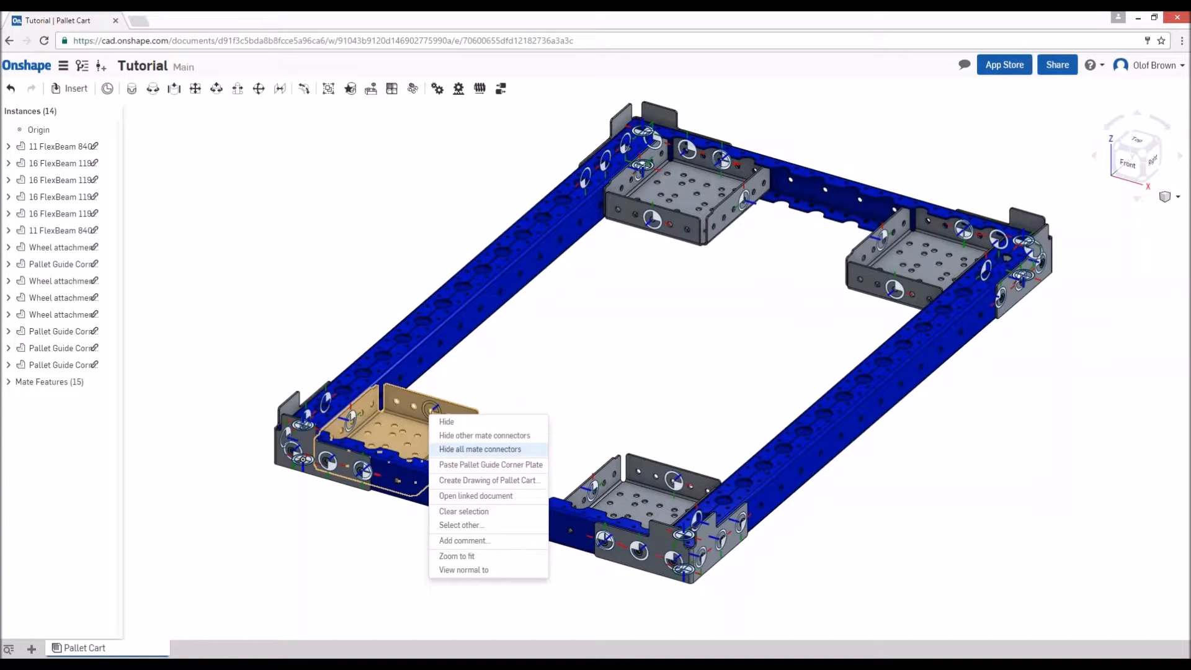
click(480, 449)
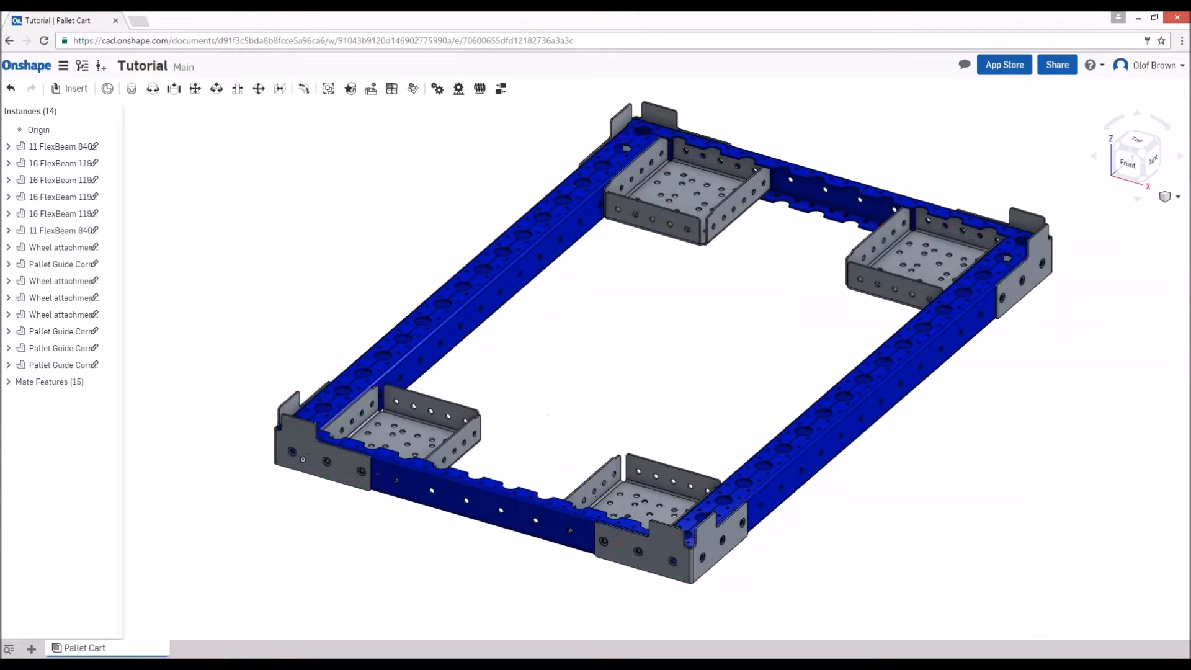
click(1143, 154)
- Insert a Fixed 200 mm Nylon caster, a Swivel 200 mm Nylon caster and two 700 mm FlexBeams from FQ Building Blocks
key(i)
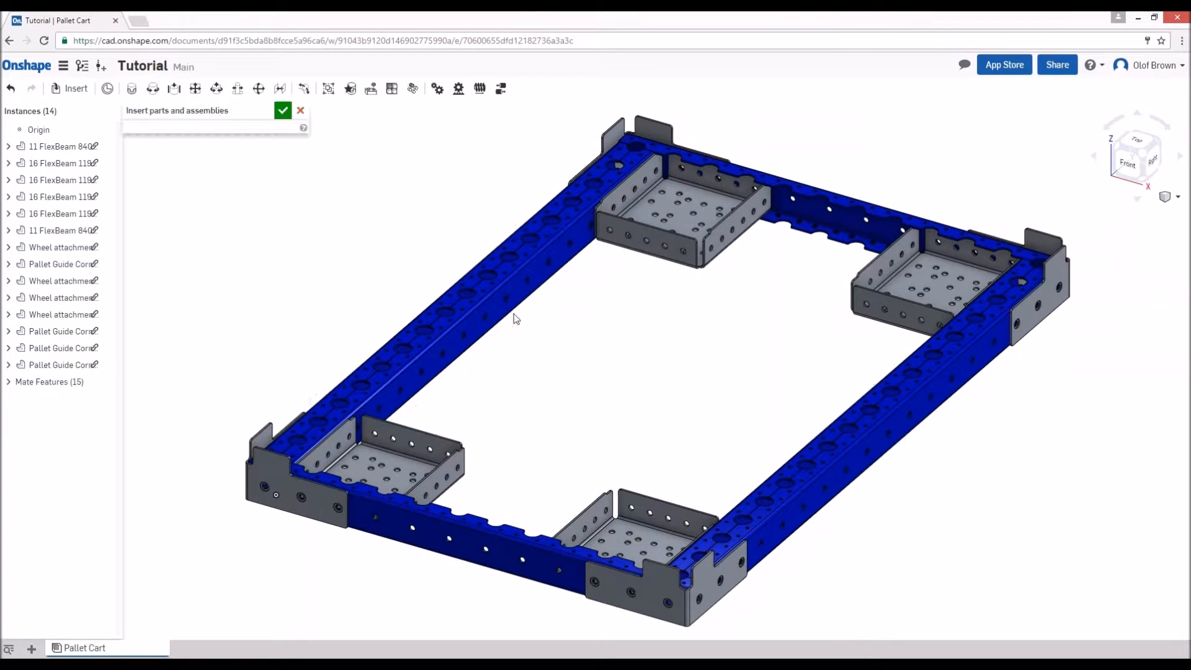
click(245, 130)
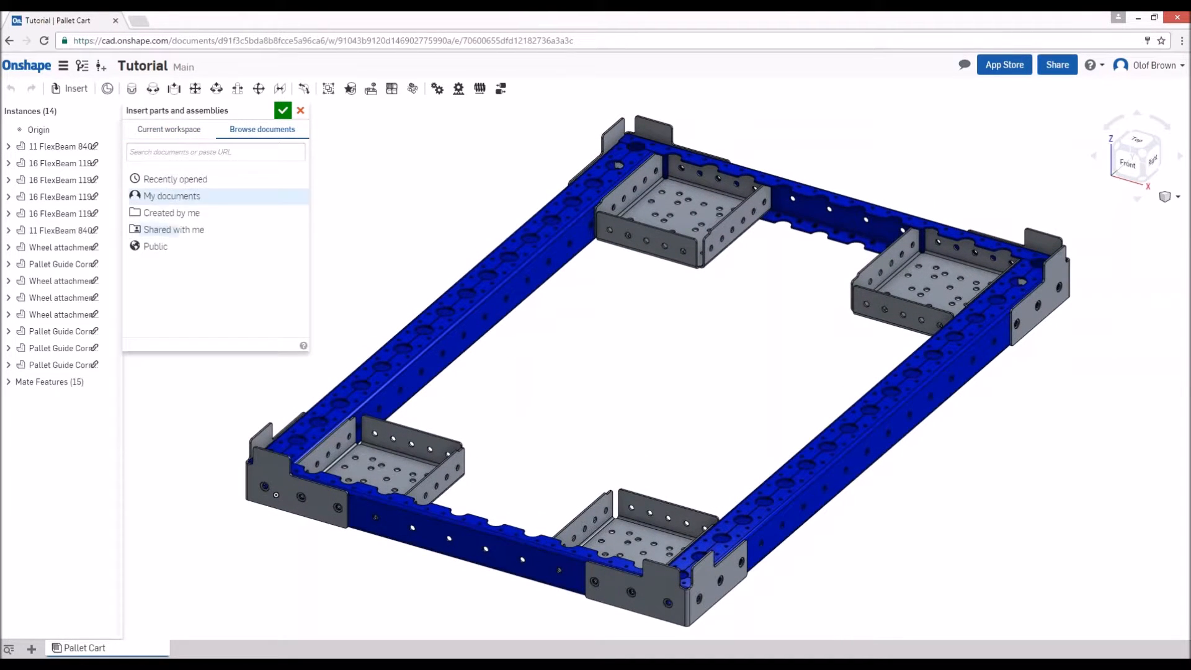
click(189, 180)
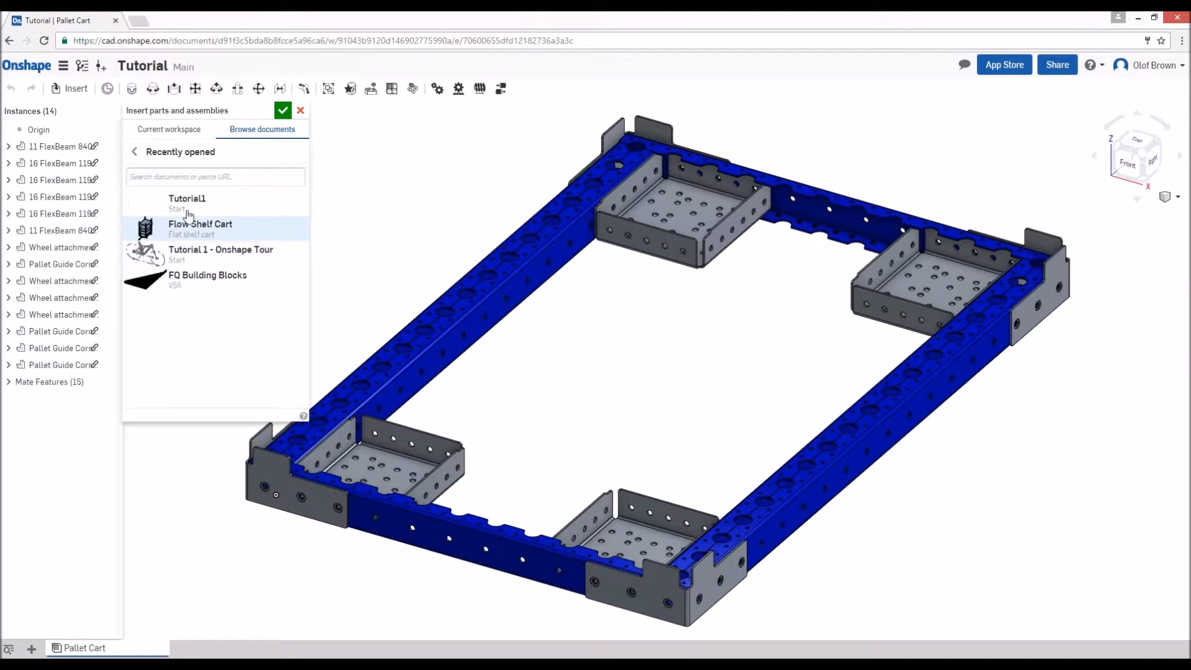
click(213, 284)
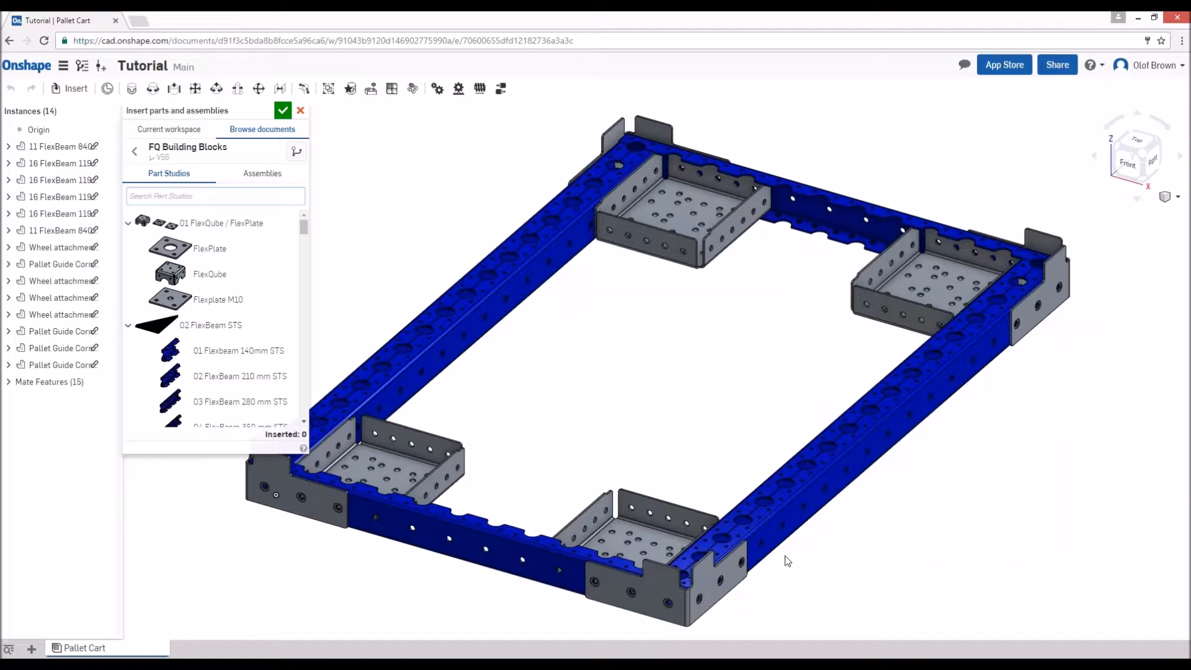
text(200)
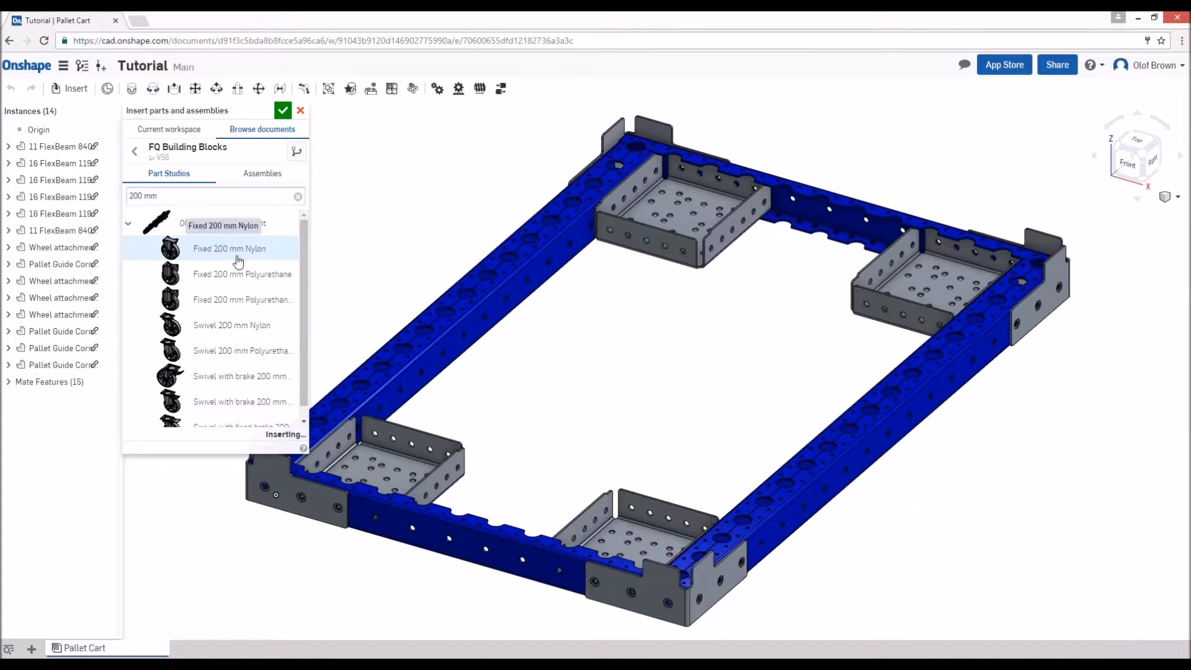
click(210, 250)
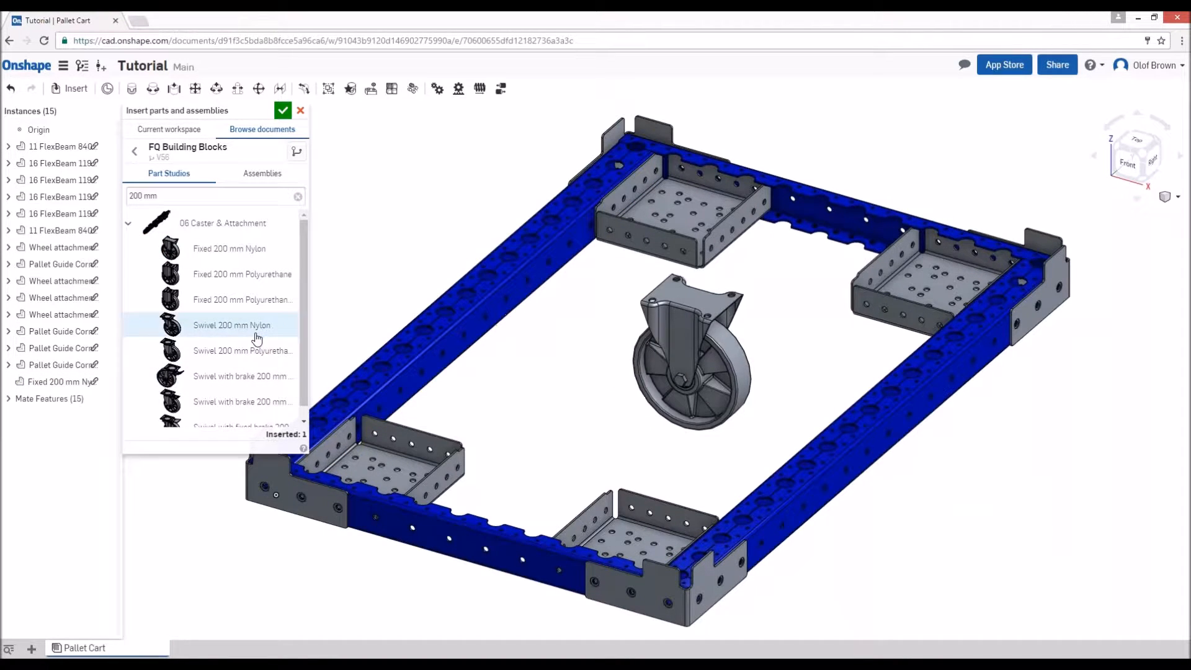
click(230, 326)
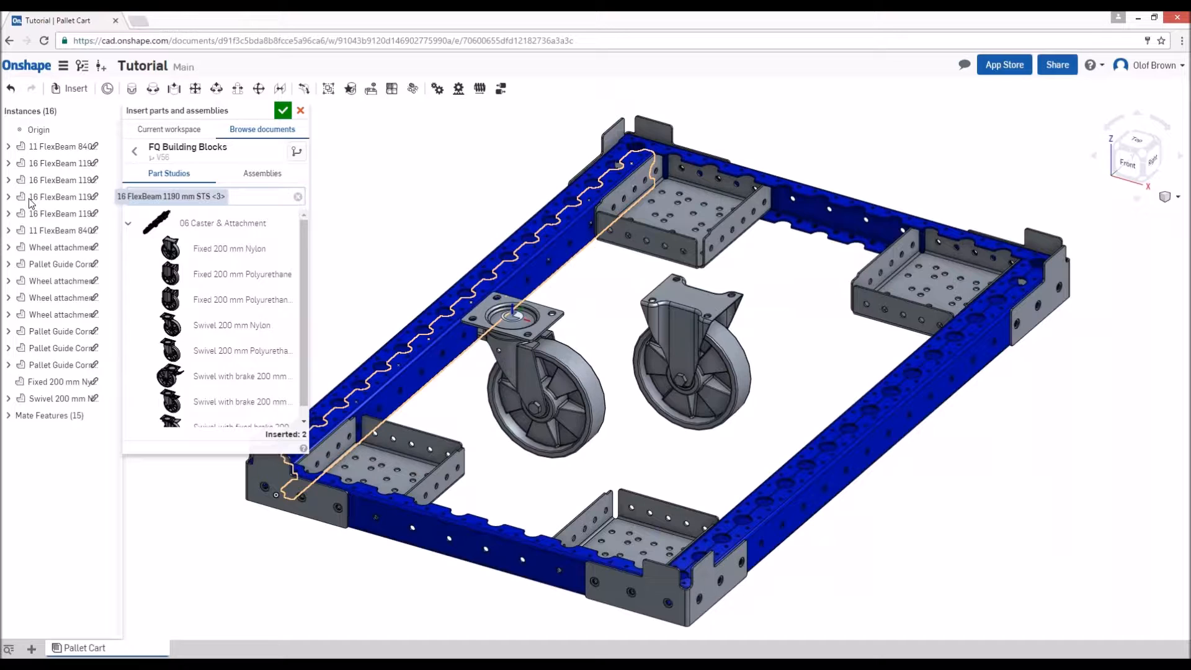
click(263, 303)
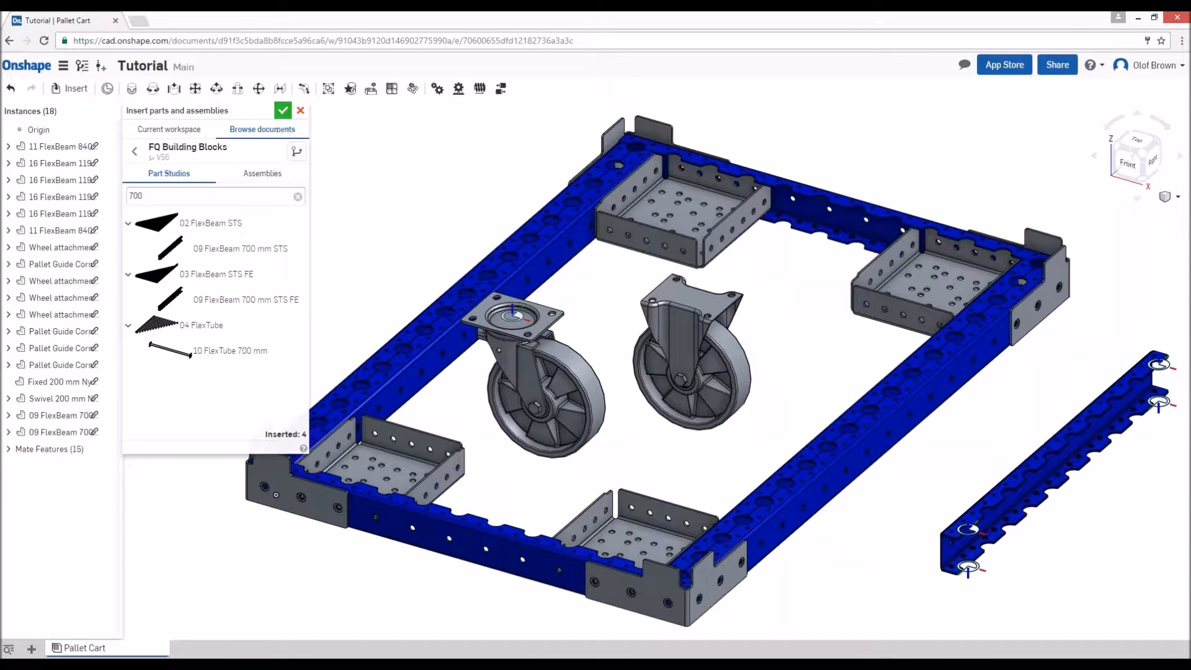
click(283, 110)
key(m)
right_drag(921, 537, 1091, 521)
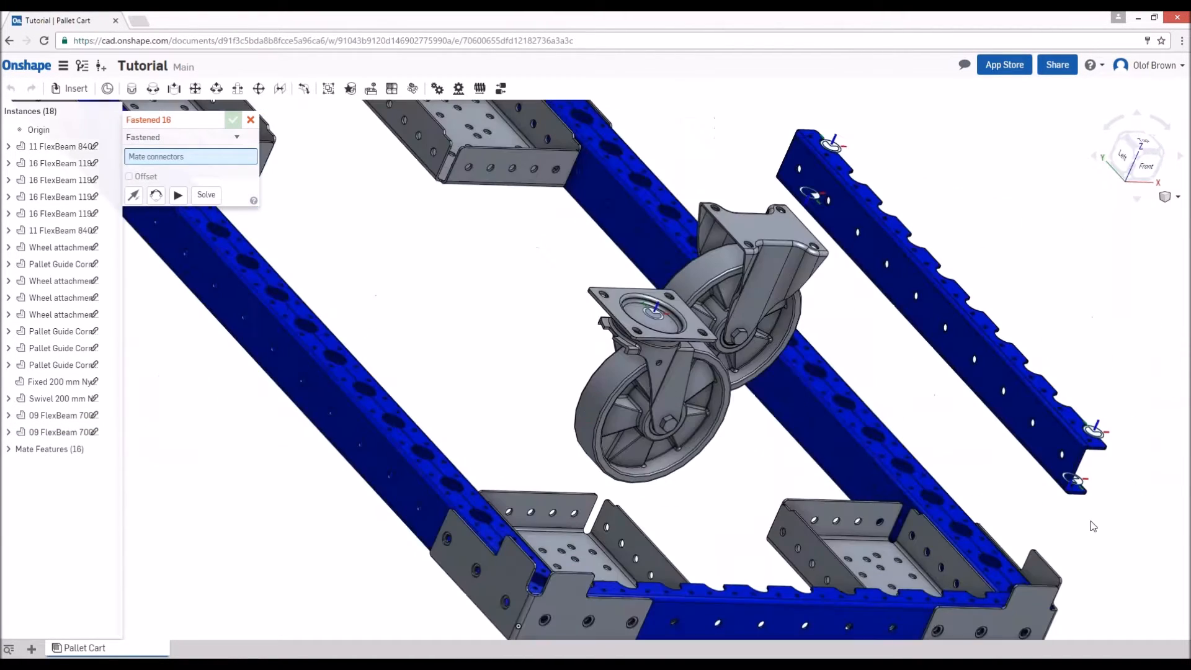
click(1062, 456)
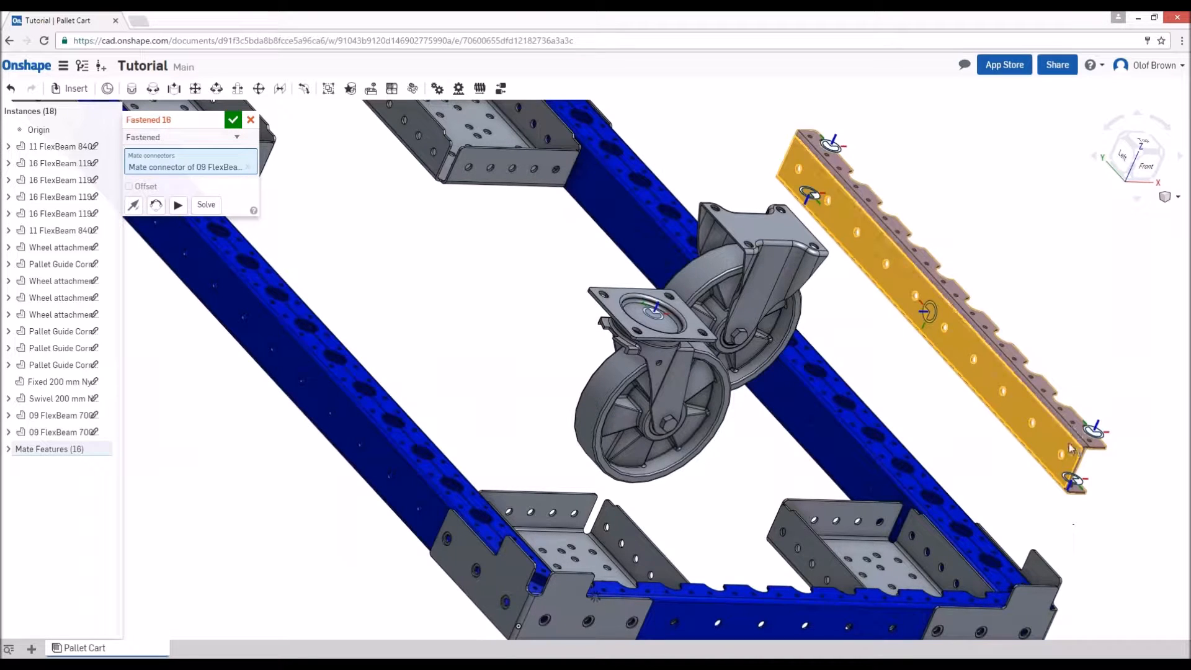
key(Escape)
- Fasten the end hole of one 700 mm FlexBeam to the far left wheel attachment box, rotating it to span across the frame
key(m)
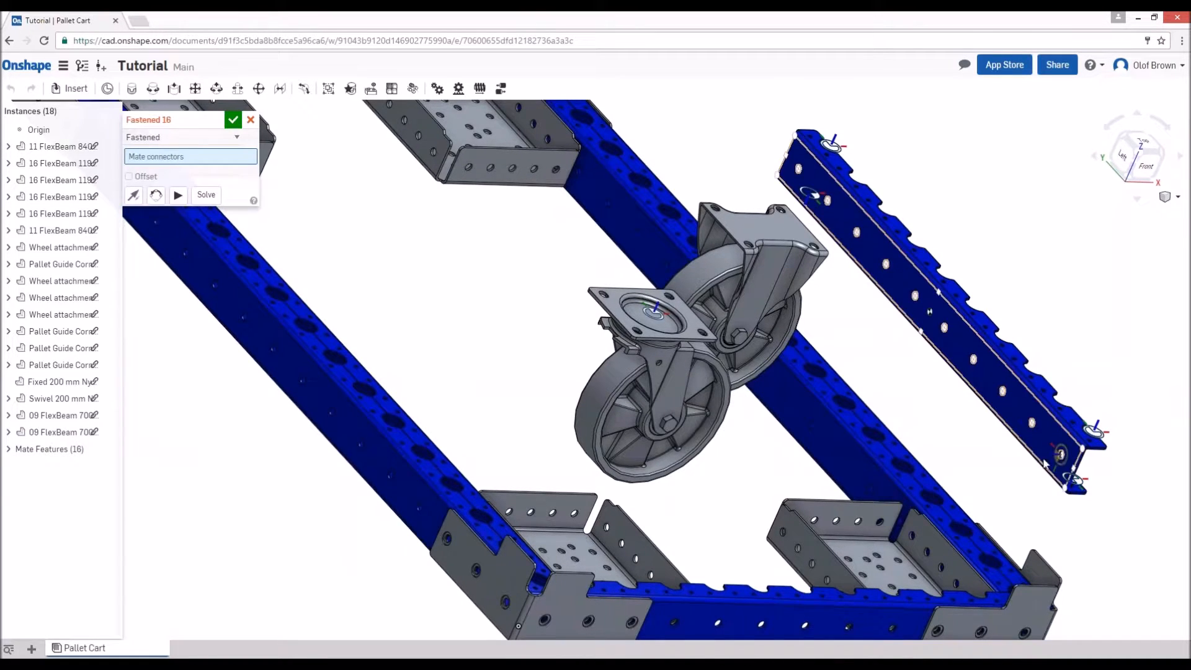
click(1062, 455)
scroll(430, 299, up, 1)
scroll(366, 271, down, 6)
right_drag(575, 337, 500, 333)
scroll(320, 233, up, 4)
scroll(357, 221, up, 5)
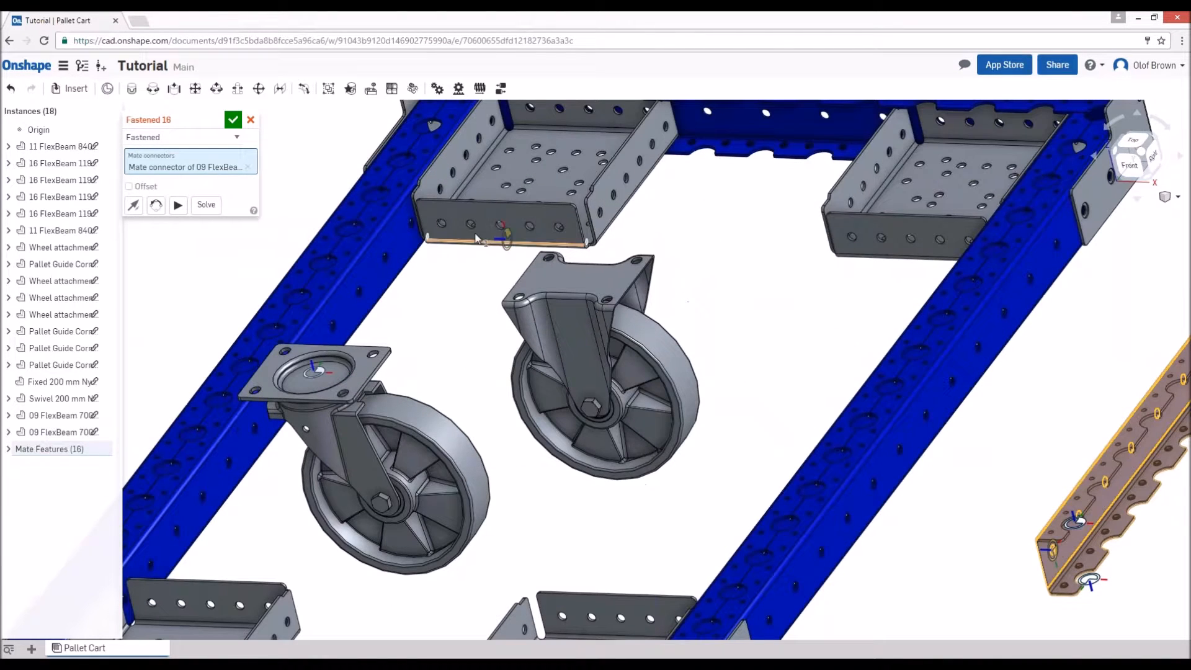
click(444, 224)
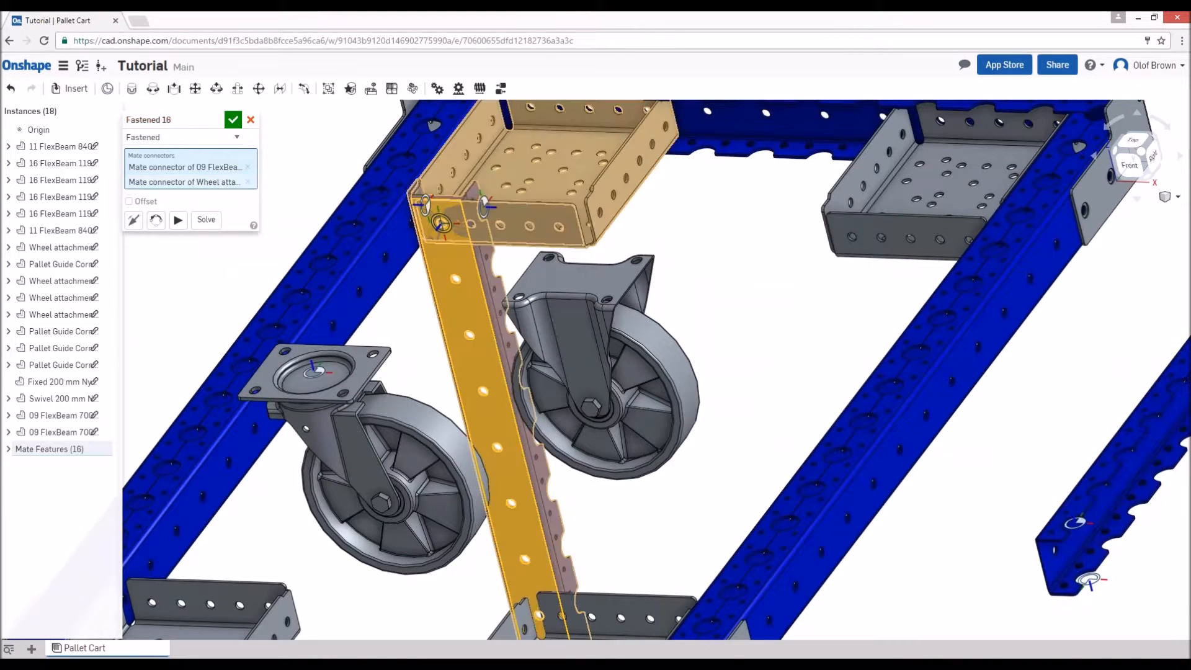
click(155, 222)
click(156, 222)
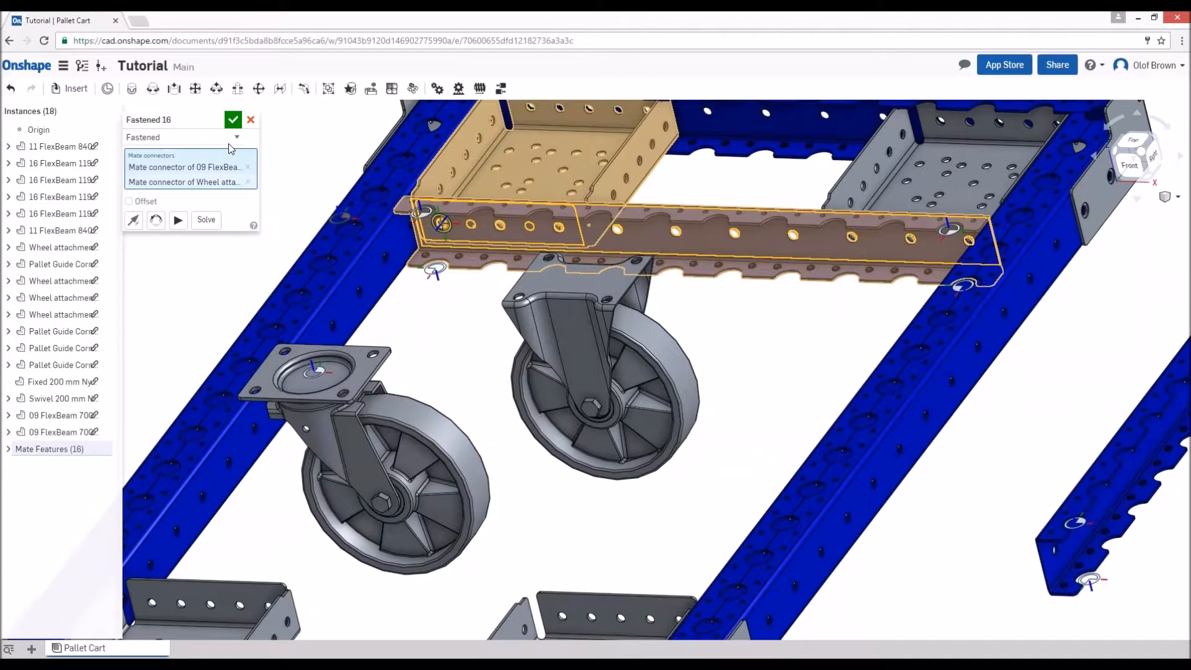
click(234, 120)
- Fasten the end hole of the other 700 mm FlexBeam to the inner side of the front right wheel attachment box
scroll(490, 391, down, 6)
right_drag(585, 466, 707, 451)
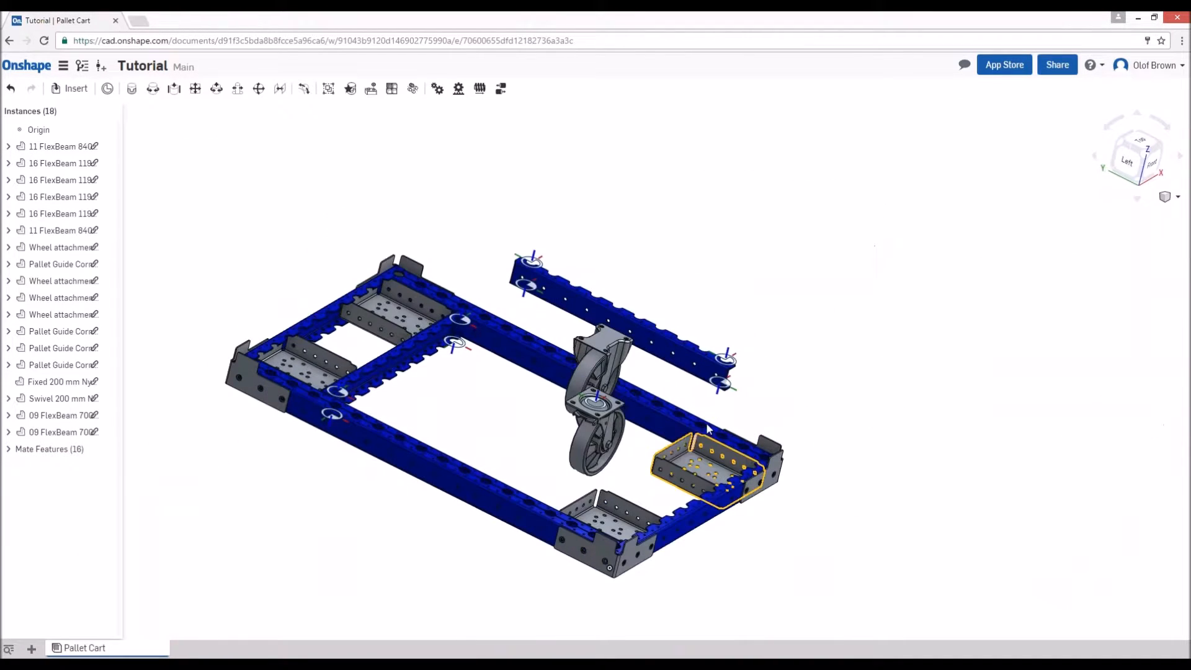
key(m)
scroll(712, 414, up, 4)
click(720, 326)
right_drag(681, 426, 689, 524)
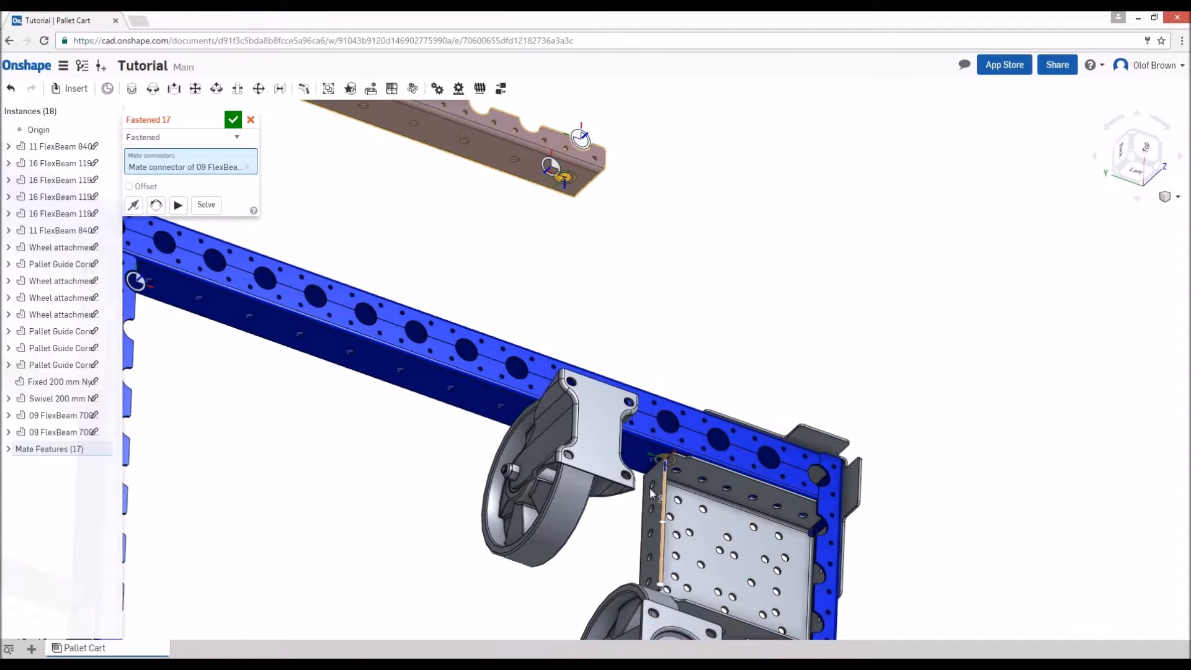
scroll(658, 484, up, 3)
click(676, 432)
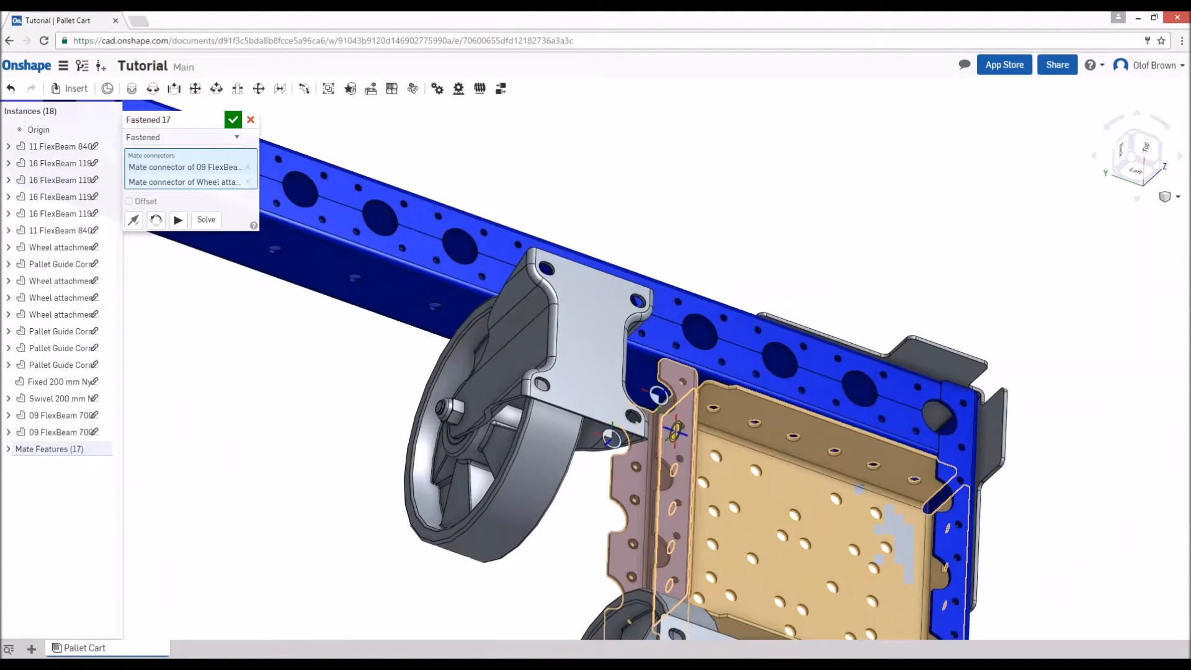
key(Return)
- Start a Fastened mate from a corner mounting hole on the top plate of the fixed caster
scroll(598, 285, down, 3)
right_drag(598, 286, 618, 459)
key(ctrl+f)
right_drag(597, 502, 538, 396)
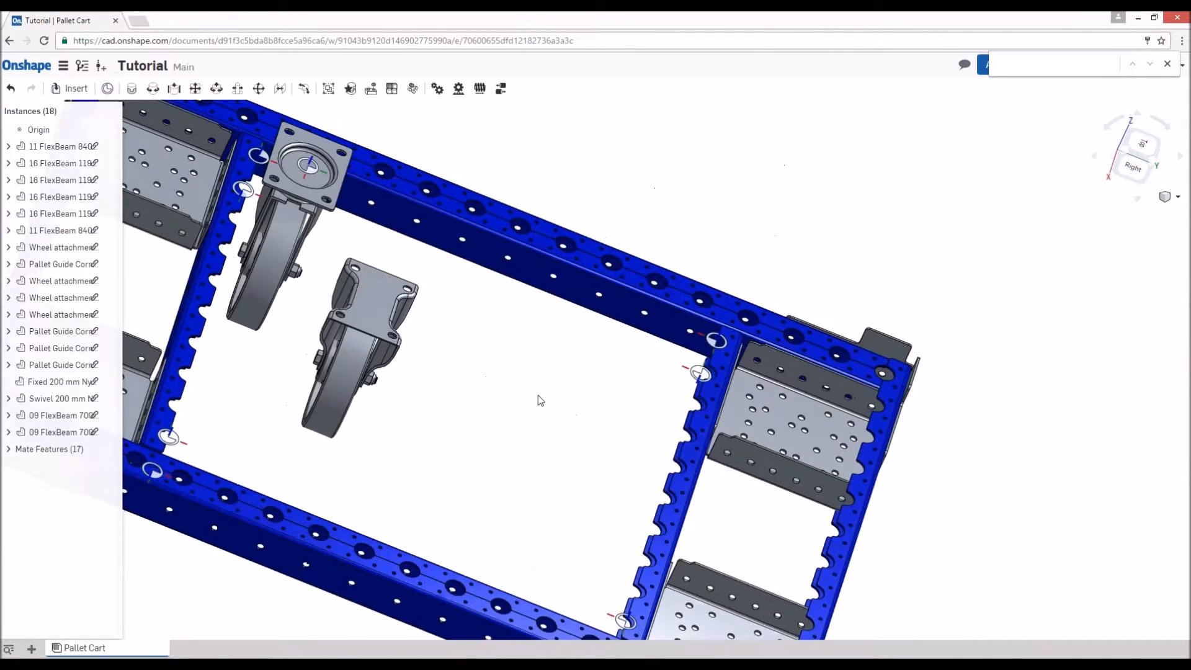
scroll(444, 345, down, 5)
right_drag(444, 345, 309, 386)
scroll(309, 389, up, 3)
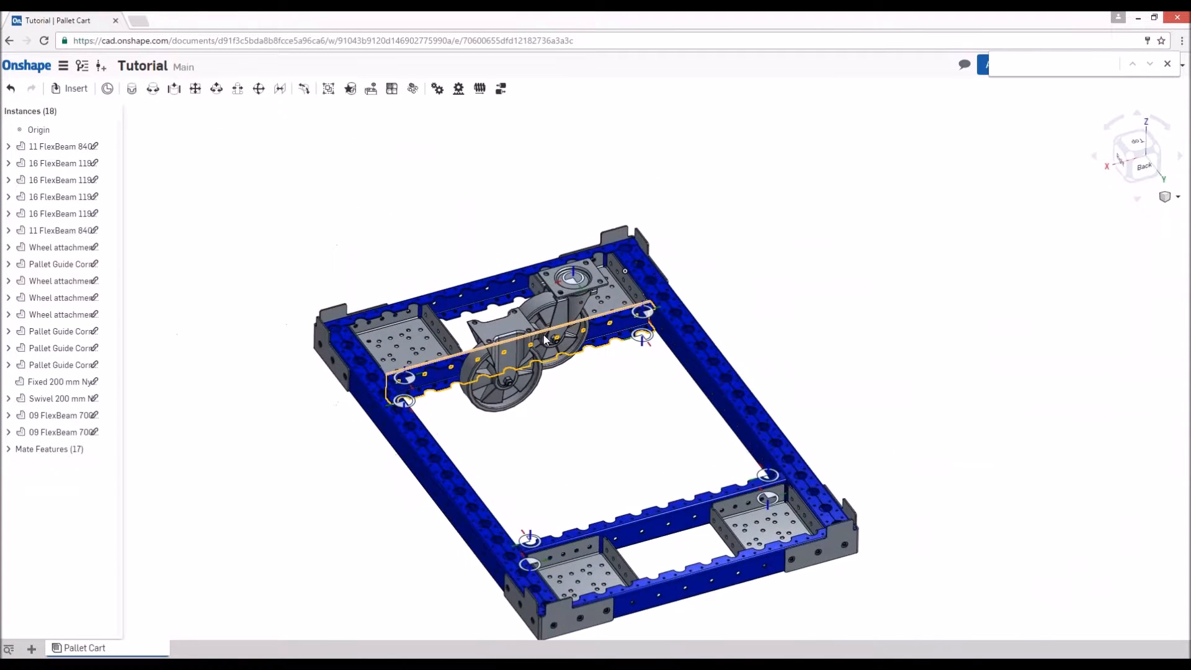
scroll(543, 333, up, 3)
scroll(486, 323, up, 5)
key(m)
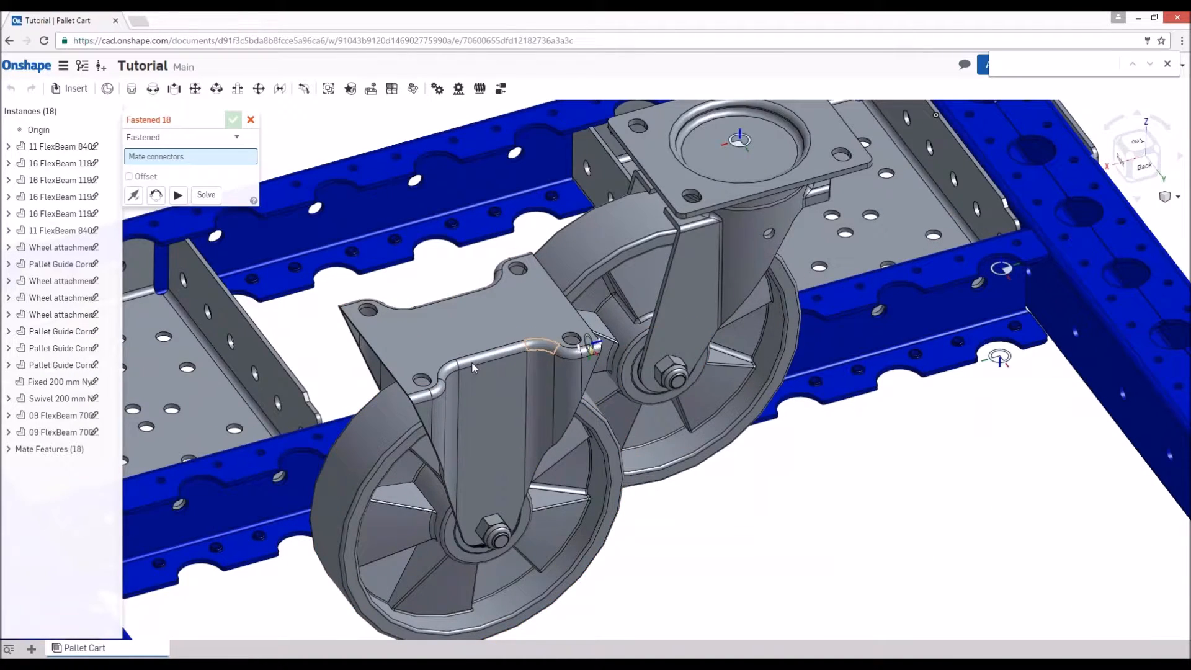
scroll(553, 345, up, 3)
scroll(614, 310, up, 3)
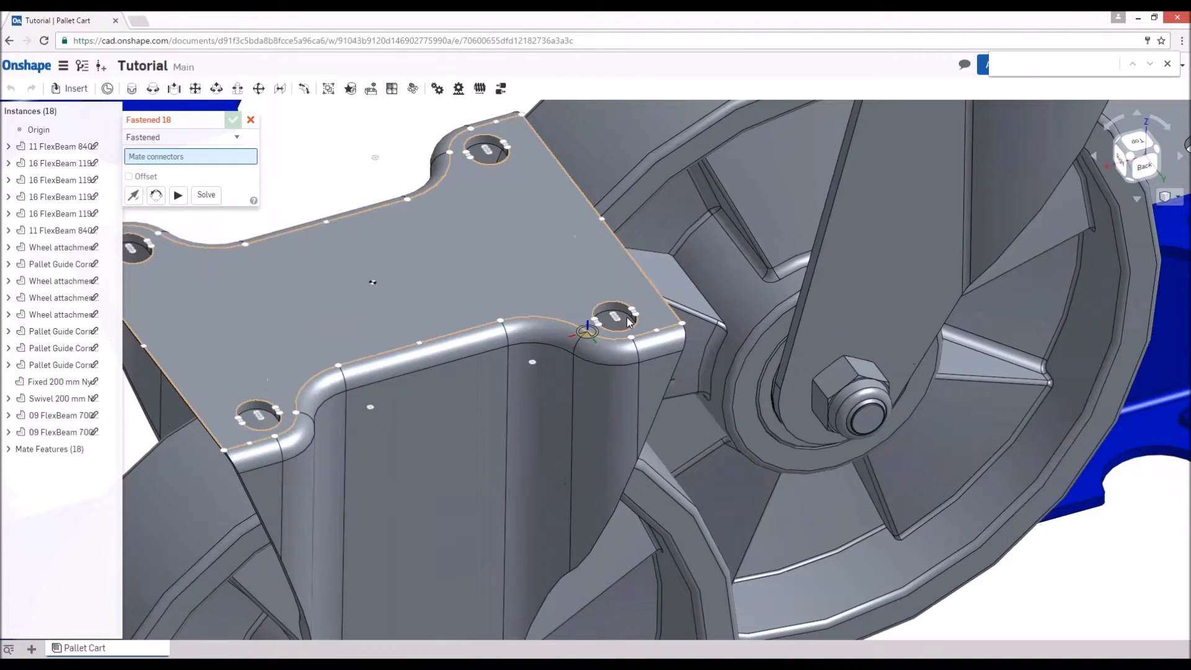
click(618, 322)
- Complete the caster mate at a hole under the front right wheel attachment box, rotating the wheel in line with the cart's length
scroll(695, 351, down, 2)
scroll(695, 351, down, 2)
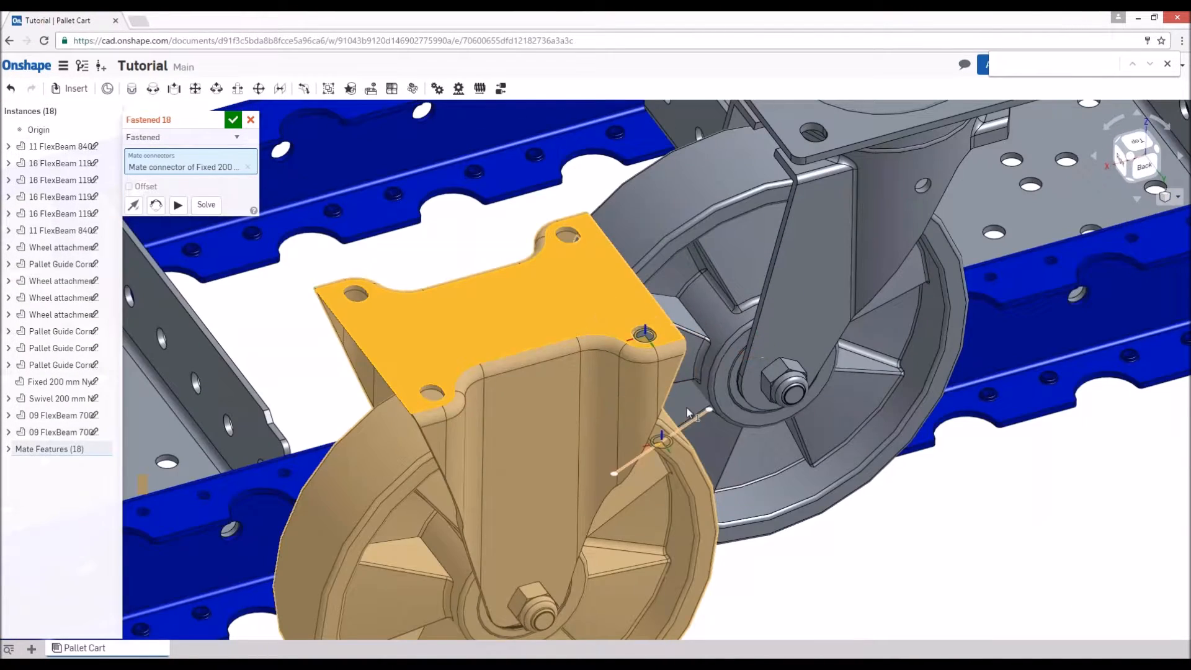
scroll(687, 408, up, 2)
scroll(710, 389, down, 6)
right_drag(588, 445, 477, 541)
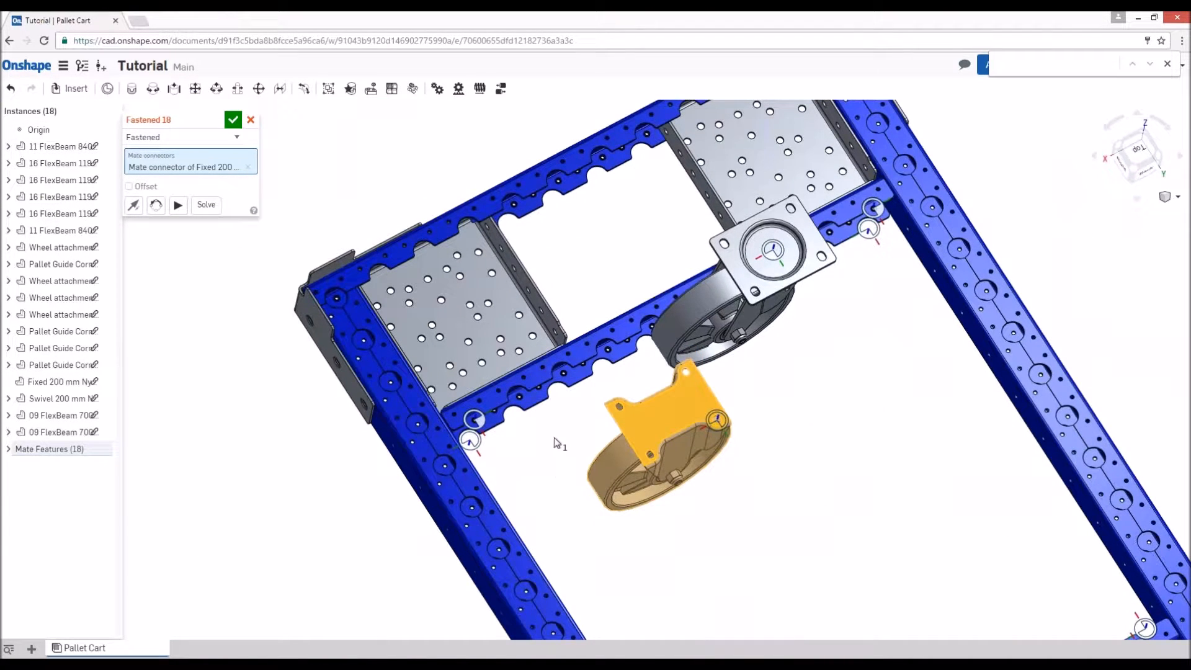
right_drag(505, 479, 474, 337)
scroll(533, 497, up, 5)
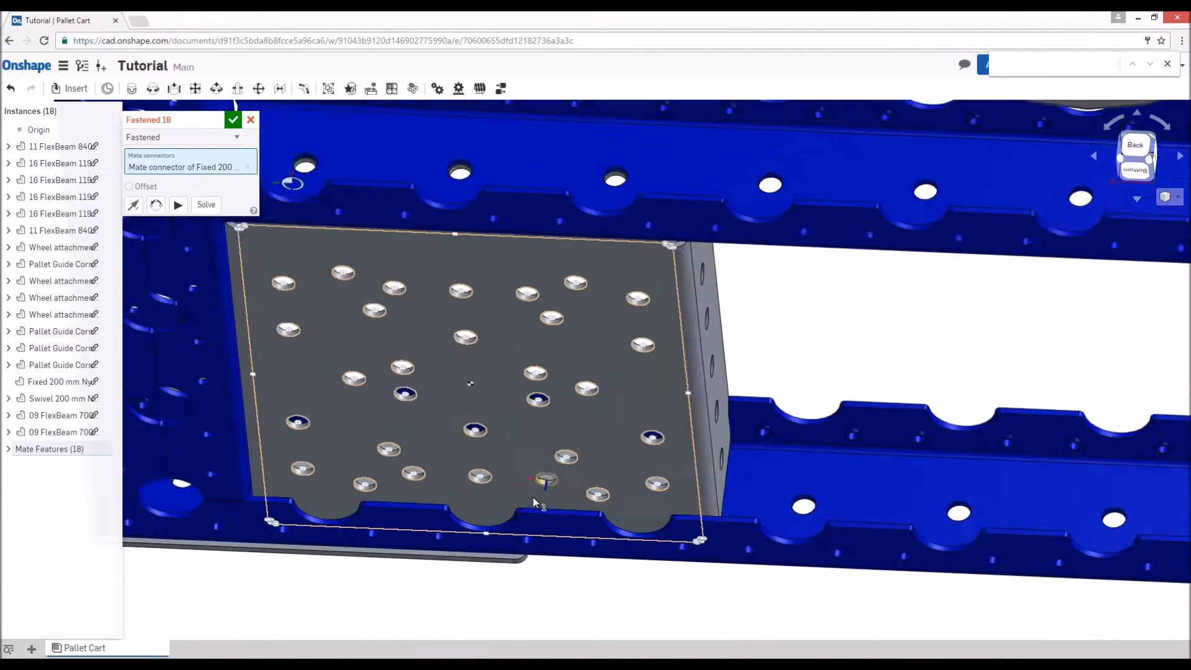
click(569, 459)
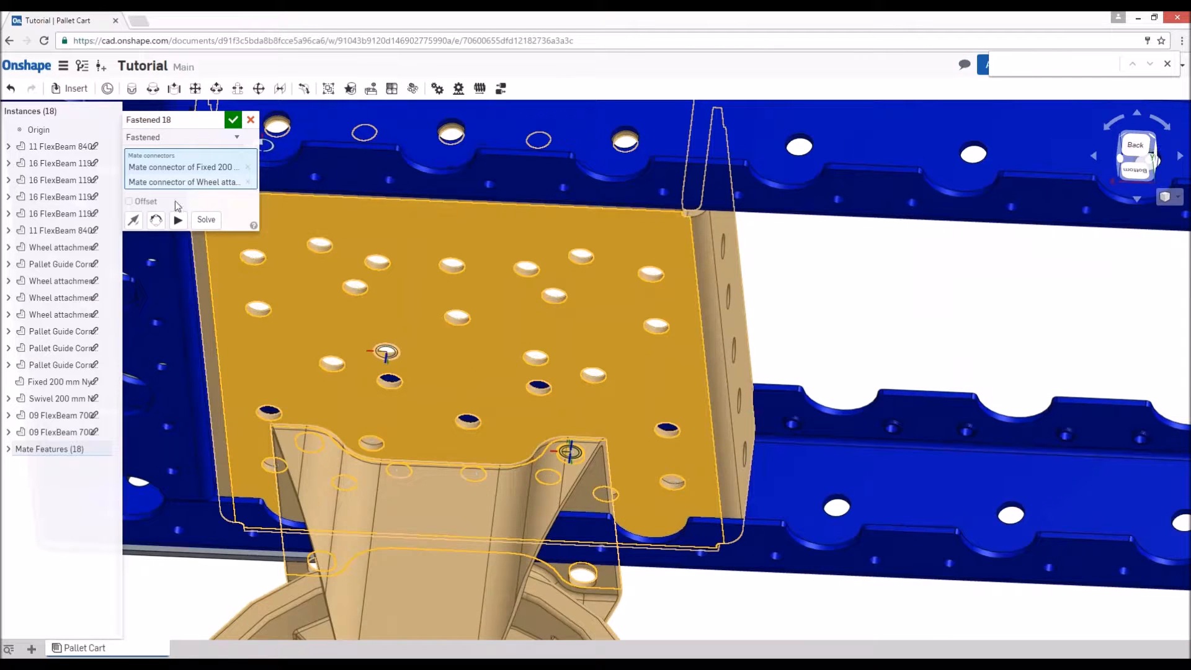
click(155, 220)
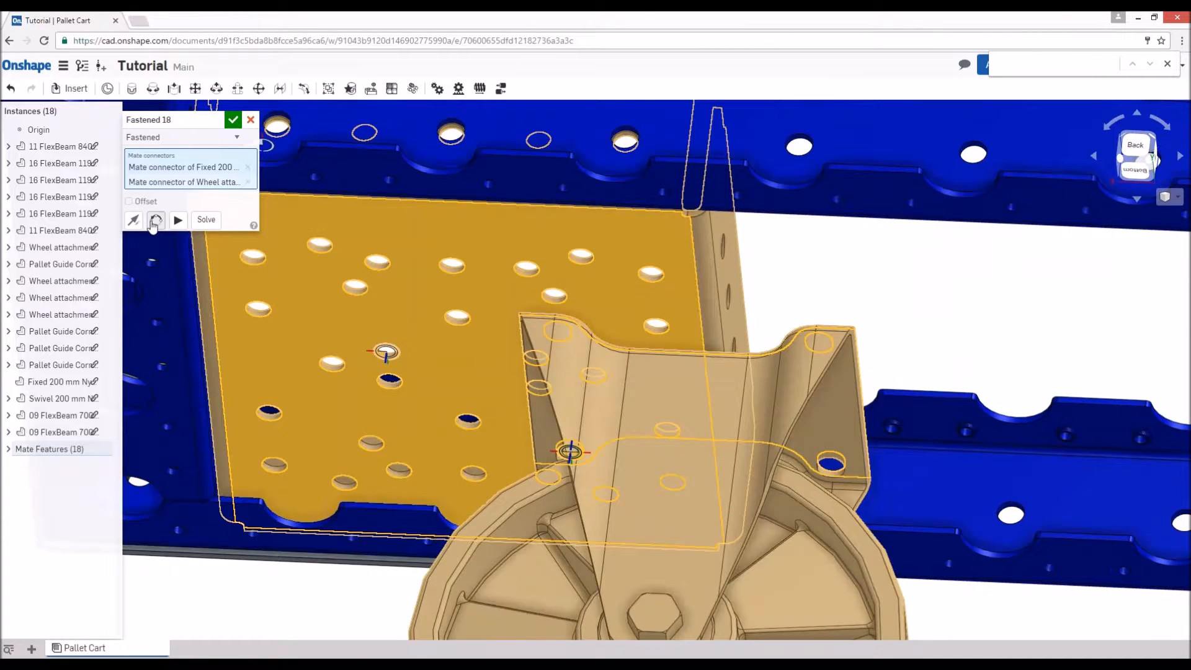
click(155, 221)
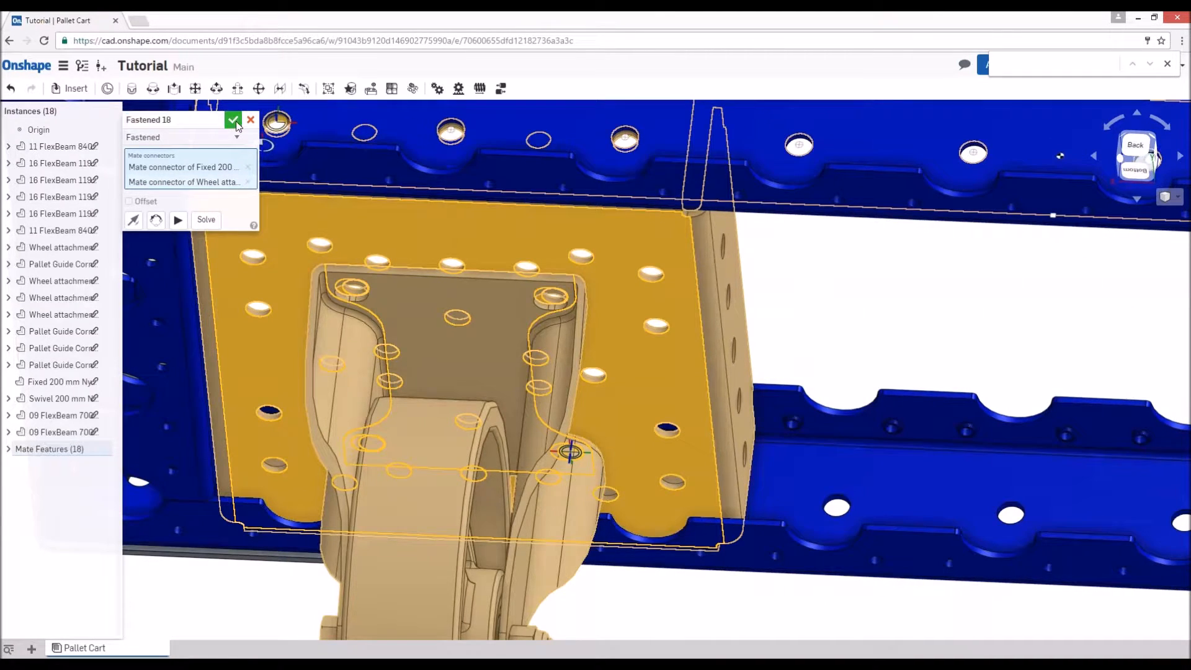
click(233, 120)
- Duplicate the fixed 200 mm nylon caster mounted at the front right corner
scroll(421, 297, down, 6)
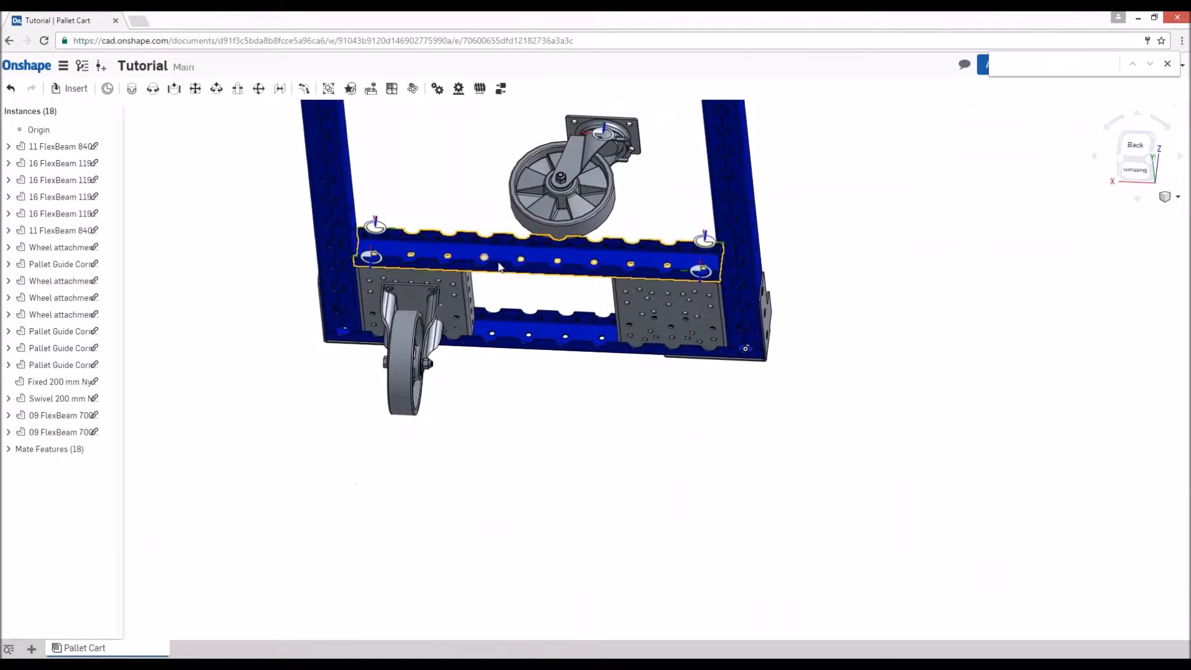
right_drag(499, 267, 531, 337)
click(414, 343)
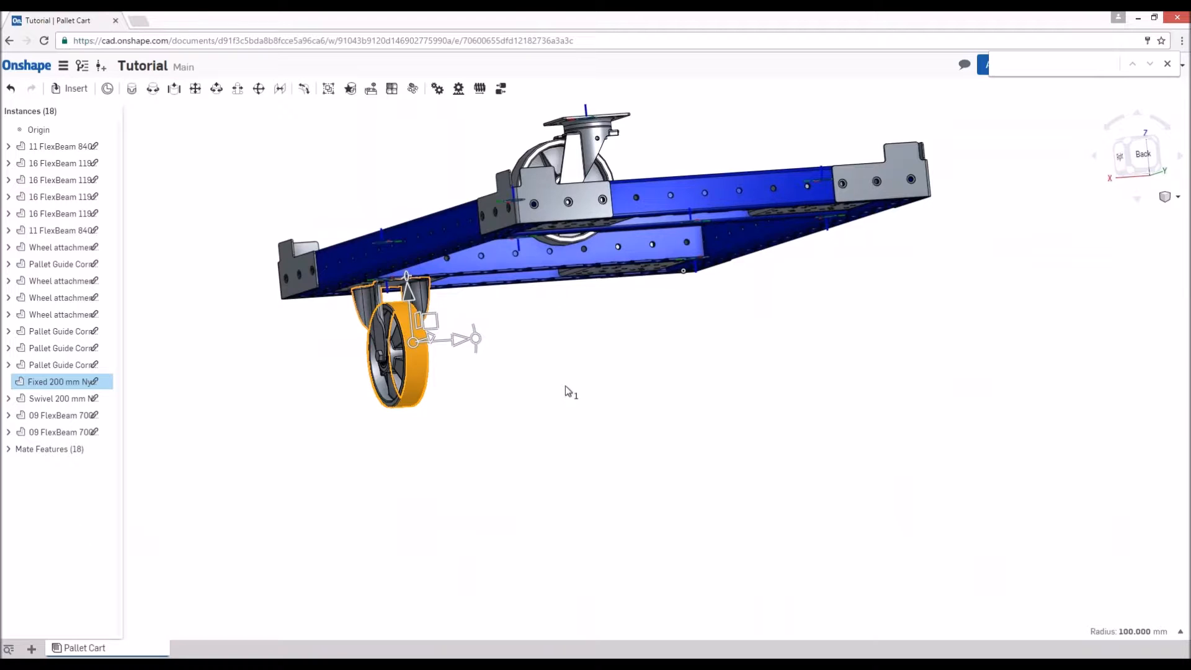
right_click(653, 340)
key(ctrl+v)
- Start a Fastened mate from a corner mounting hole on the top plate of the duplicated fixed caster
right_drag(621, 372, 649, 405)
scroll(574, 375, up, 3)
right_drag(521, 338, 630, 345)
scroll(701, 351, down, 5)
right_drag(705, 354, 346, 359)
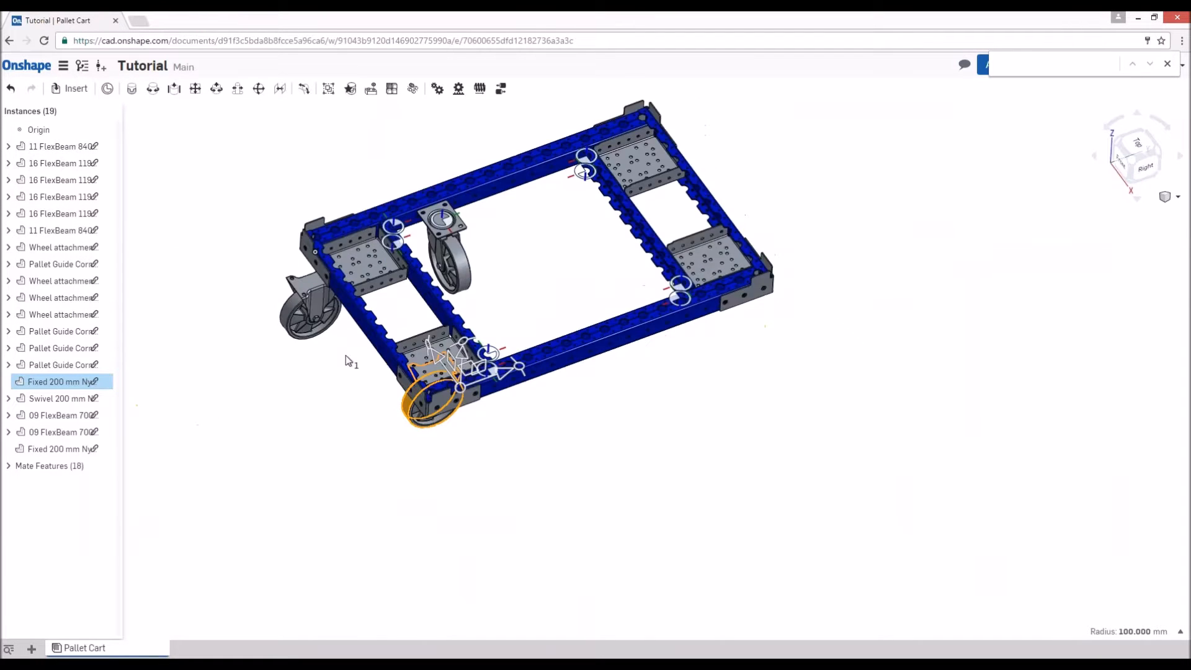
scroll(290, 282, up, 3)
scroll(289, 281, up, 8)
key(m)
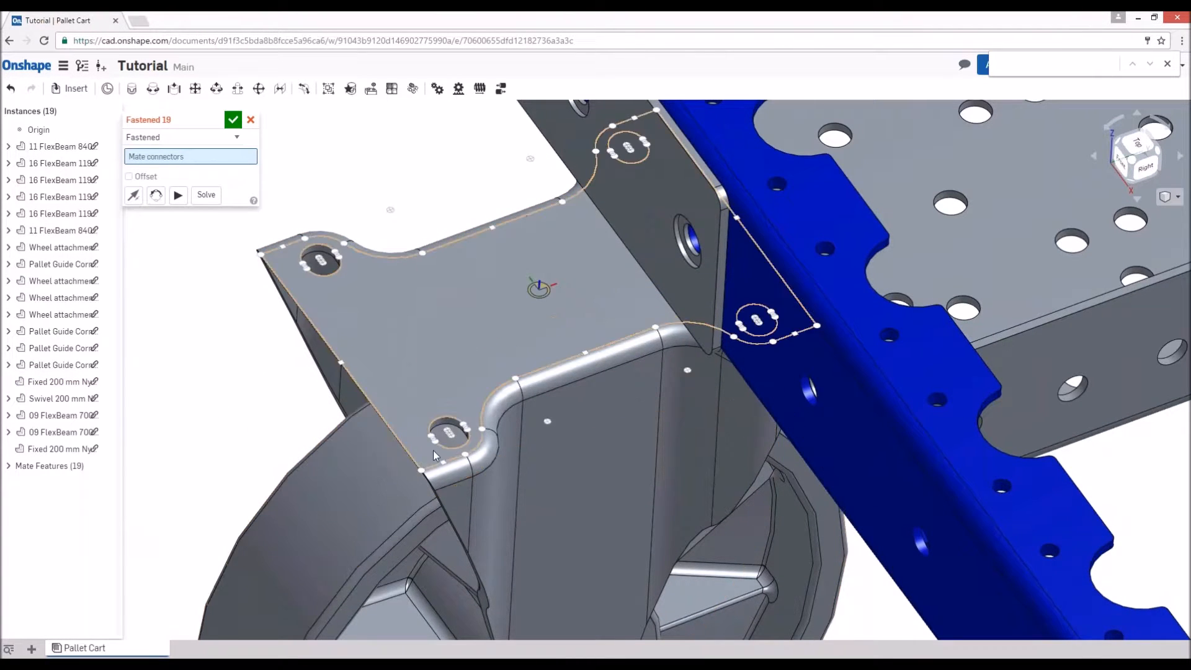
click(452, 438)
- Complete the duplicated fixed caster's mate at the matching hole under the front left wheel attachment box
scroll(552, 389, down, 5)
right_drag(803, 428, 955, 493)
scroll(765, 471, up, 4)
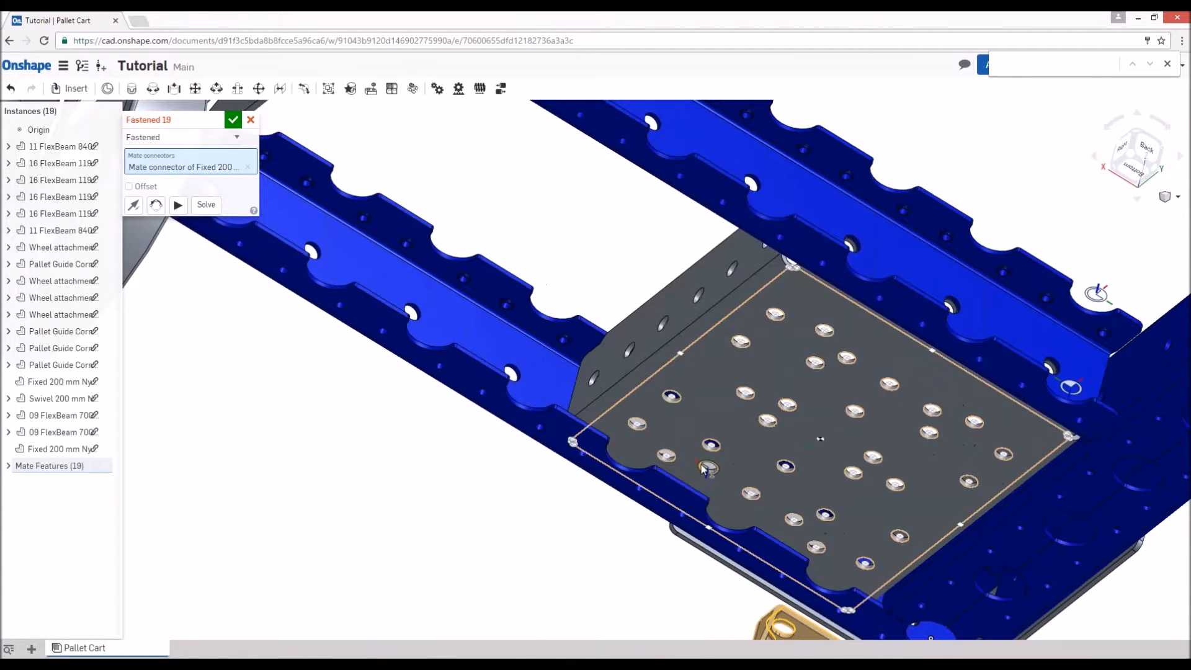
click(706, 468)
click(231, 120)
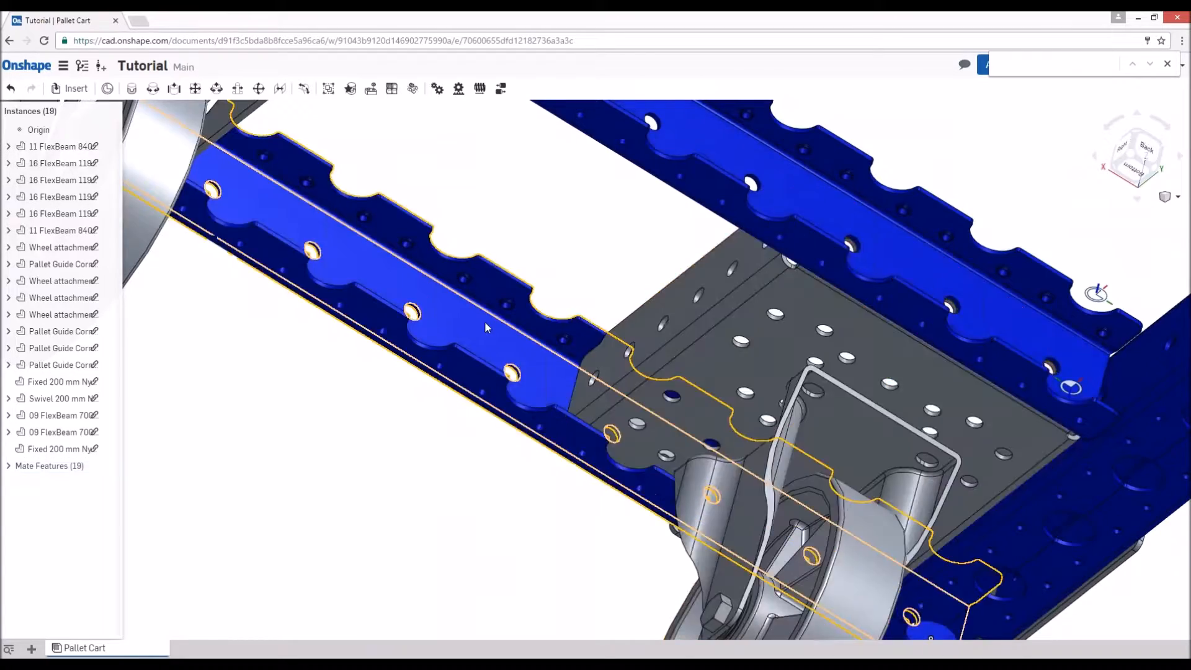
- Start a Fastened mate from a corner mounting hole on the top plate of the swivel caster
scroll(483, 308, down, 6)
scroll(647, 304, up, 1)
right_drag(646, 304, 627, 450)
scroll(705, 240, up, 4)
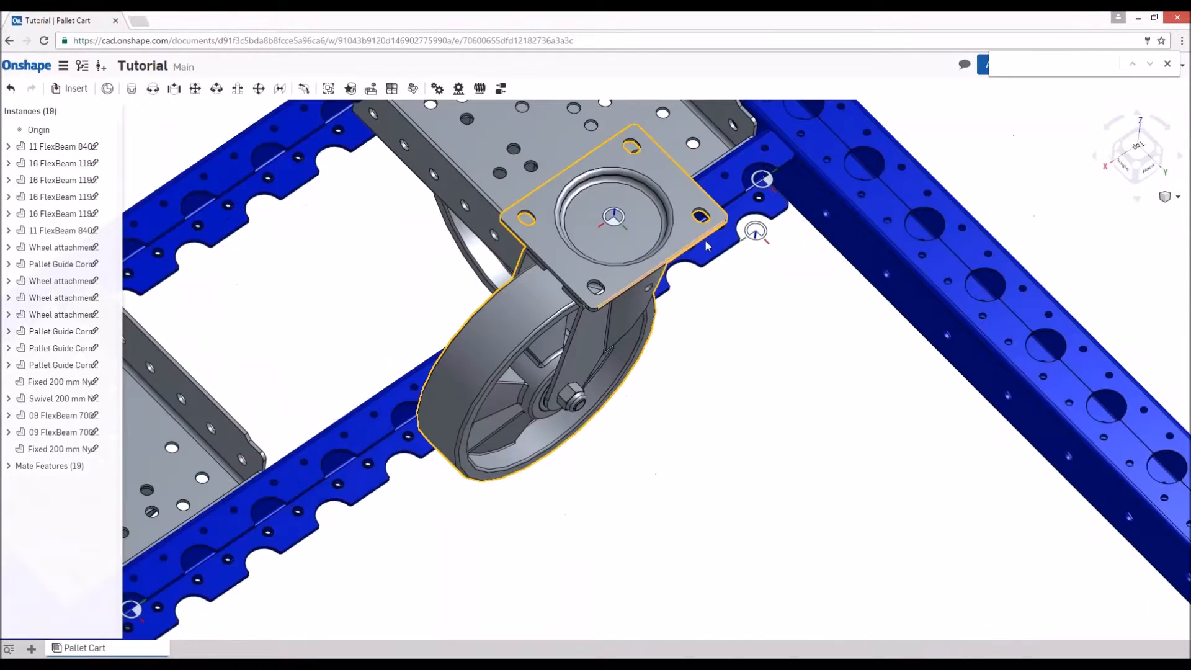
scroll(705, 240, up, 3)
key(j)
click(701, 210)
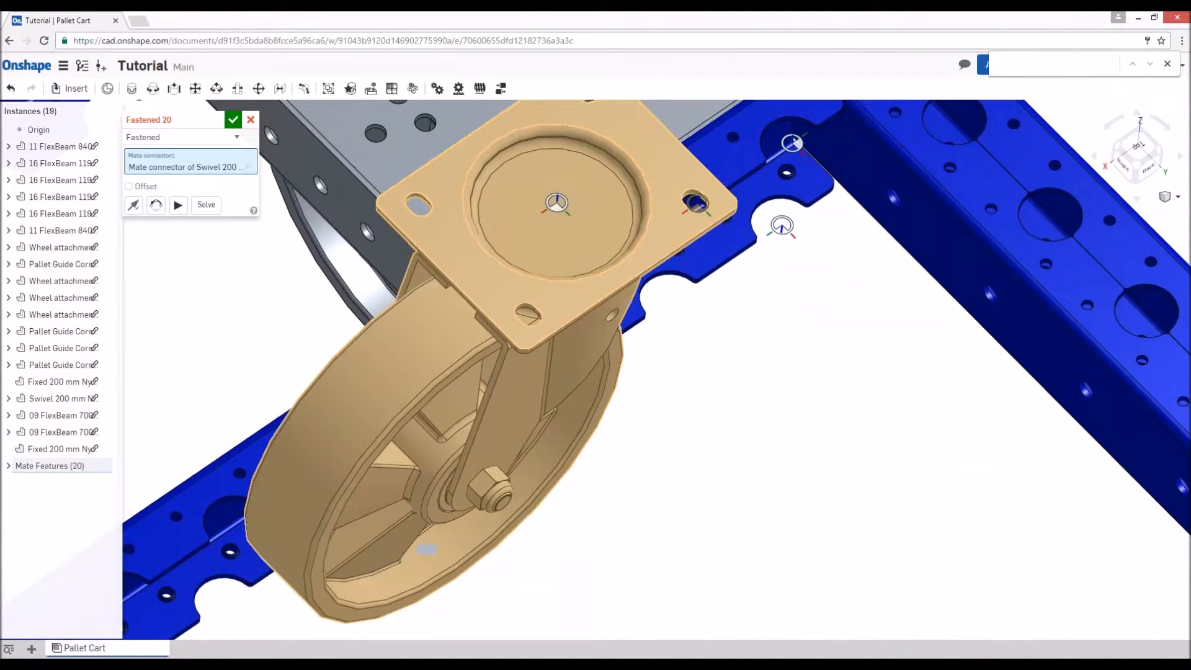
- Complete the swivel caster mate at a hole under the back right wheel attachment box, rotating the wheel in line with the cart's length
scroll(619, 239, down, 7)
right_drag(628, 327, 561, 335)
scroll(620, 284, up, 2)
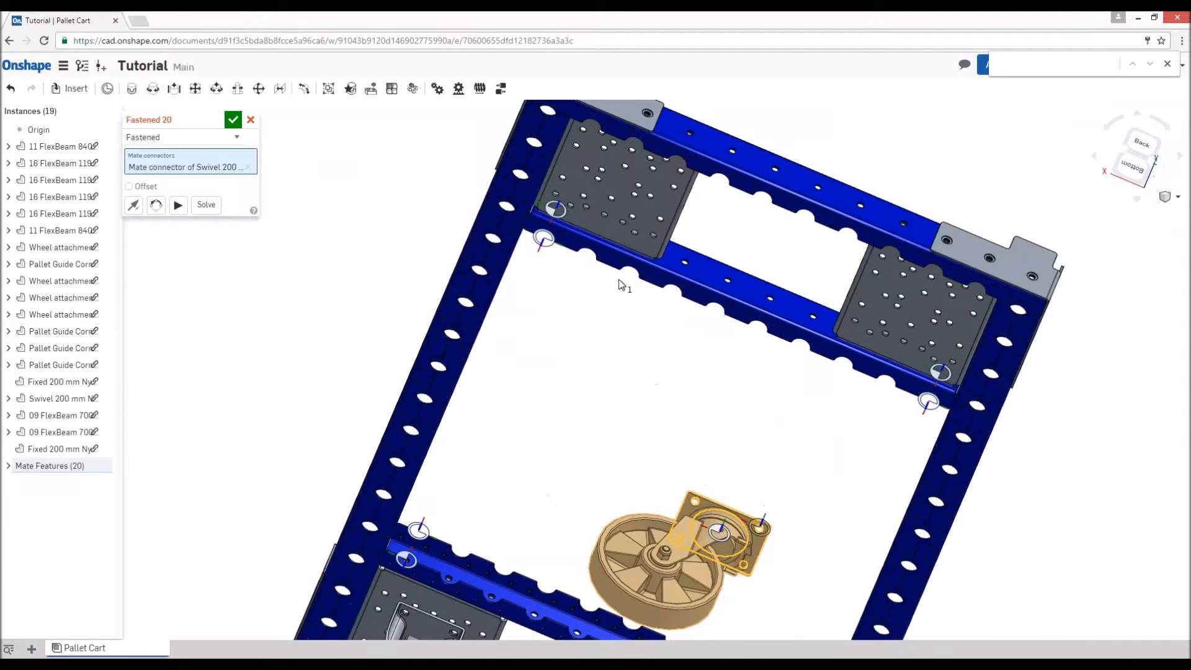
scroll(612, 199, down, 3)
scroll(613, 199, up, 4)
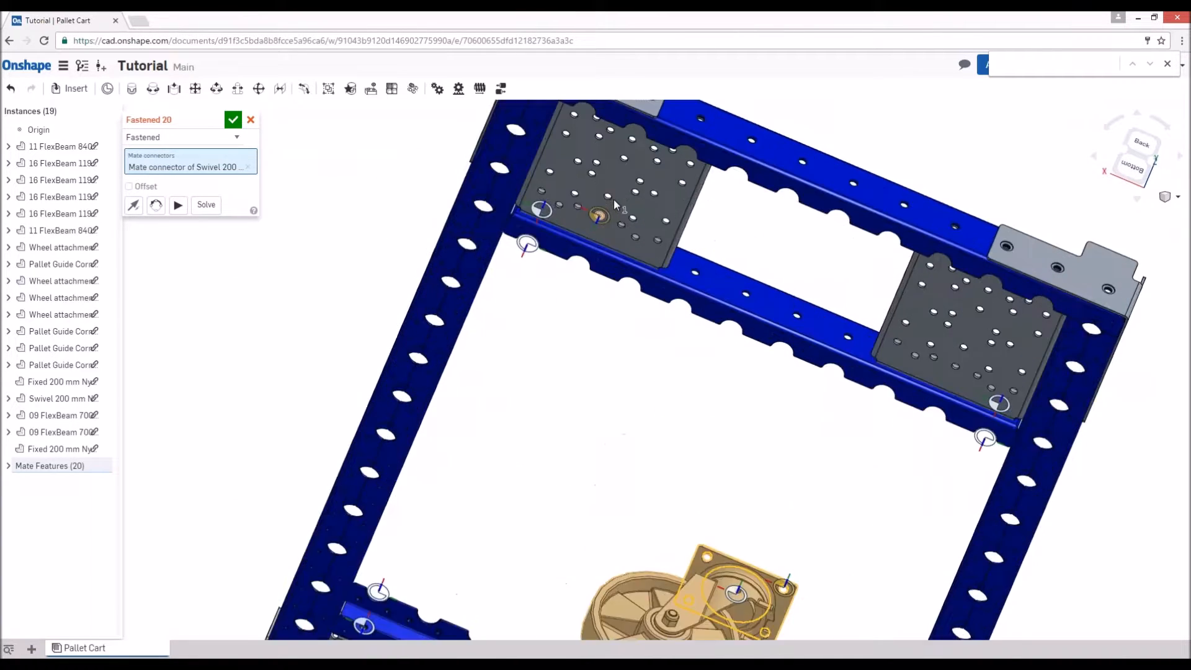
scroll(613, 200, up, 2)
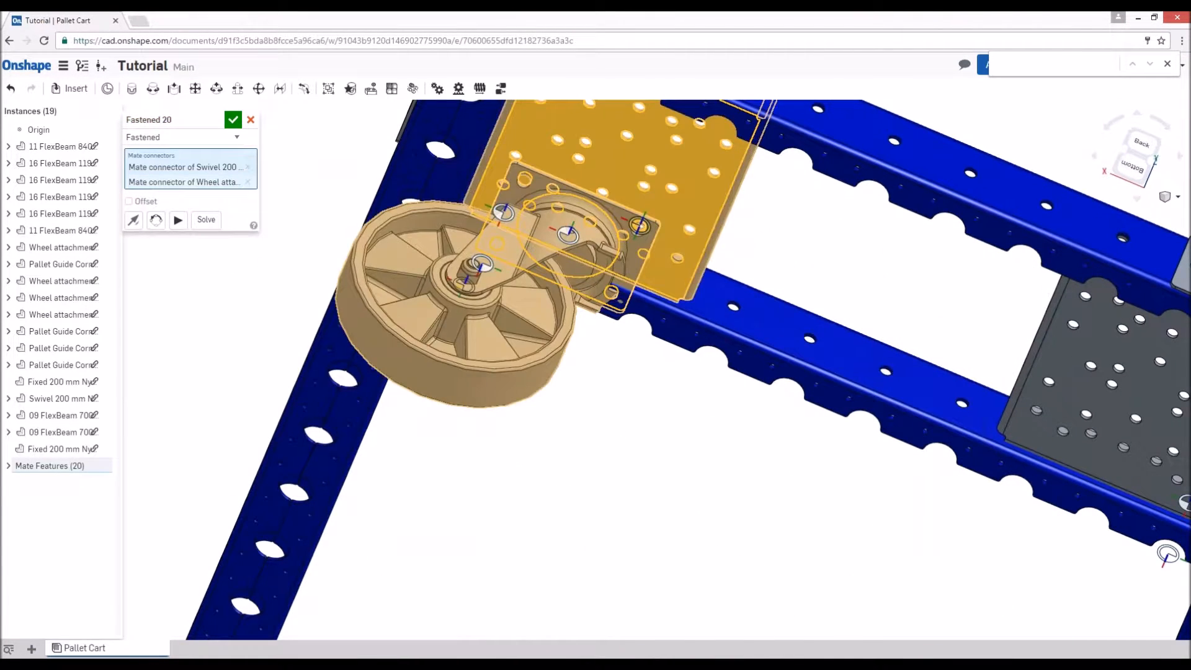
click(157, 222)
click(158, 224)
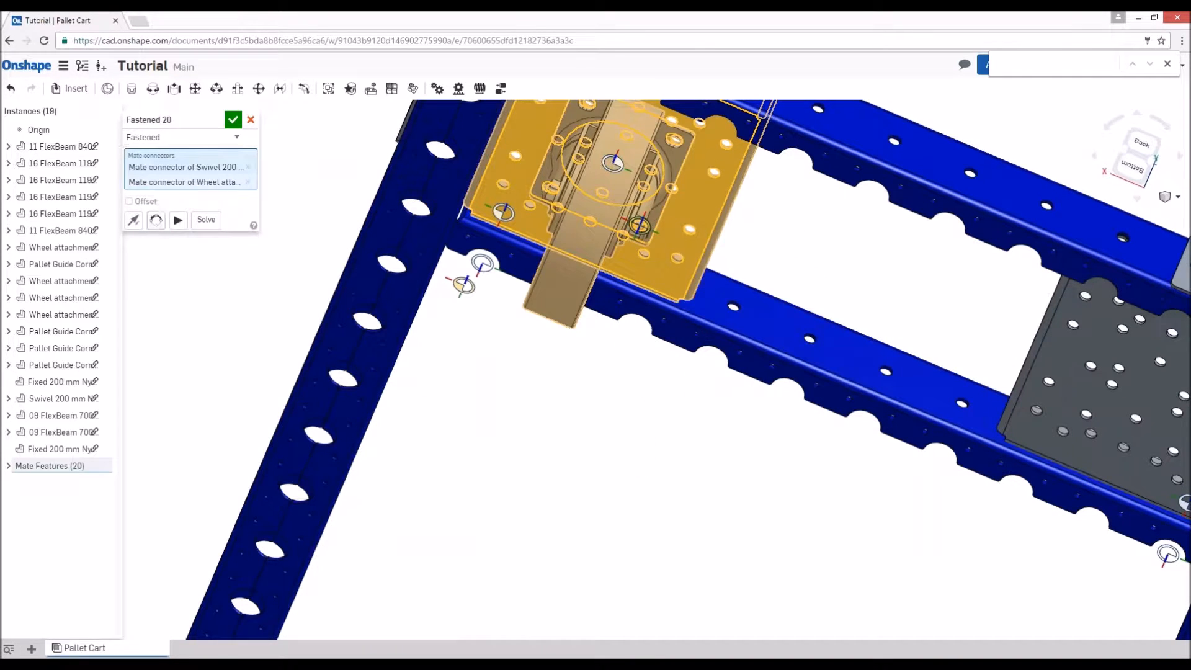
click(233, 120)
- Duplicate the swivel 200 mm nylon caster
scroll(546, 248, down, 5)
click(564, 240)
key(ctrl+c)
key(ctrl+v)
right_drag(639, 382, 627, 508)
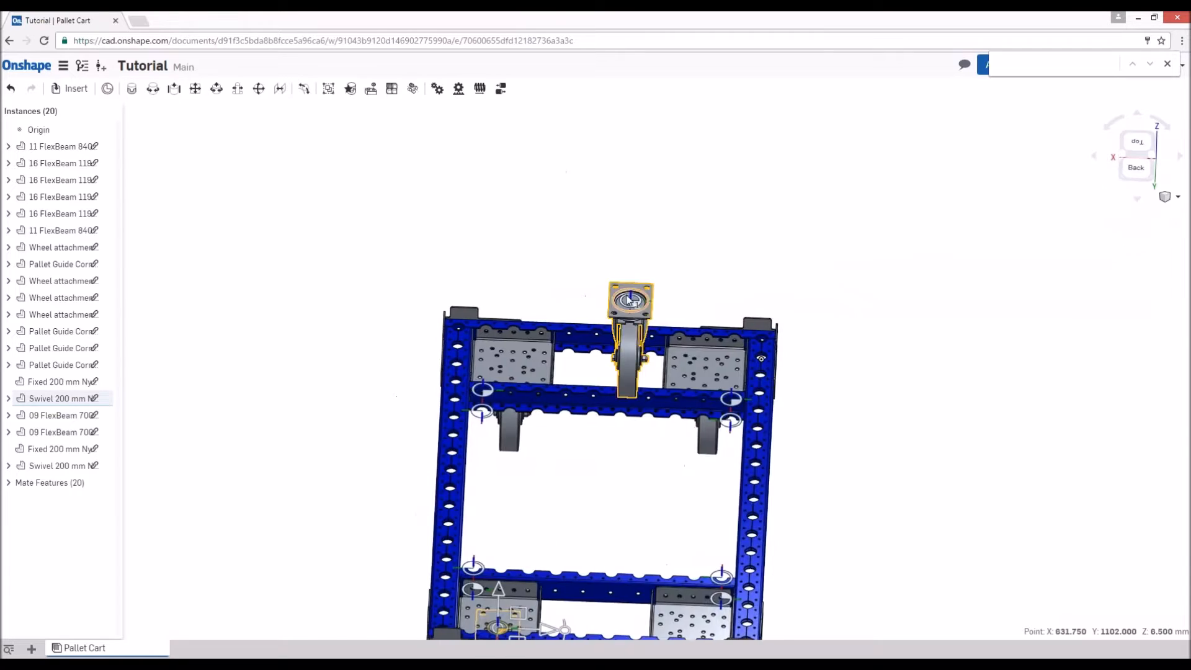
scroll(628, 298, up, 7)
key(m)
click(707, 271)
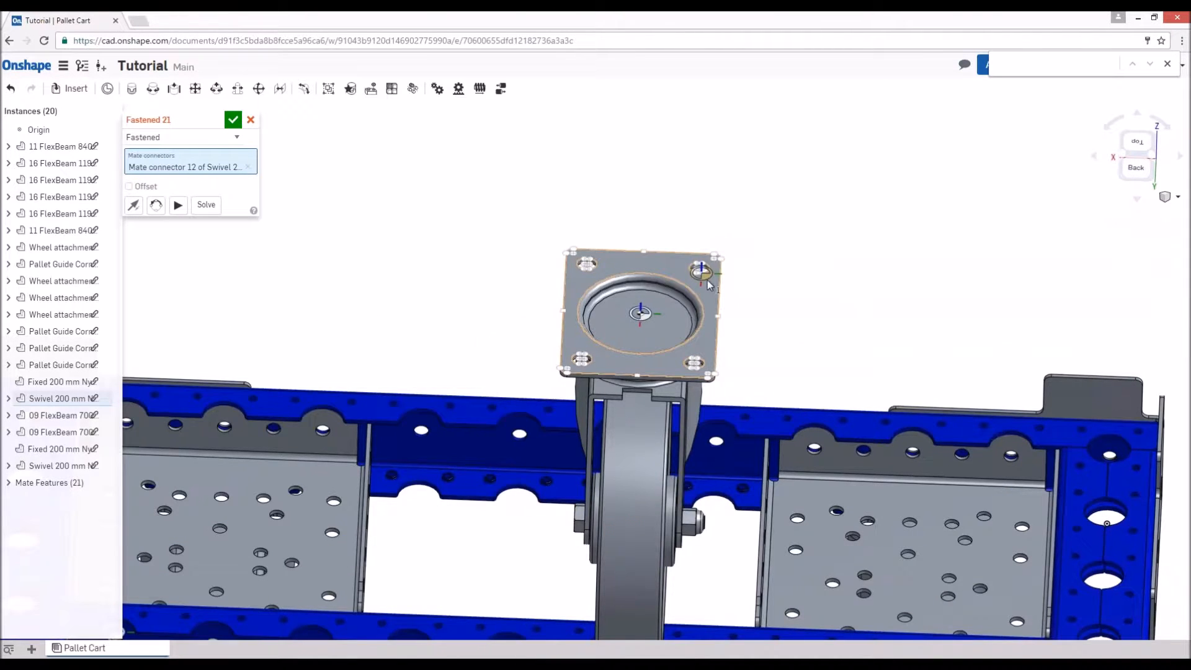
scroll(706, 283, up, 5)
click(688, 244)
scroll(606, 193, down, 5)
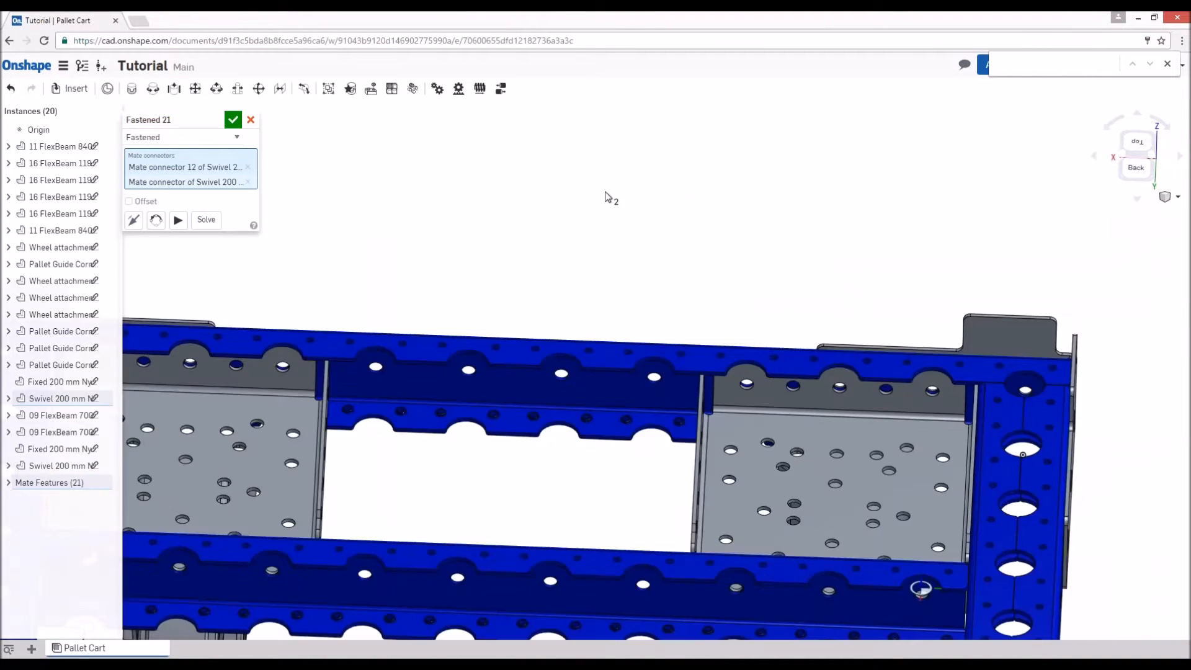
scroll(606, 197, down, 3)
click(251, 119)
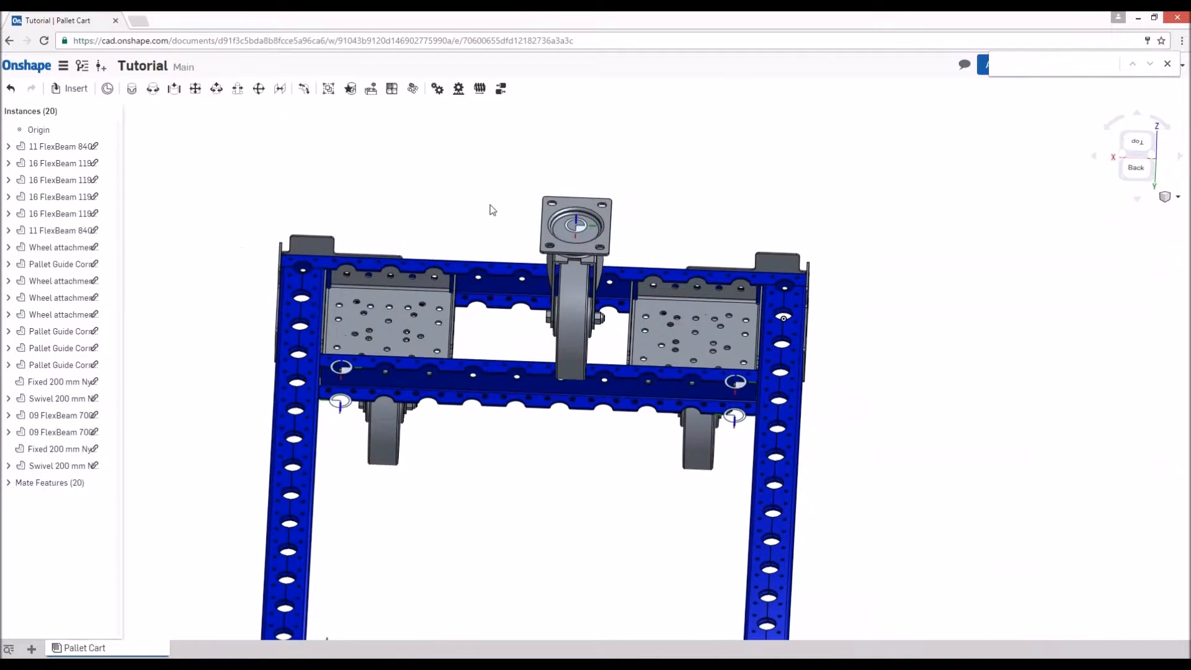
- Start a Fastened mate from a corner mounting hole on the top plate of the loose swivel caster
scroll(538, 192, down, 3)
scroll(491, 175, up, 3)
scroll(490, 172, up, 5)
key(m)
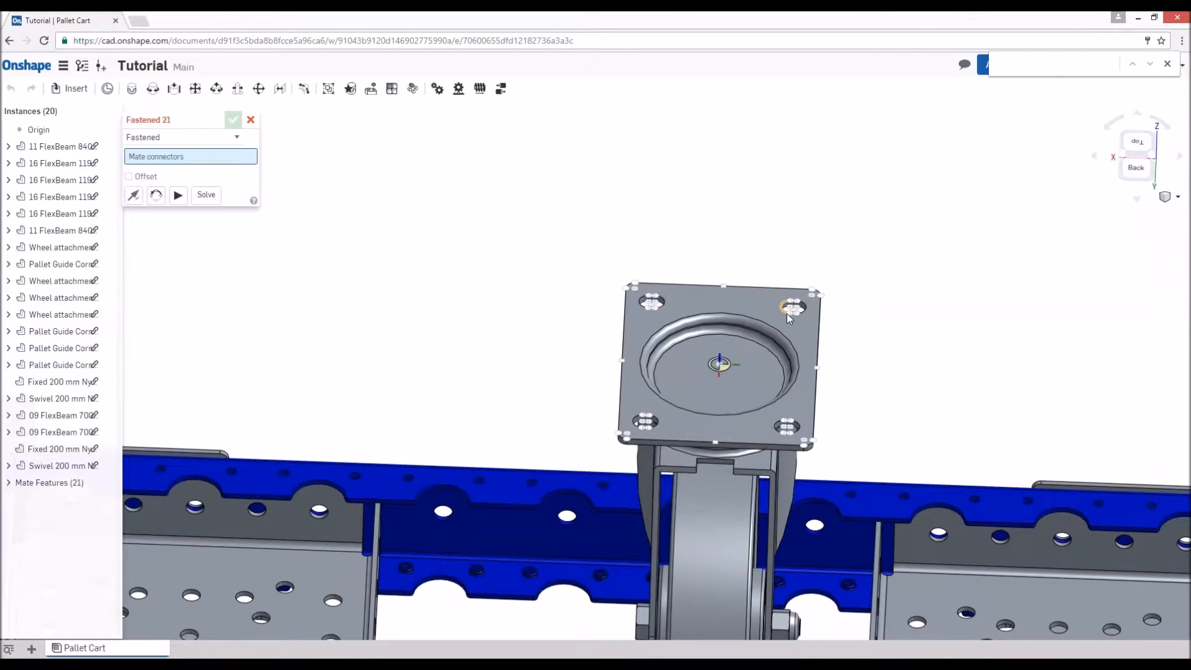
scroll(811, 308, up, 3)
click(805, 306)
- Complete the second swivel caster's mate at the matching hole under the back left wheel attachment box
scroll(762, 300, down, 5)
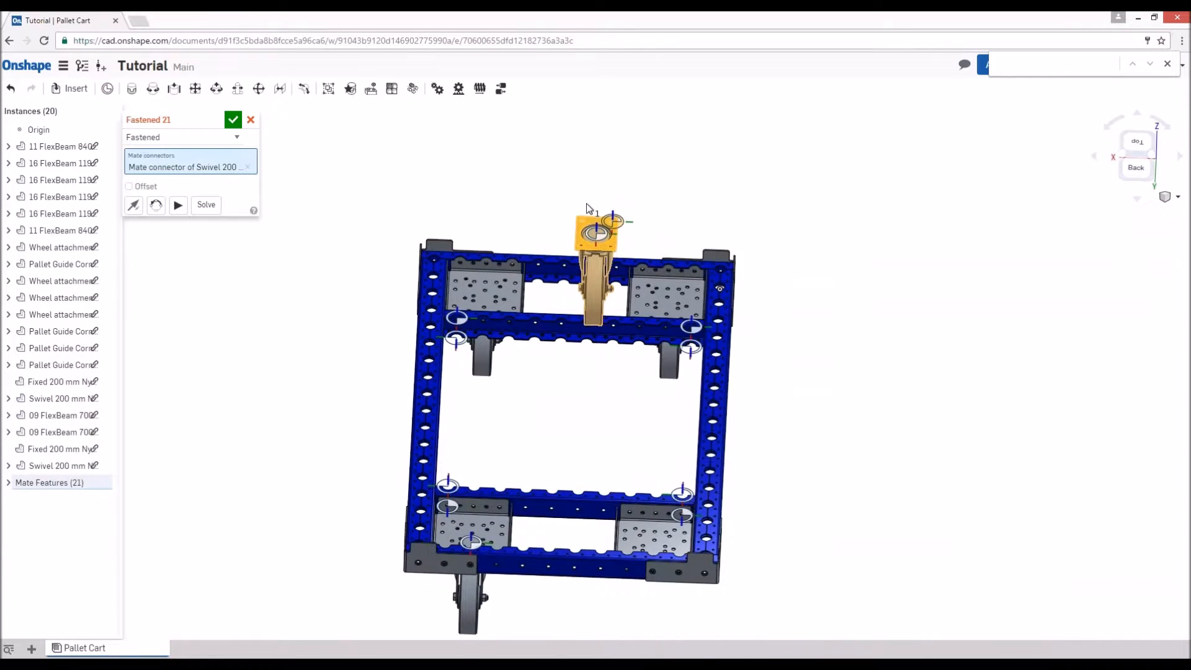
right_drag(631, 450, 633, 347)
scroll(658, 403, up, 5)
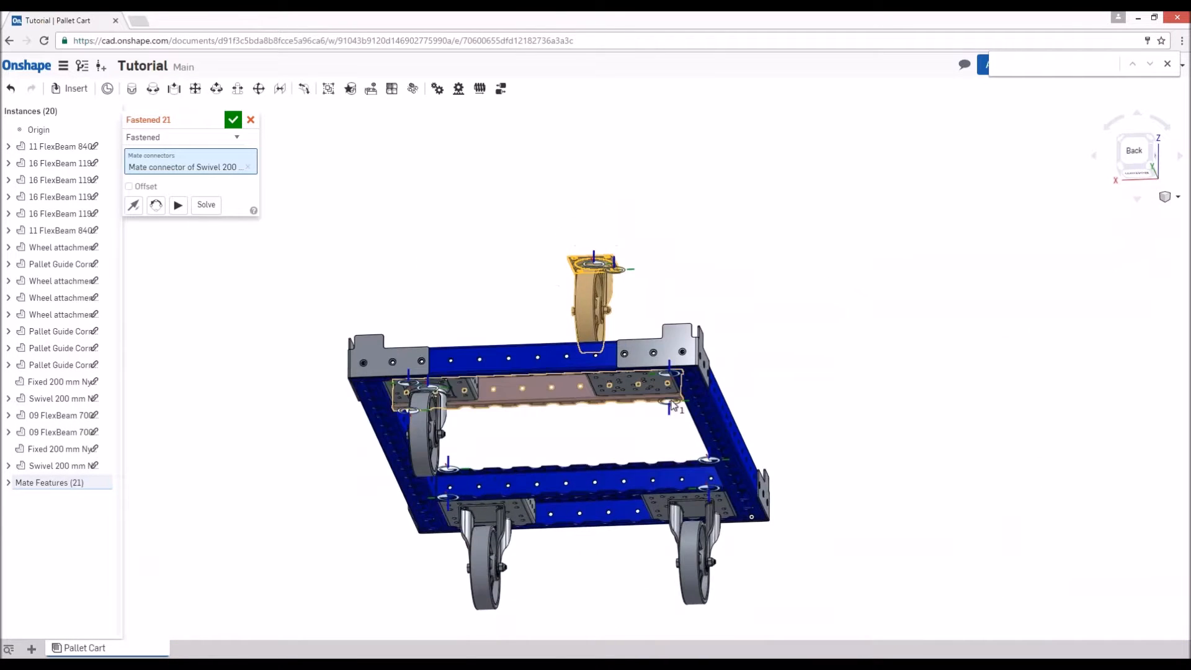
right_drag(662, 406, 645, 354)
scroll(591, 360, up, 4)
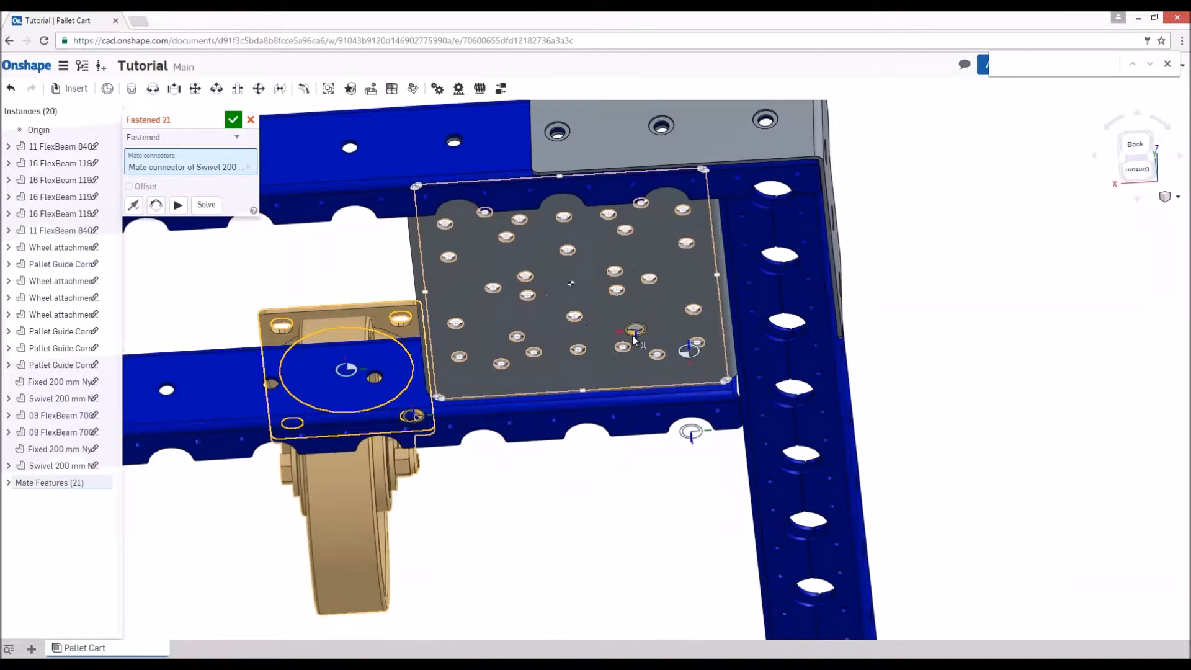
click(632, 335)
key(Return)
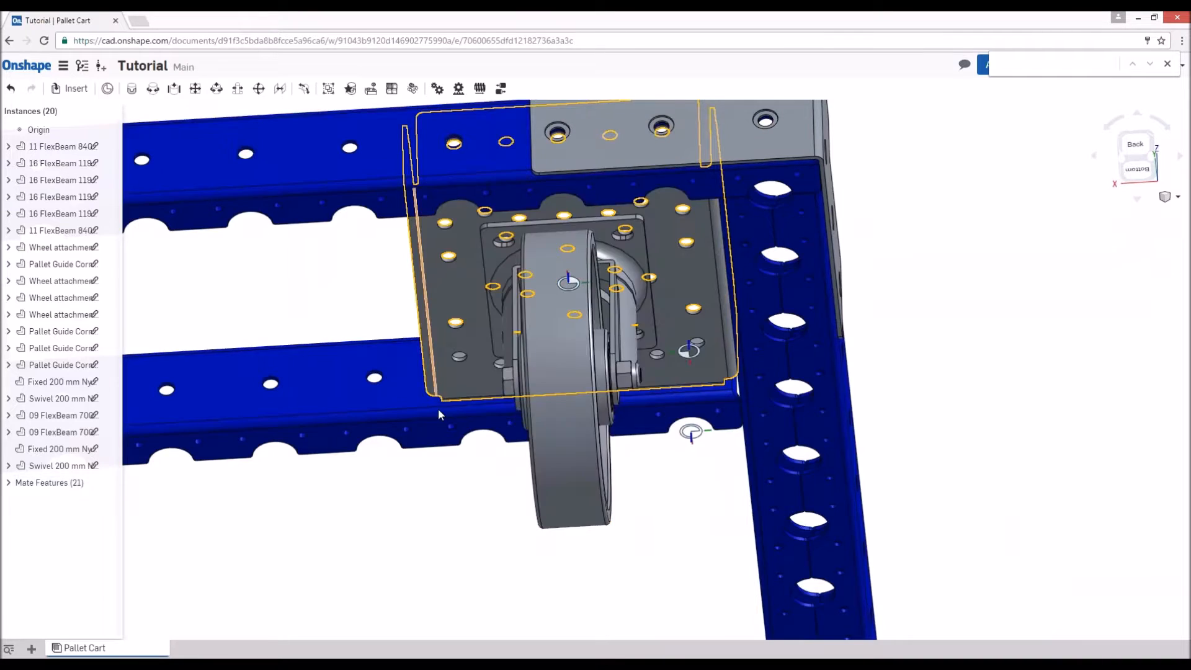
- Open the FQ Building Blocks document as the source for inserting more parts into the assembly
scroll(567, 292, down, 7)
right_drag(426, 276, 576, 333)
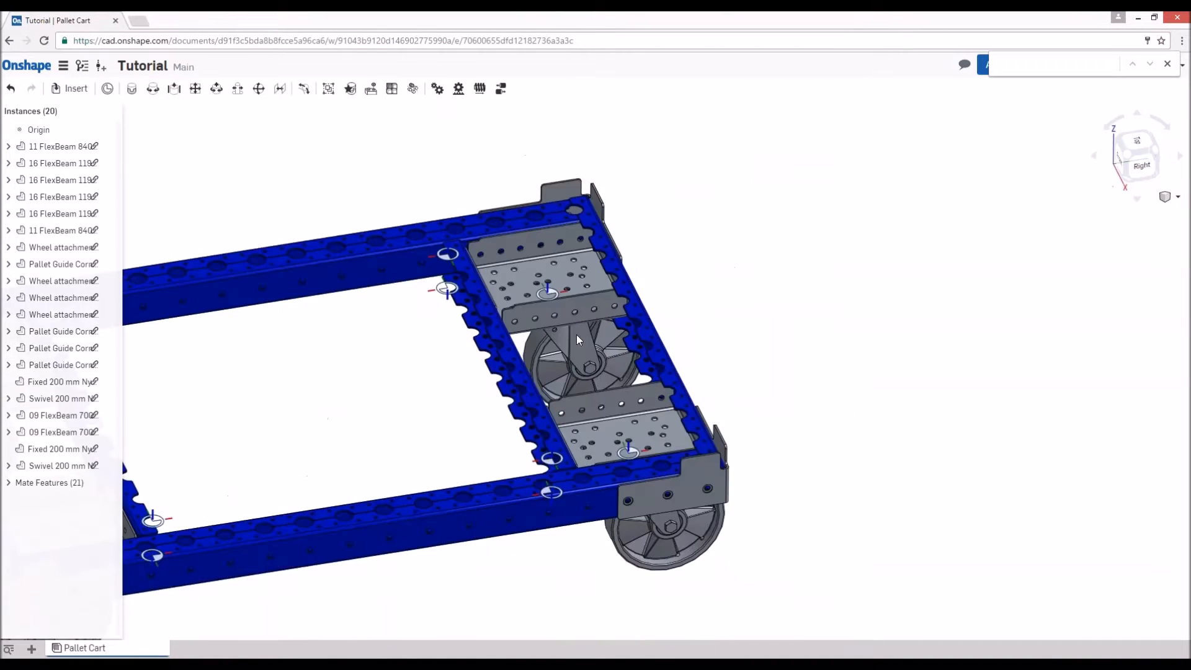
scroll(580, 330, down, 8)
right_drag(506, 486, 528, 496)
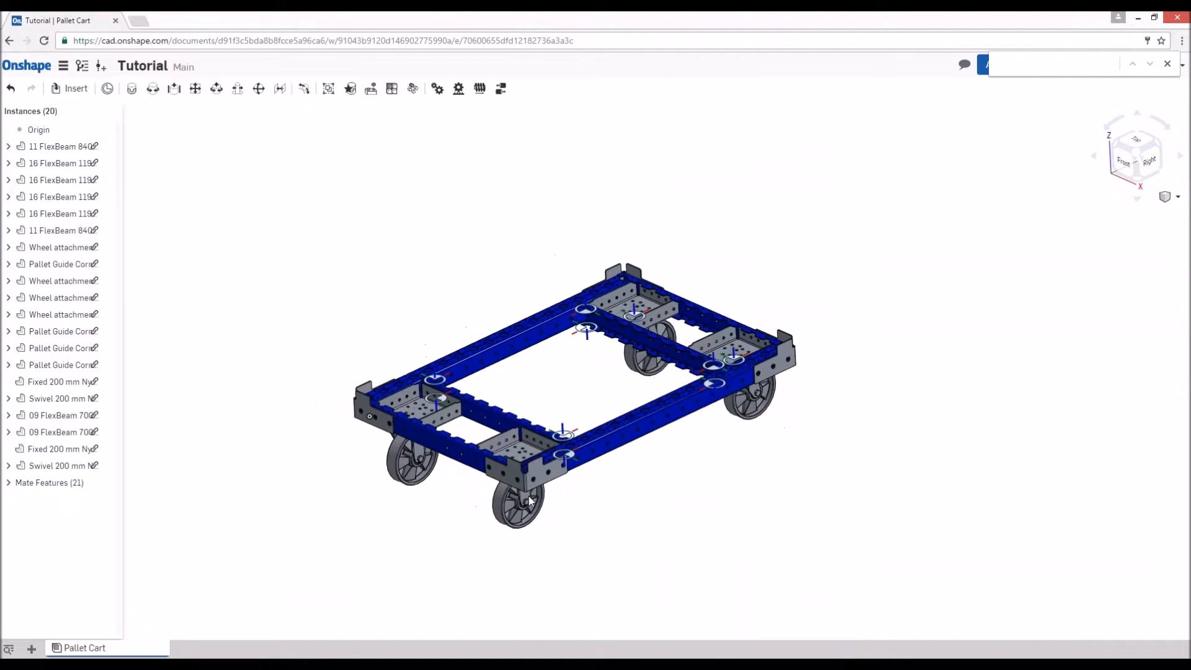
click(67, 89)
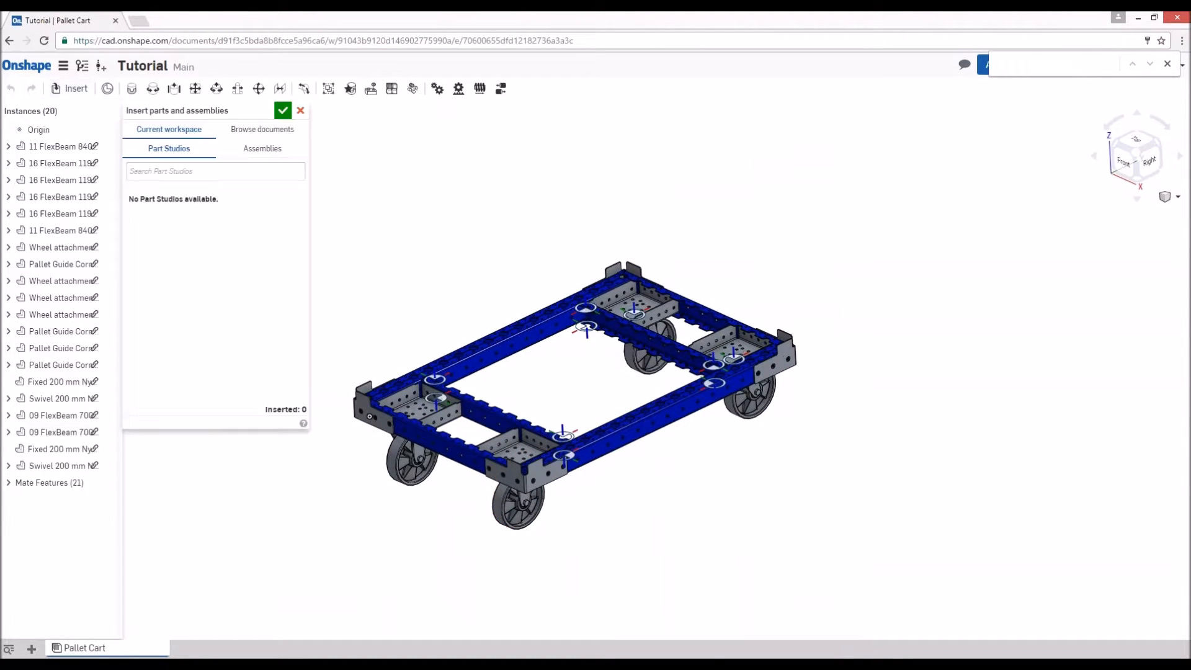
click(242, 132)
click(167, 179)
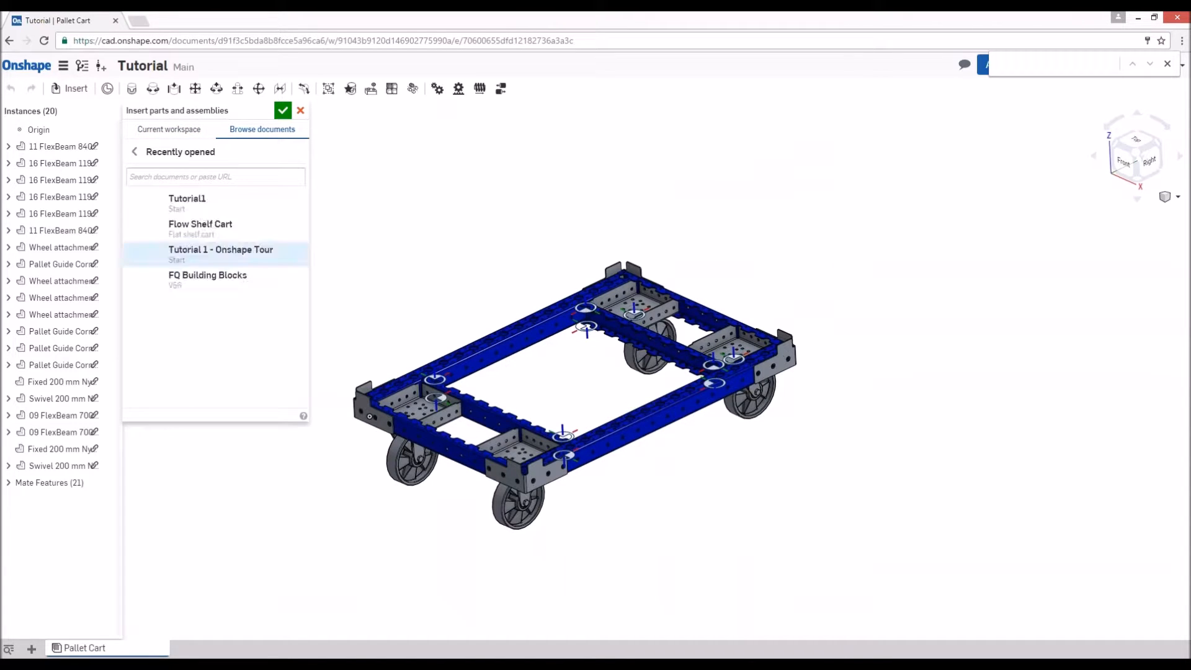
click(196, 282)
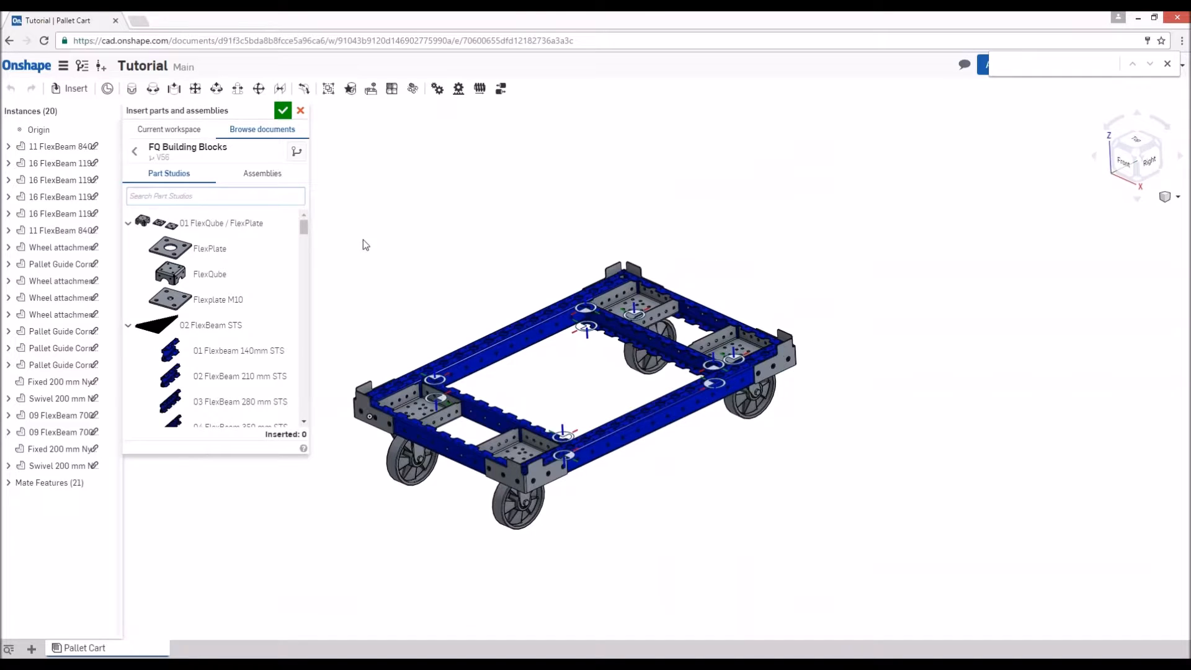
- Insert the Tow bar foot release from the 07 Tow bar group and place it in front of the cart
click(131, 227)
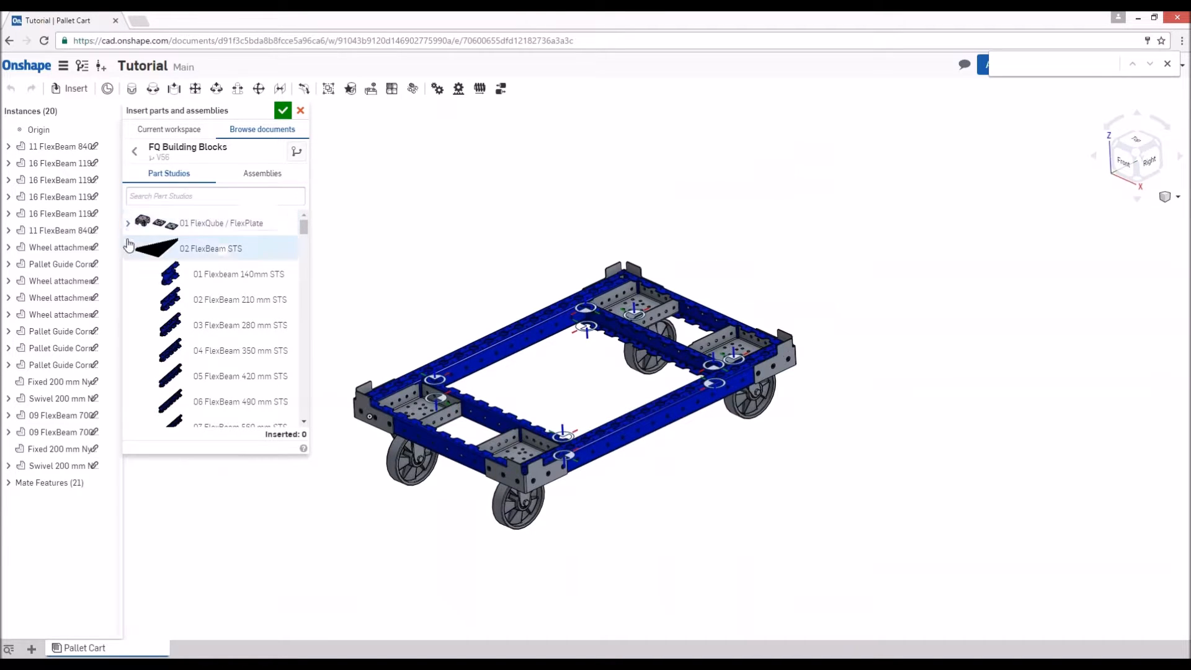
click(131, 250)
click(129, 274)
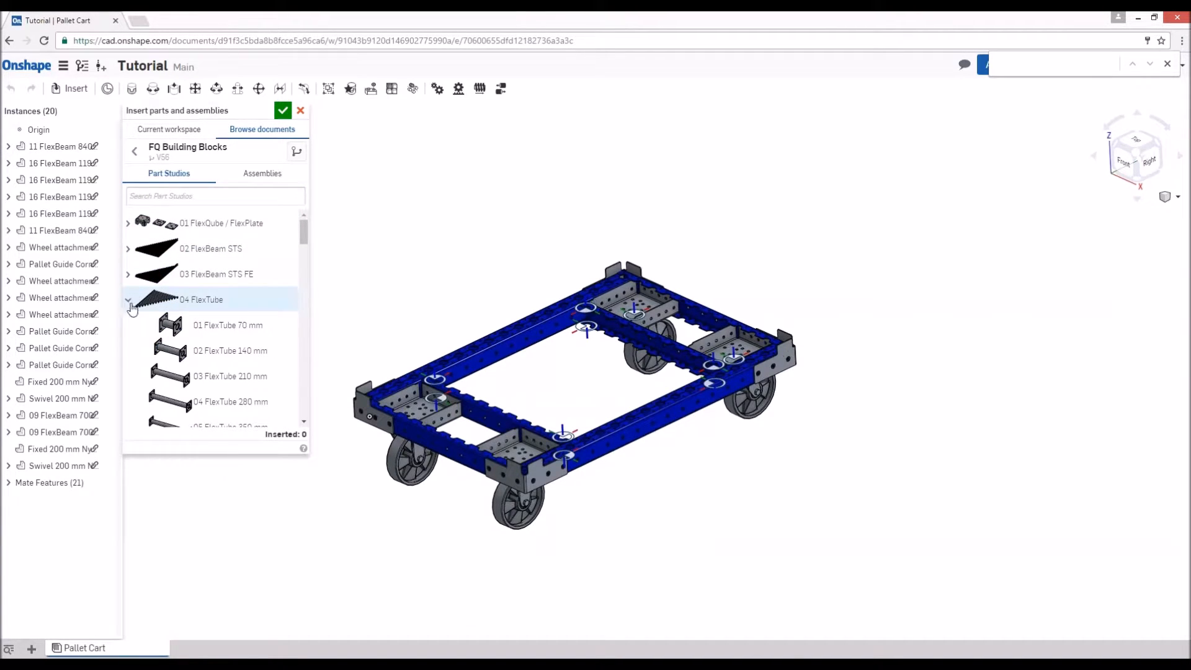
click(130, 302)
click(129, 326)
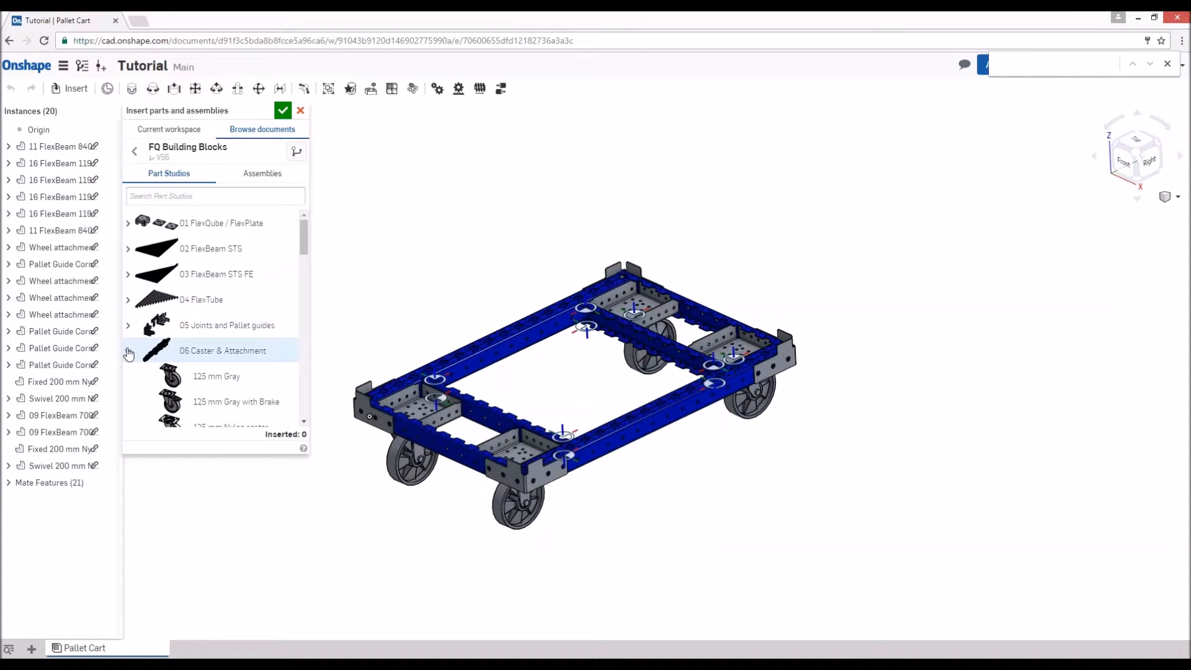
click(128, 353)
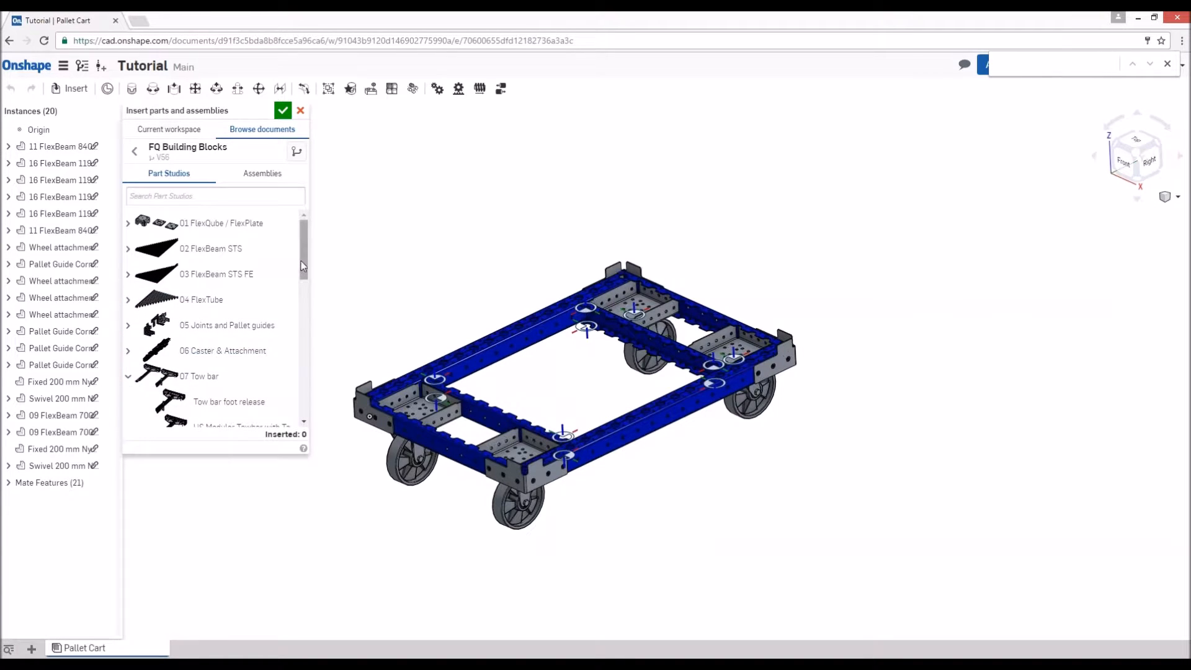
drag(303, 271, 301, 320)
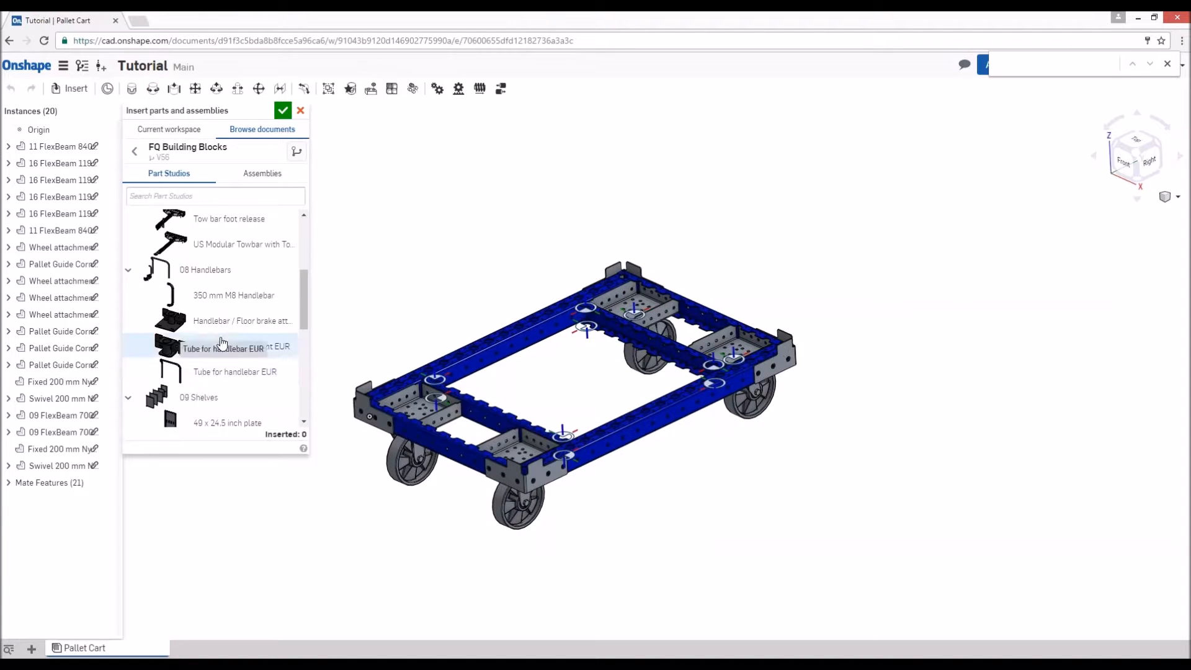
scroll(273, 270, up, 2)
click(209, 273)
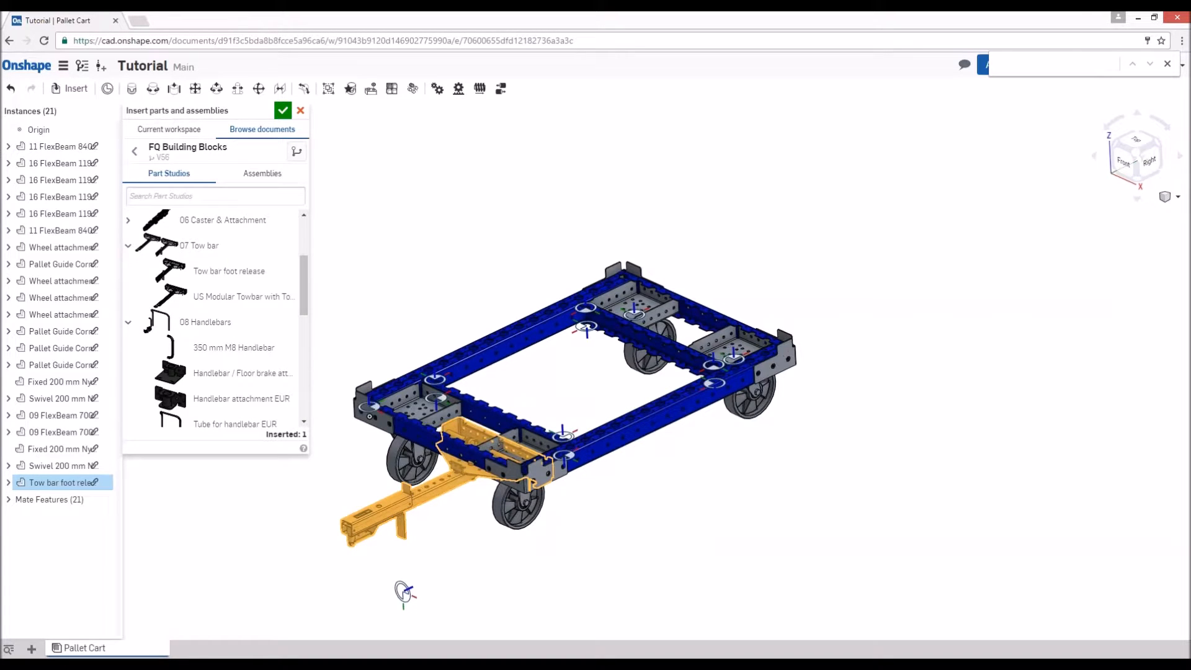
click(327, 561)
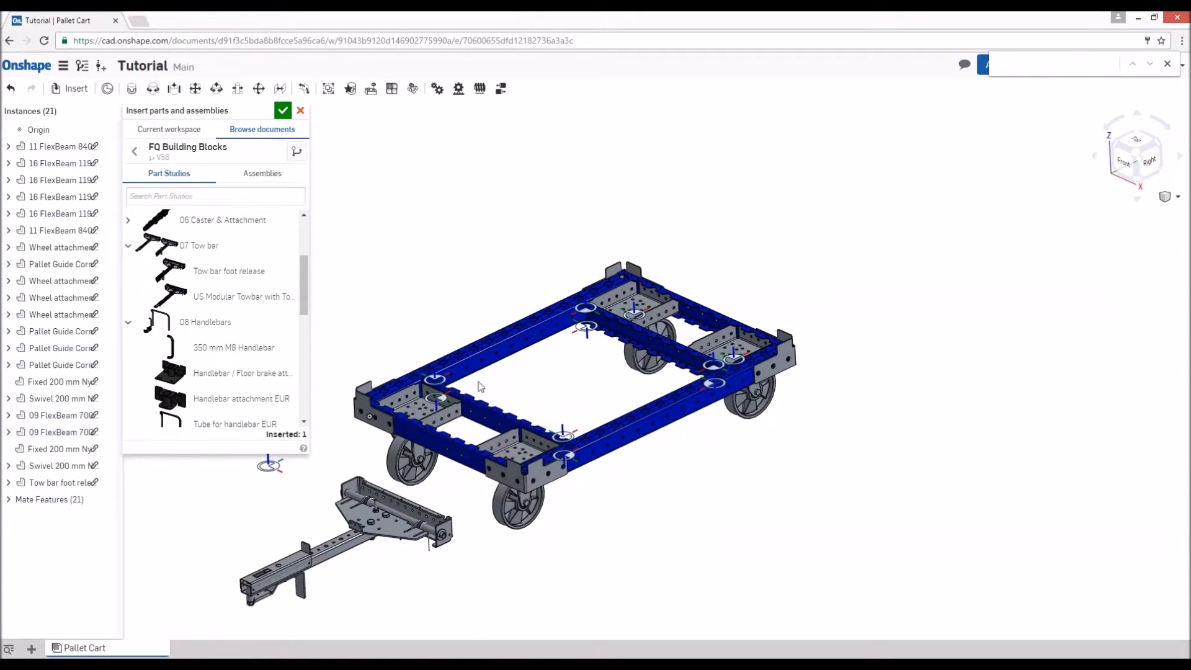
- Insert one Handlebar attachment EUR and one Tube for handlebar EUR, placing both beside the cart
drag(305, 282, 311, 308)
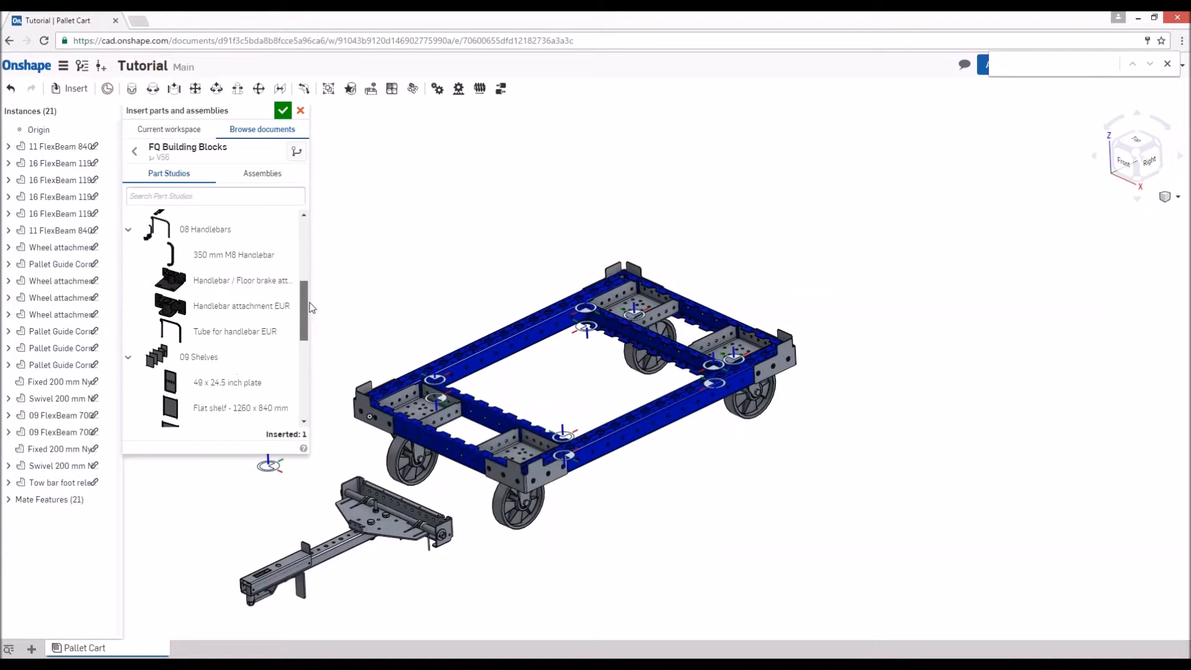
click(220, 311)
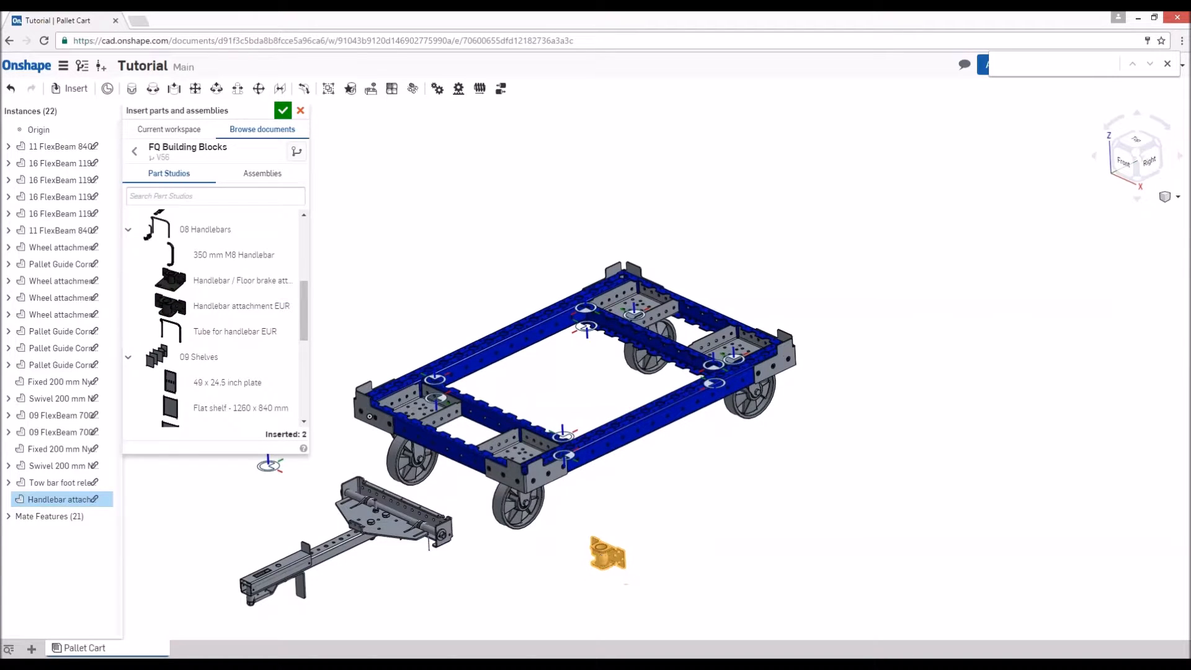
click(608, 554)
click(242, 332)
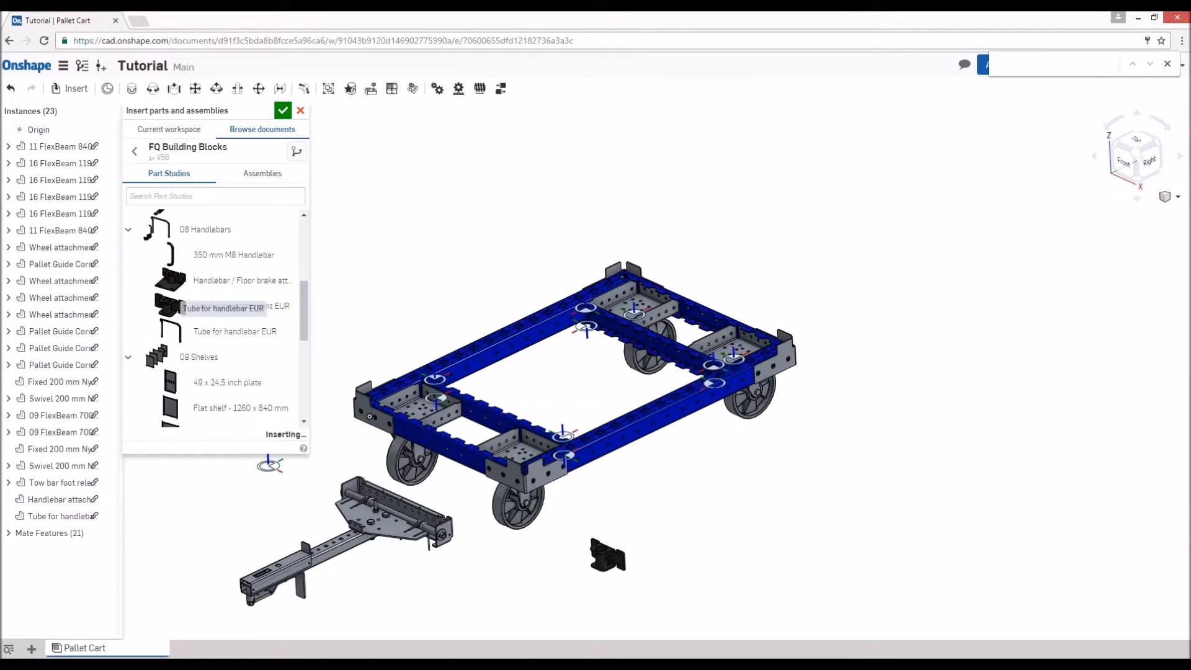
click(714, 441)
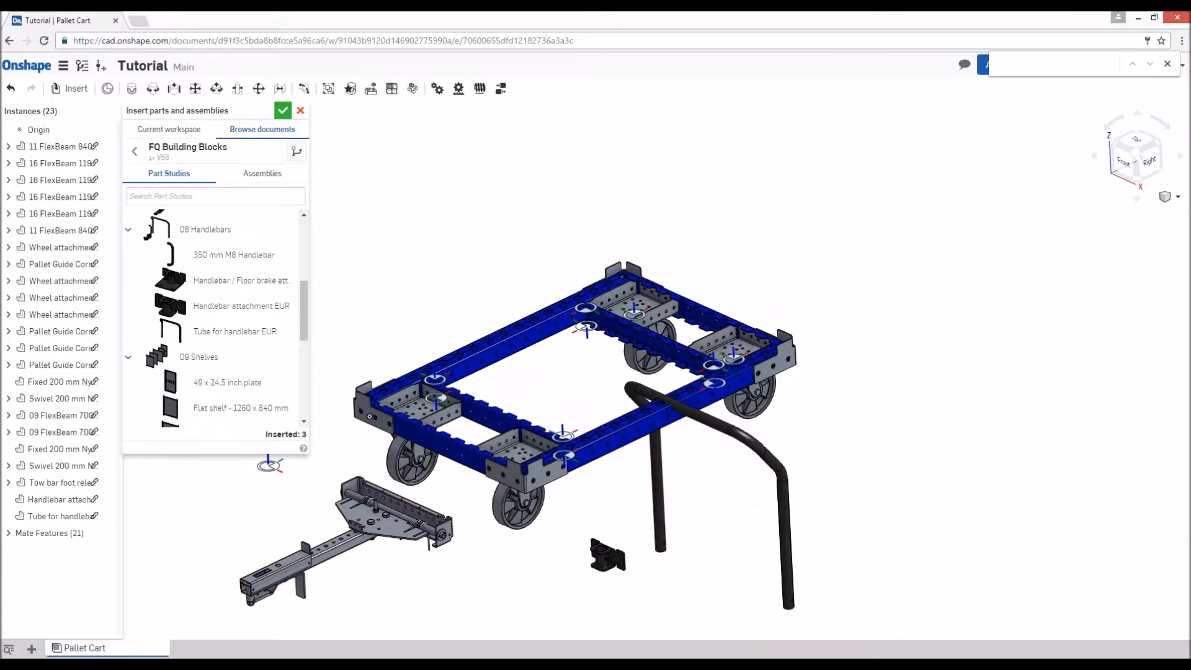
- Fasten the Tow bar foot release's end hole to the first exposed hole beside the front left corner plate on the 840 mm FlexBeam
key(Return)
right_drag(535, 531, 359, 562)
scroll(359, 562, up, 5)
scroll(600, 388, up, 5)
key(m)
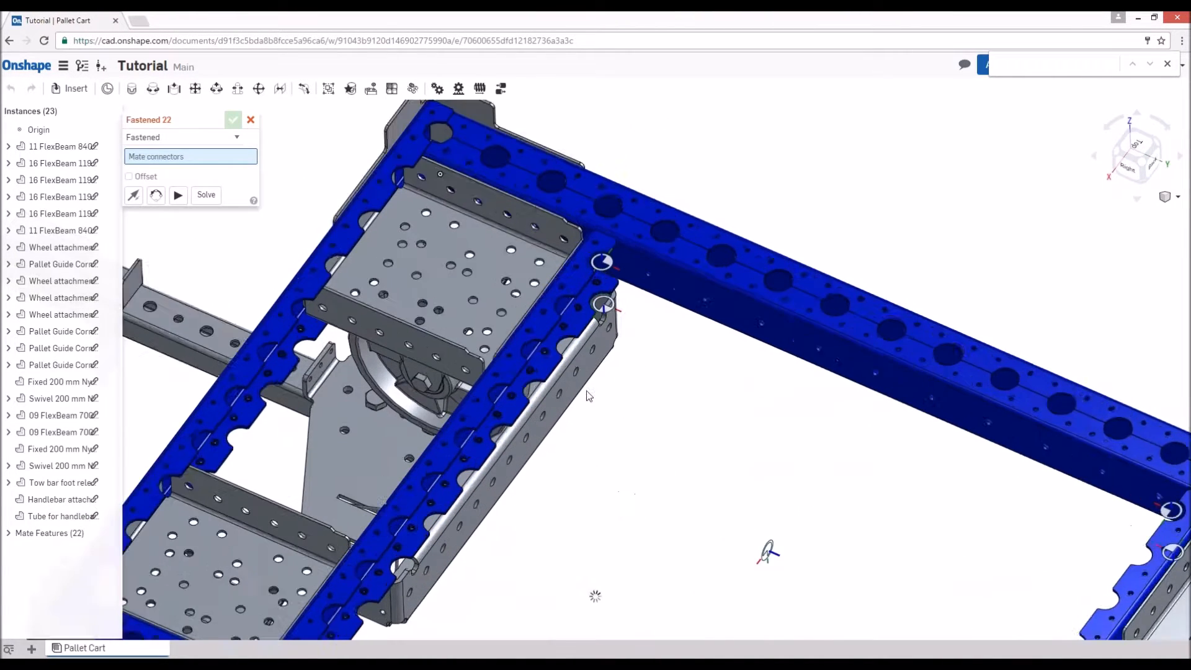
click(619, 307)
scroll(619, 308, up, 5)
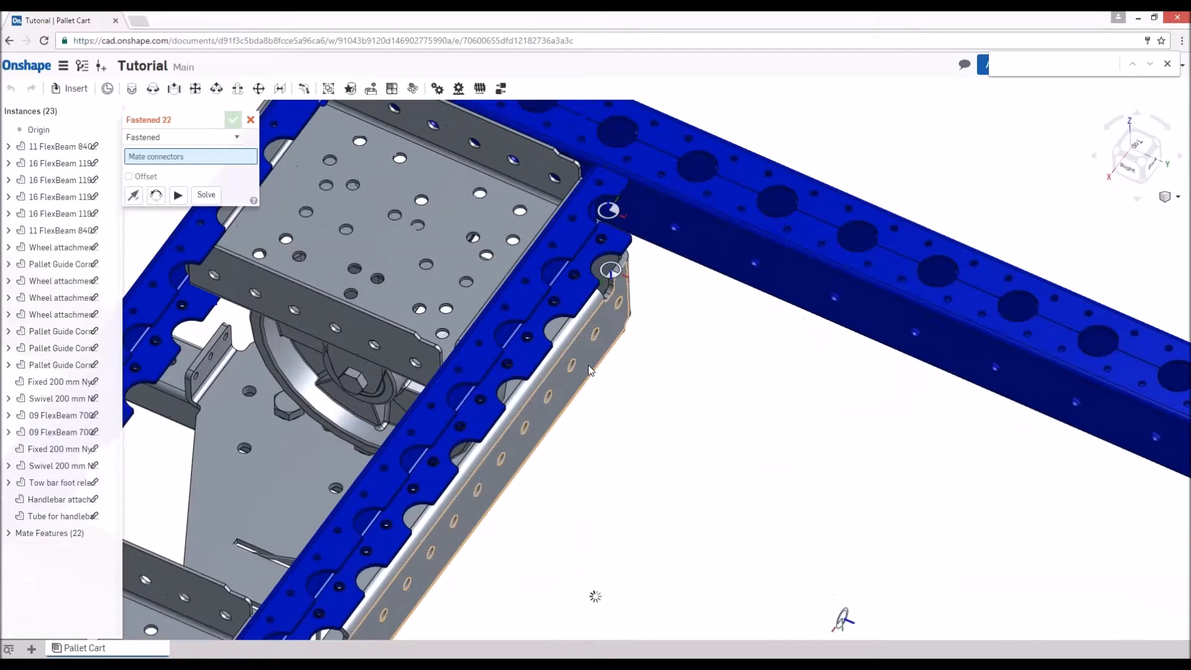
scroll(656, 341, down, 7)
scroll(660, 351, up, 1)
right_drag(575, 459, 461, 419)
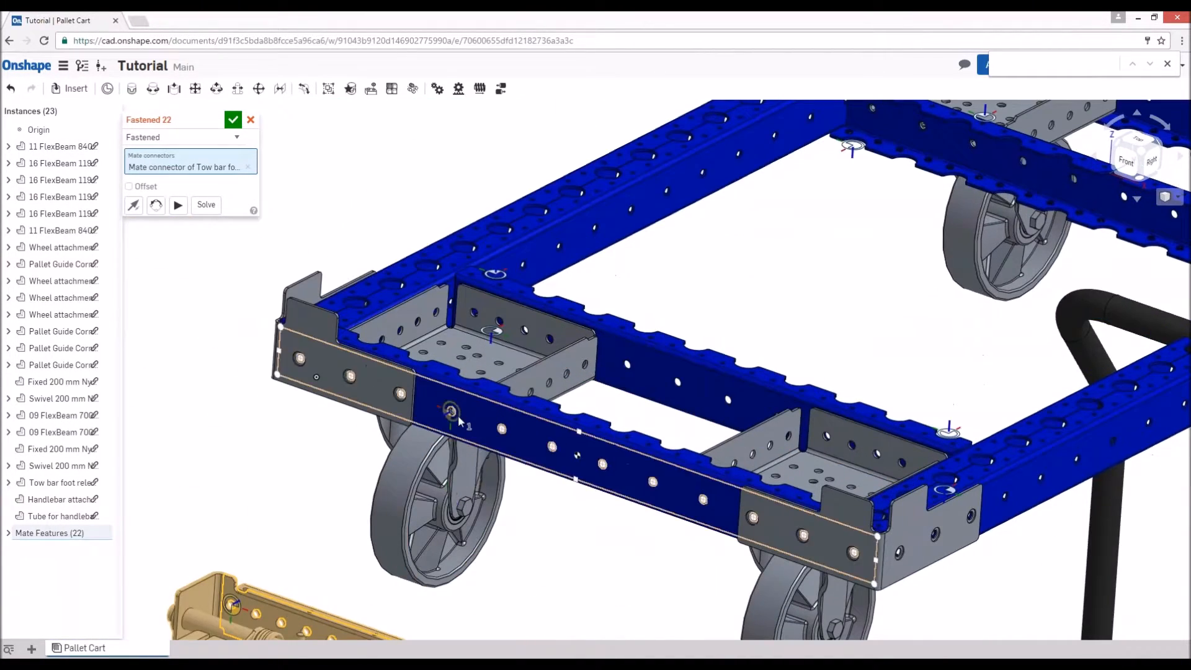
click(451, 411)
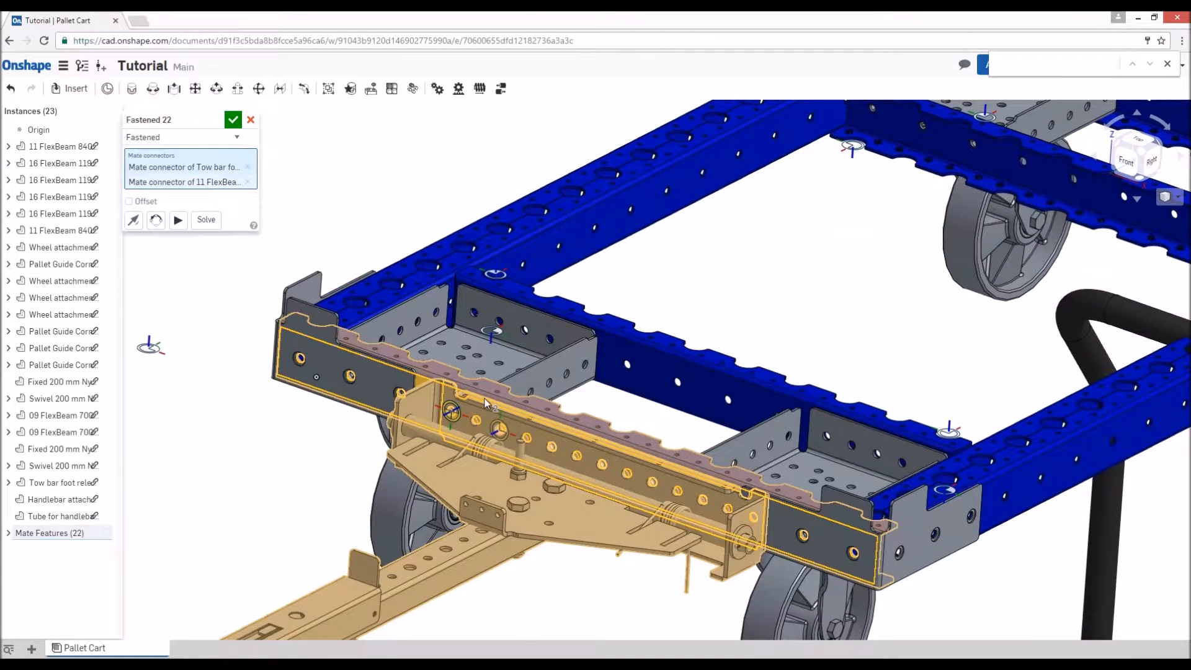
click(251, 121)
- Start a Fastened mate from a hole on the mounting plate of the Handlebar attachment EUR
right_drag(514, 395, 407, 354)
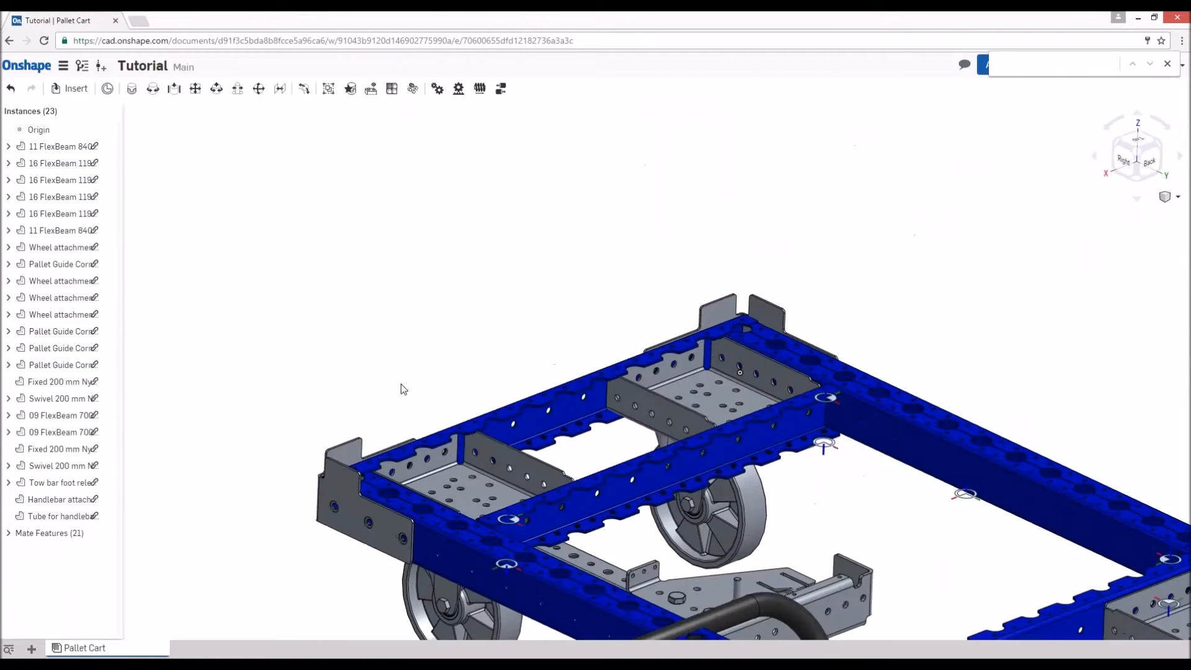
key(m)
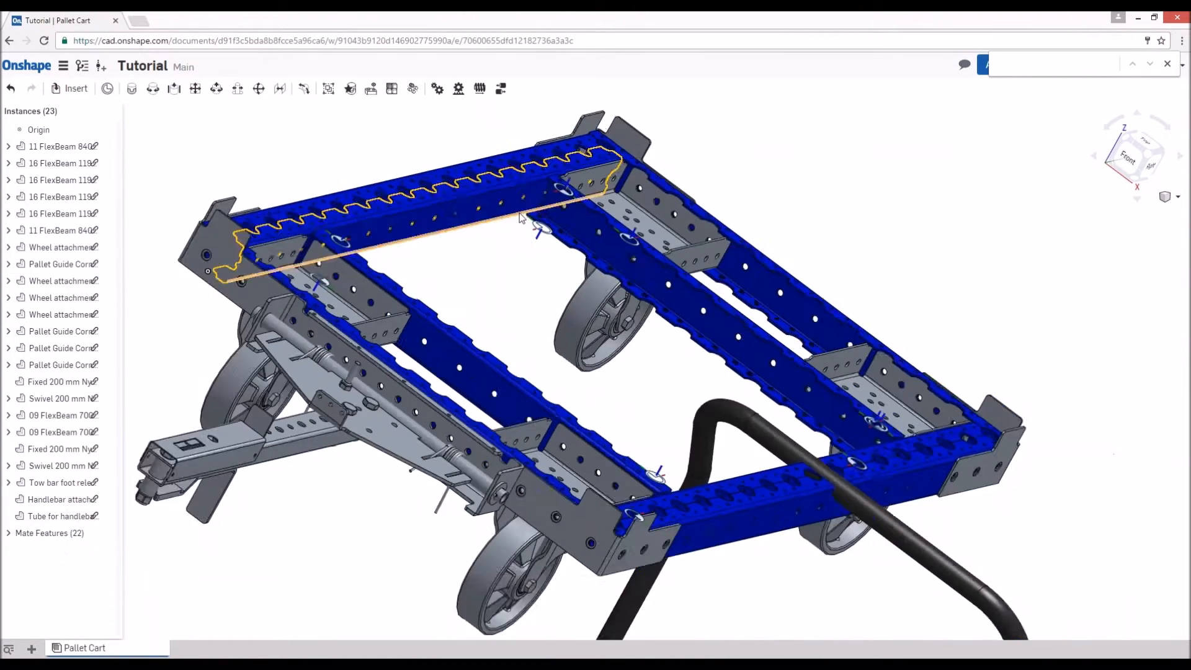
scroll(519, 214, down, 4)
right_drag(645, 328, 530, 281)
scroll(595, 281, up, 3)
scroll(481, 229, down, 5)
scroll(487, 377, up, 3)
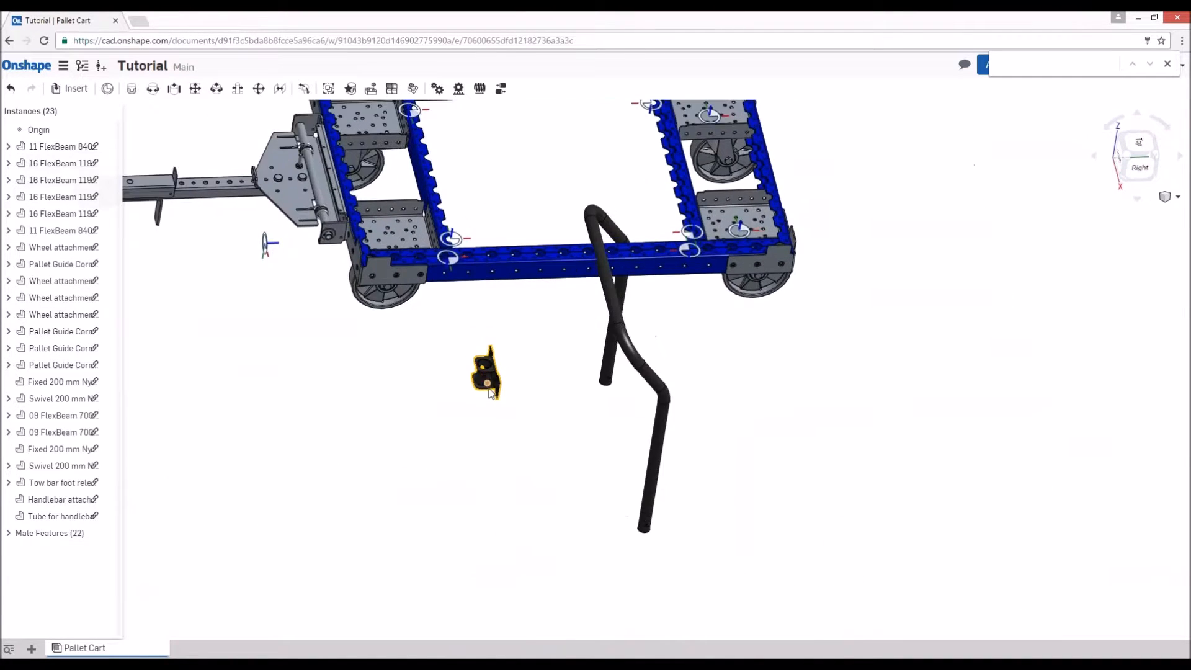
right_drag(485, 379, 413, 385)
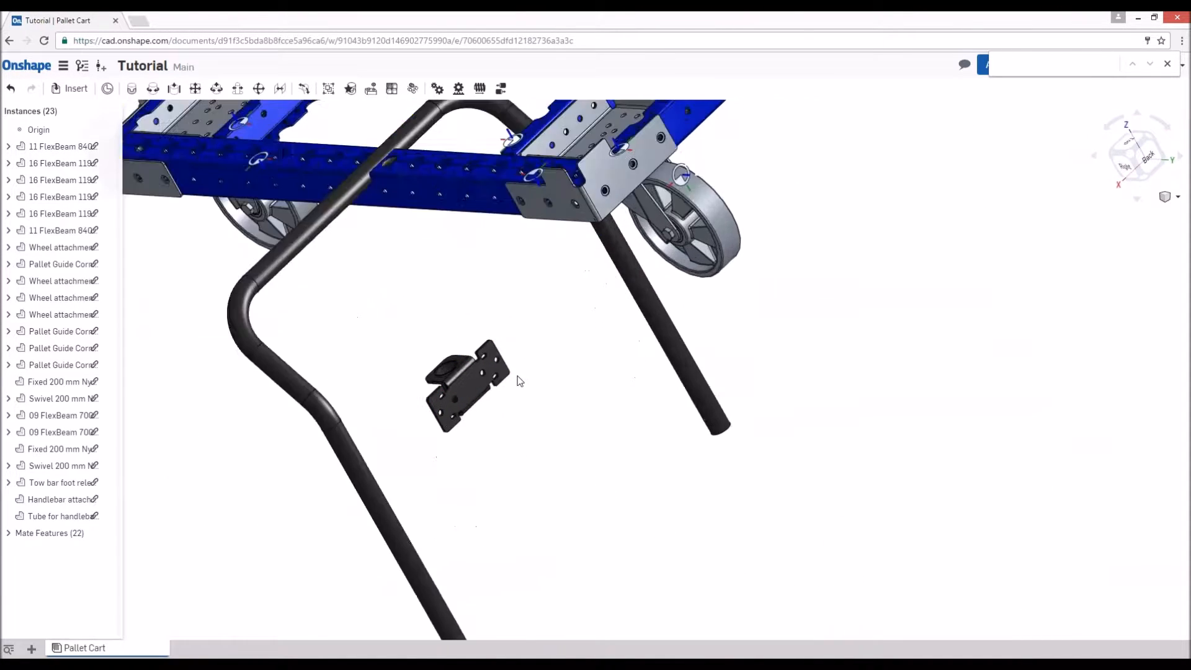
key(j)
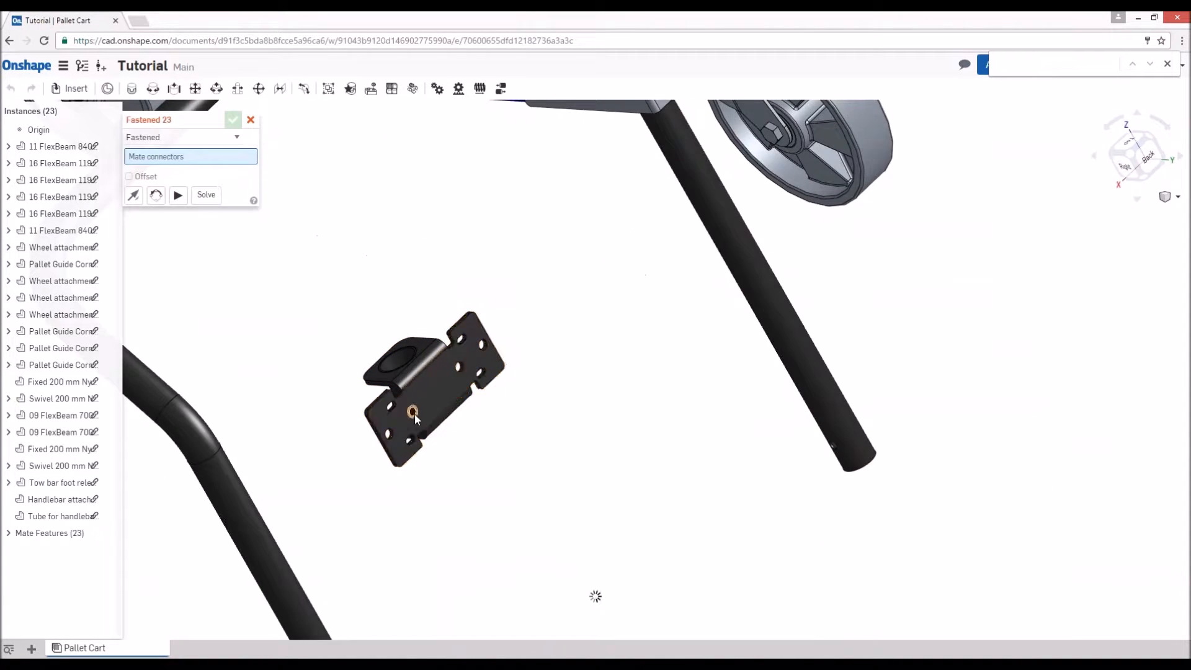
scroll(414, 413, up, 2)
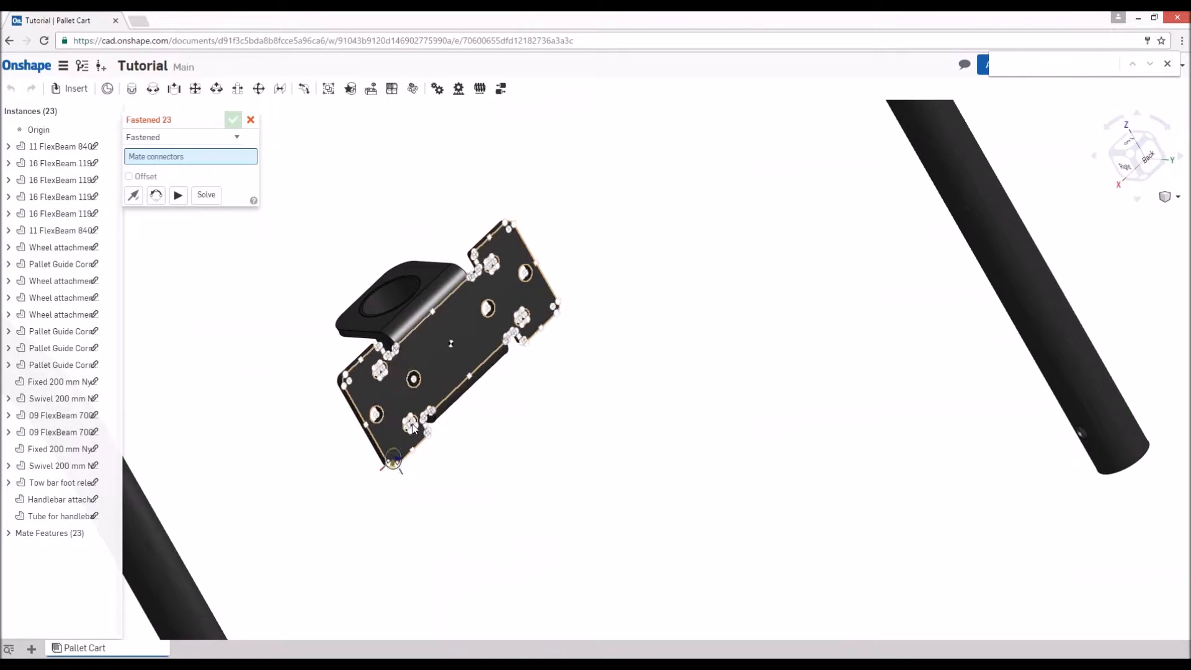
scroll(414, 422, up, 3)
click(413, 357)
scroll(344, 413, down, 3)
scroll(344, 412, down, 5)
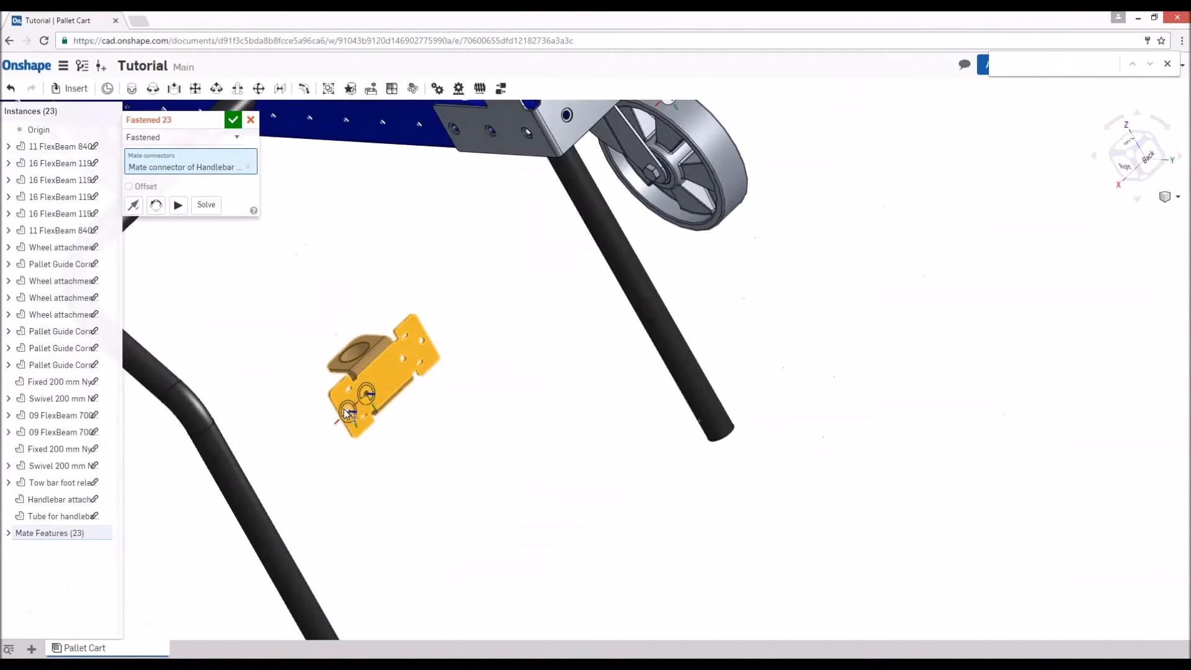
- Fasten the handlebar attachment to the outer hole of the back left corner plate, rotated to lie along the plate
right_drag(447, 347, 416, 406)
scroll(417, 412, up, 1)
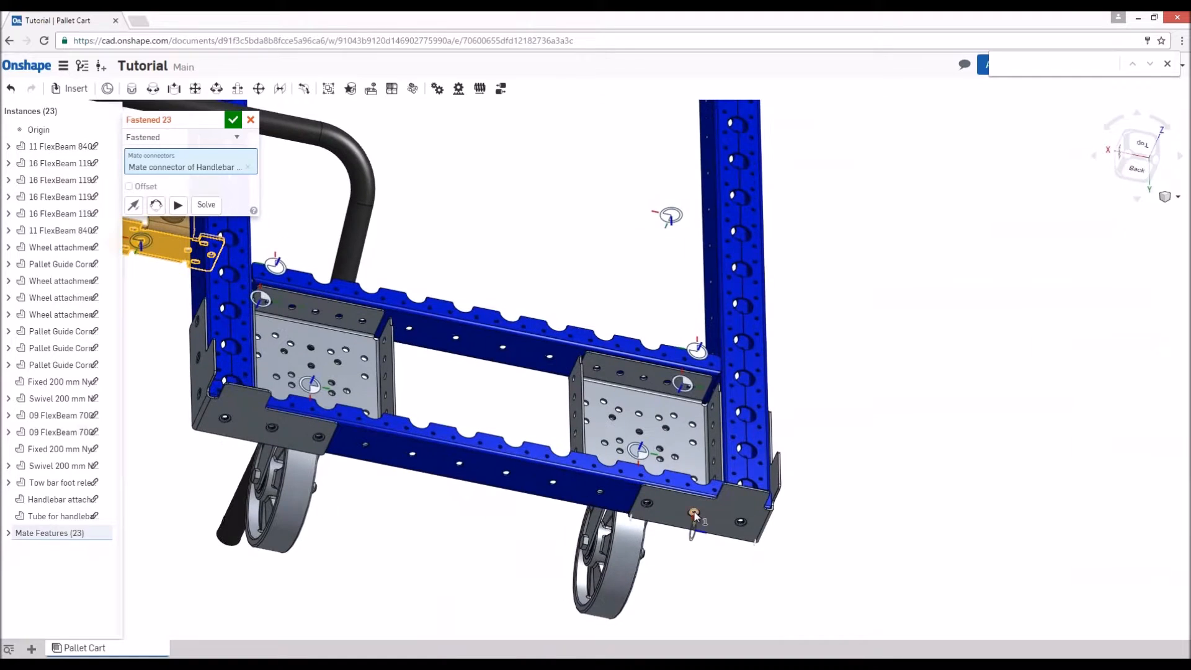
click(738, 526)
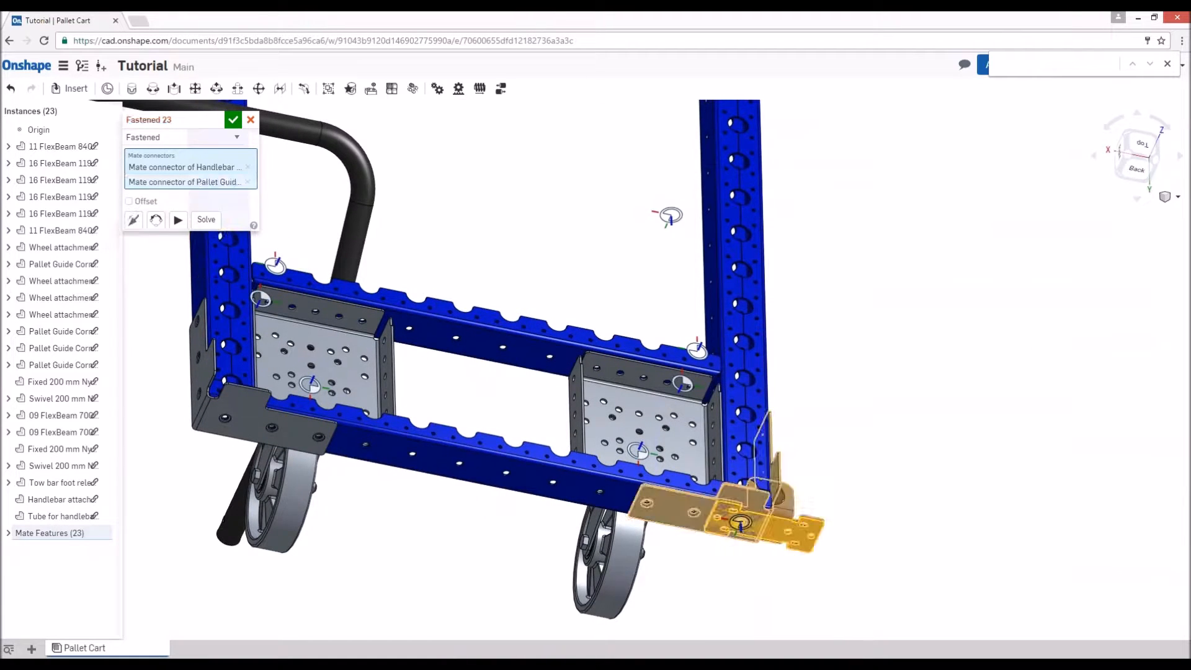
click(155, 220)
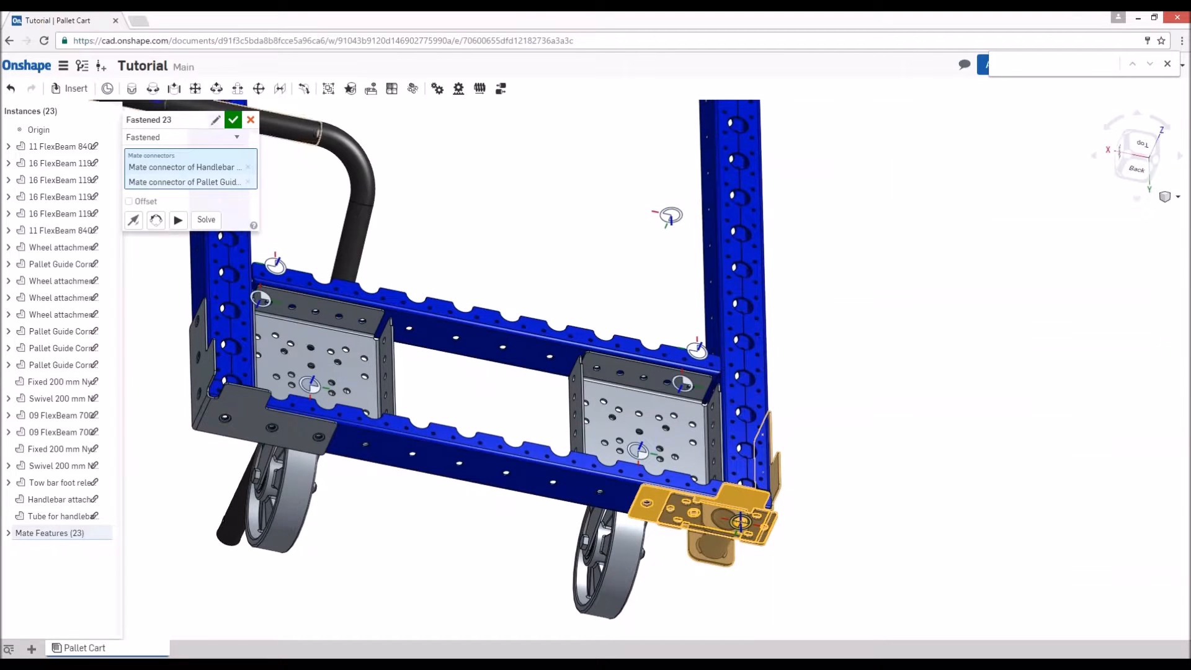
click(233, 120)
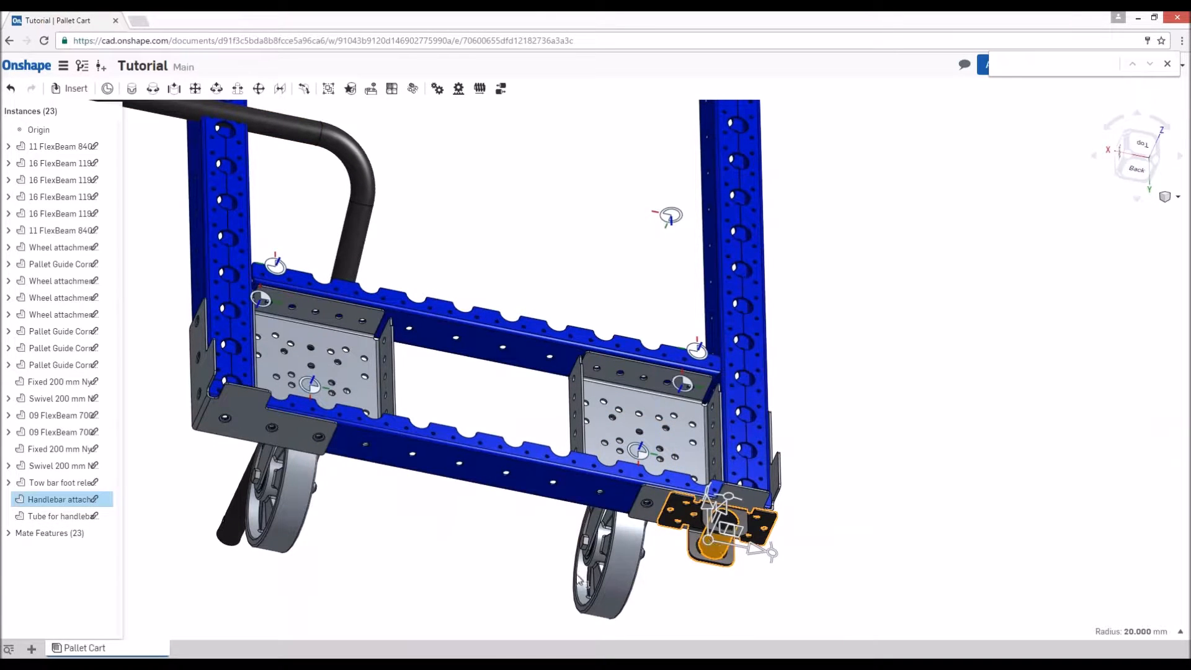
- Duplicate the Handlebar attachment EUR and place the copy beside the cart
right_drag(369, 557, 551, 387)
scroll(550, 386, down, 3)
right_drag(362, 496, 373, 541)
scroll(272, 500, up, 7)
- Fasten the copied attachment's outermost plate hole to the outer hole of the back right corner plate
key(f)
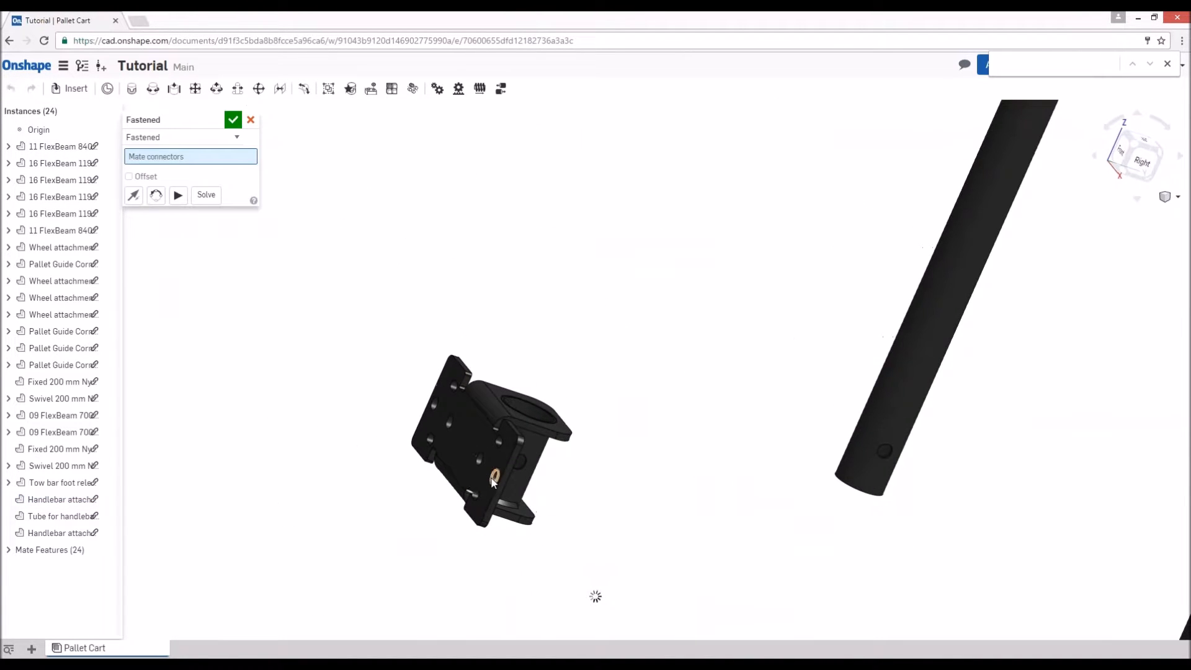
click(493, 482)
scroll(607, 412, down, 5)
right_drag(792, 343, 690, 342)
scroll(807, 267, up, 10)
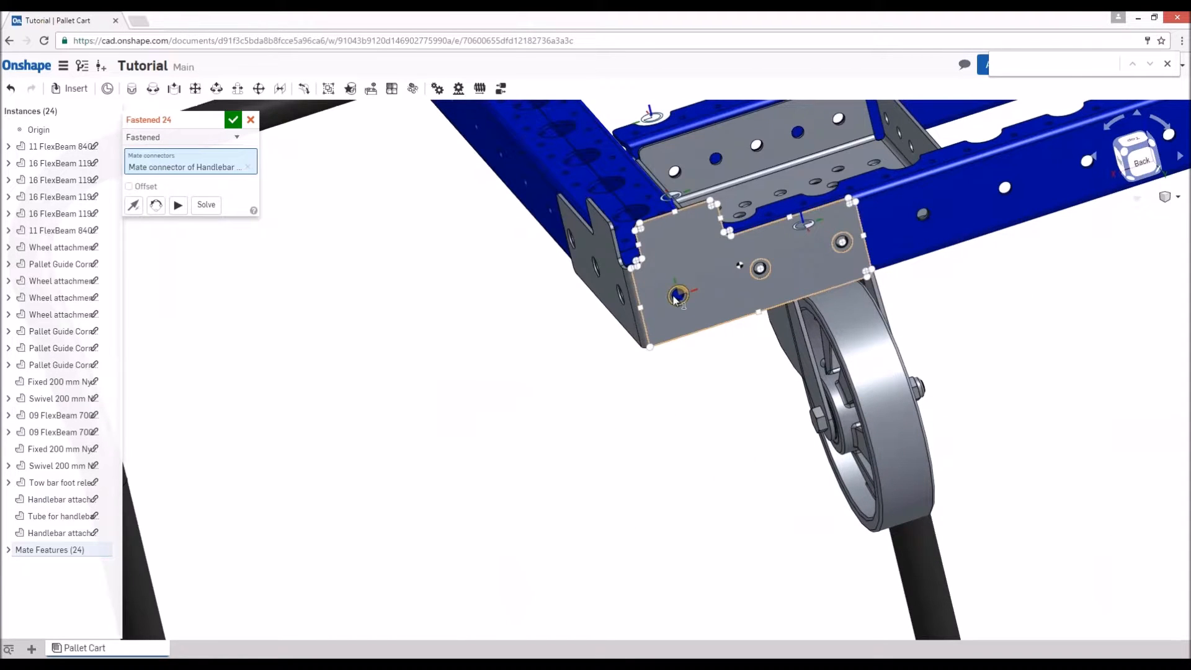
click(678, 295)
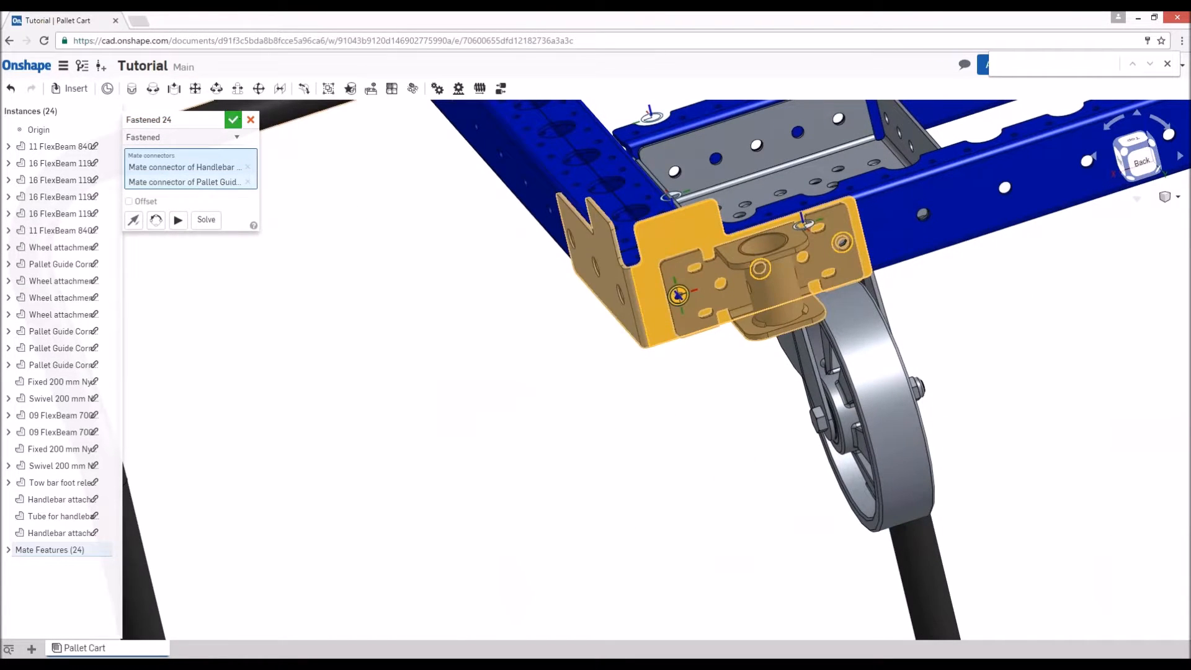
click(233, 119)
- Delete the Fastened mate that holds the back left handlebar attachment to its corner plate
scroll(420, 397, down, 10)
scroll(719, 387, up, 3)
right_drag(719, 385, 681, 410)
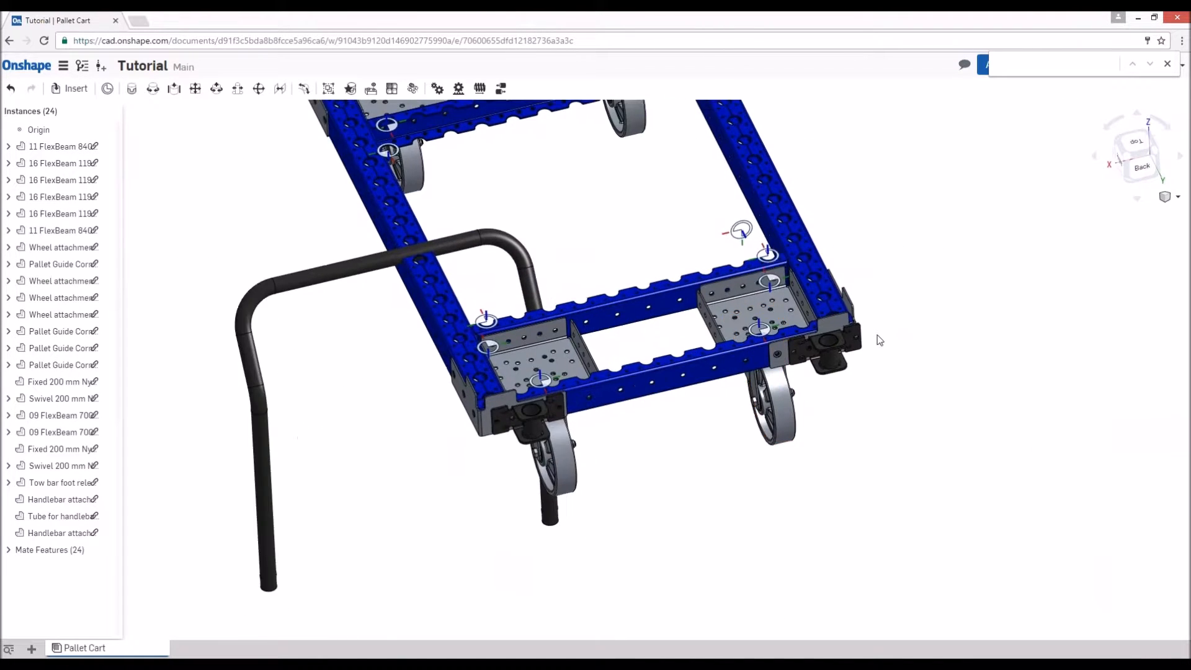
scroll(880, 340, up, 5)
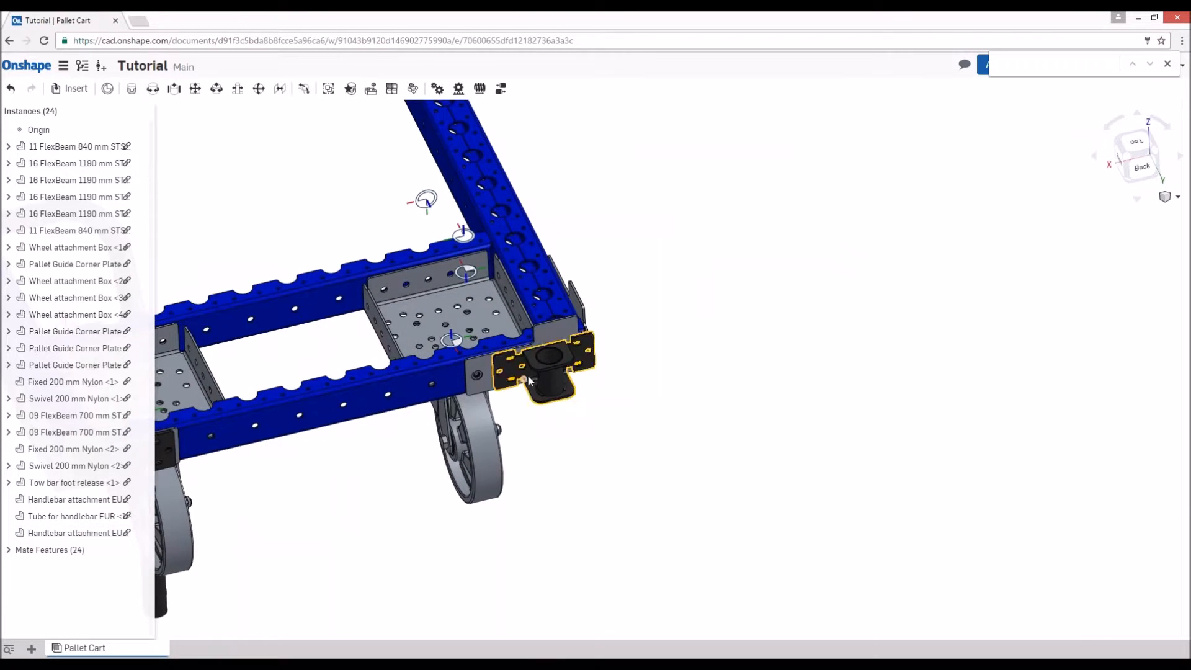
click(81, 549)
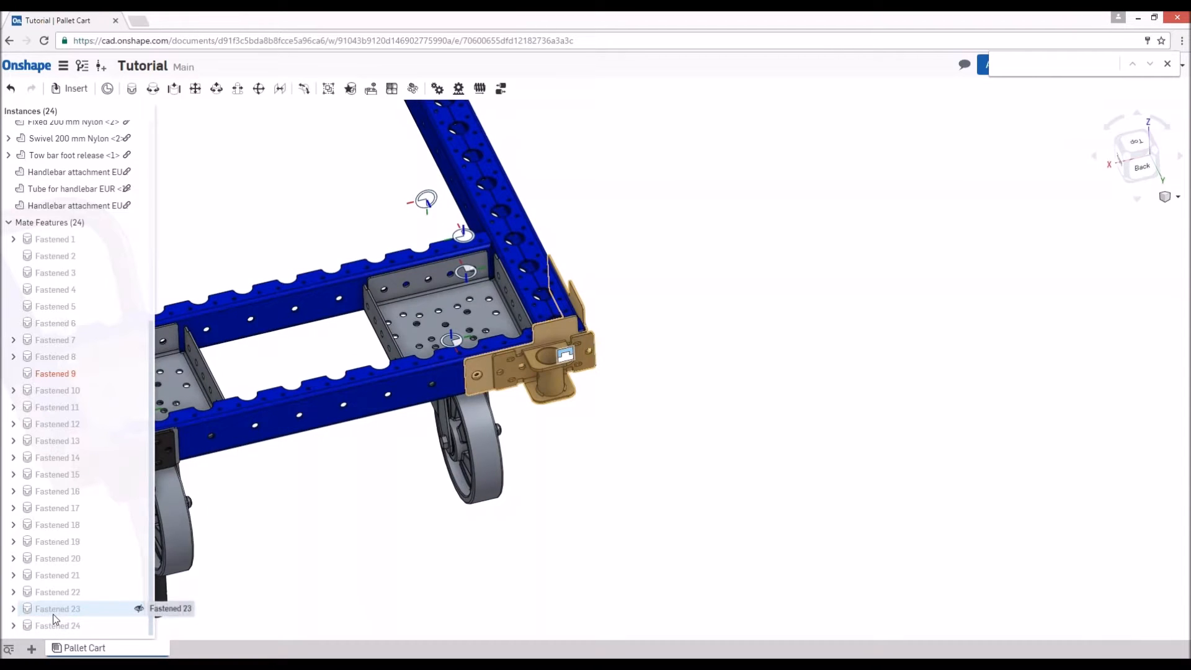
click(54, 616)
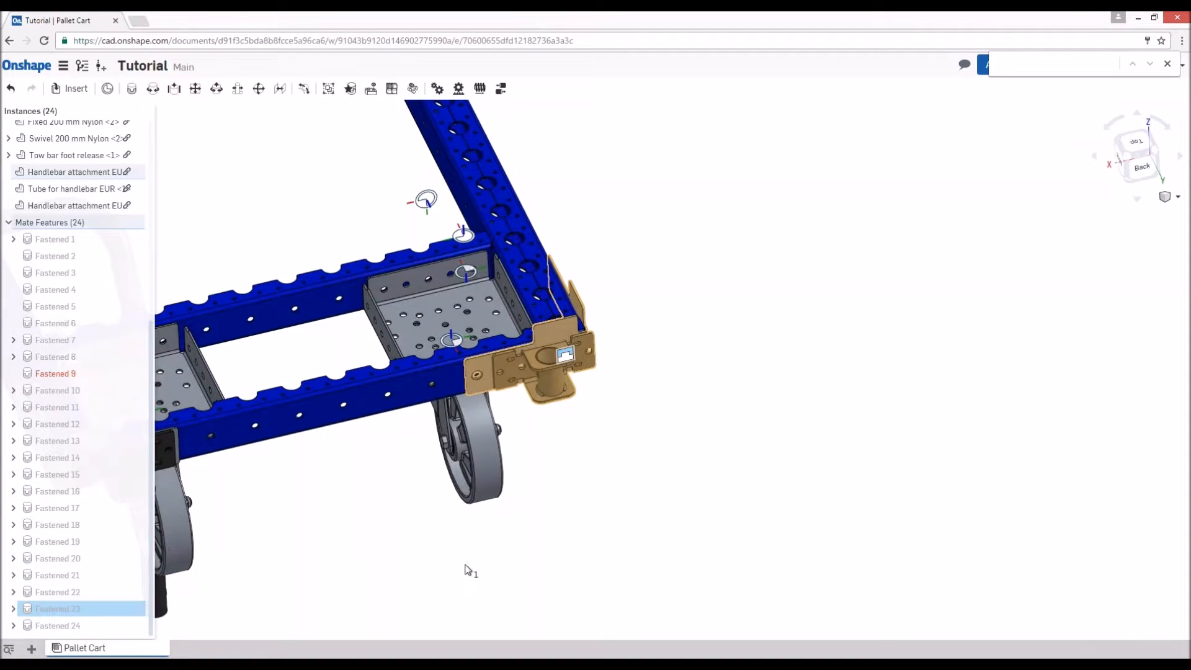
key(Delete)
- Move the released handlebar attachment away from the back left corner plate to free space beside the cart
scroll(557, 412, up, 5)
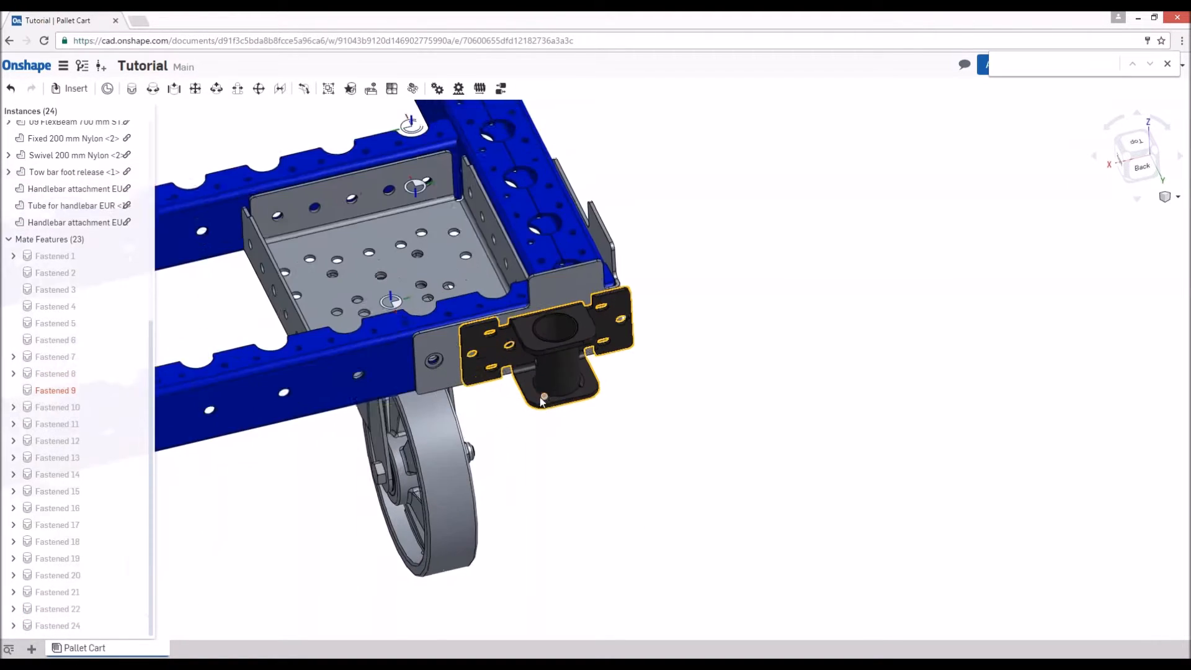
right_drag(611, 320, 465, 310)
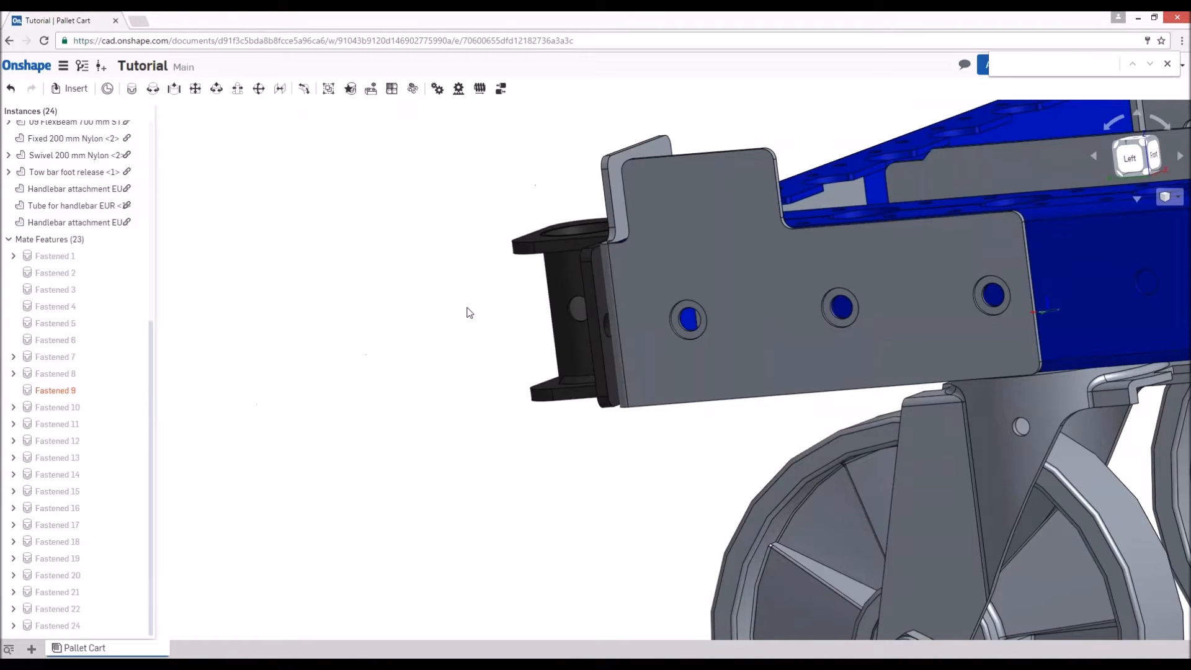
scroll(546, 298, up, 2)
scroll(589, 433, up, 3)
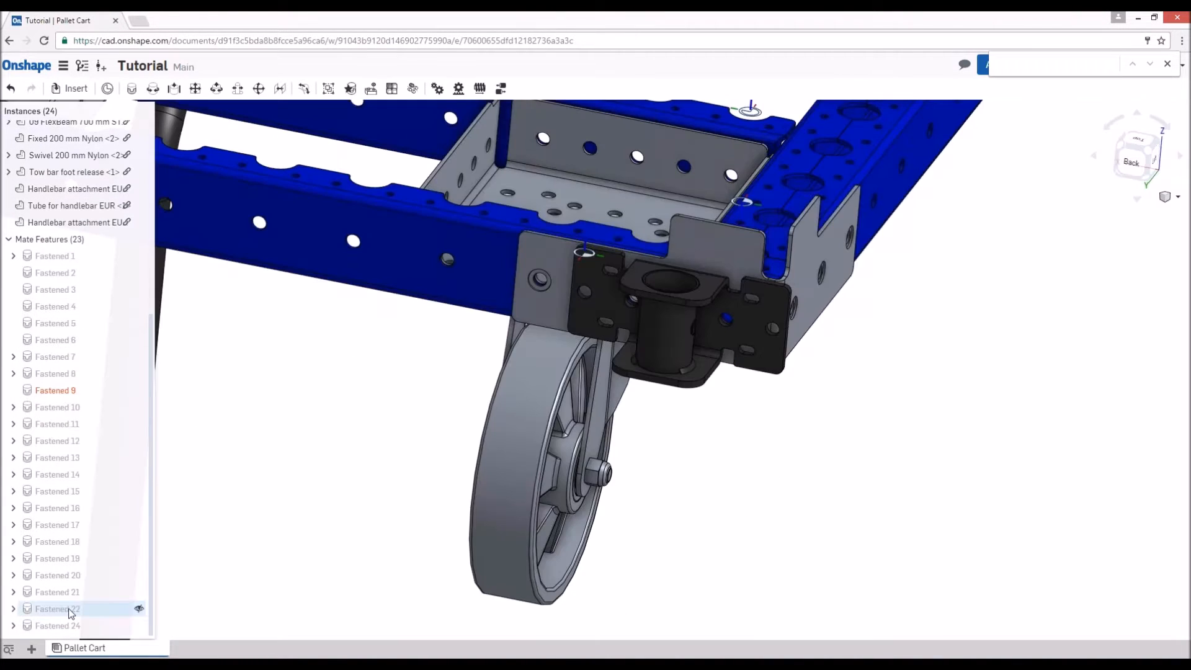
drag(672, 340, 931, 387)
click(384, 245)
click(915, 564)
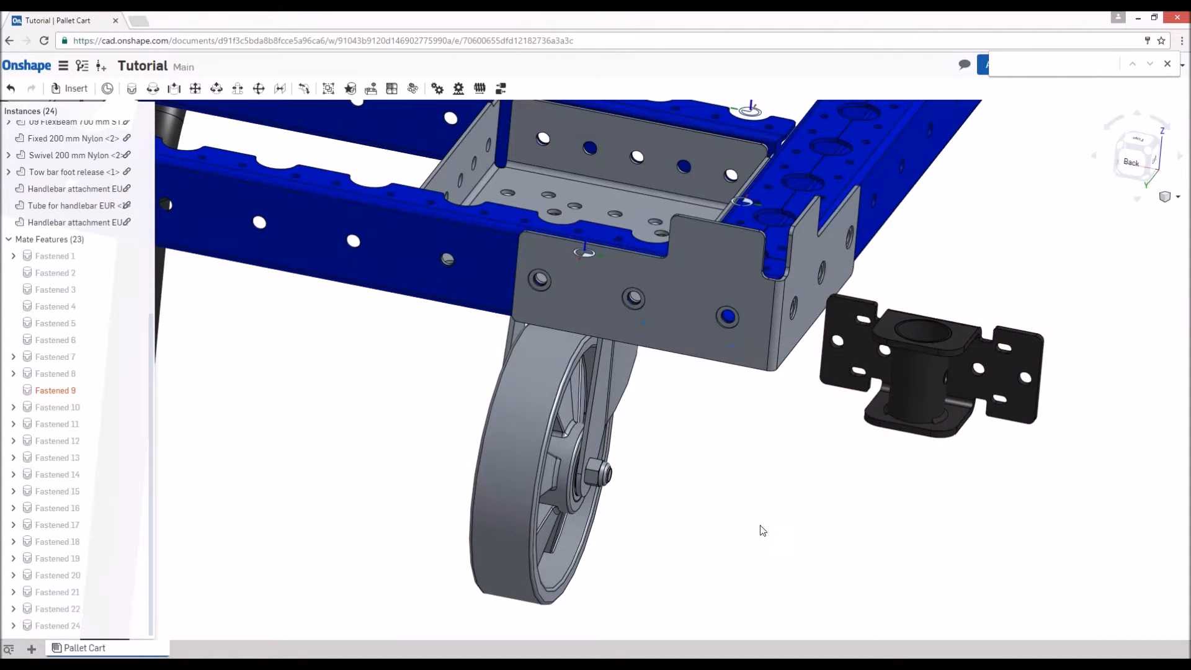
- Fasten the released attachment's outermost plate hole to the hole nearest the corner on the back left corner plate
scroll(738, 478, up, 4)
right_drag(749, 486, 469, 446)
key(m)
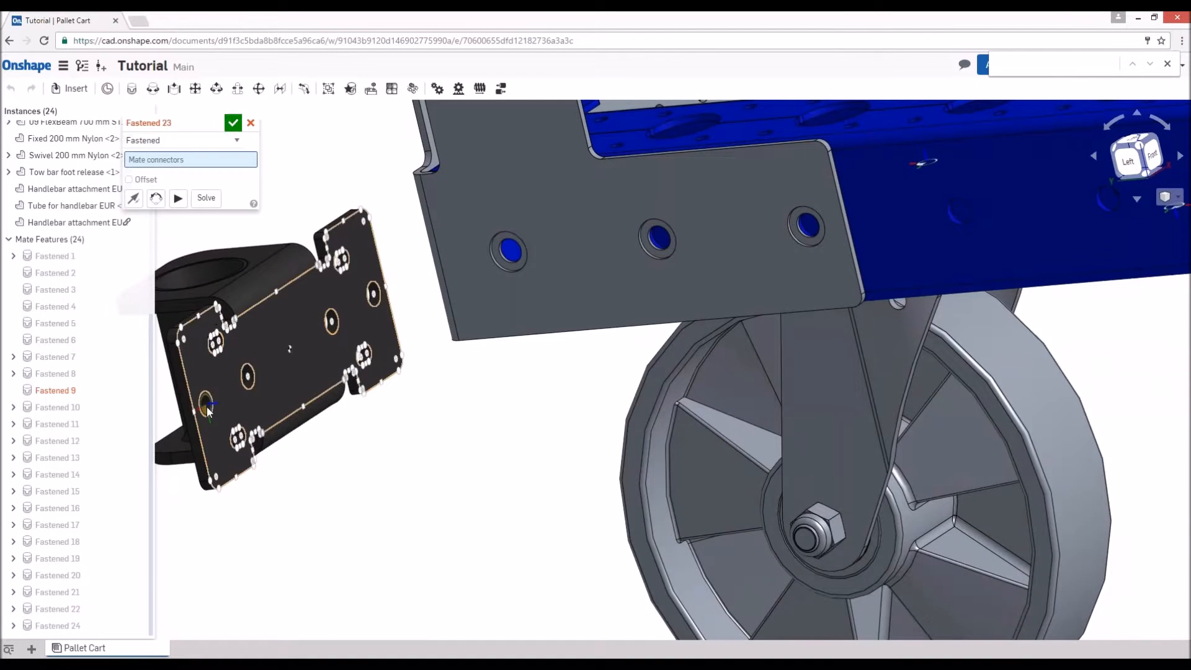
click(207, 406)
scroll(407, 423, down, 5)
right_drag(460, 409, 651, 460)
scroll(691, 462, up, 5)
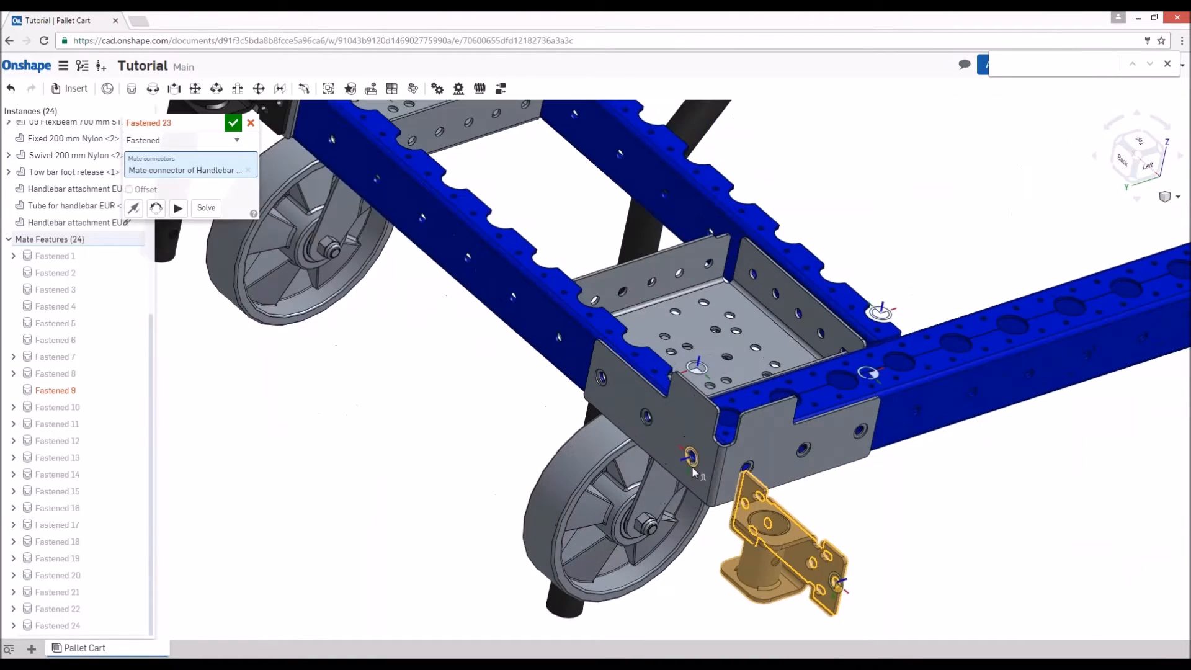
click(696, 454)
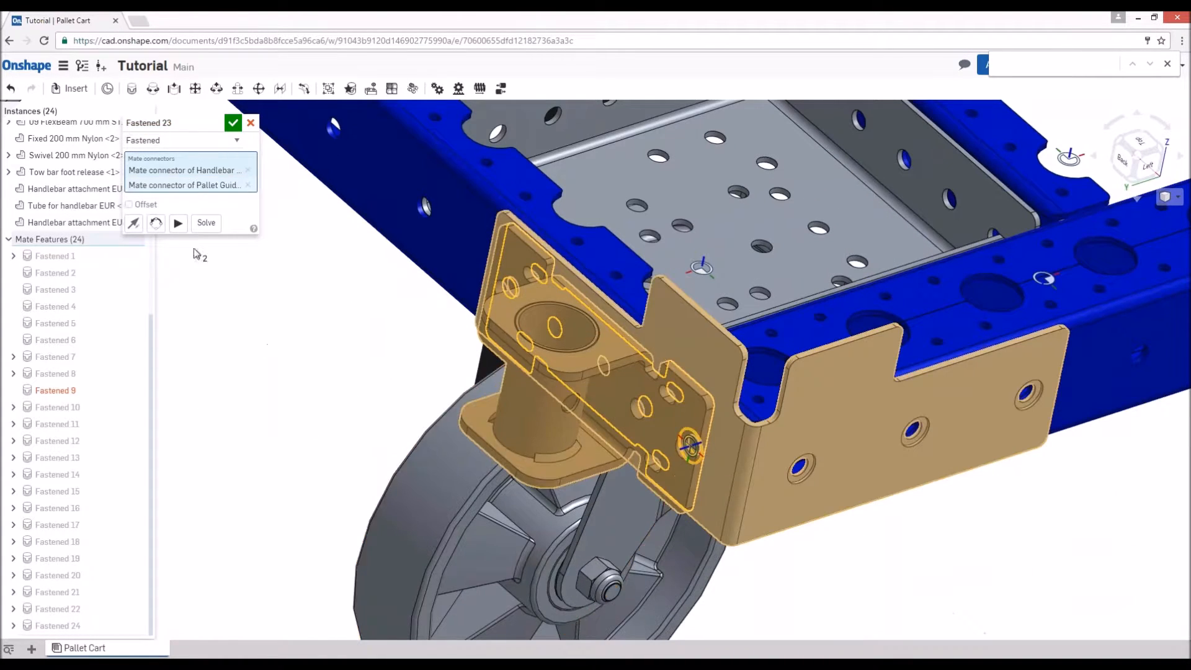
click(233, 123)
- Start a Fastened mate at the bottom end of one leg of the Tube for handlebar EUR
scroll(408, 445, down, 6)
scroll(497, 428, up, 3)
scroll(663, 437, down, 1)
scroll(664, 438, down, 3)
scroll(572, 518, up, 3)
key(m)
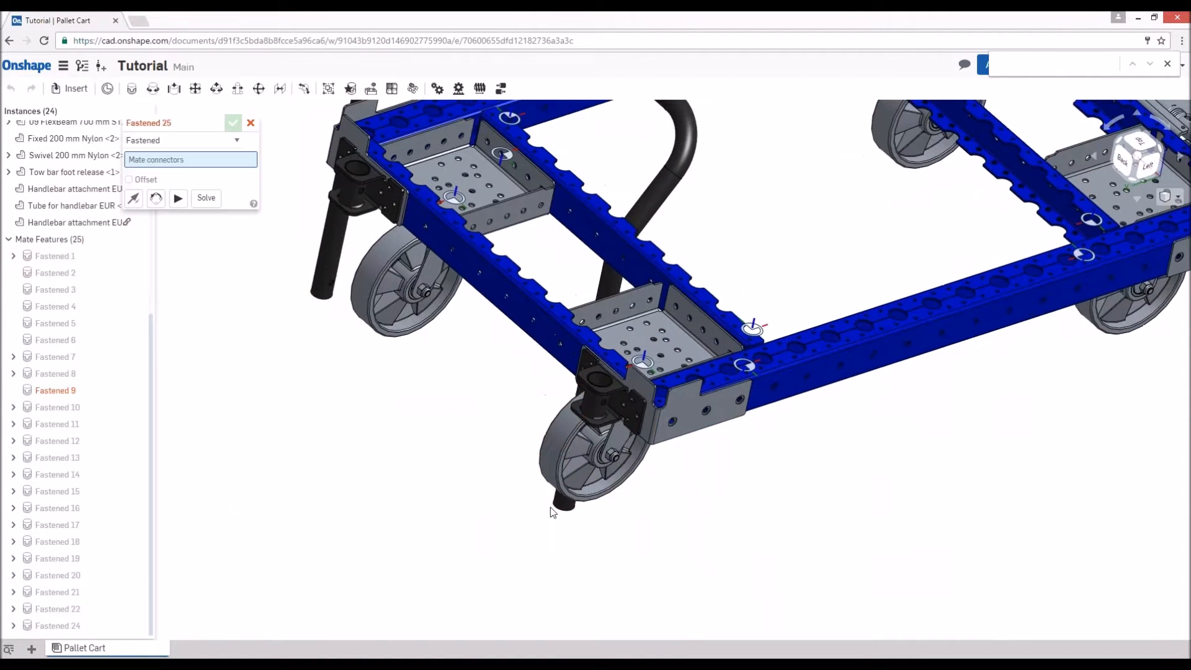
click(562, 502)
- Mate the tube's leg end to the bottom centre of the back right handlebar attachment's sleeve
scroll(352, 193, up, 3)
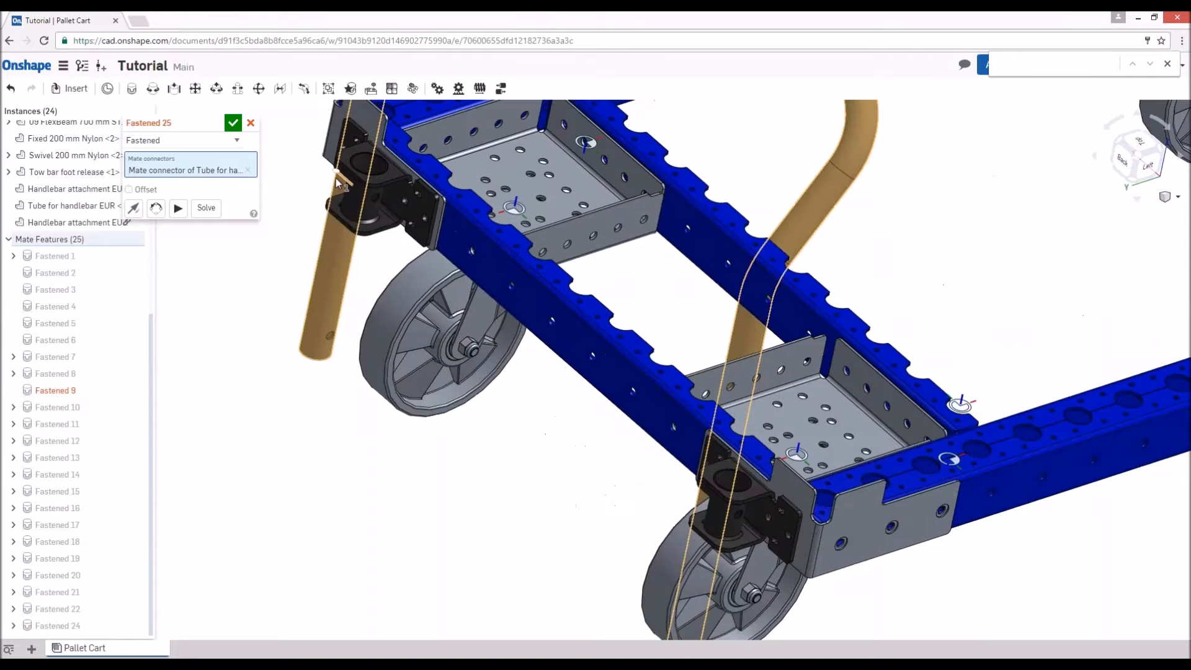
right_drag(354, 190, 340, 229)
scroll(311, 149, up, 3)
scroll(383, 186, up, 5)
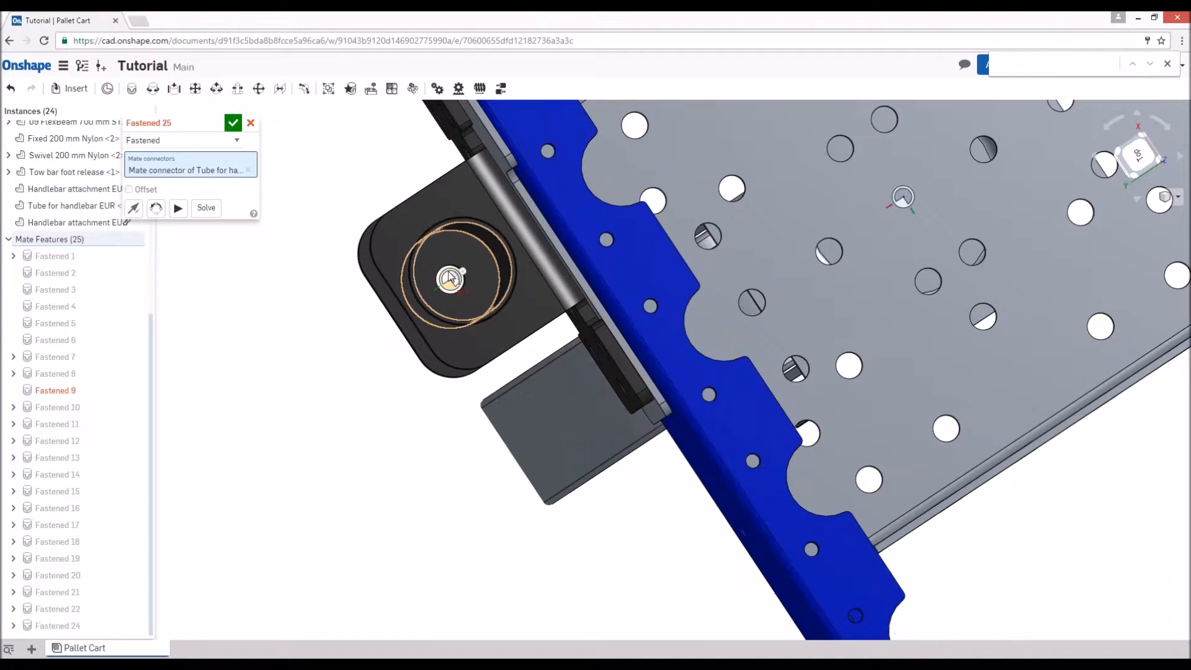
click(450, 278)
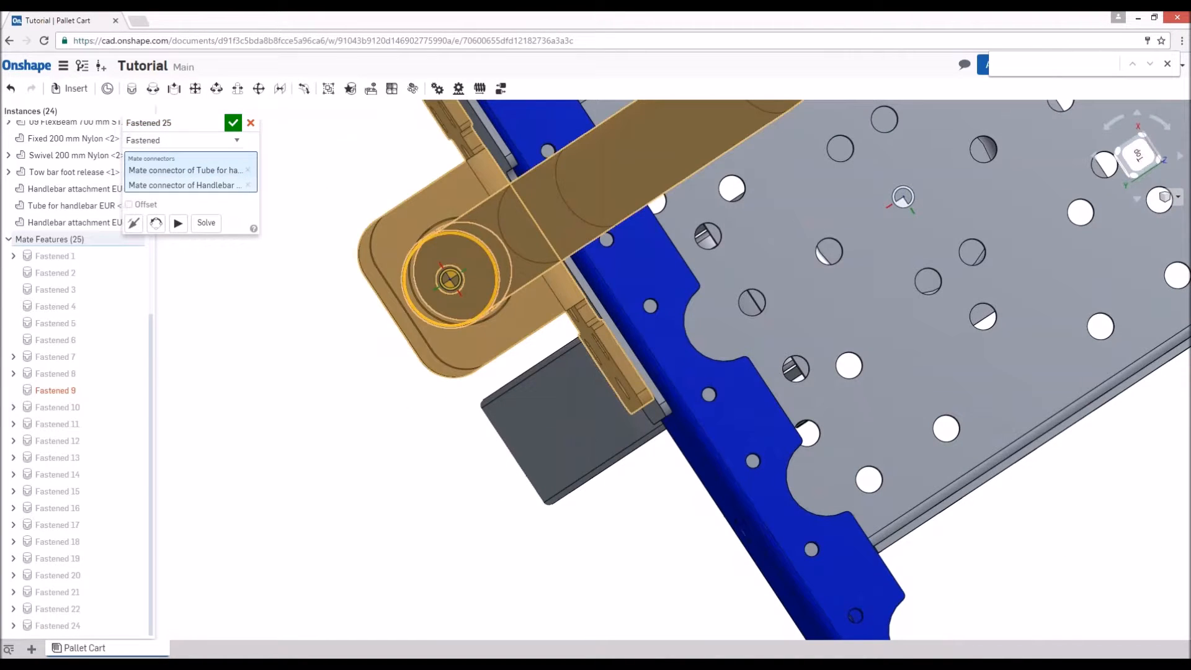
- Rotate the handlebar tube's mate orientation until the second leg lines up with the back left attachment
scroll(414, 317, up, 3)
scroll(400, 308, down, 10)
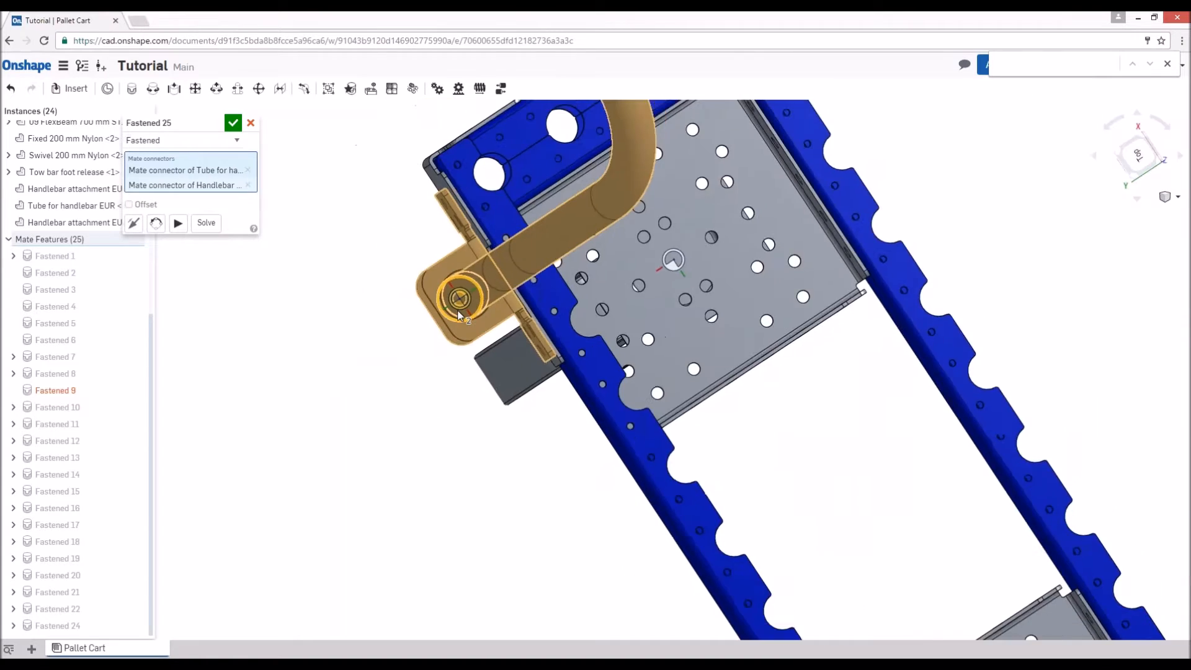
right_drag(644, 373, 684, 353)
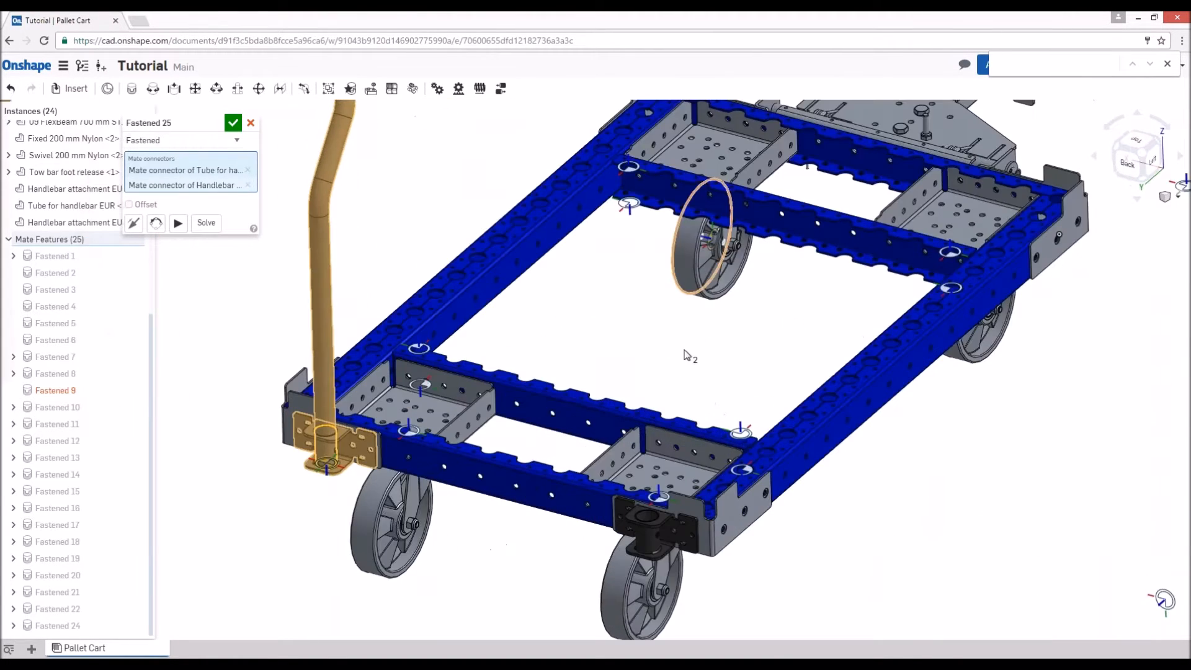
scroll(650, 335, down, 4)
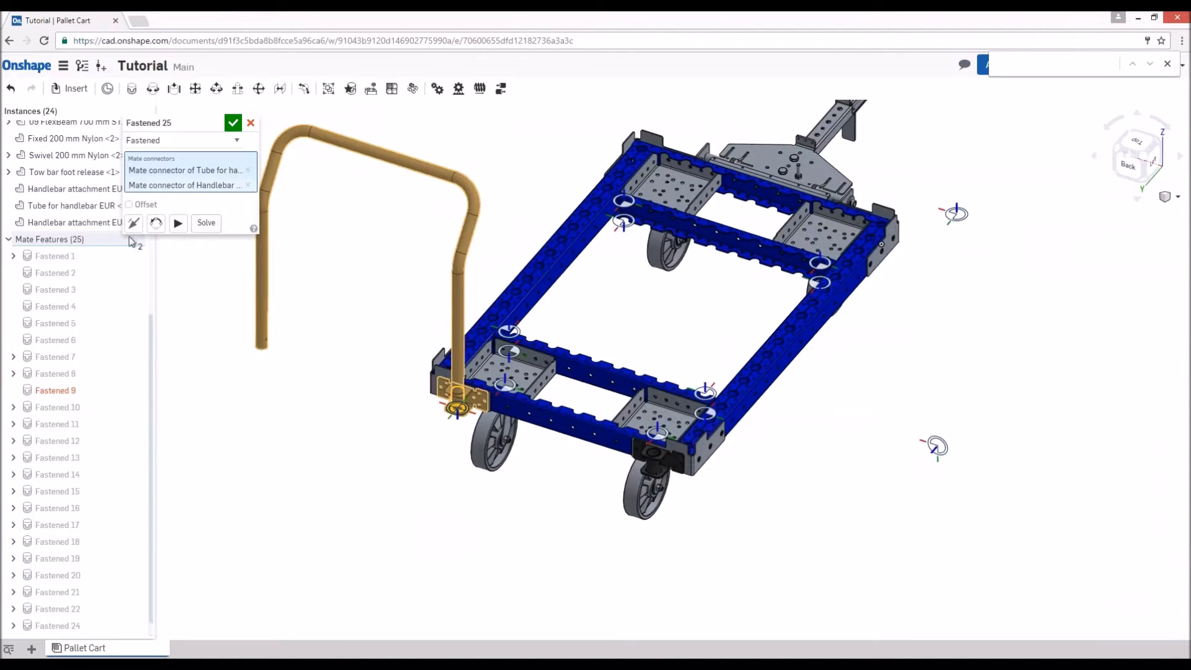
click(155, 223)
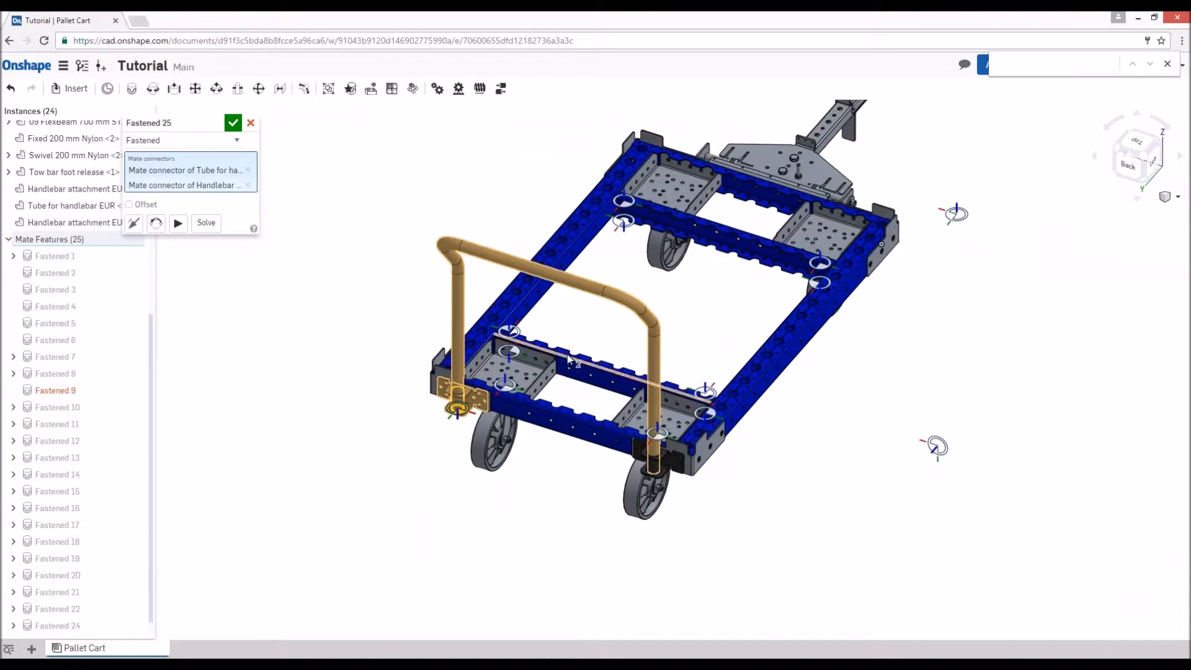
- Accept the handlebar tube's Fastened mate to the back right handlebar attachment
click(234, 124)
scroll(779, 519, down, 4)
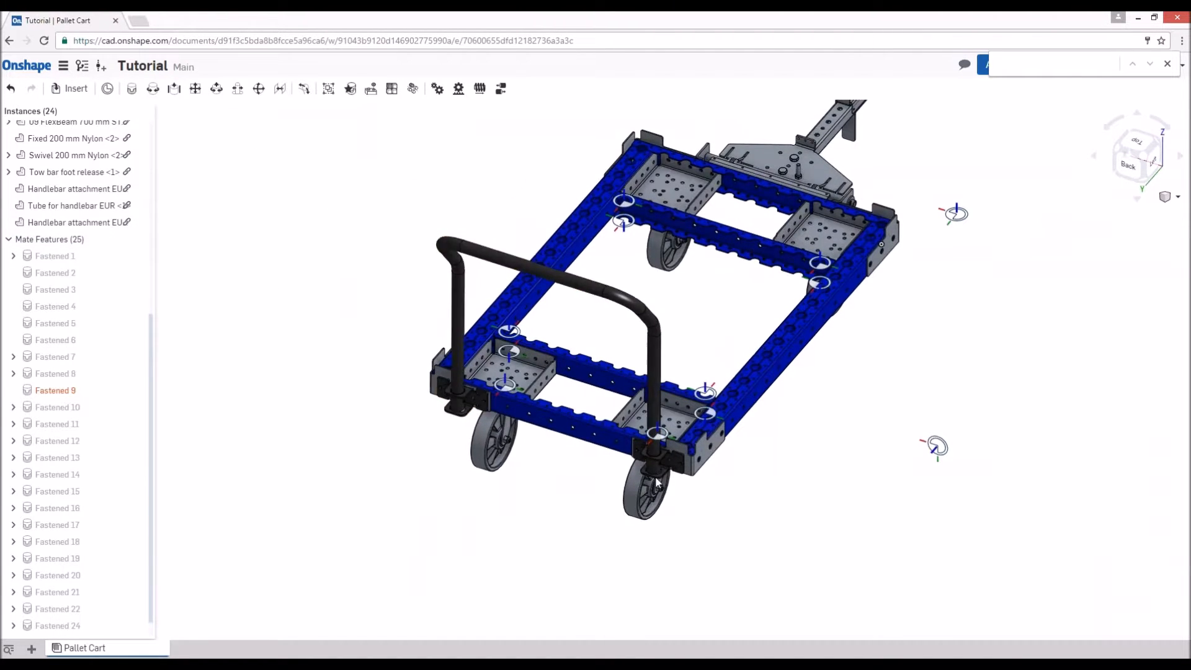
- Hide all mate connectors in the cart assembly and collapse the list of mate features
right_drag(777, 367, 757, 466)
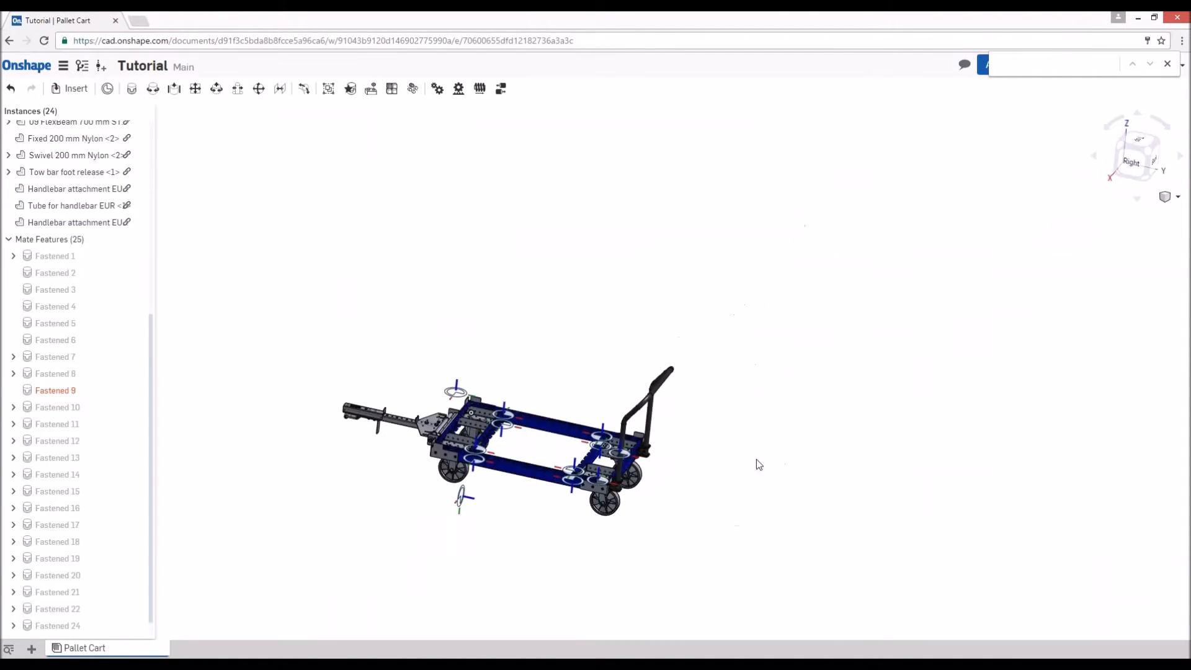
click(1138, 139)
scroll(608, 481, up, 2)
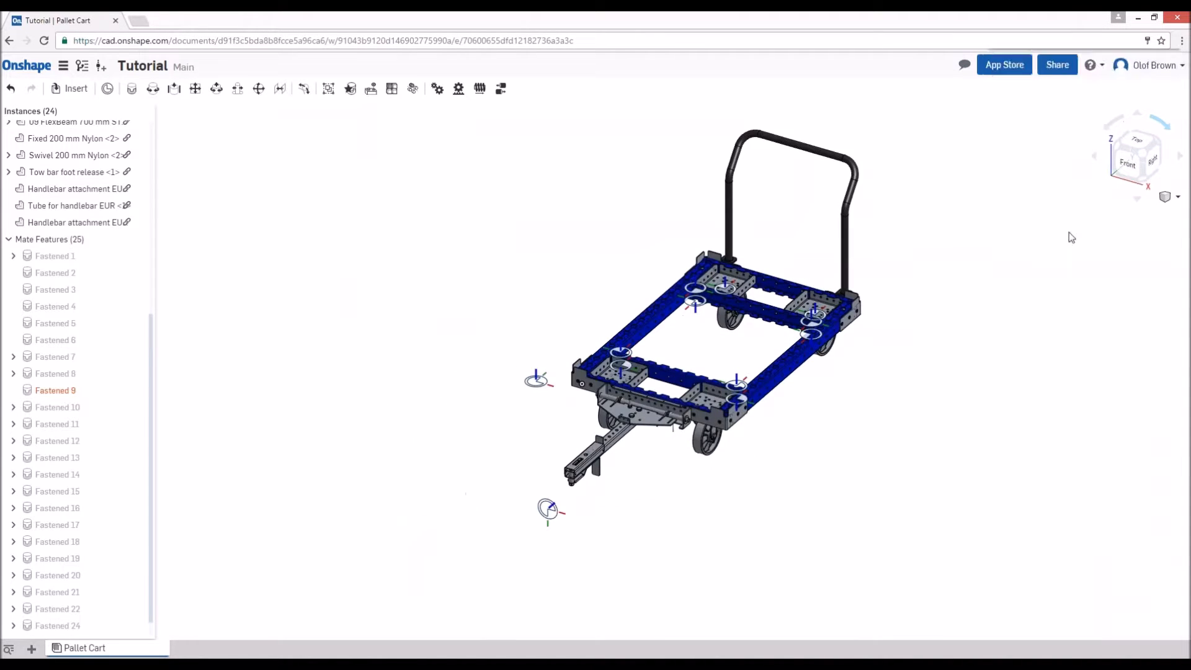
scroll(608, 481, up, 3)
right_click(529, 523)
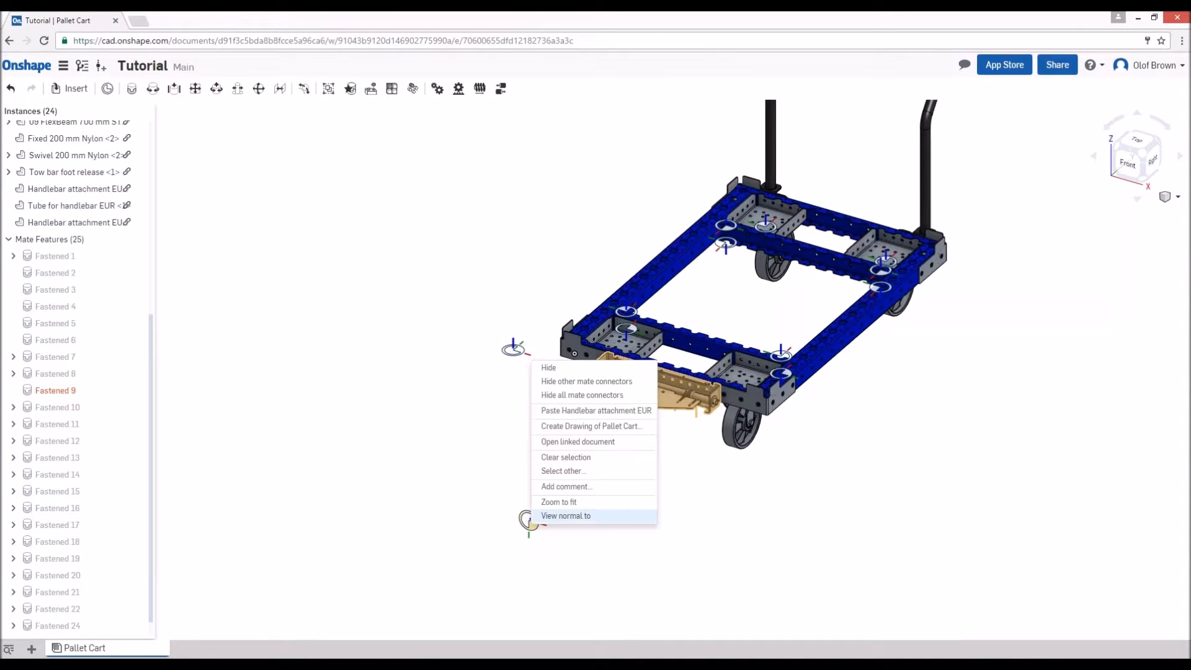
click(617, 397)
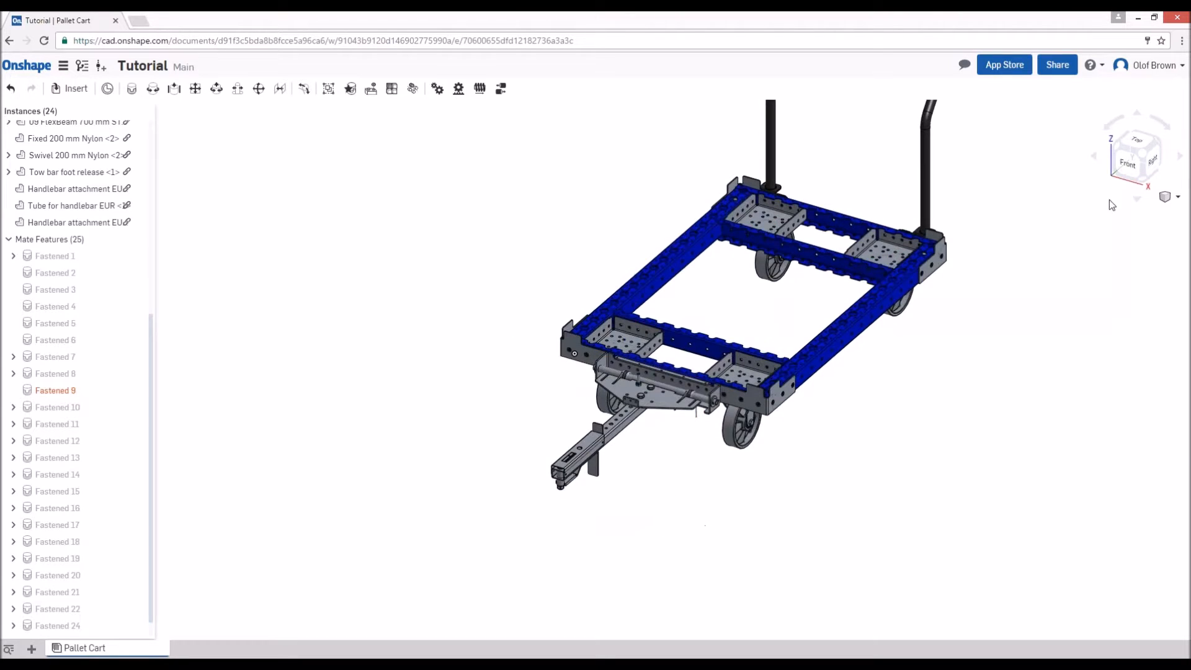
click(1148, 154)
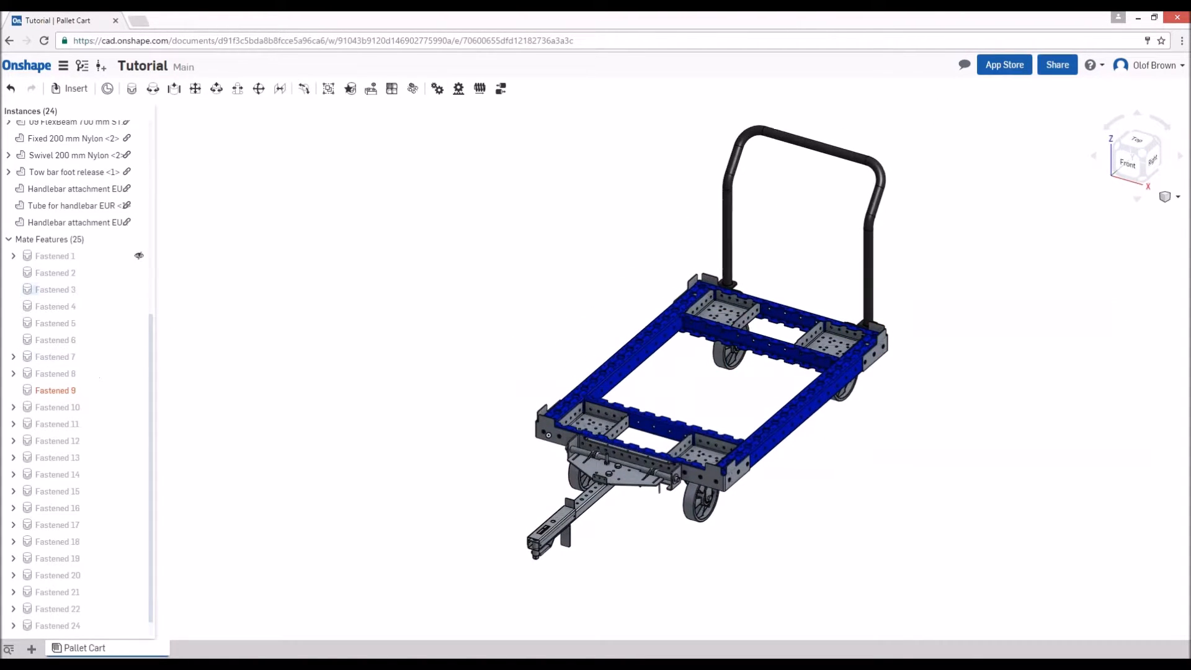
click(9, 241)
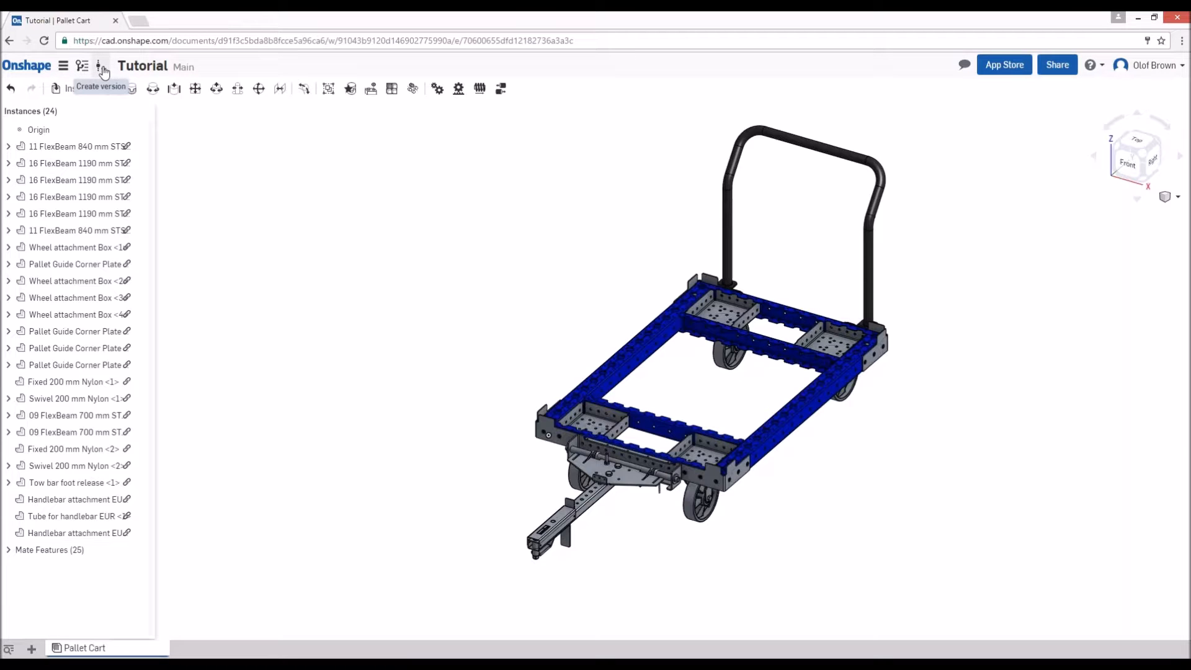
- Create a version from Main named "Issue A - Pallet Cart" and check it in the versions and history
click(103, 72)
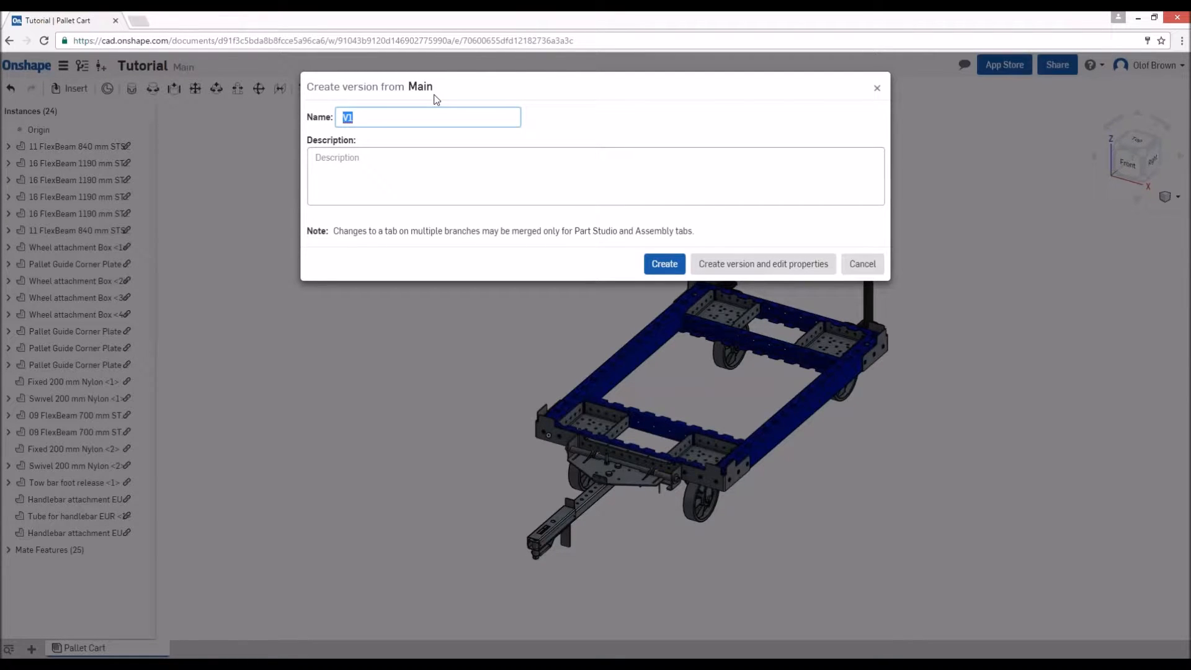
key(BackSpace)
text(Issue A - Pallet Cart)
click(661, 267)
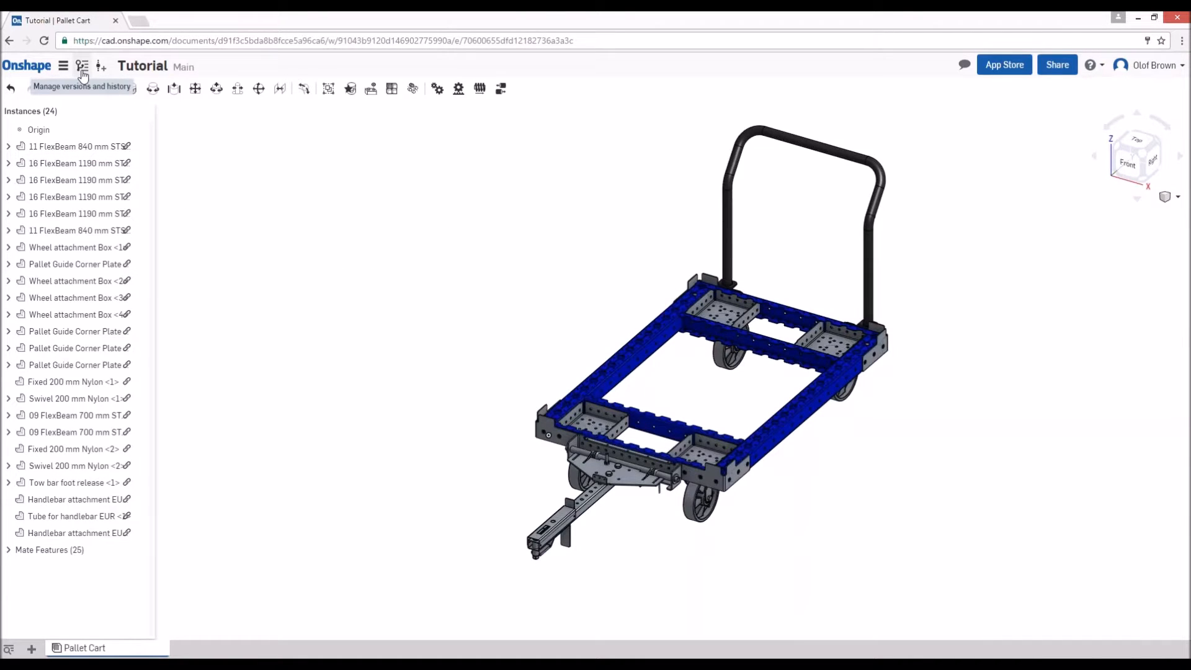
click(83, 67)
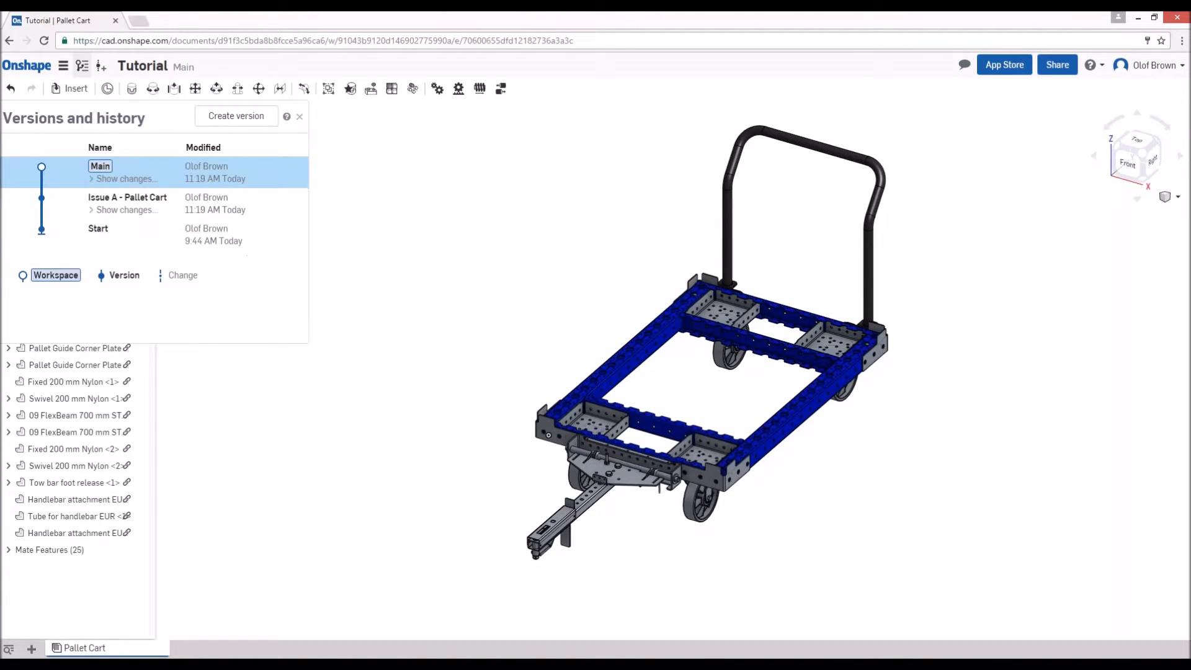
click(299, 116)
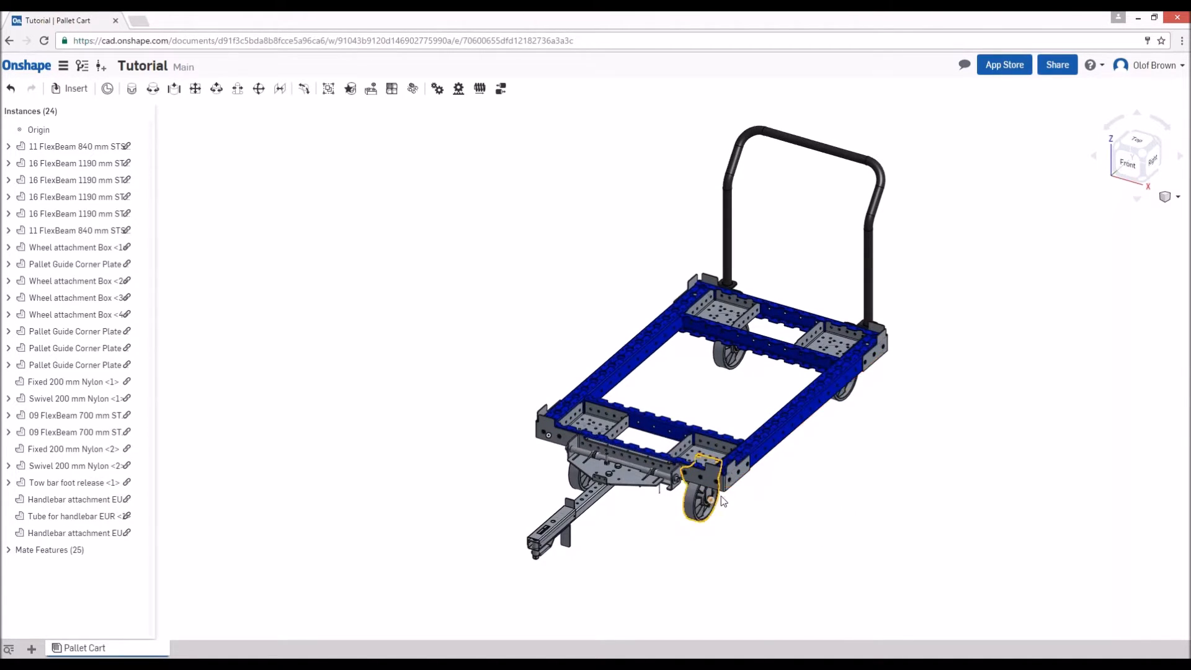
click(730, 478)
click(751, 506)
scroll(737, 500, up, 3)
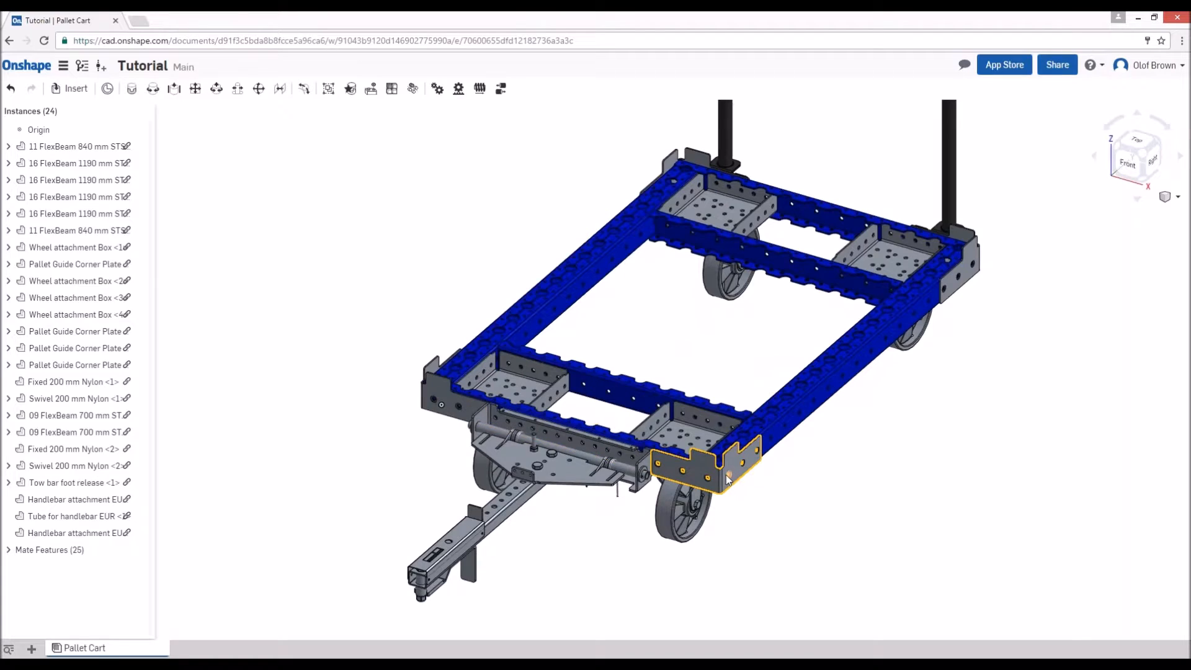
click(728, 480)
right_click(427, 371)
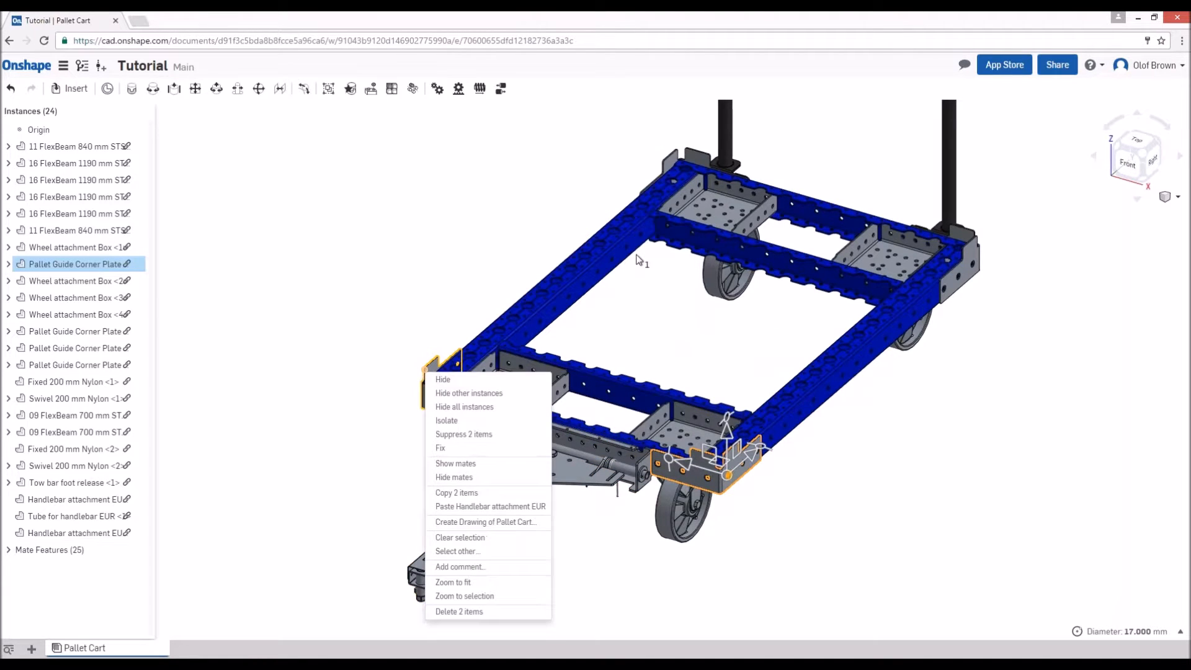
right_click(685, 158)
right_click(433, 360)
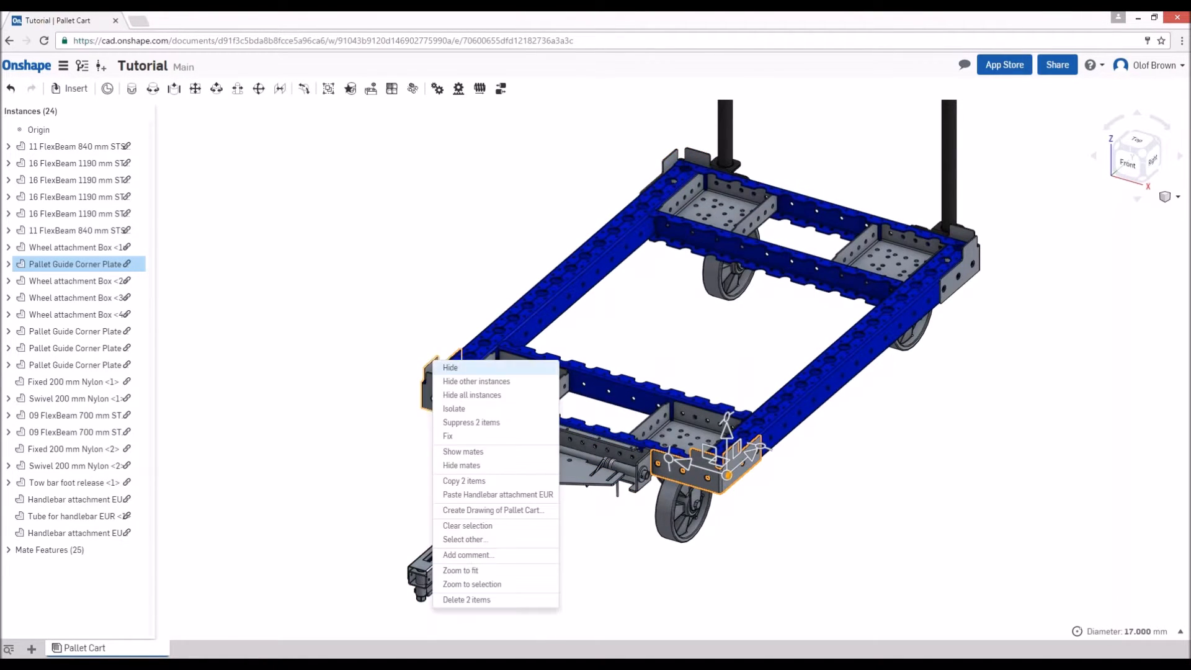
right_click(977, 240)
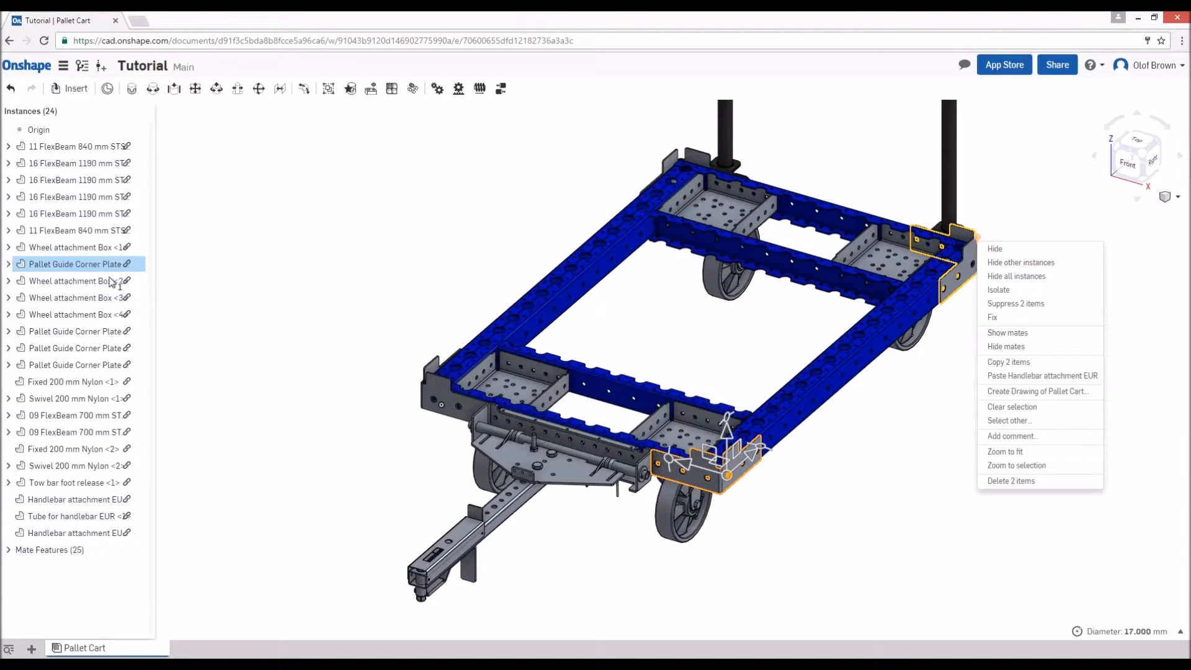
- Delete the Pallet Guide Corner Plates at the front left, front right and back right corners of the frame
click(87, 271)
right_click(70, 332)
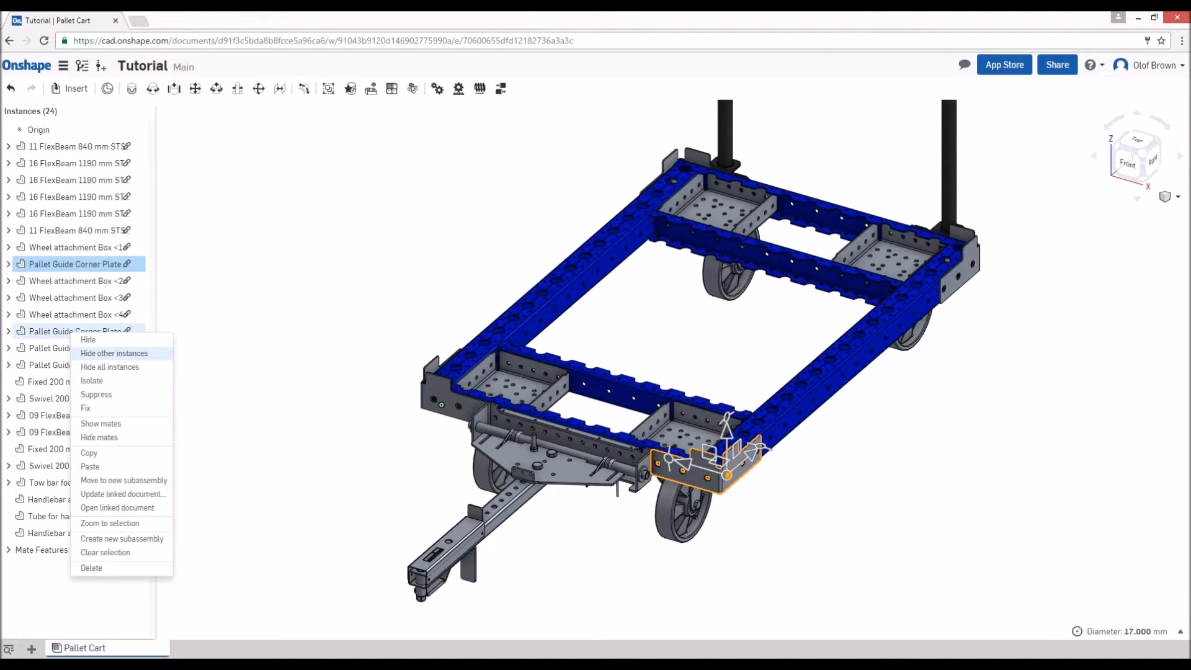
key(Escape)
right_click(45, 369)
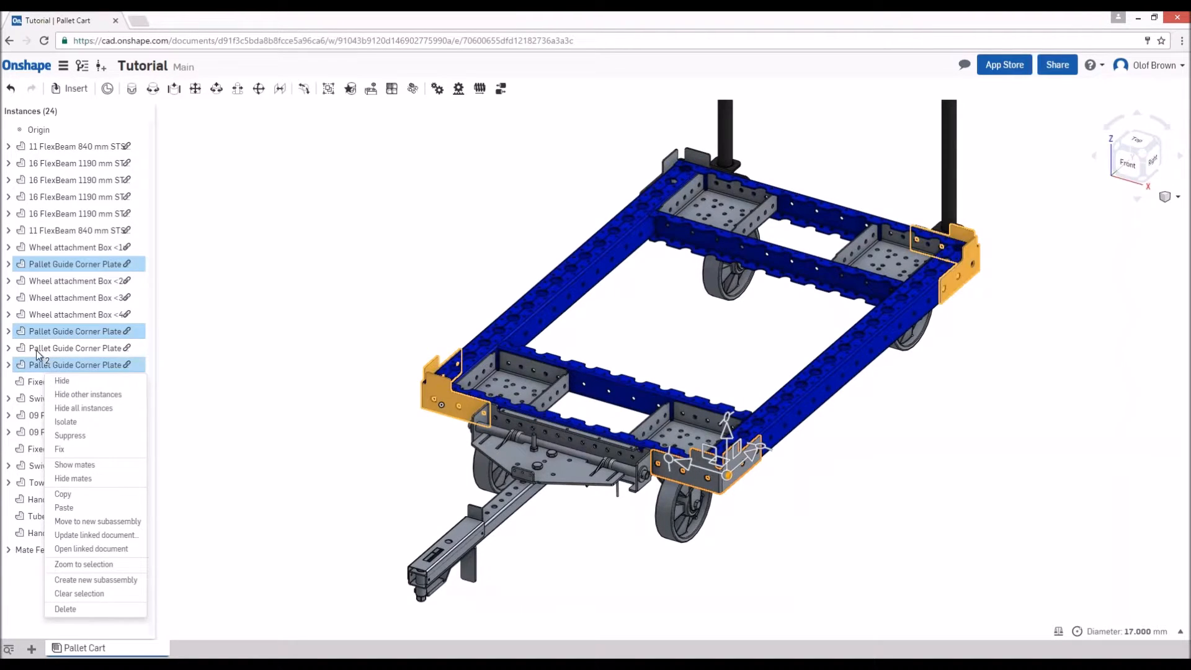
click(65, 609)
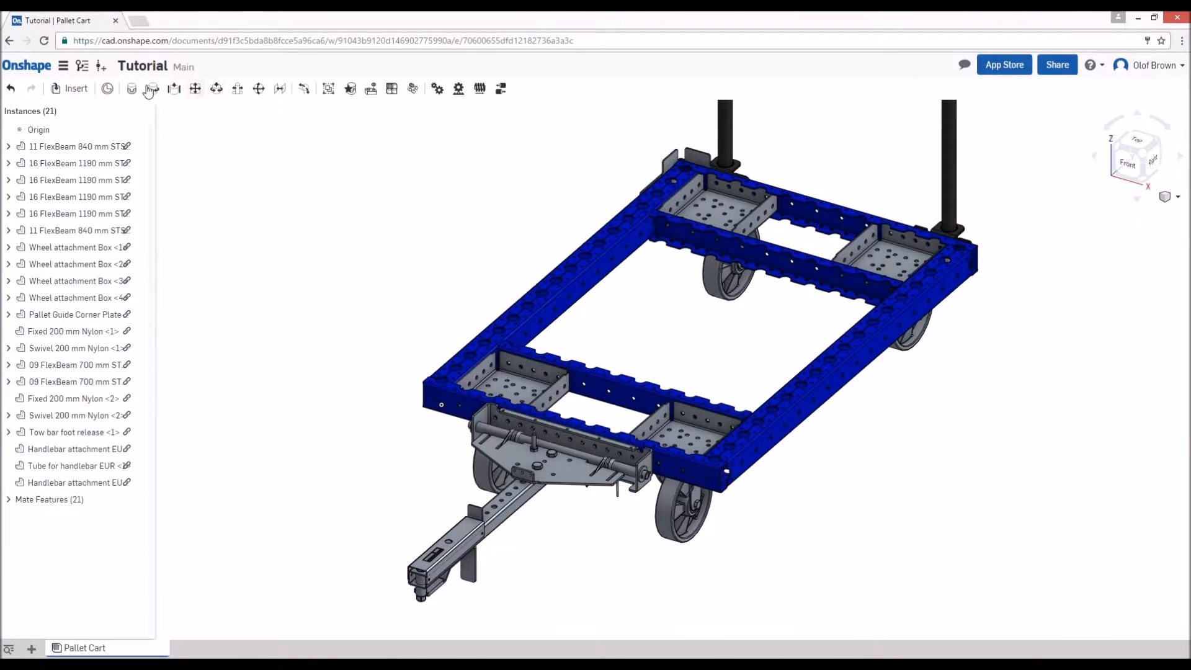
- Find "beam to" in FQ Building Blocks and insert one Beam to Beam - Corner Plate below the frame's front right corner
key(i)
click(247, 131)
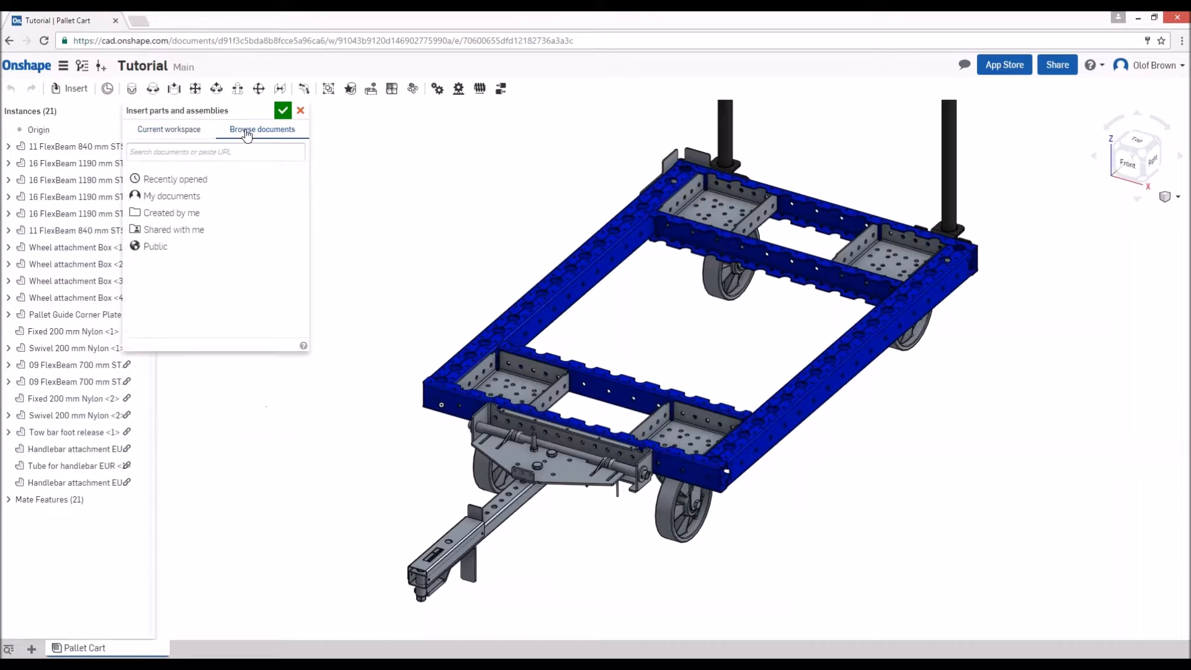
click(171, 187)
click(176, 275)
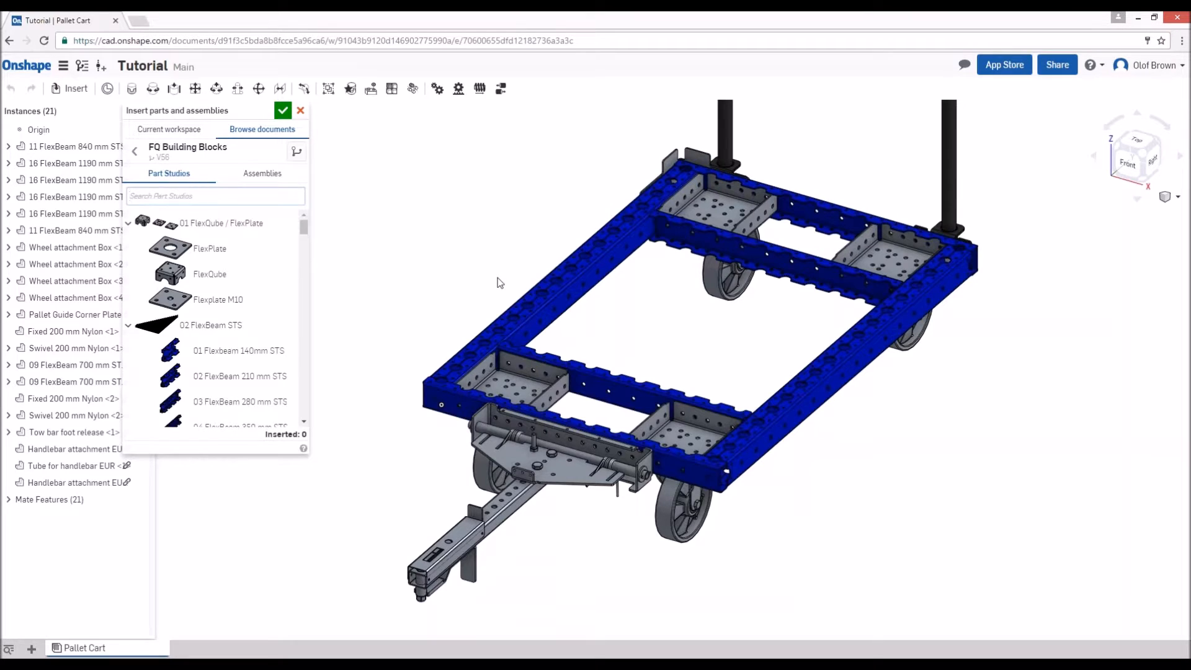
text(beam to)
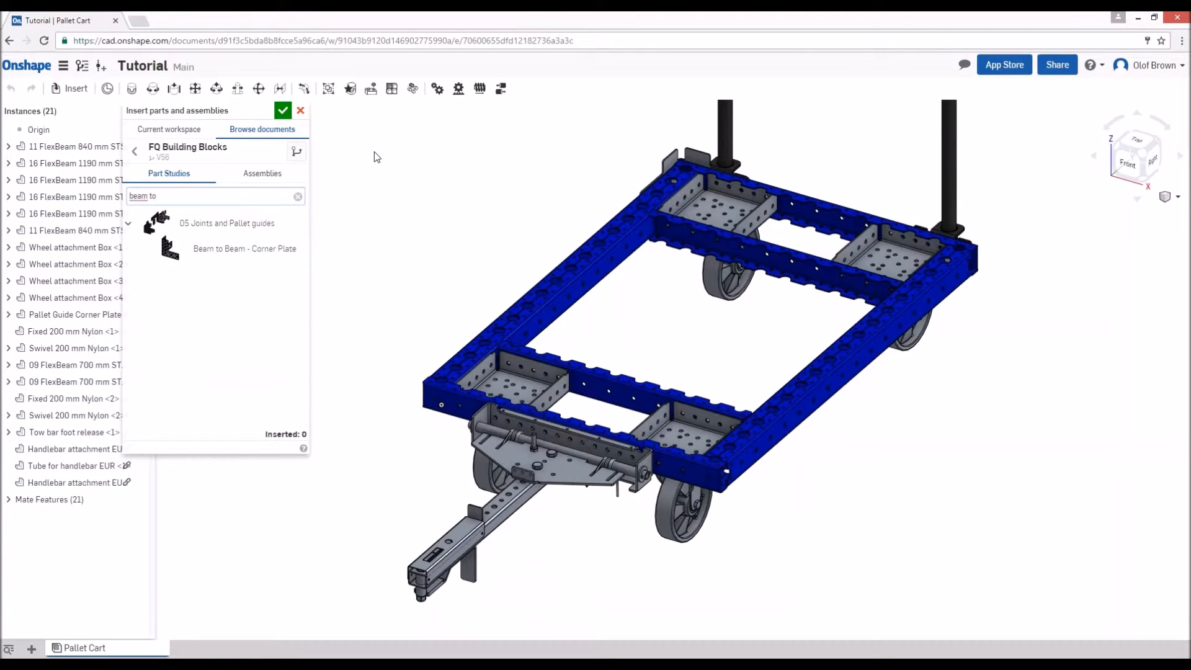
click(236, 248)
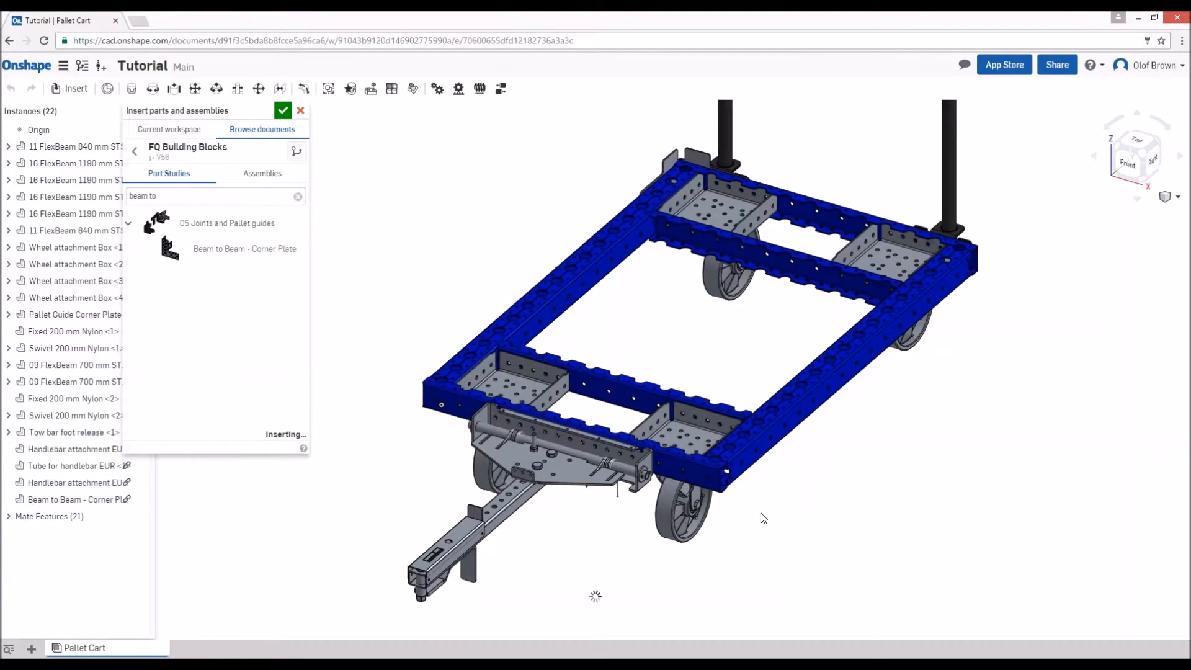
click(761, 561)
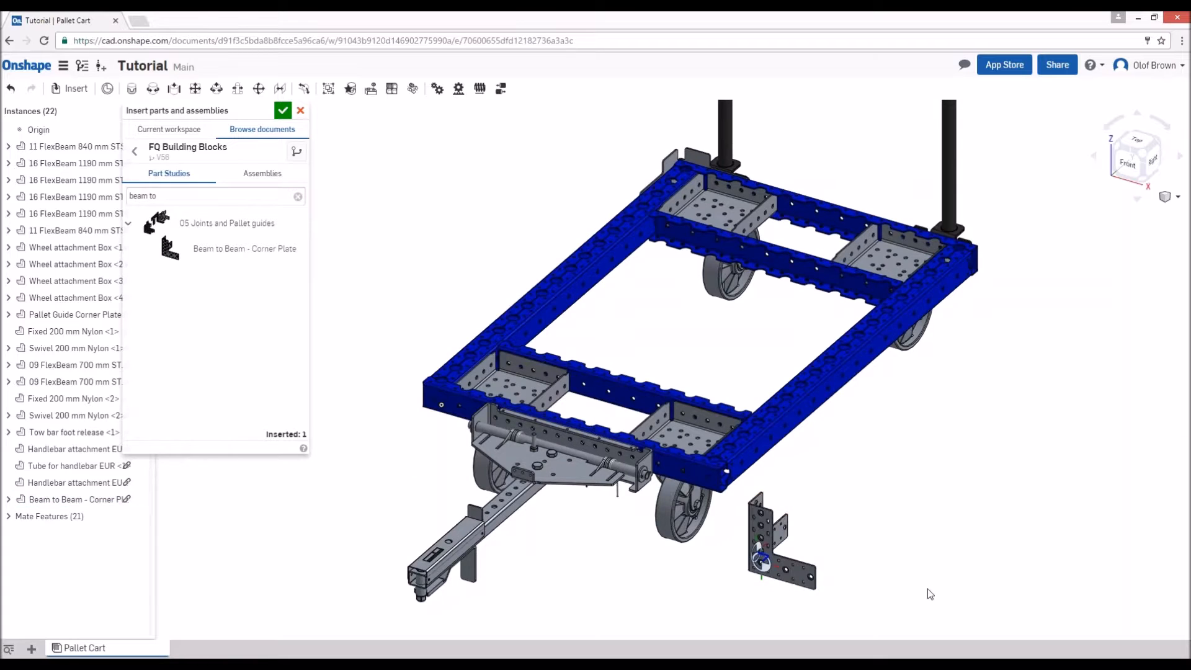
- Begin replacing the part search term for FQ Building Blocks
triple_click(182, 199)
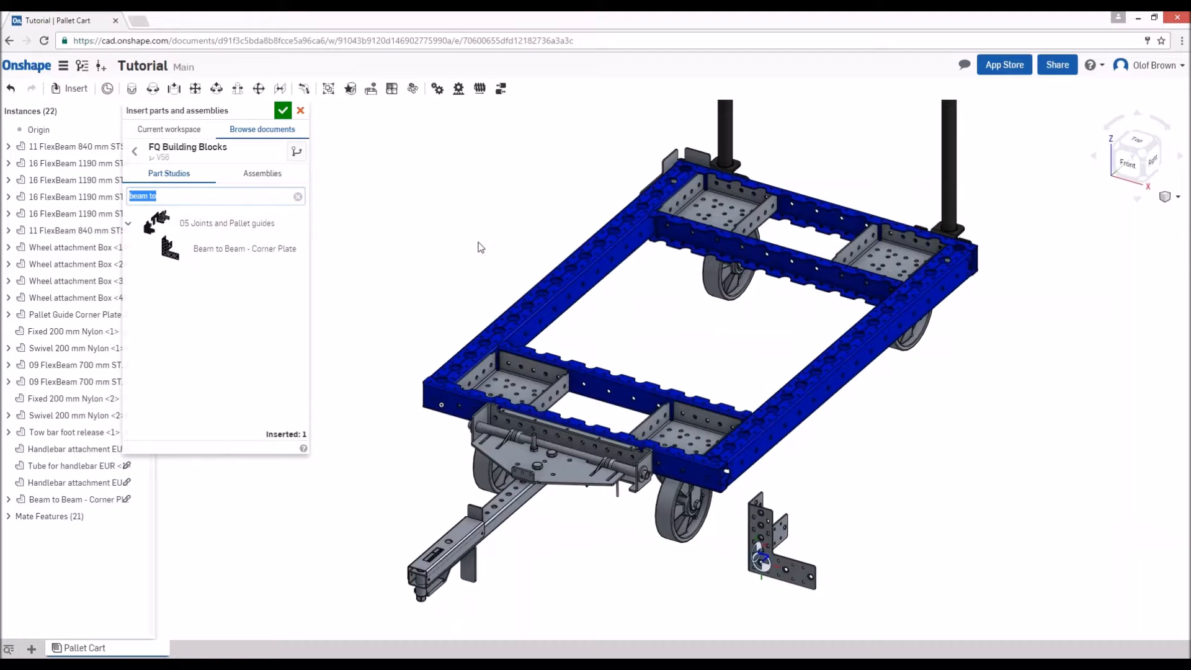
- Browse all FQ Building Blocks parts and insert one 17 FlexBeam 1260 mm STS beside the cart's right side
key(BackSpace)
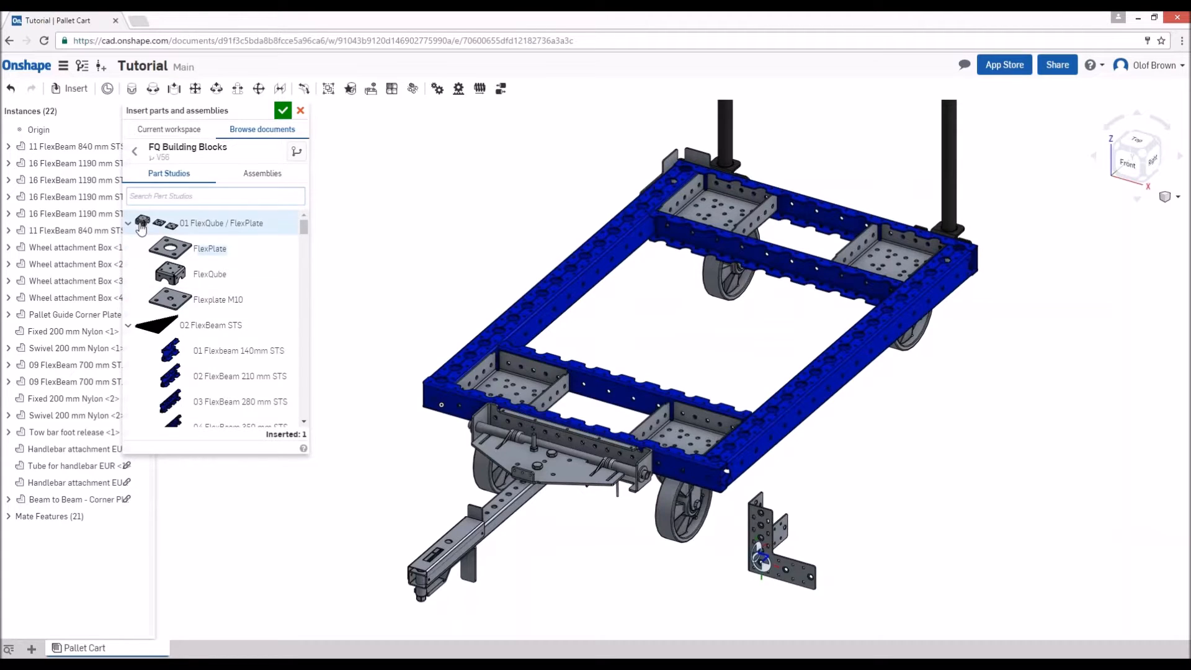
click(129, 223)
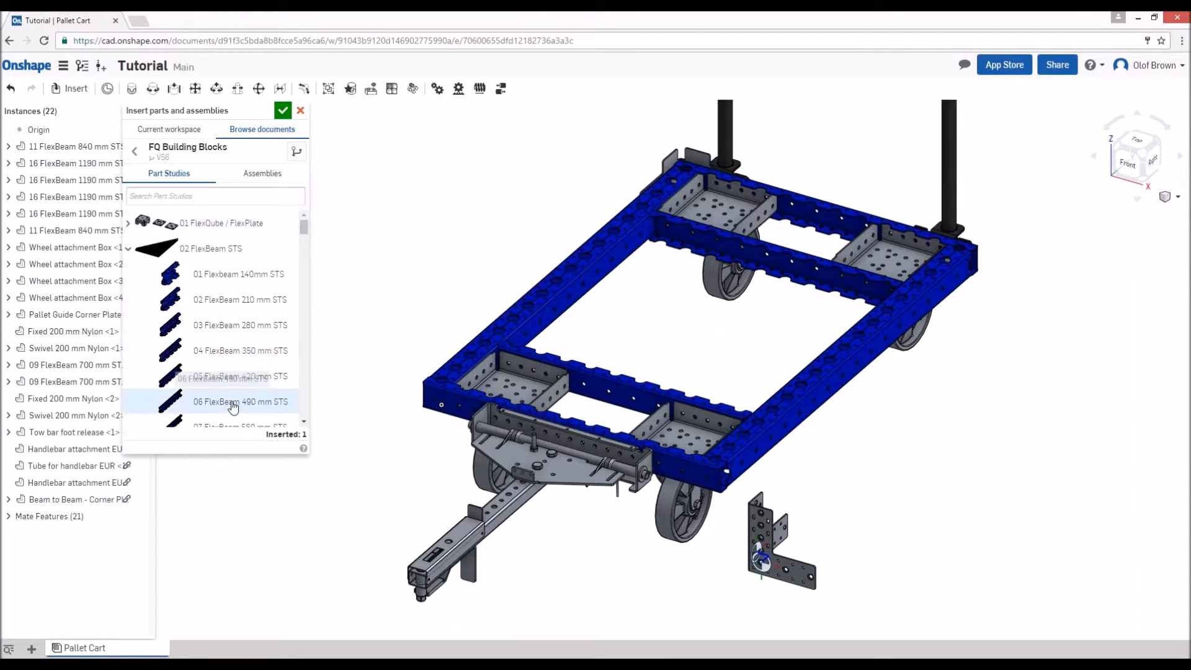
scroll(296, 230, down, 5)
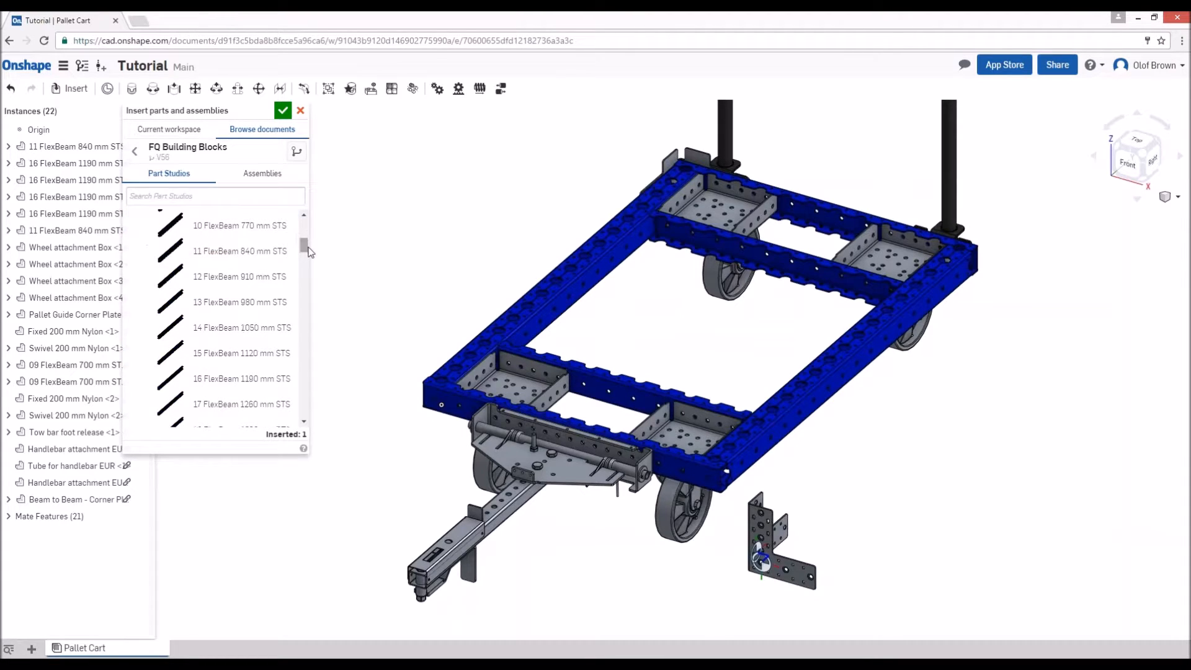
click(283, 409)
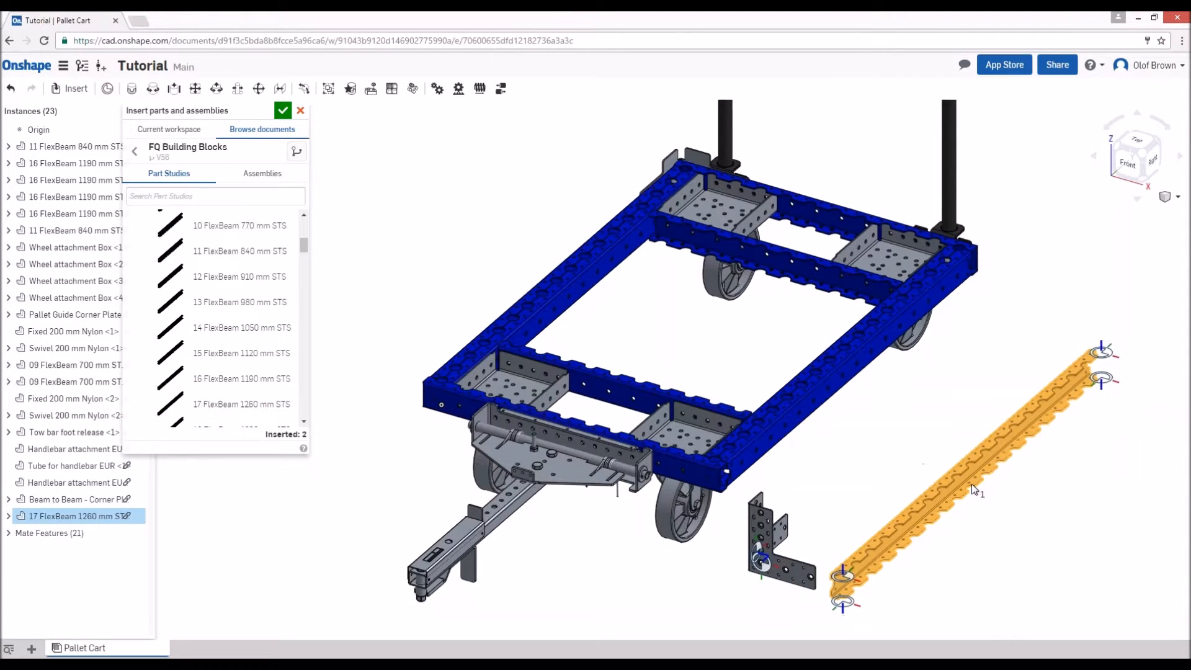
click(971, 484)
click(283, 110)
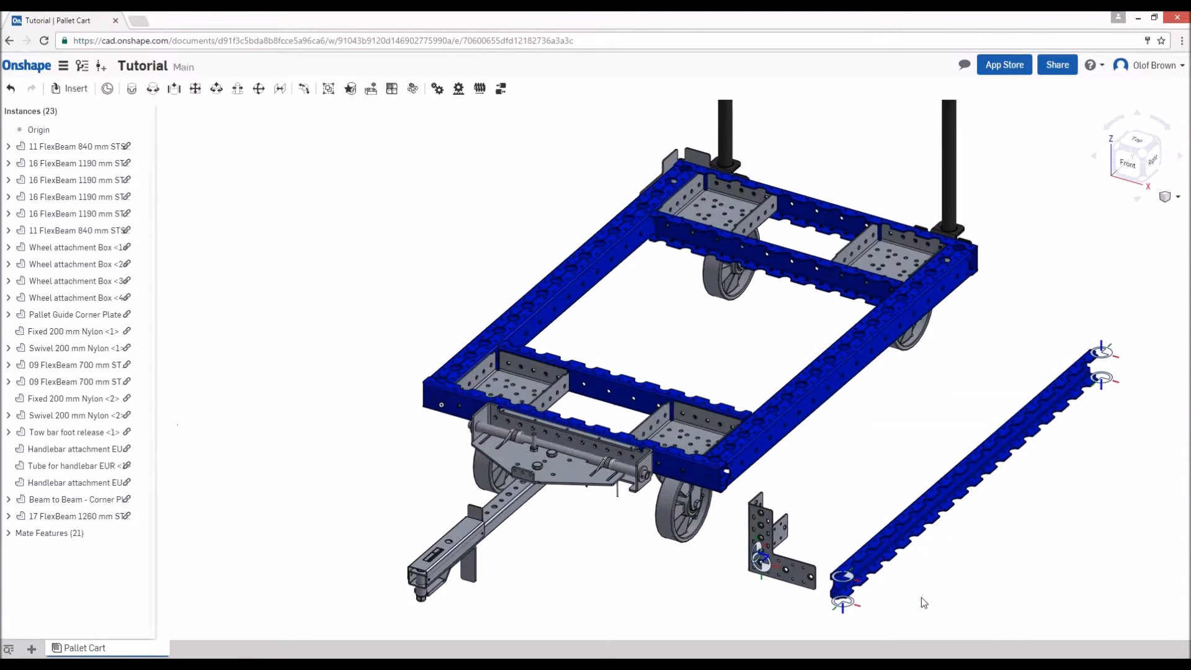
- Fasten the loose corner plate to the end hole of the front 11 FlexBeam 840 mm, reoriented to wrap the front right corner
right_drag(699, 581, 576, 569)
scroll(524, 516, up, 4)
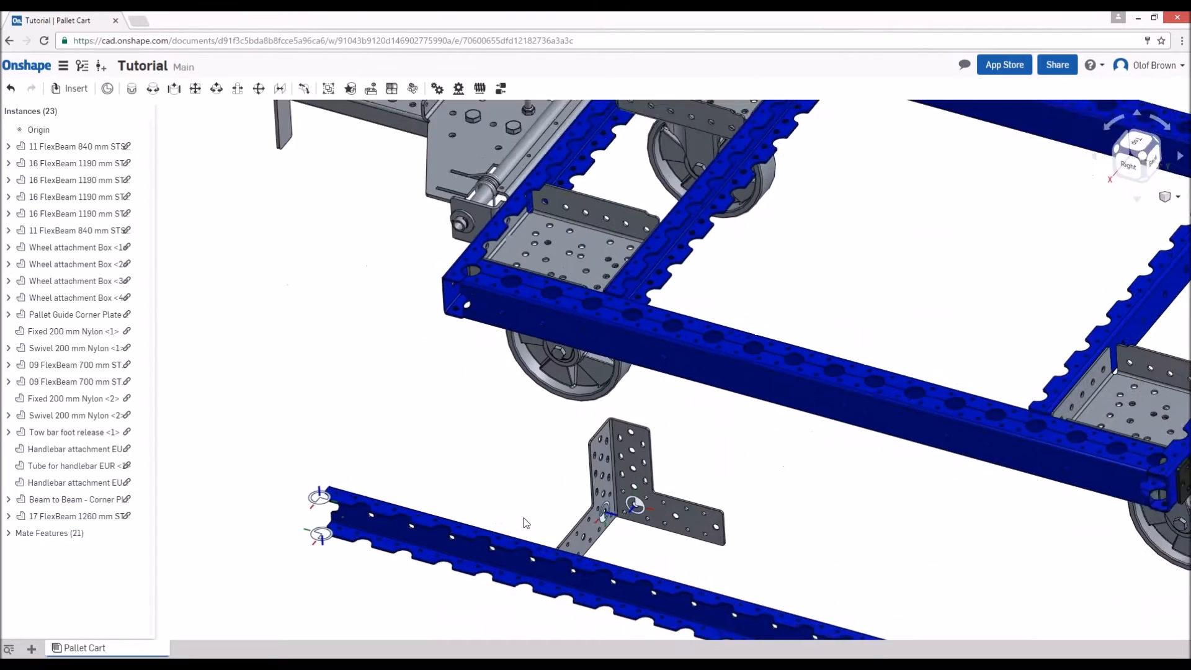
key(m)
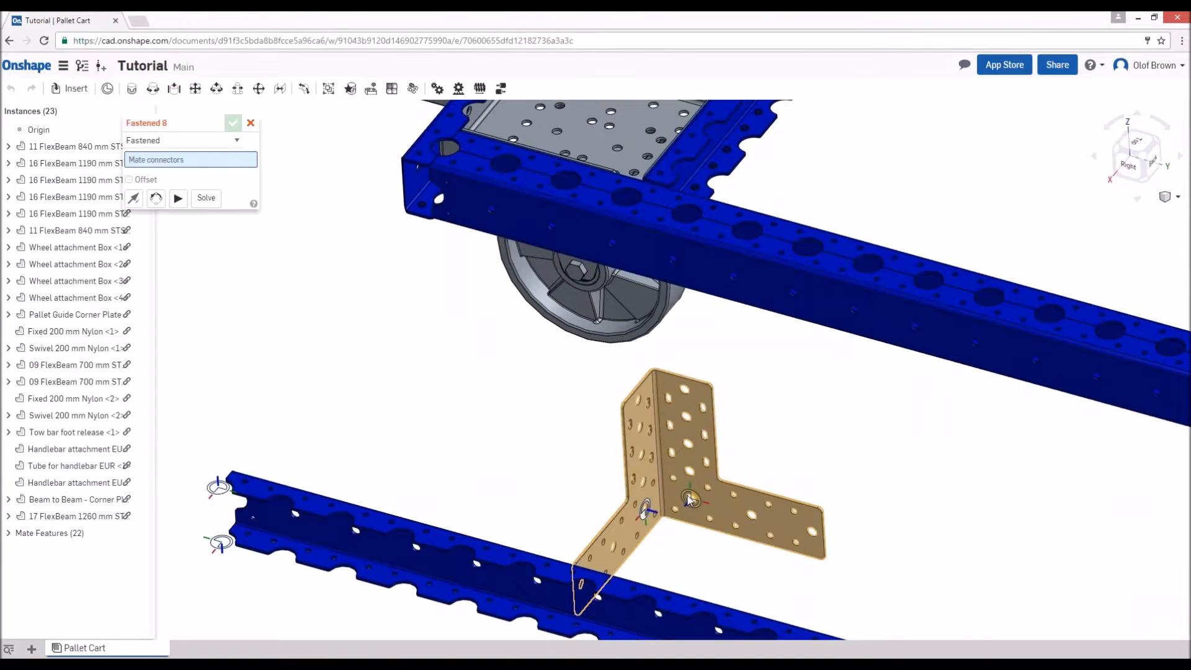
click(690, 500)
scroll(556, 465, down, 3)
right_drag(444, 415, 611, 444)
scroll(655, 397, up, 2)
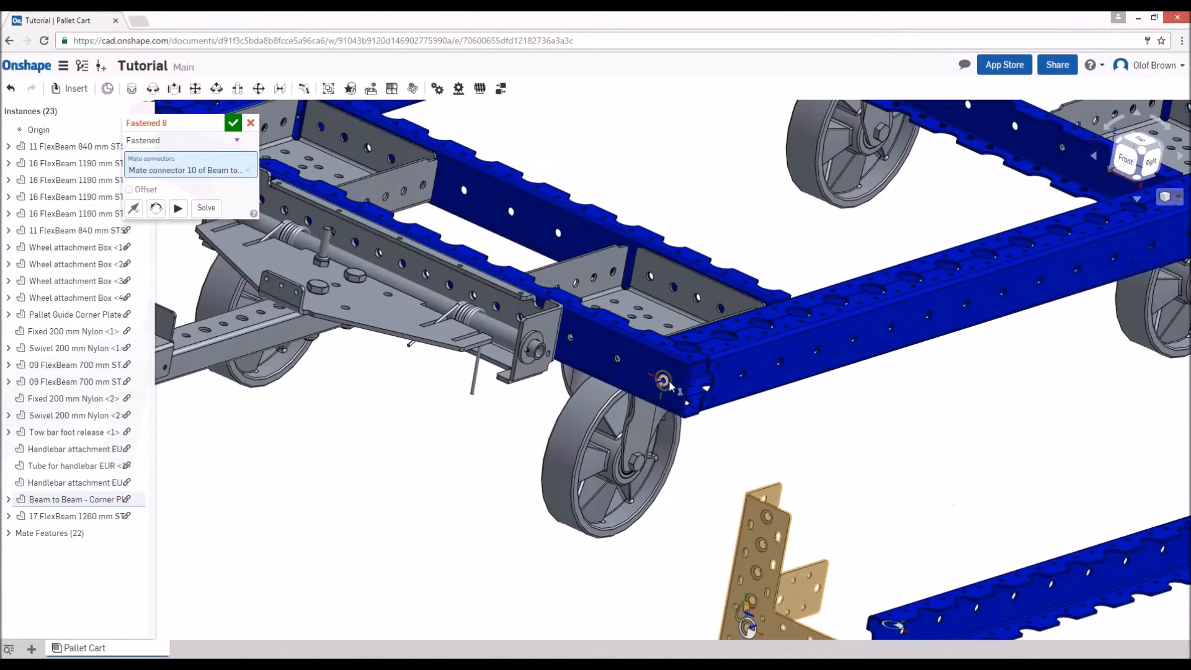
click(665, 382)
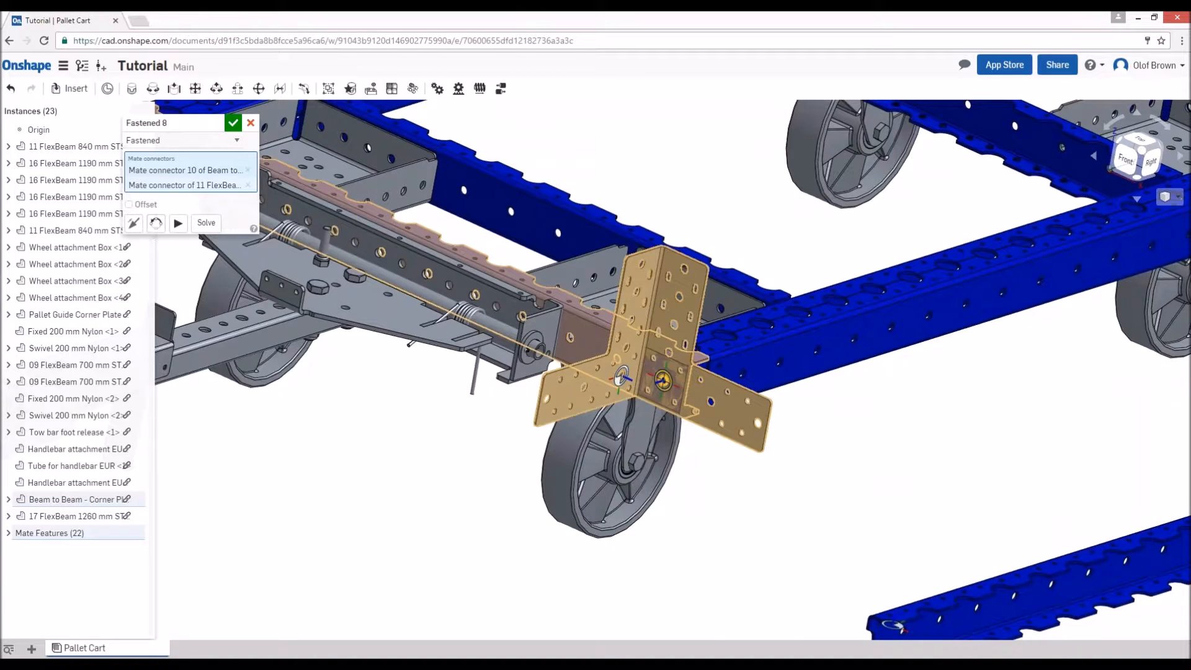
click(156, 224)
click(156, 223)
click(156, 223)
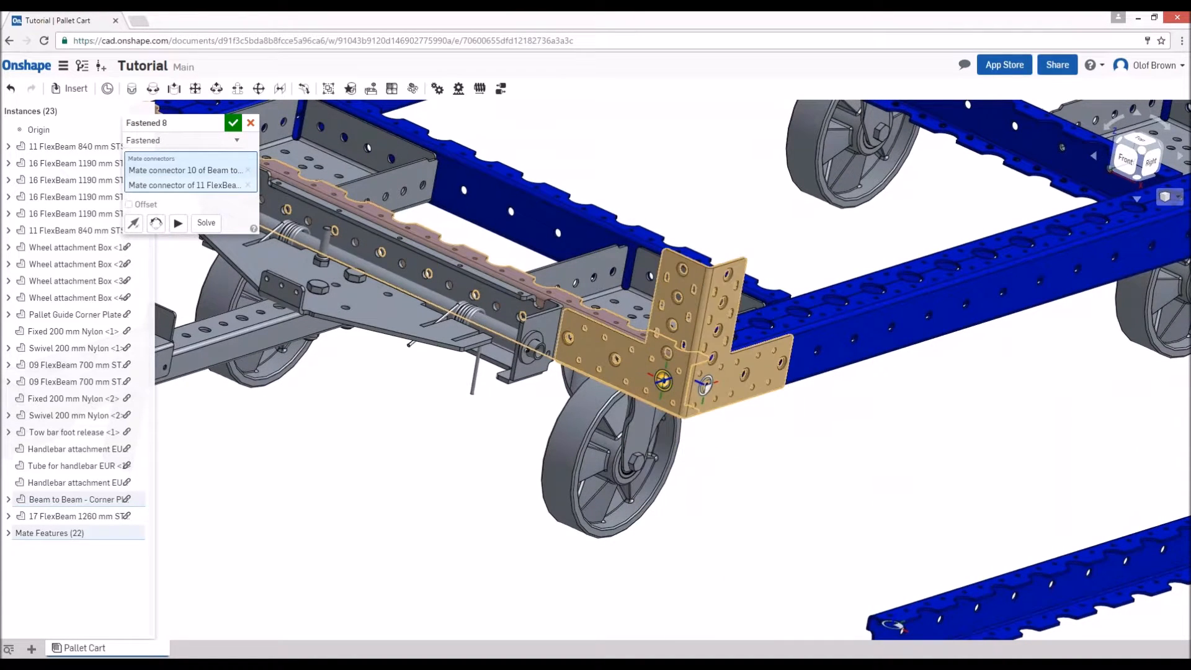
click(230, 127)
- Duplicate the Beam to Beam - Corner Plate mounted on the front right corner
scroll(557, 405, down, 3)
click(637, 338)
key(ctrl+c)
key(ctrl+v)
right_drag(310, 277, 456, 332)
scroll(727, 394, down, 3)
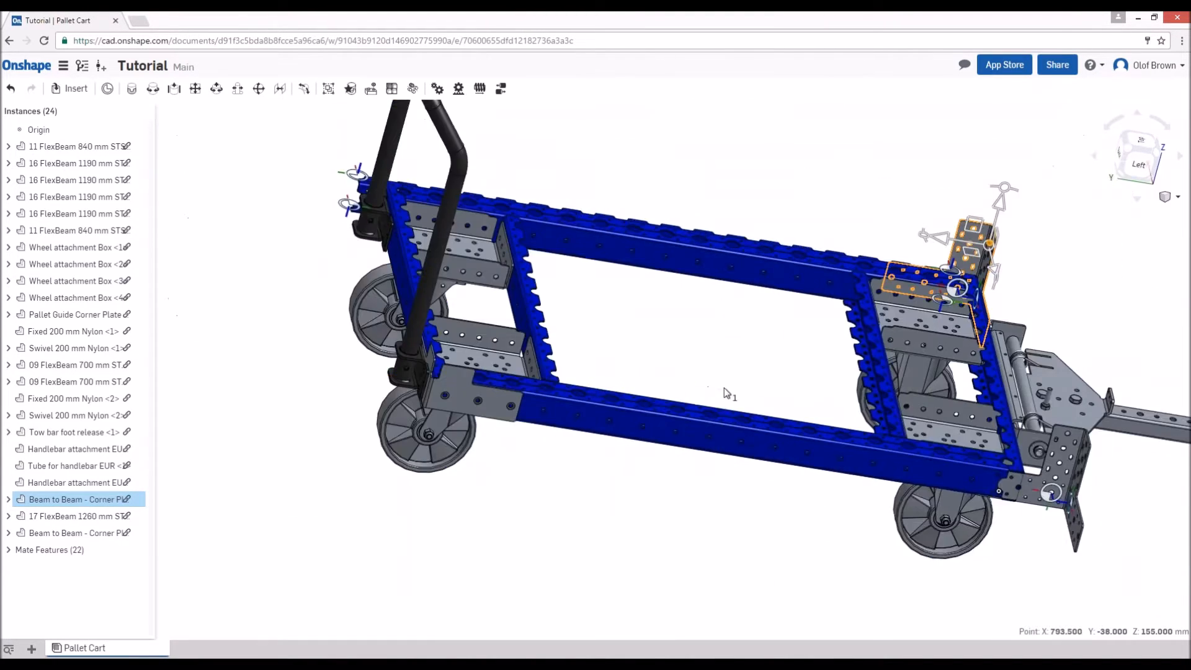
- Fasten the copied corner plate to the front 11 FlexBeam 840 mm so it wraps the frame's front left corner
scroll(1080, 509, up, 5)
middle_drag(1079, 508, 887, 479)
right_drag(886, 479, 932, 496)
scroll(1000, 478, up, 1)
key(m)
scroll(1000, 478, up, 2)
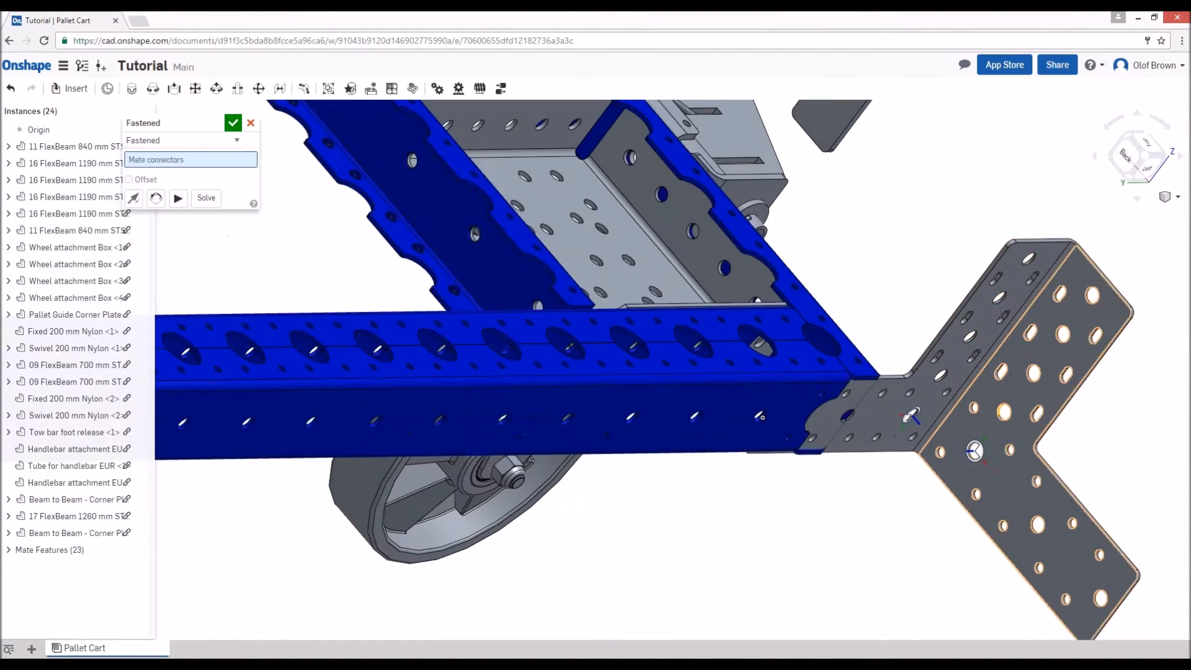
click(975, 452)
right_drag(809, 421, 868, 412)
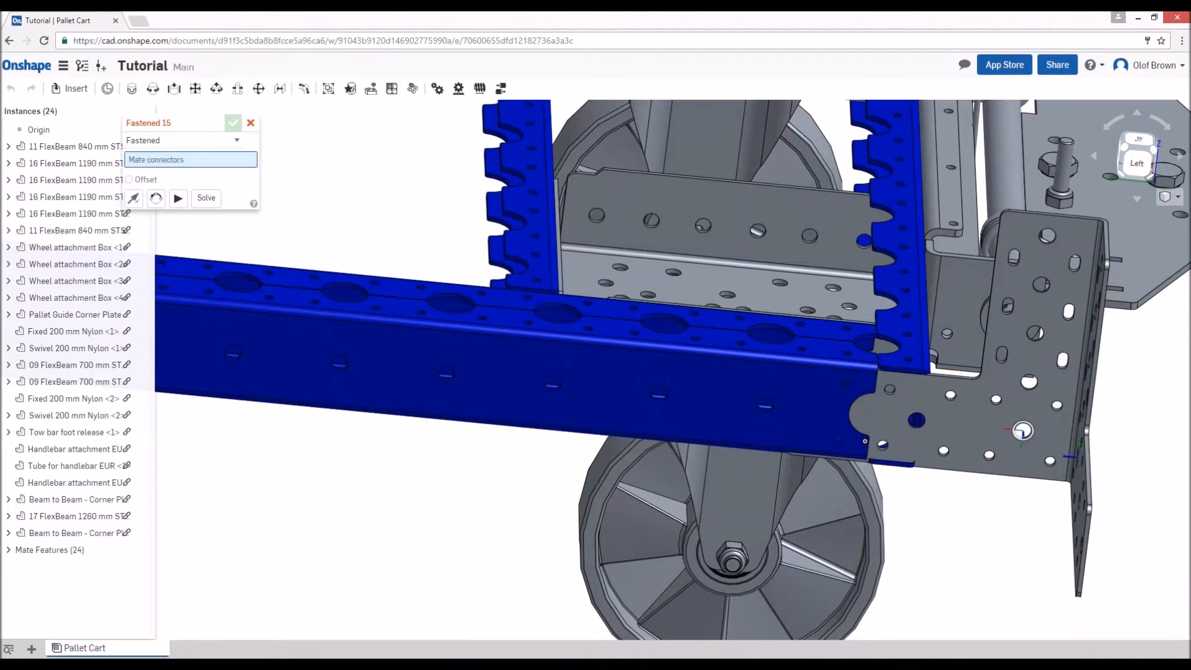
click(810, 410)
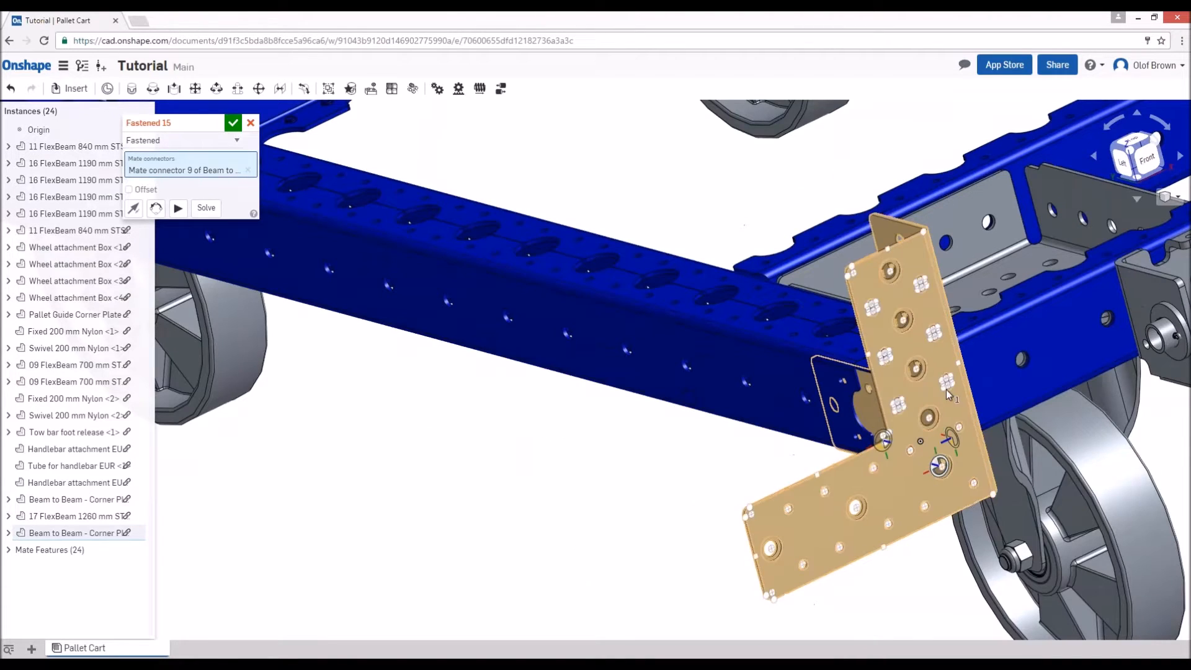
right_drag(947, 389, 1014, 404)
click(1054, 381)
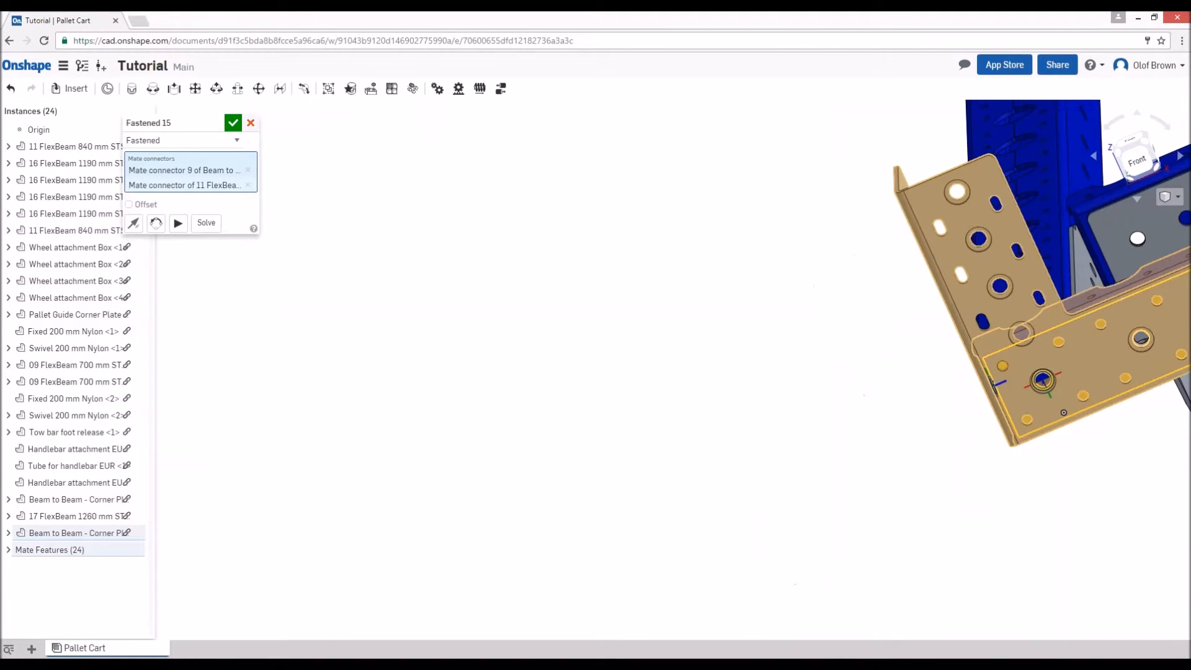
click(235, 125)
- Delete the remaining Pallet Guide Corner Plate at the frame's back left corner
scroll(717, 387, down, 7)
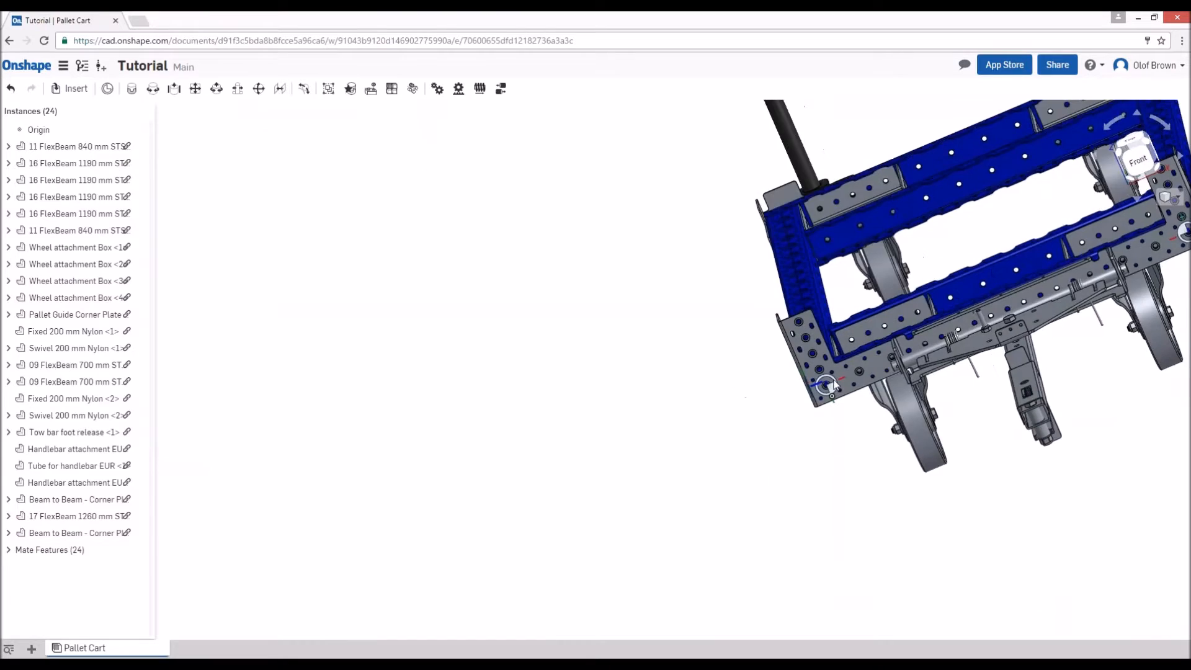
right_drag(717, 387, 904, 387)
scroll(906, 389, down, 2)
click(358, 325)
key(Delete)
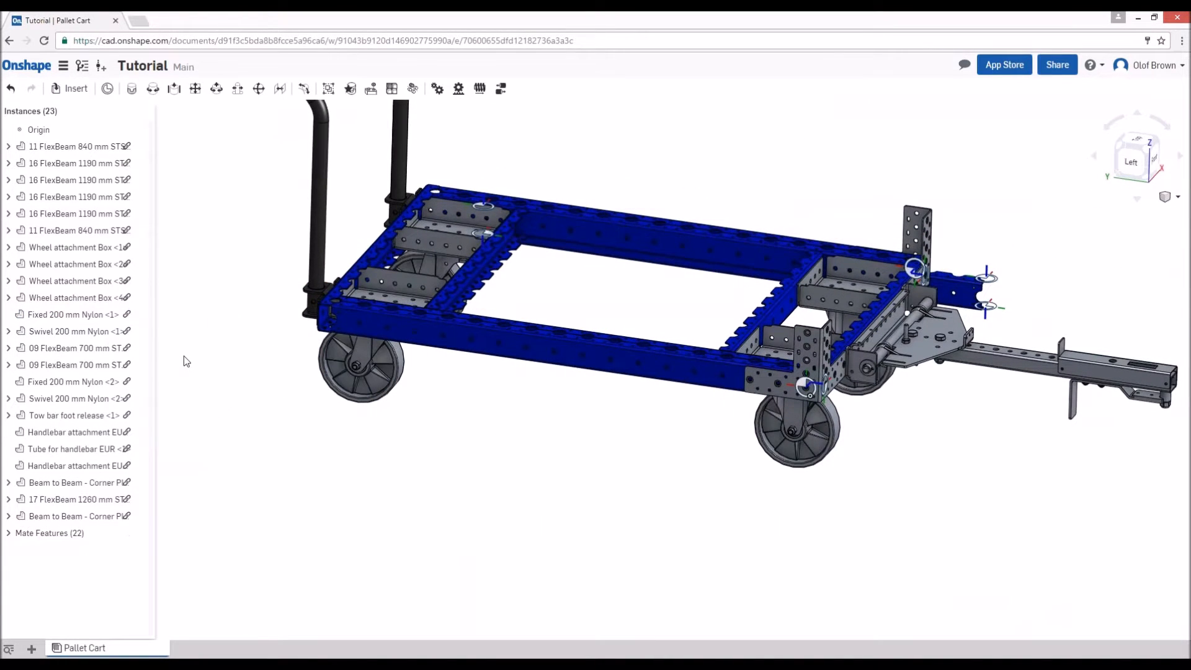
- Paste another Beam to Beam - Corner Plate beside the frame's back left corner
key(ctrl+v)
right_drag(229, 419, 298, 465)
scroll(304, 469, up, 4)
right_drag(365, 508, 412, 494)
scroll(411, 494, up, 2)
- Fasten the new corner plate to the rear beam's end hole, reoriented to stand upright around the back left corner
key(m)
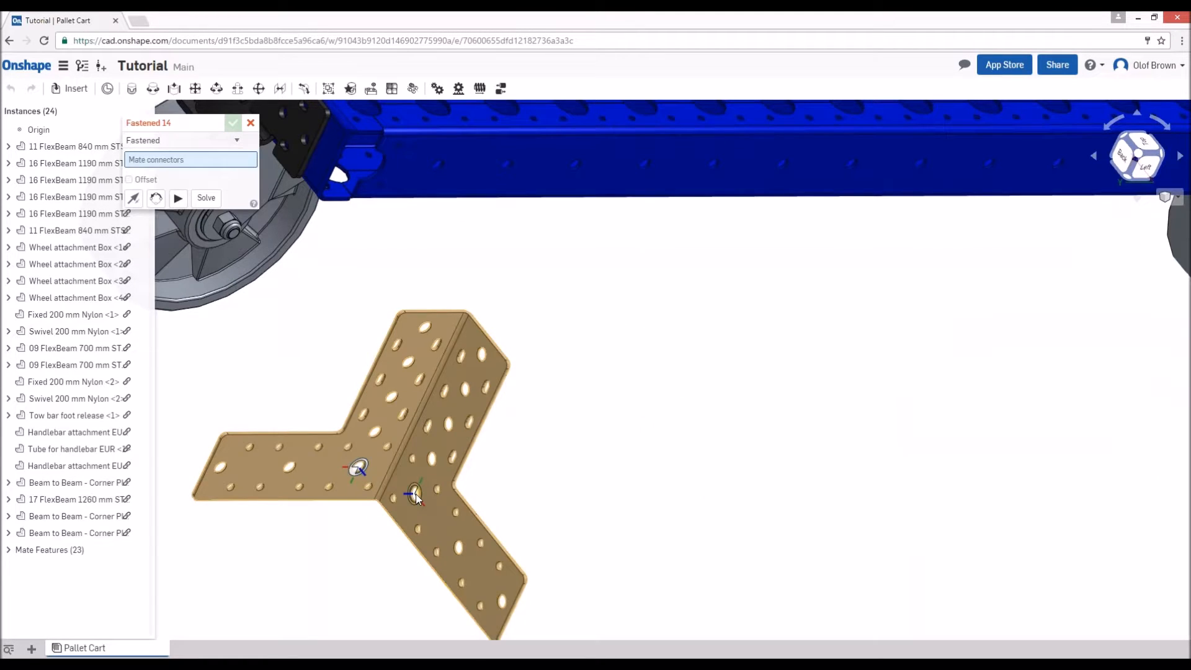
click(414, 495)
scroll(386, 338, down, 5)
middle_drag(277, 298, 417, 449)
scroll(436, 439, up, 8)
mouse_move(775, 367)
right_down()
mouse_move(755, 366)
mouse_move(773, 353)
right_up()
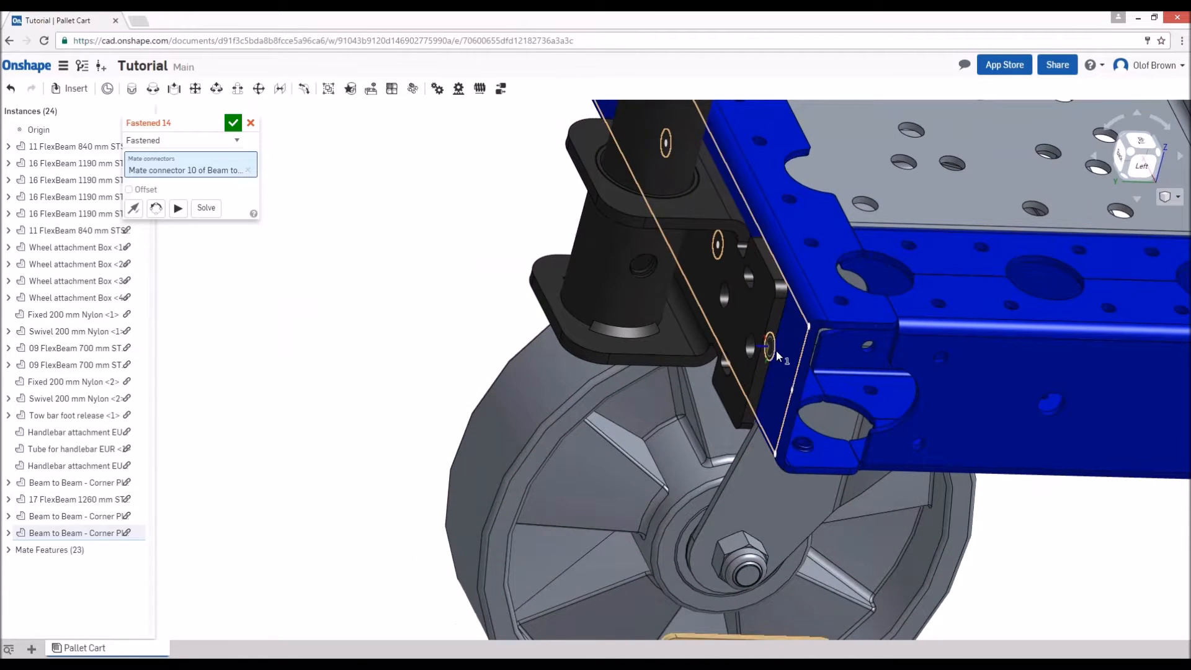
click(776, 351)
click(157, 225)
click(157, 225)
click(227, 124)
- Paste a fourth Beam to Beam - Corner Plate near the frame's back right corner
scroll(468, 218, down, 10)
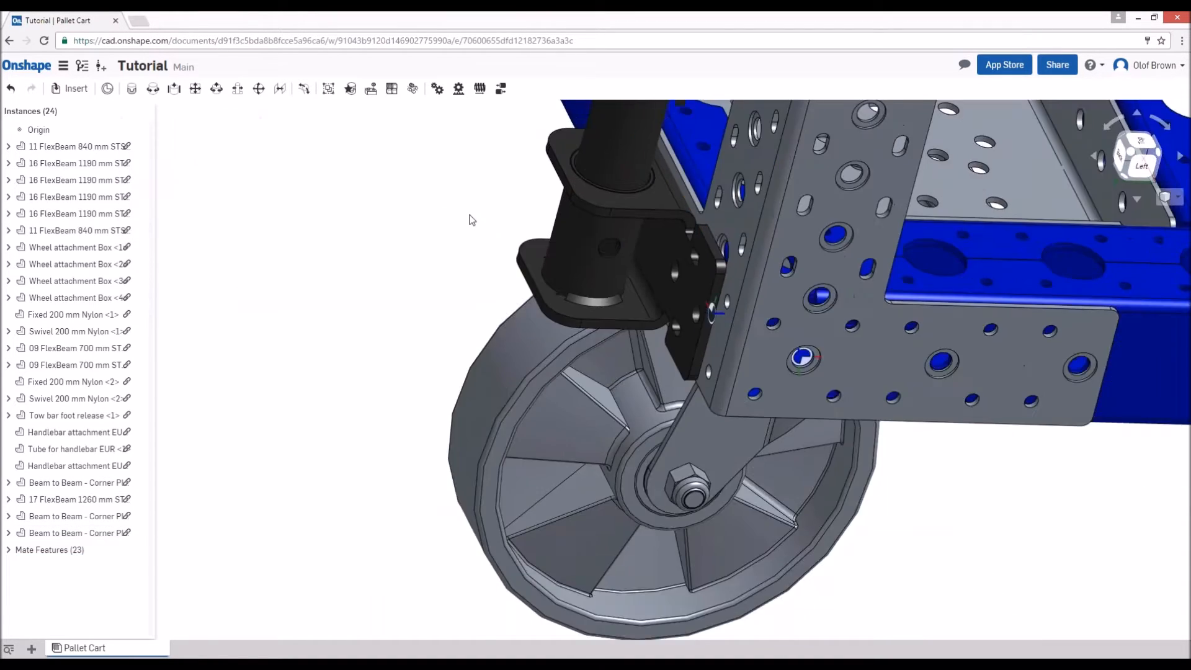
right_drag(431, 333, 567, 385)
scroll(567, 385, up, 5)
key(ctrl+v)
right_drag(489, 464, 403, 443)
scroll(789, 460, up, 4)
scroll(789, 460, up, 3)
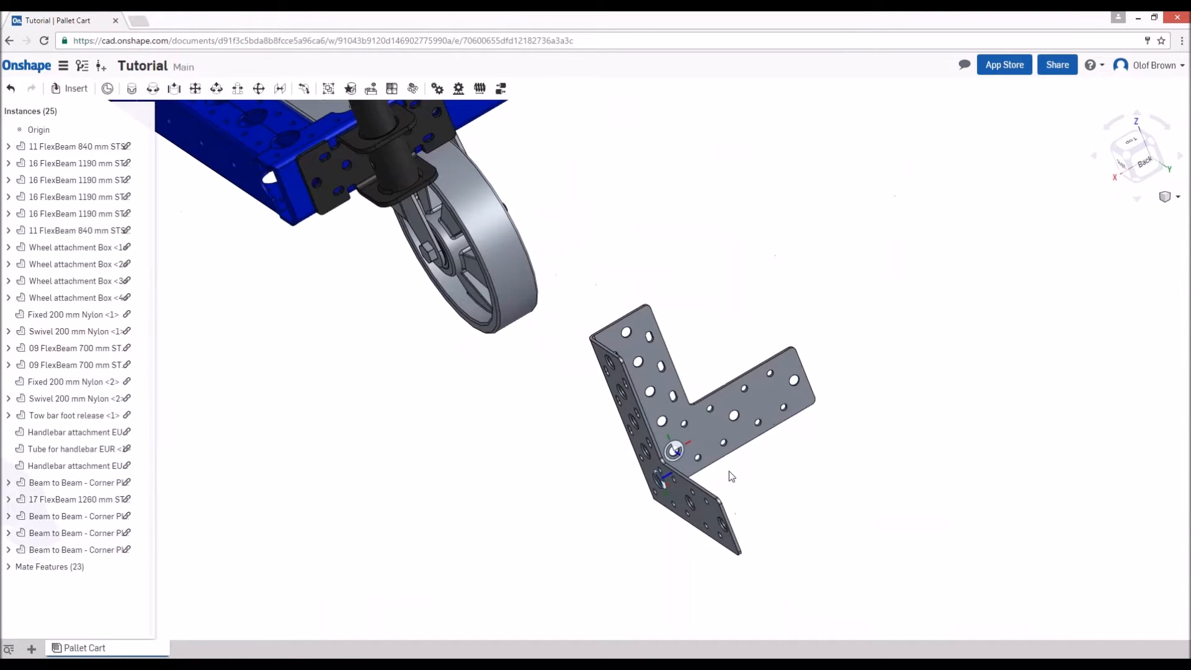
- Fasten the fourth corner plate to the right-hand 16 FlexBeam 1190 mm, reoriented to stand upright around the back right corner
key(m)
click(674, 452)
scroll(590, 366, down, 5)
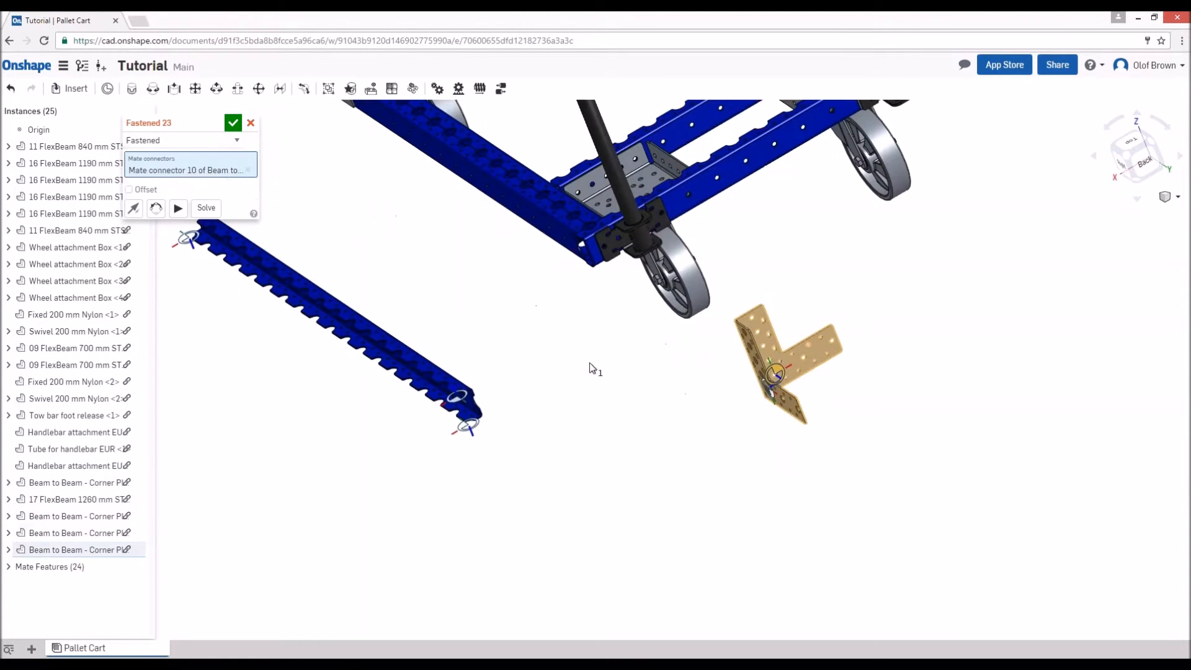
scroll(655, 245, up, 4)
scroll(655, 245, up, 2)
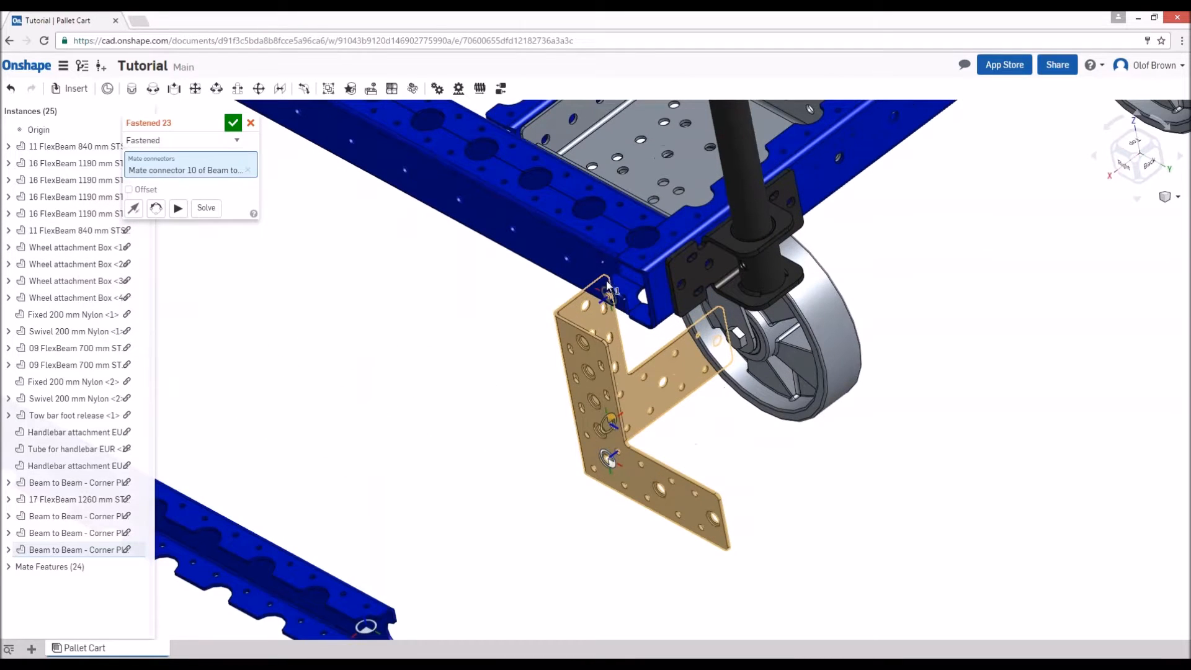
scroll(604, 255, up, 2)
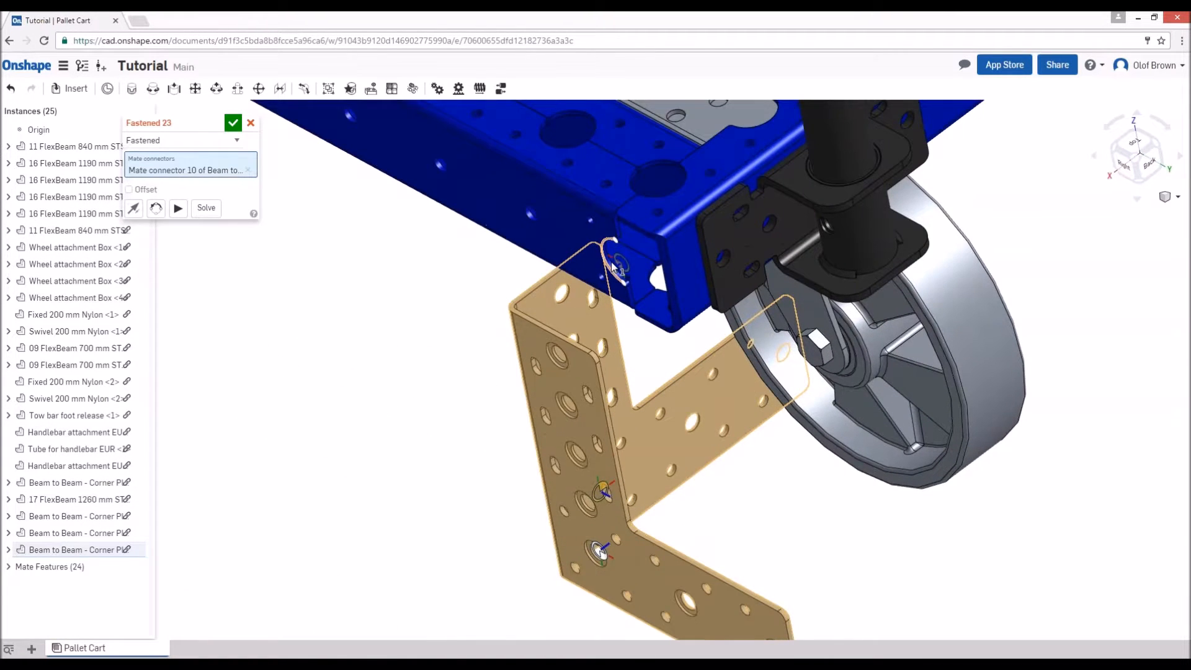
click(613, 268)
click(160, 226)
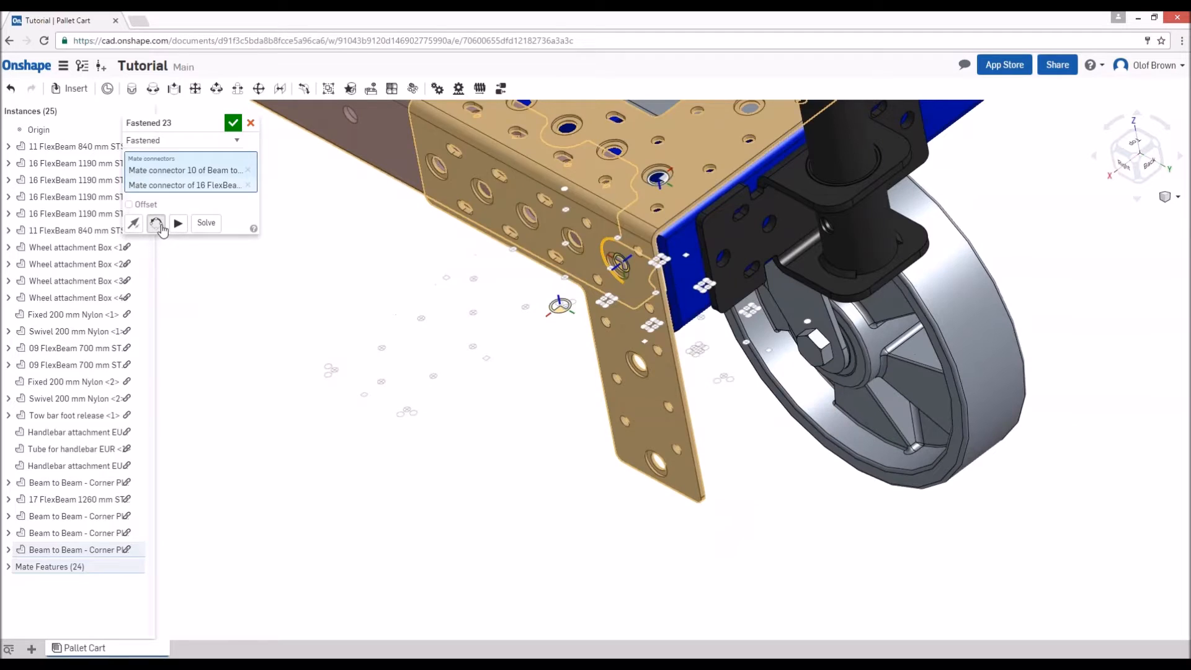
click(157, 224)
click(157, 223)
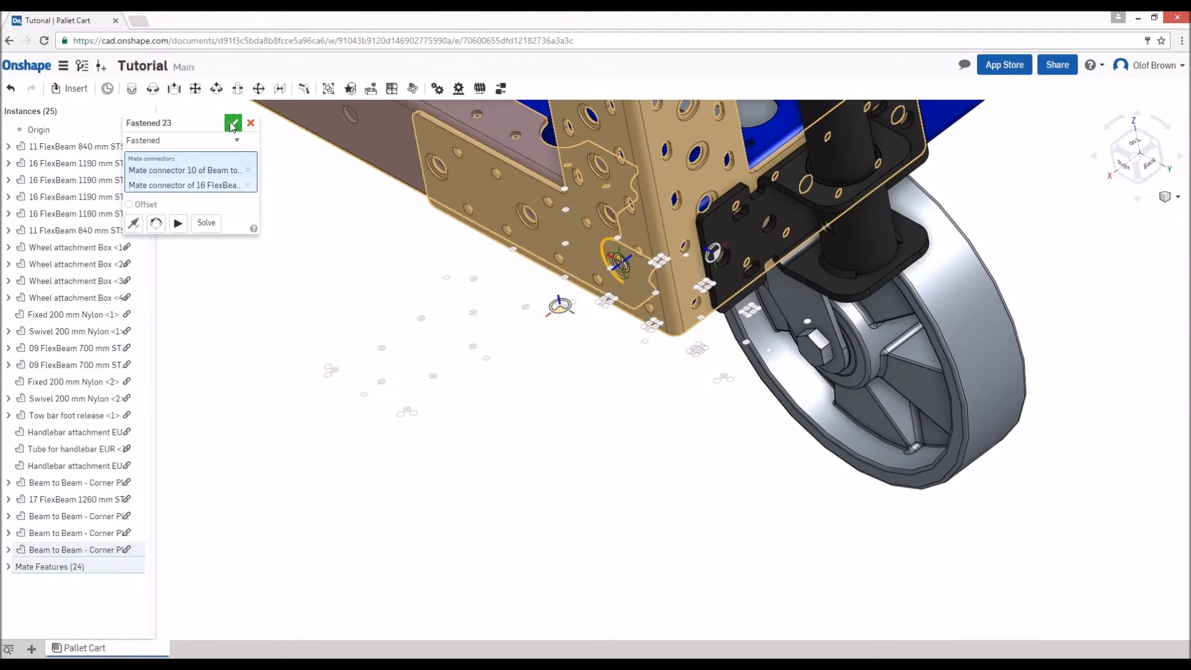
click(232, 123)
- Try to fasten the end of the 17 FlexBeam 1260 mm to a hole in the front right corner plate
scroll(624, 342, down, 7)
mouse_move(490, 462)
right_down()
mouse_move(498, 451)
mouse_move(506, 480)
right_up()
scroll(203, 270, up, 5)
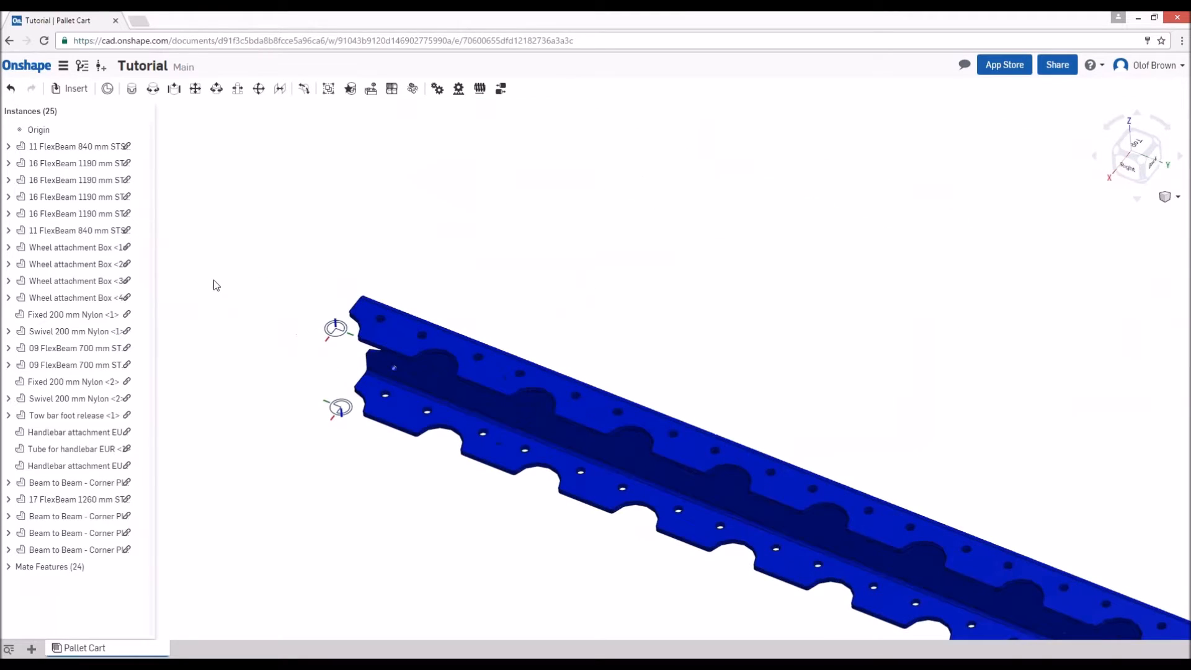
key(j)
click(353, 332)
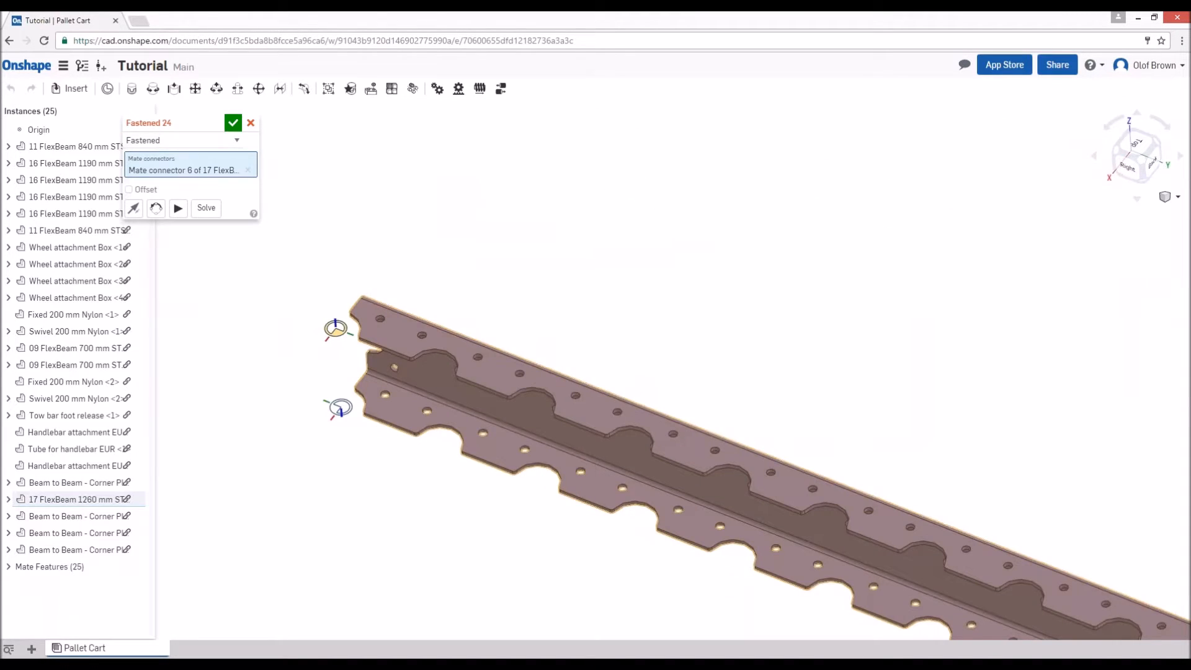
scroll(759, 192, down, 5)
right_drag(743, 289, 881, 347)
key(f)
scroll(832, 248, up, 5)
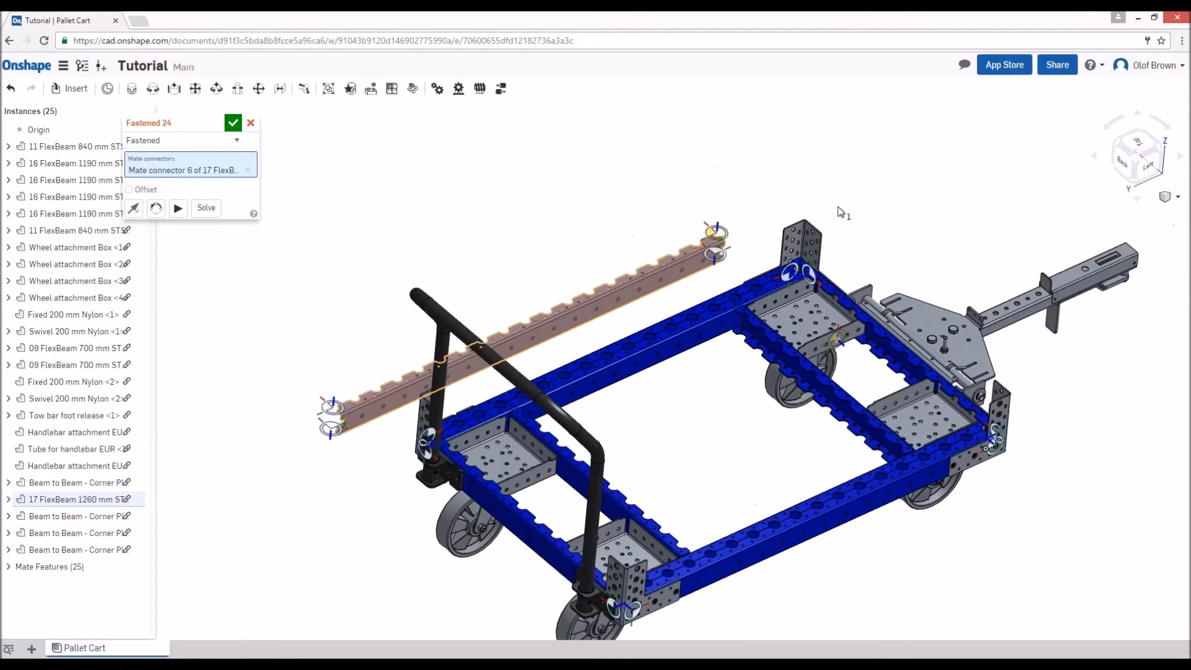
scroll(803, 225, up, 5)
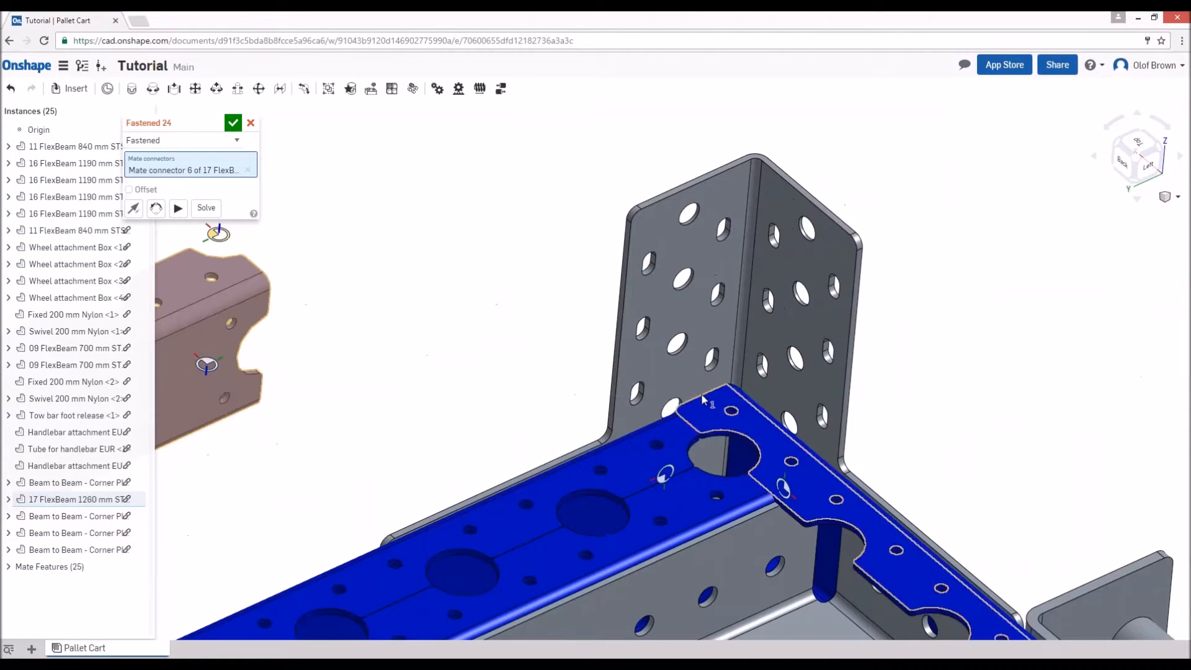
click(670, 405)
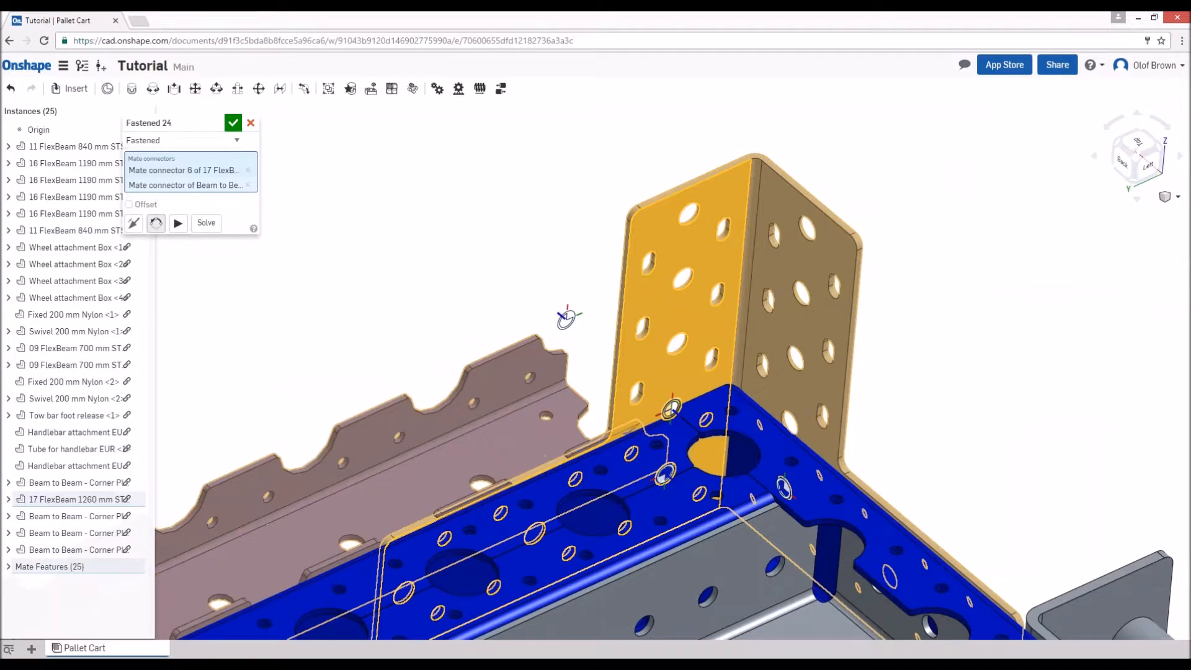
click(126, 230)
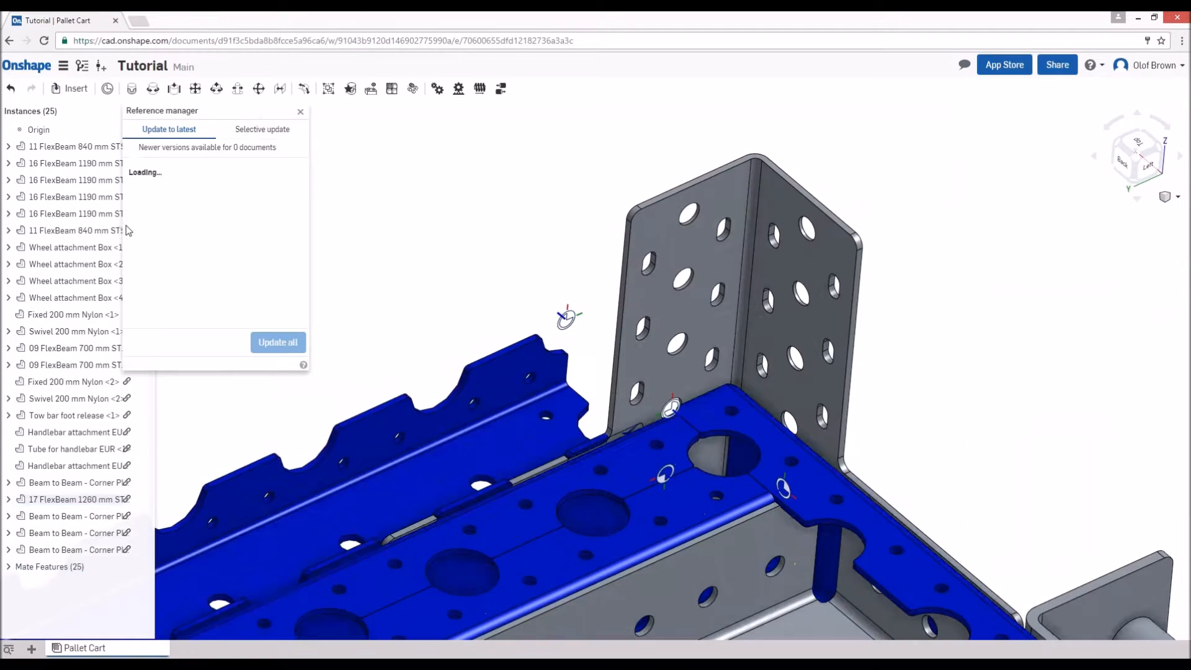
click(301, 111)
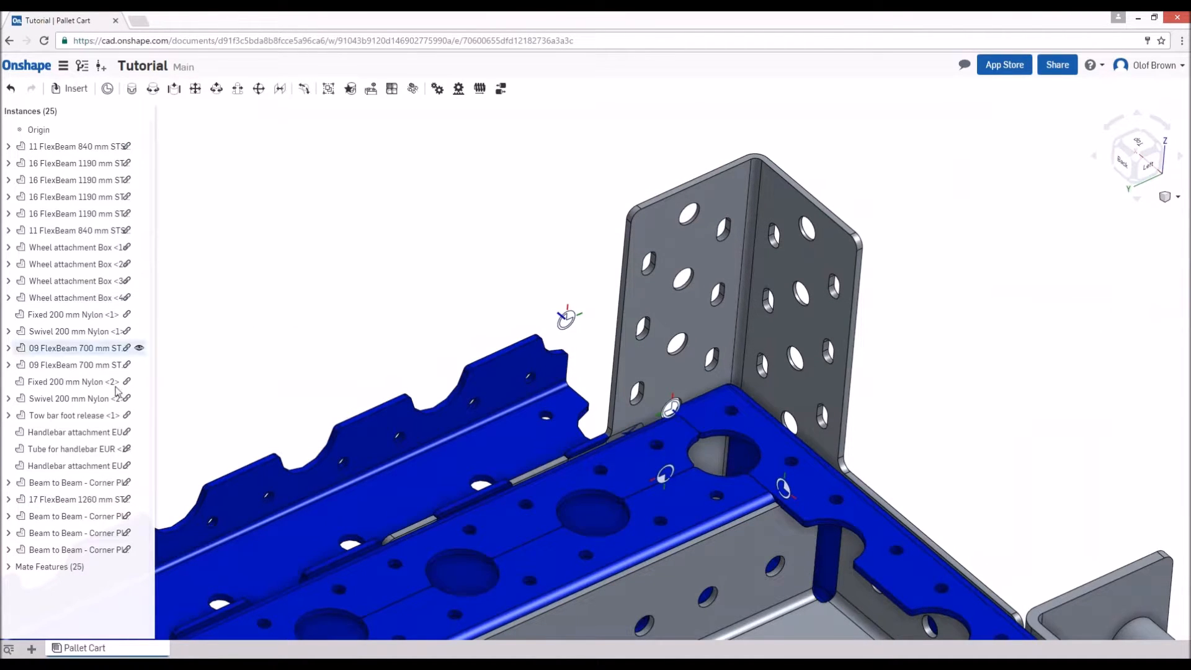
- Delete the fastened mate between the 17 FlexBeam 1260 mm and the front right corner plate
click(9, 567)
scroll(12, 570, down, 6)
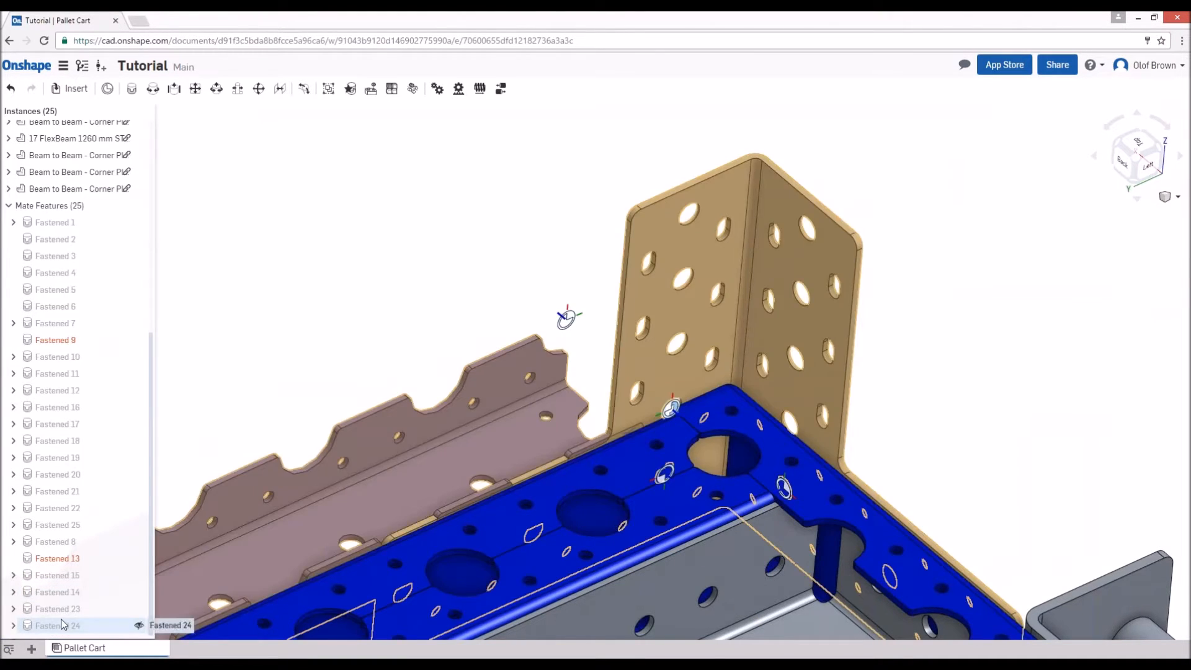
click(62, 624)
key(Delete)
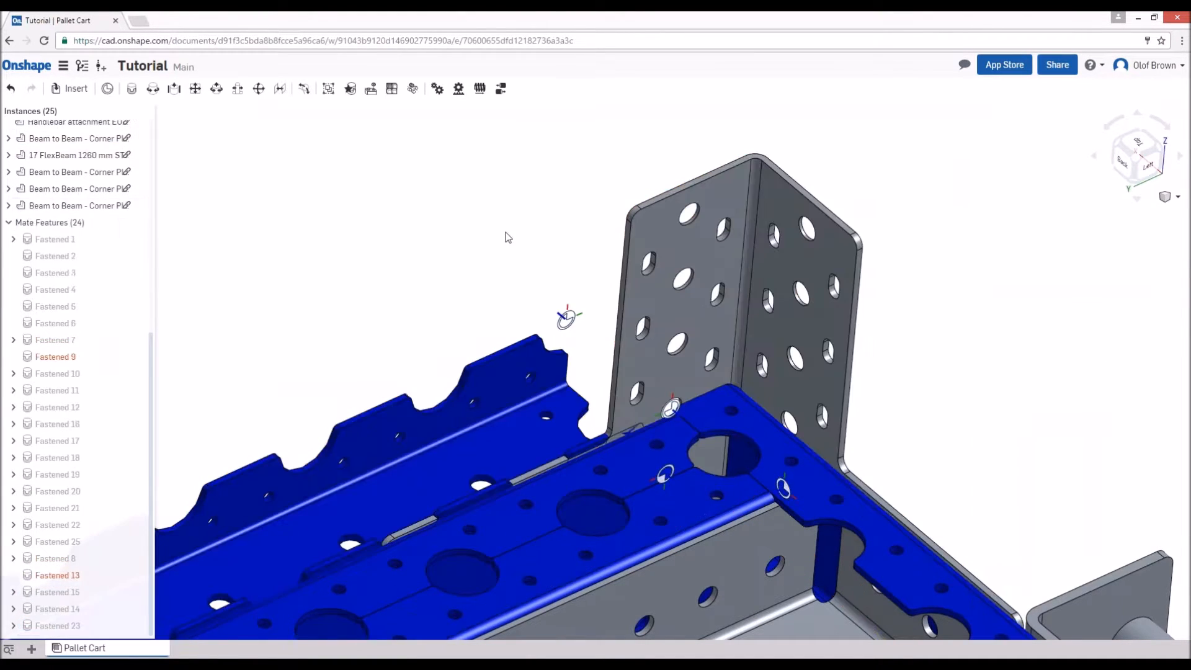
- Move the loose 17 FlexBeam 1260 mm clear of the front right corner plate so its end mate connectors are exposed
click(481, 390)
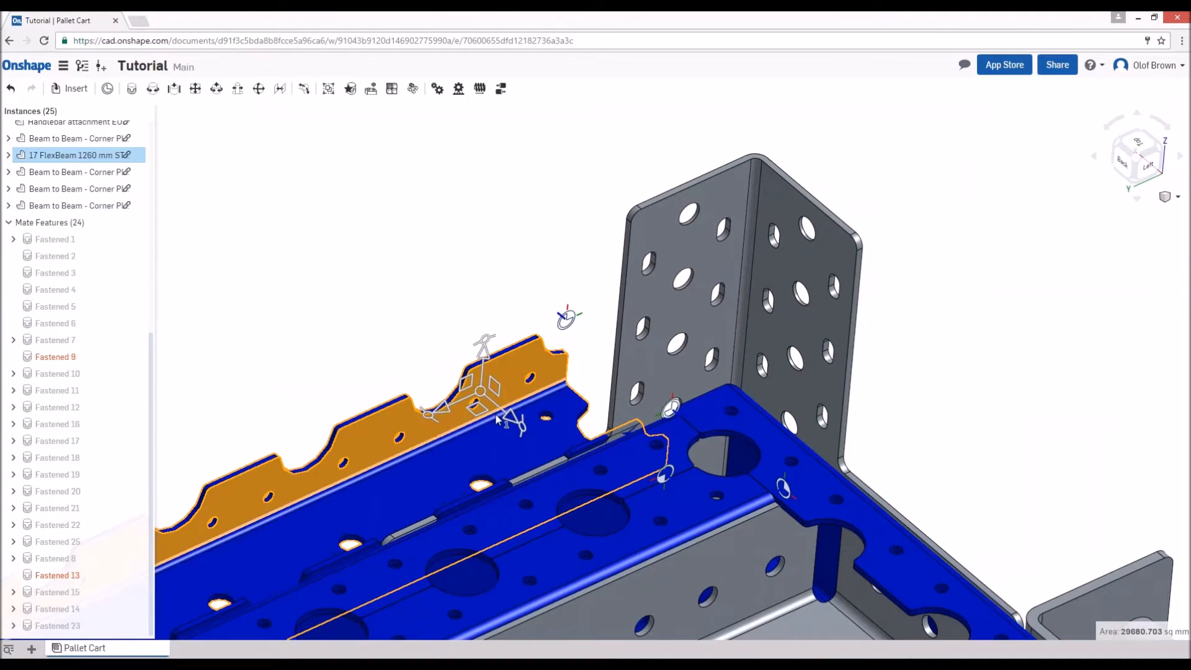
drag(482, 385, 373, 292)
click(486, 316)
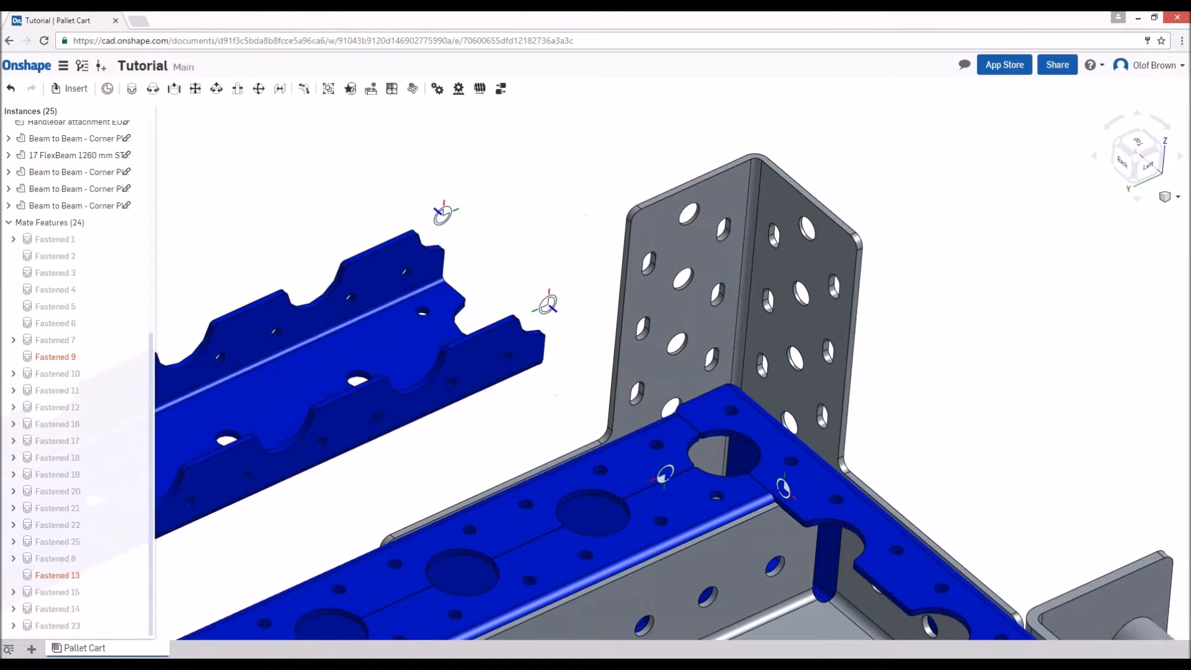
key(m)
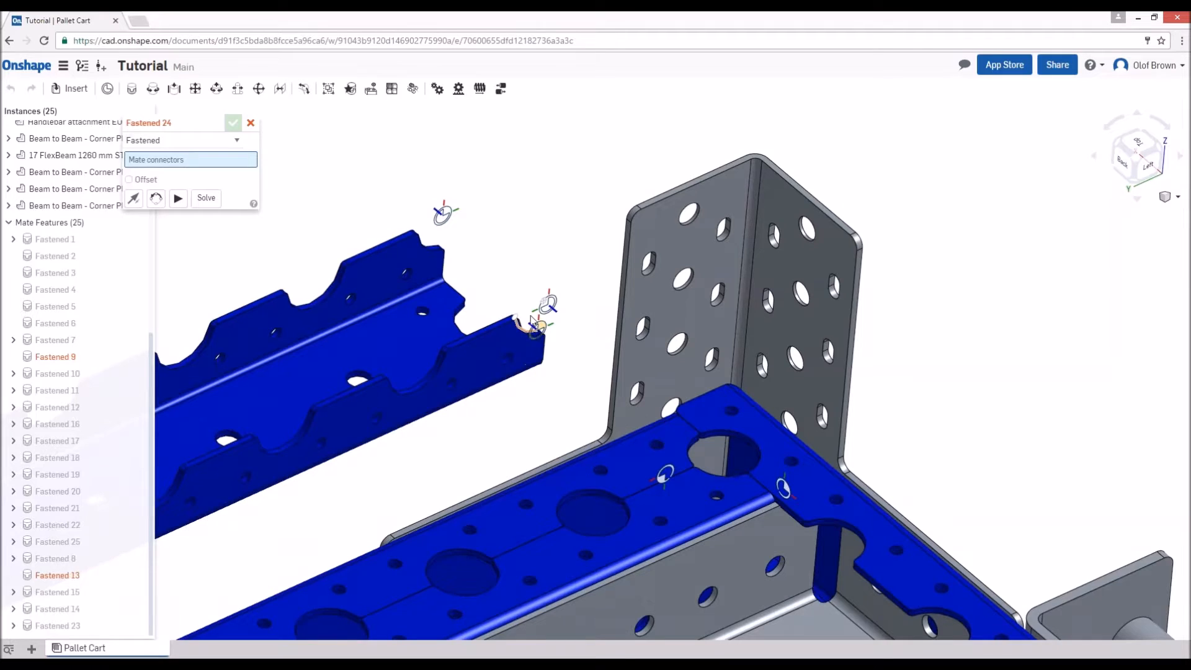
click(537, 312)
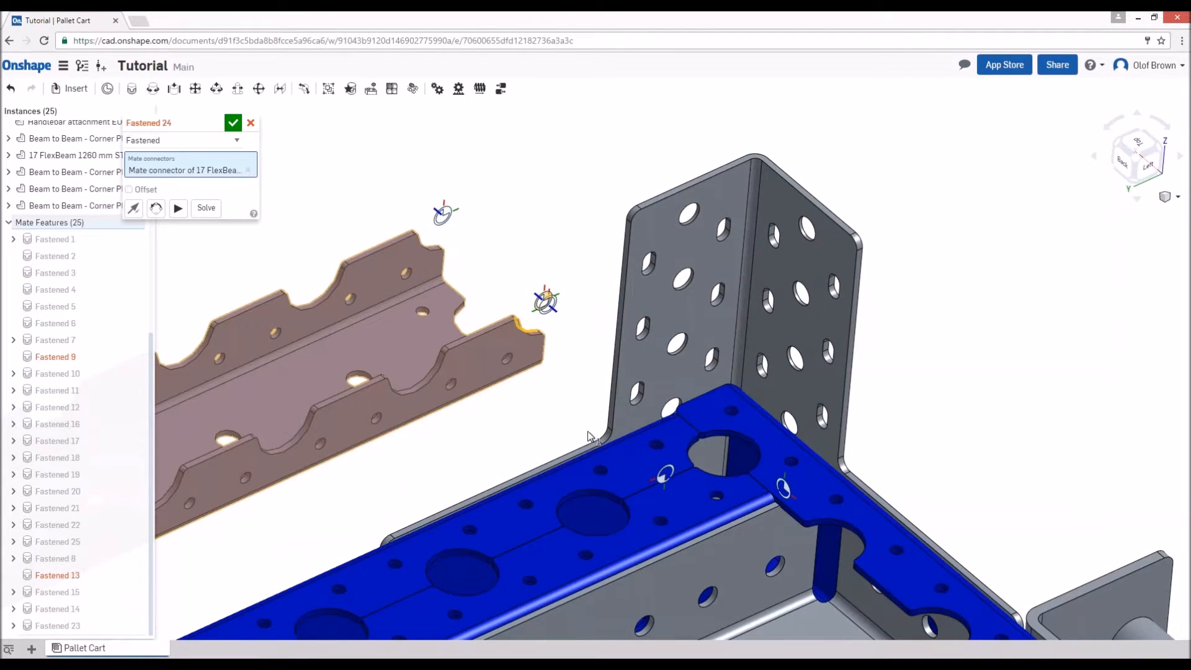
key(Escape)
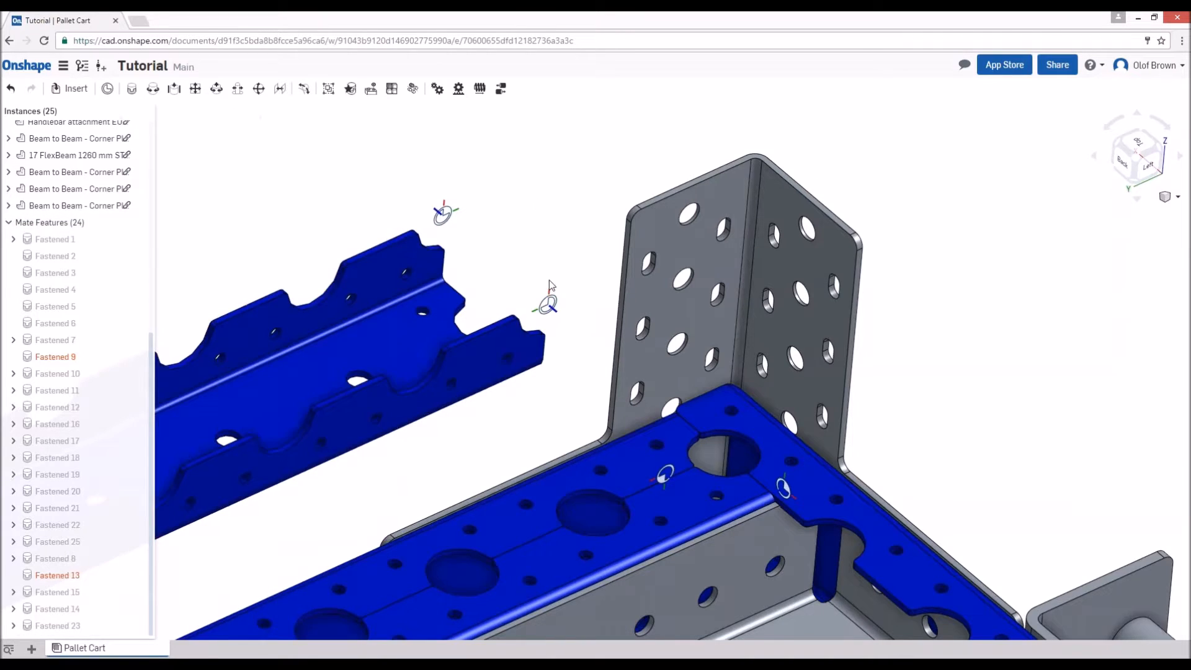
- Fasten the 17 FlexBeam 1260 mm's end mate connector to a hole in the front right corner plate, flipped and rotated to stand upright
key(f)
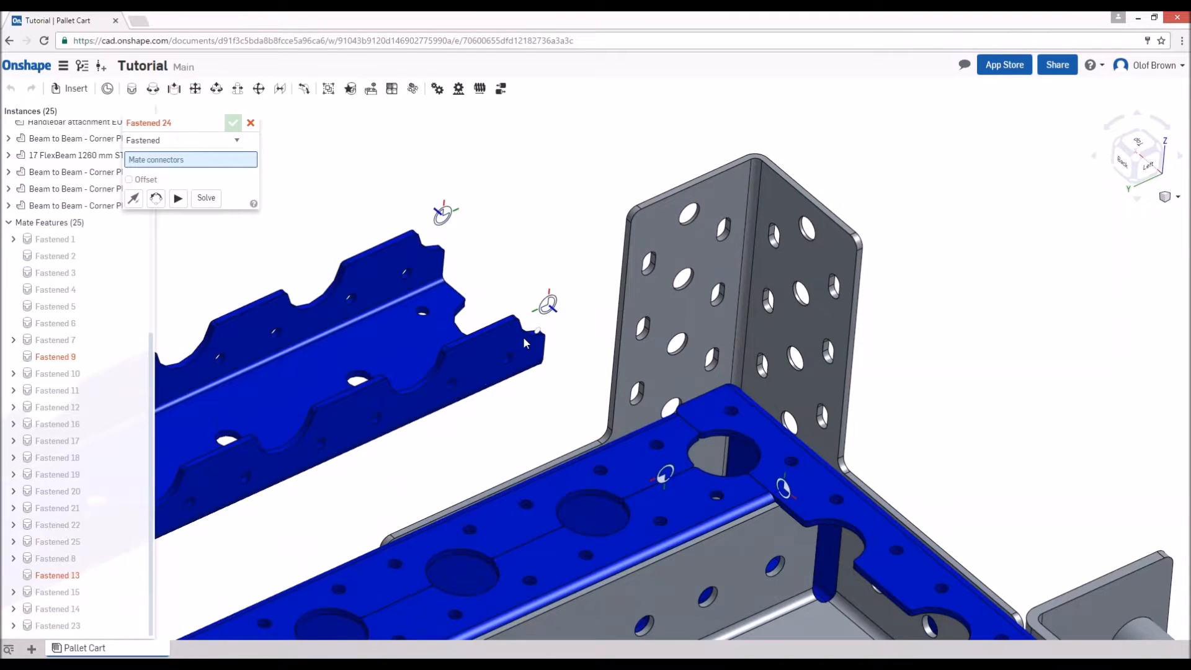
click(550, 304)
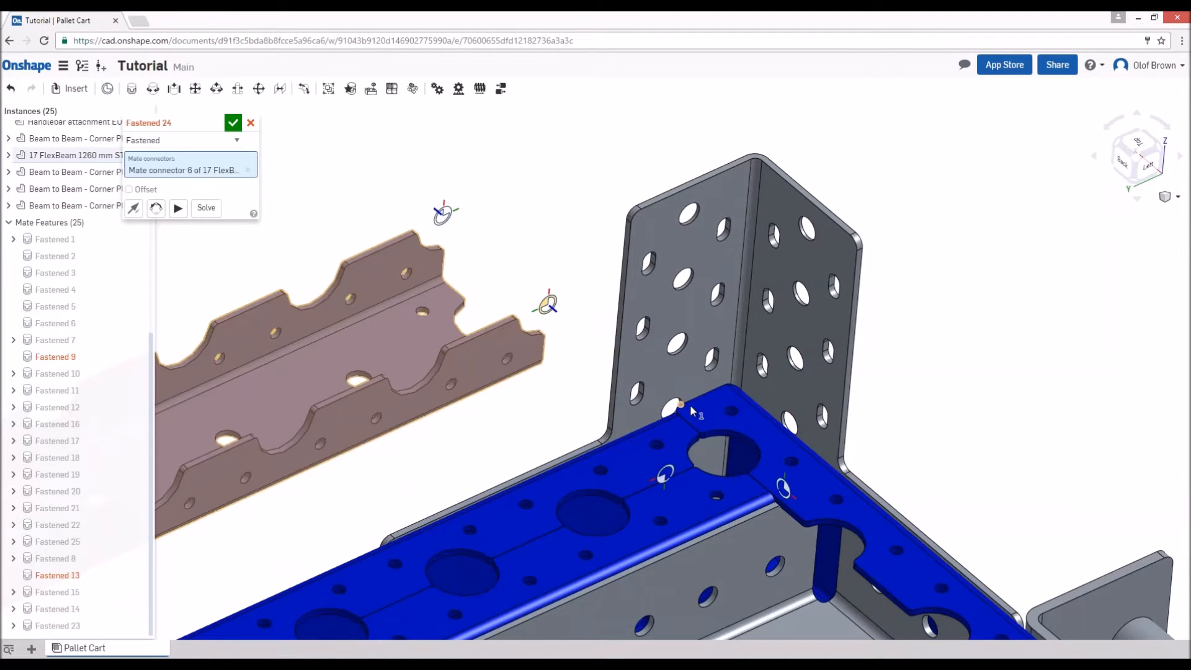
click(799, 423)
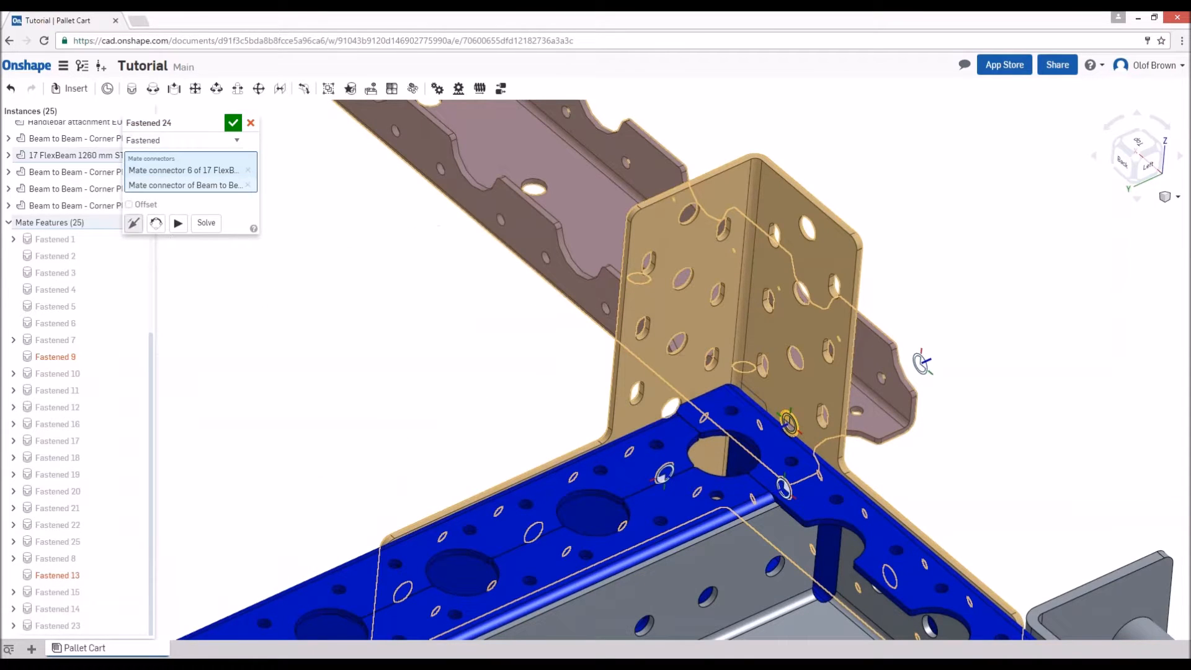
click(134, 224)
click(156, 223)
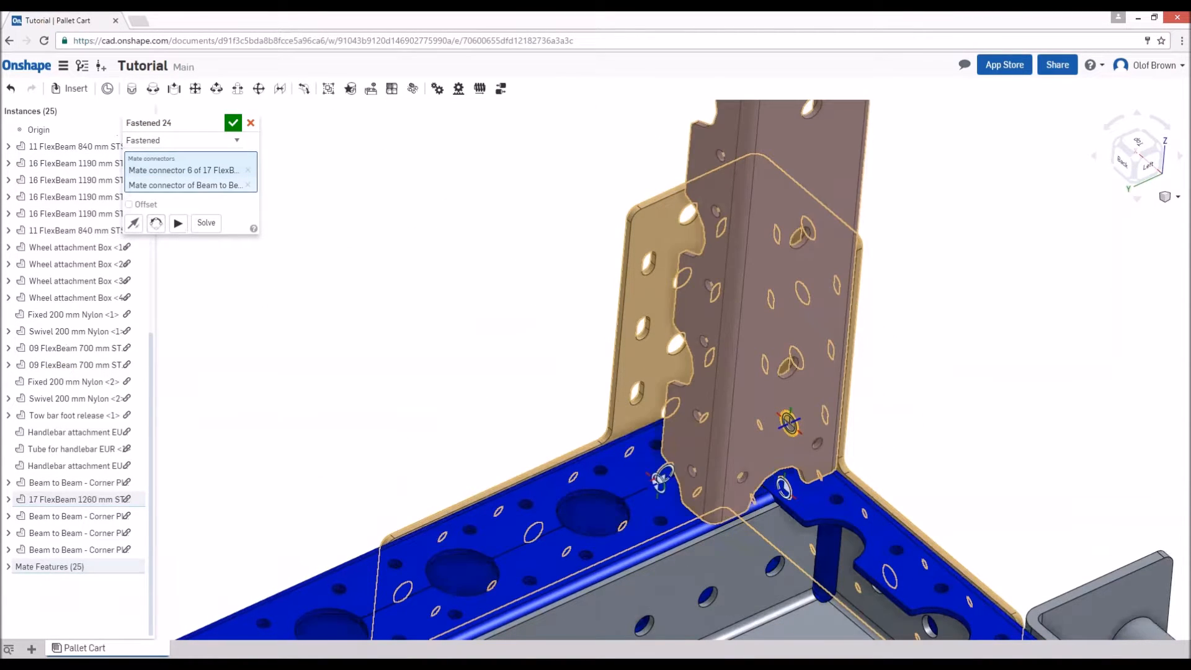
click(233, 123)
- Copy the upright 17 FlexBeam 1260 mm and paste a second one beside the front right corner
scroll(595, 279, down, 5)
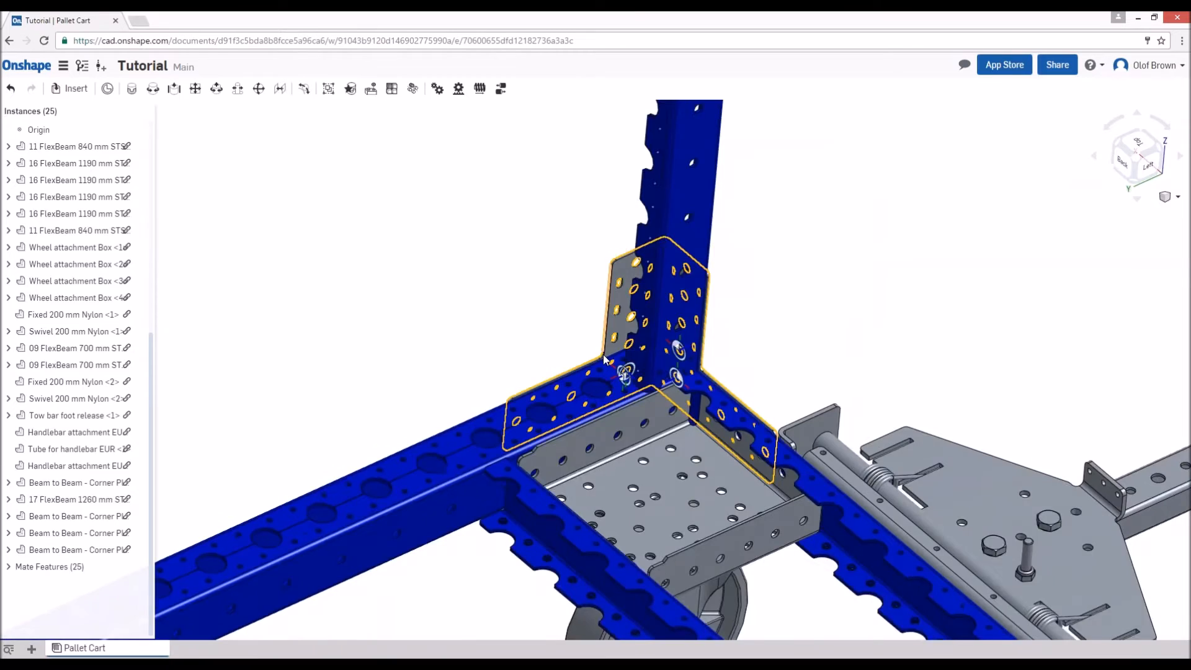
right_drag(537, 399, 675, 426)
click(329, 254)
key(ctrl+c)
key(ctrl+v)
scroll(519, 324, down, 5)
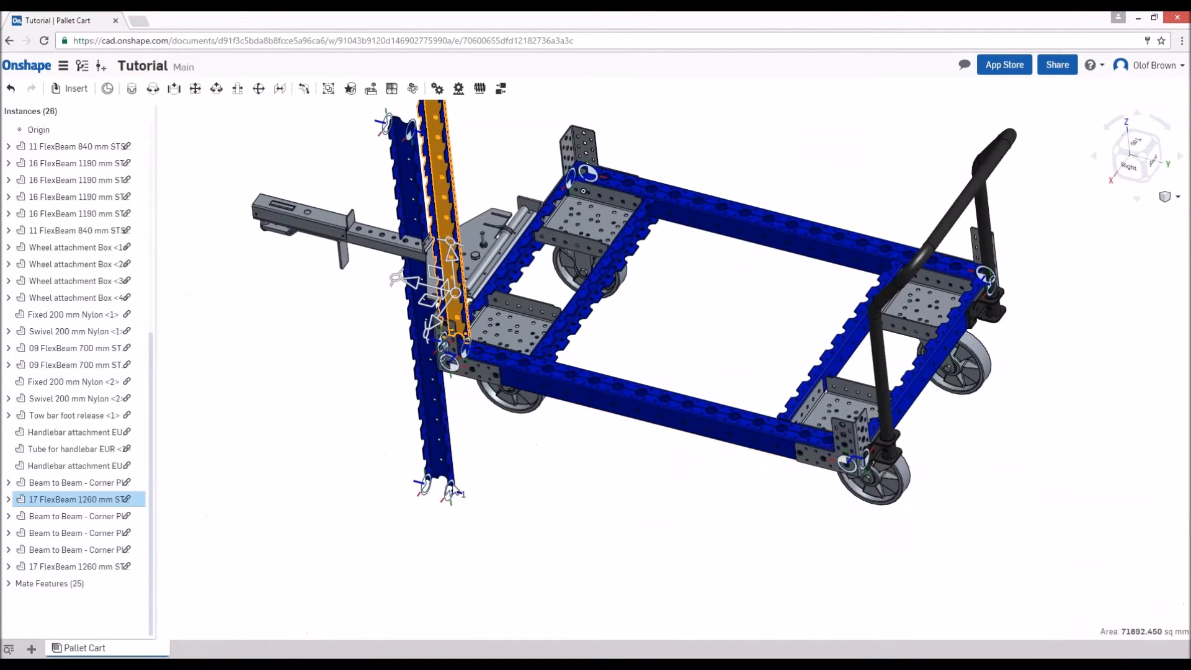
- Create a fastened mate between the pasted beam's lower end connector and the matching top end connector of the upright beam
click(444, 477)
scroll(336, 396, up, 3)
key(j)
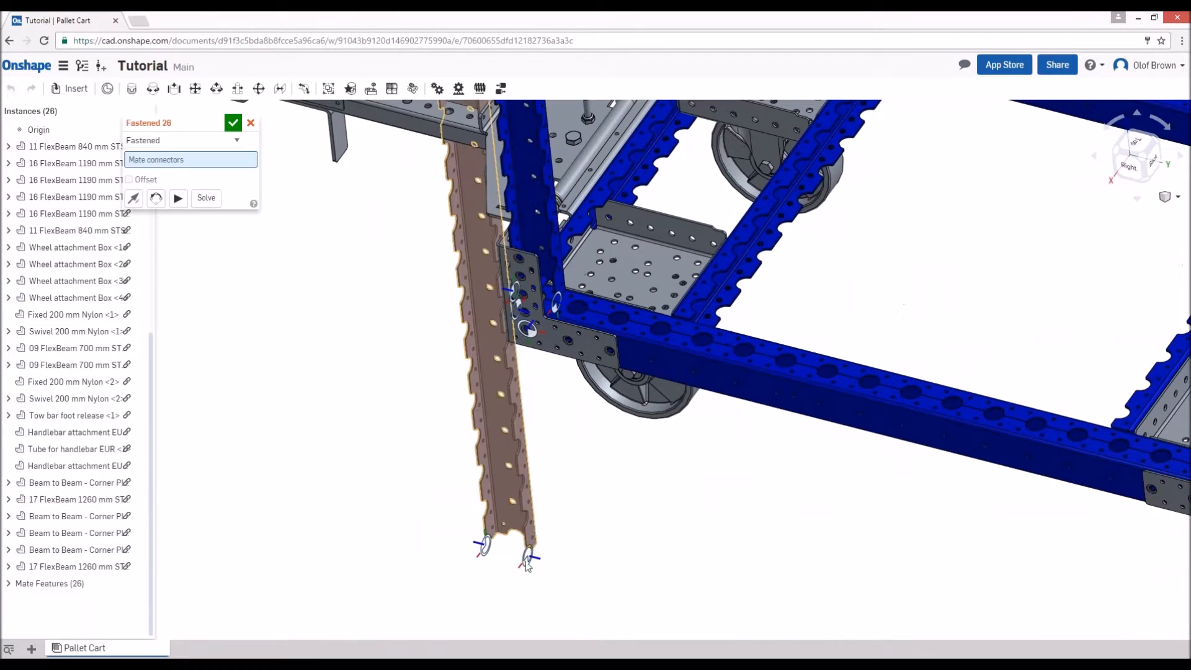
click(527, 563)
scroll(566, 521, down, 5)
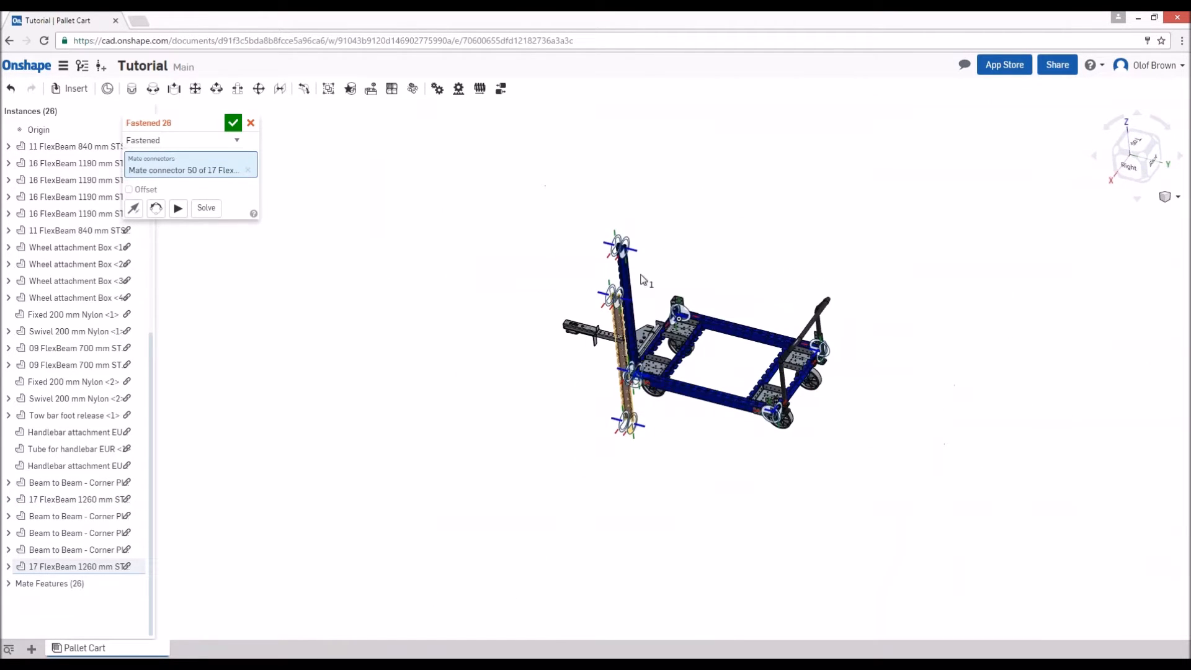
scroll(647, 237, up, 2)
scroll(645, 236, up, 6)
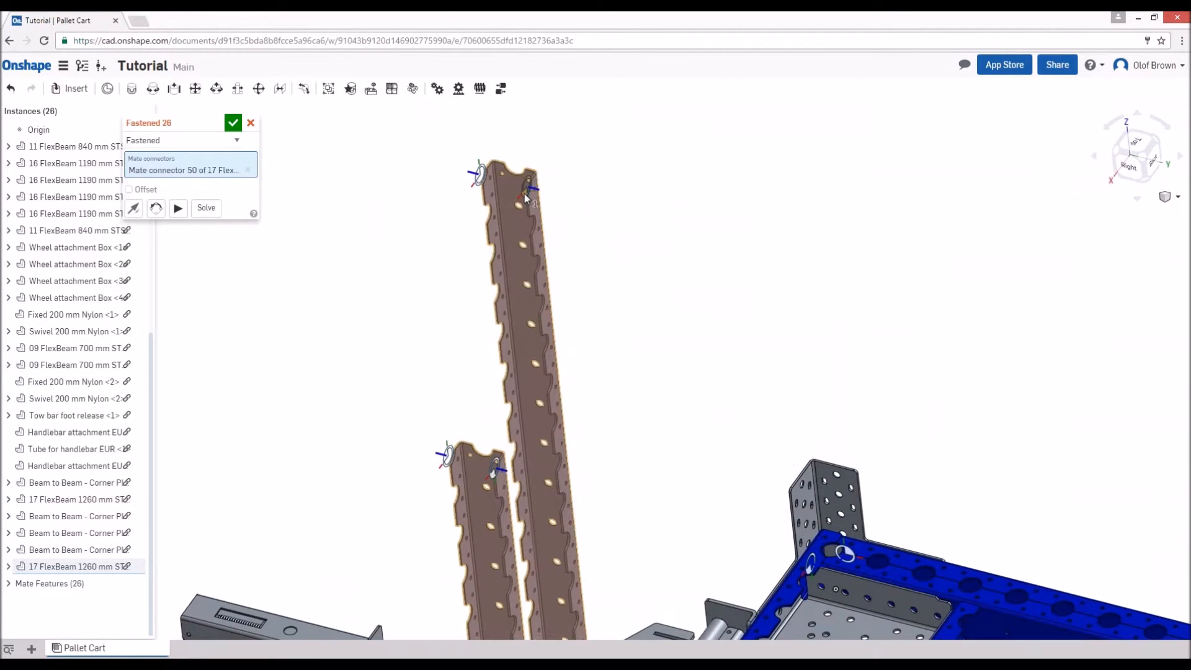
click(526, 198)
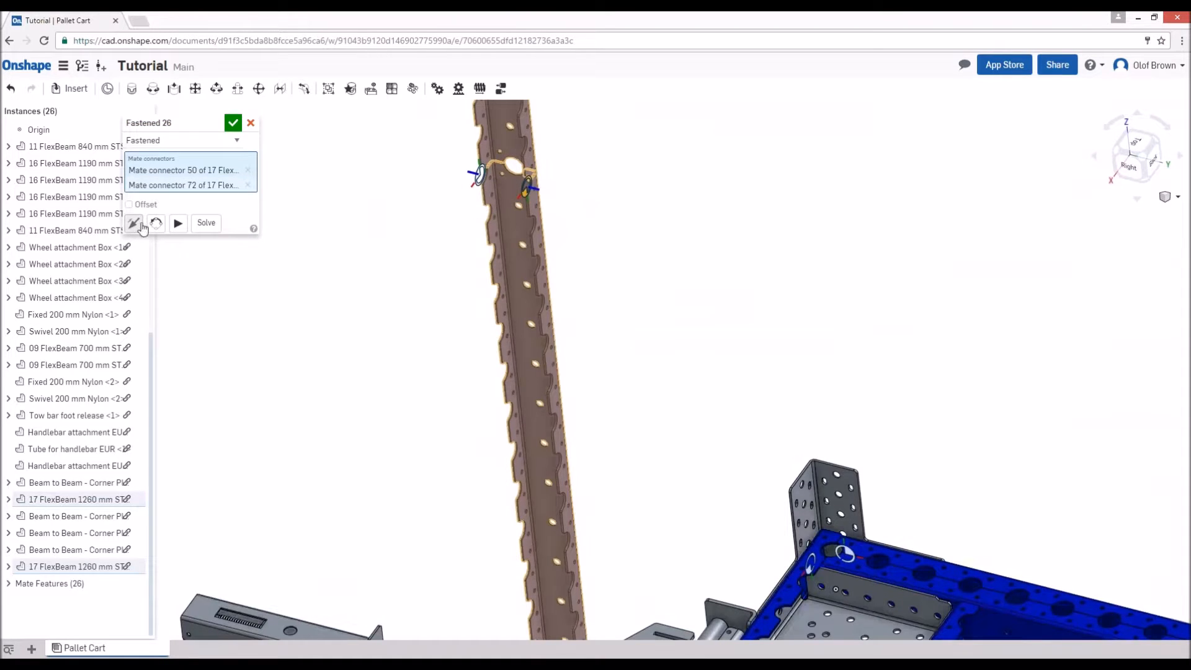
- Flip and rotate the fastened mate so the two 1260 mm beams face each other as one closed post
click(141, 228)
click(157, 225)
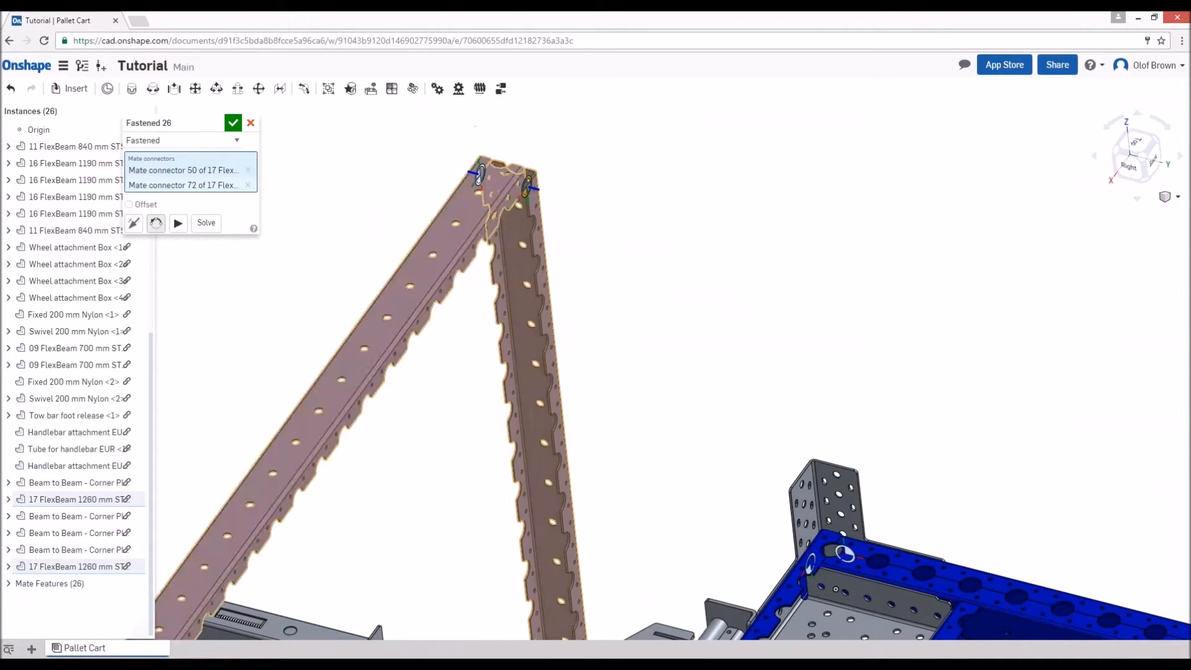
click(157, 225)
click(233, 123)
scroll(694, 251, down, 5)
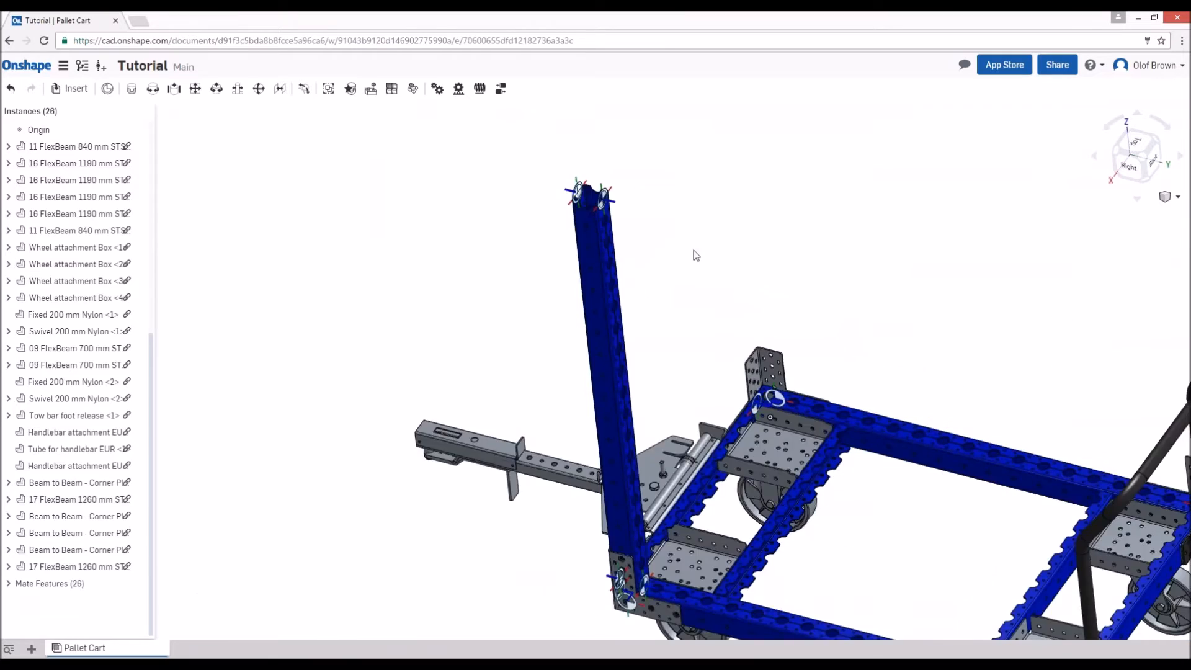
- Delete the three Beam to Beam corner plates at the front left, back left and back right corners
right_drag(686, 363, 682, 454)
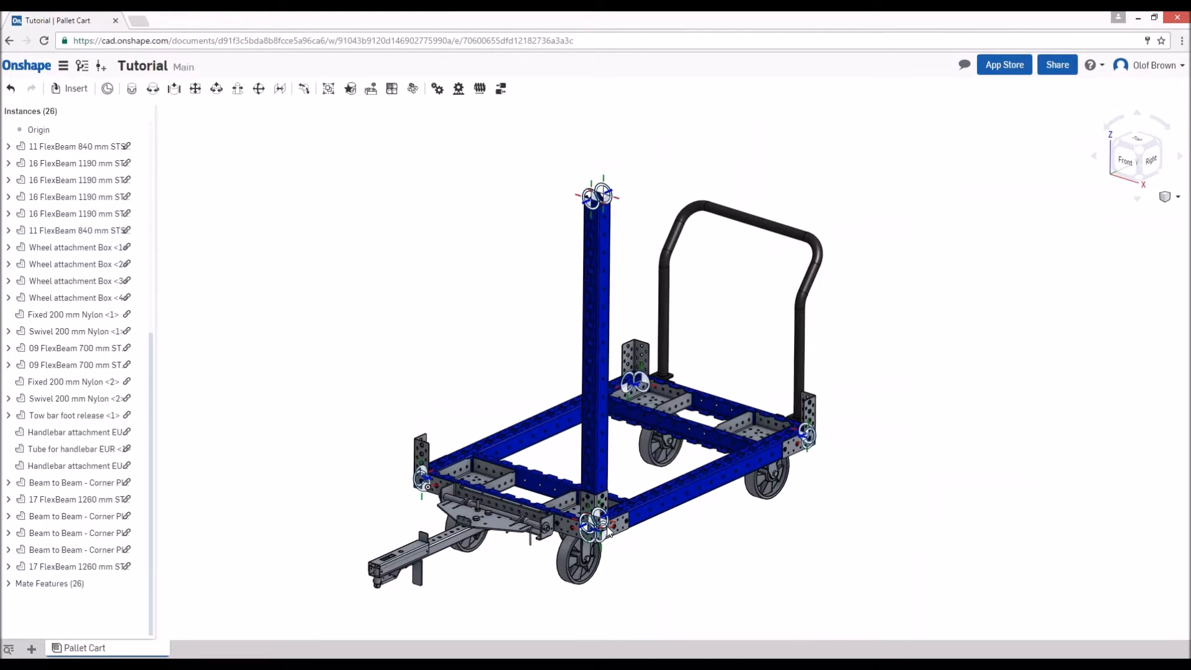
click(428, 457)
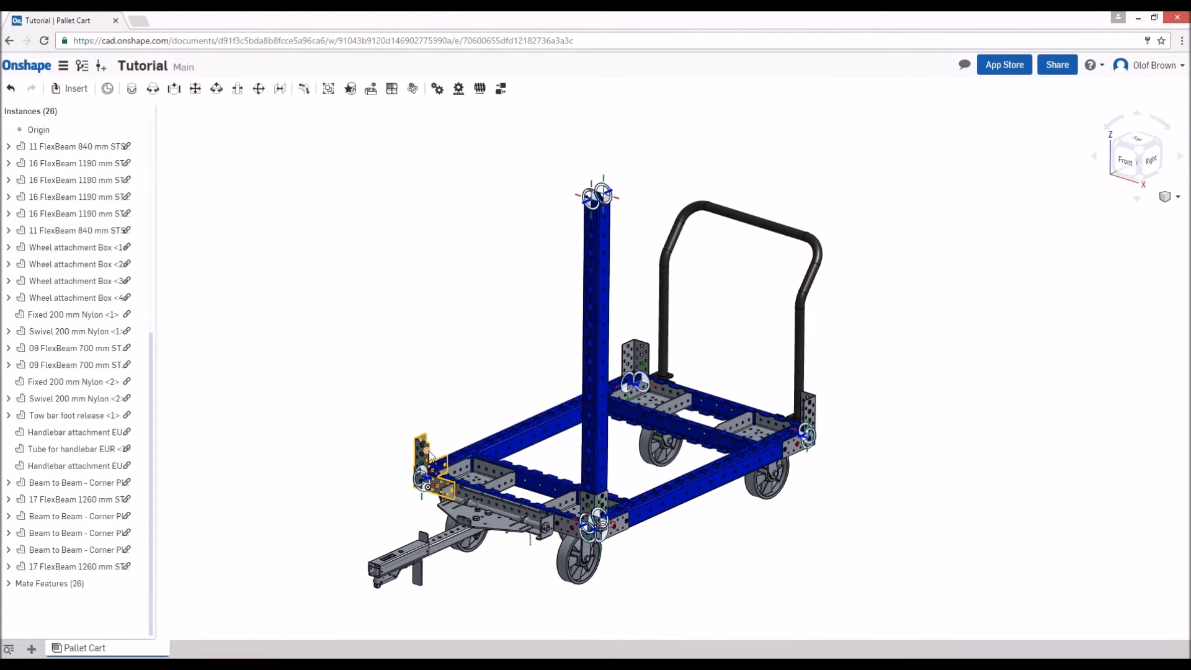
right_click(652, 356)
right_click(811, 404)
right_click(644, 358)
click(899, 446)
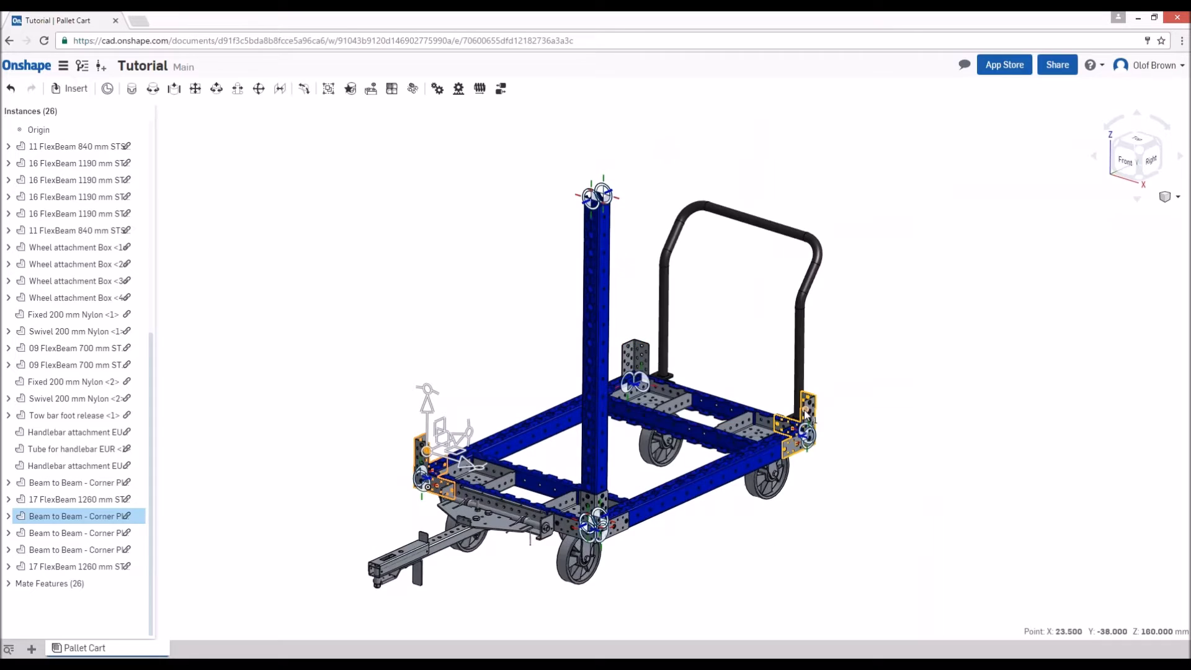
click(804, 413)
right_click(102, 538)
click(127, 533)
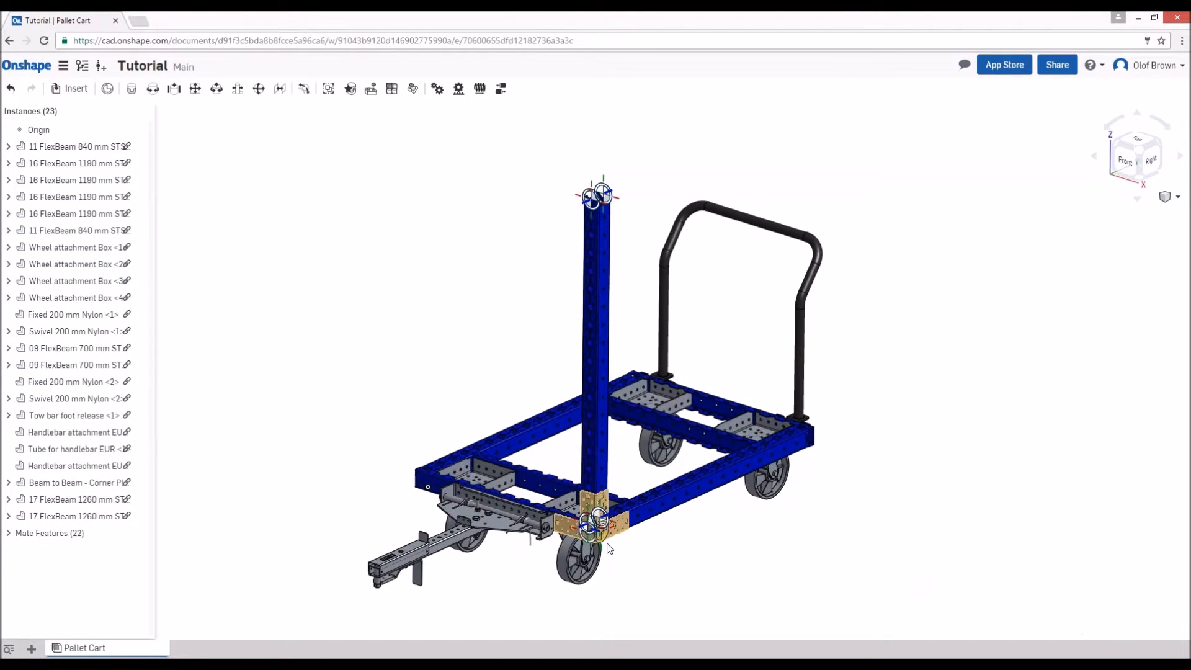
- Copy the front right corner plate with both 17 FlexBeam 1260 mm beams and paste the set near the front left corner
click(590, 506)
click(598, 457)
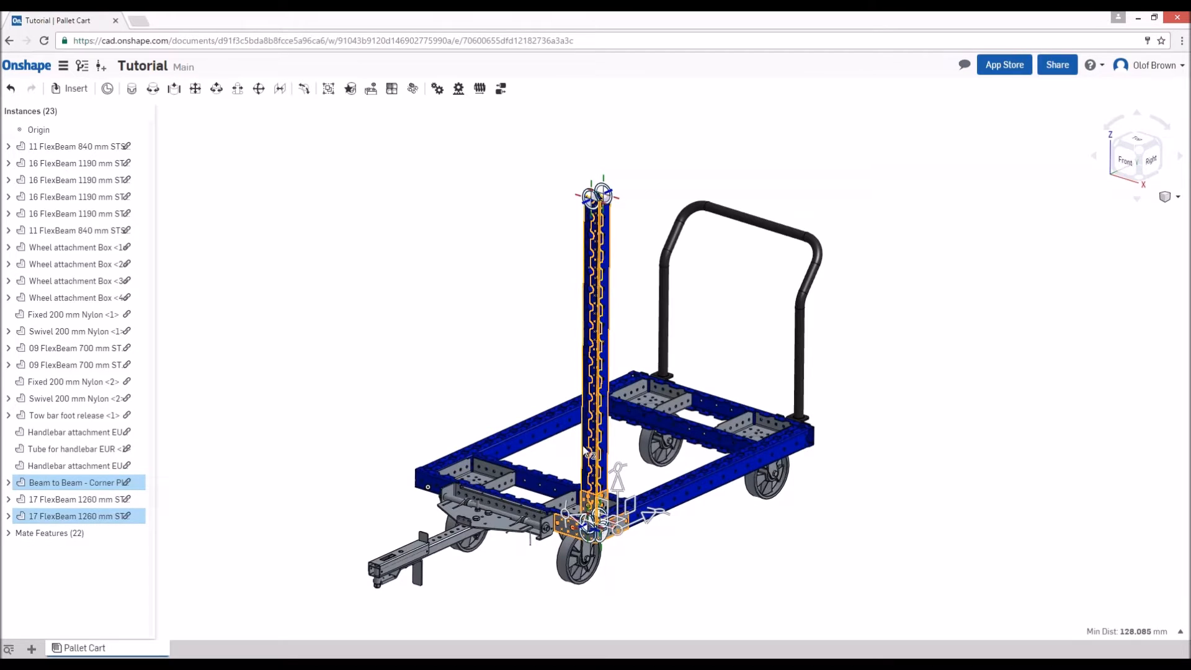
click(588, 451)
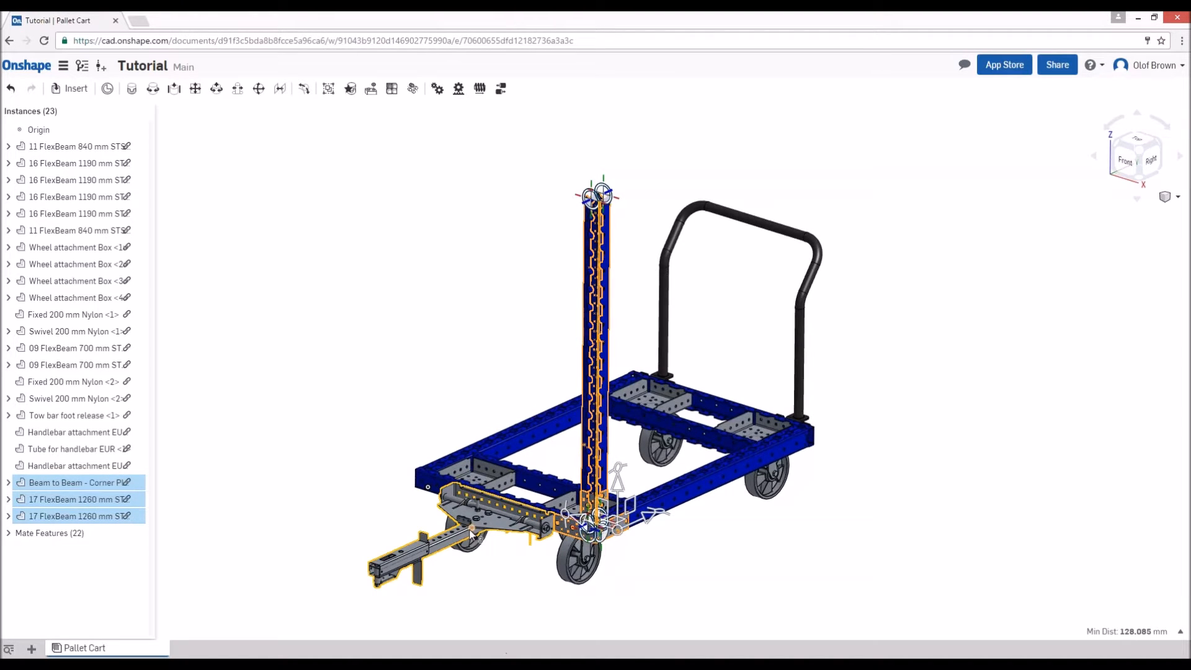
right_drag(420, 531, 504, 533)
scroll(504, 533, up, 1)
scroll(600, 539, up, 3)
right_drag(599, 539, 630, 611)
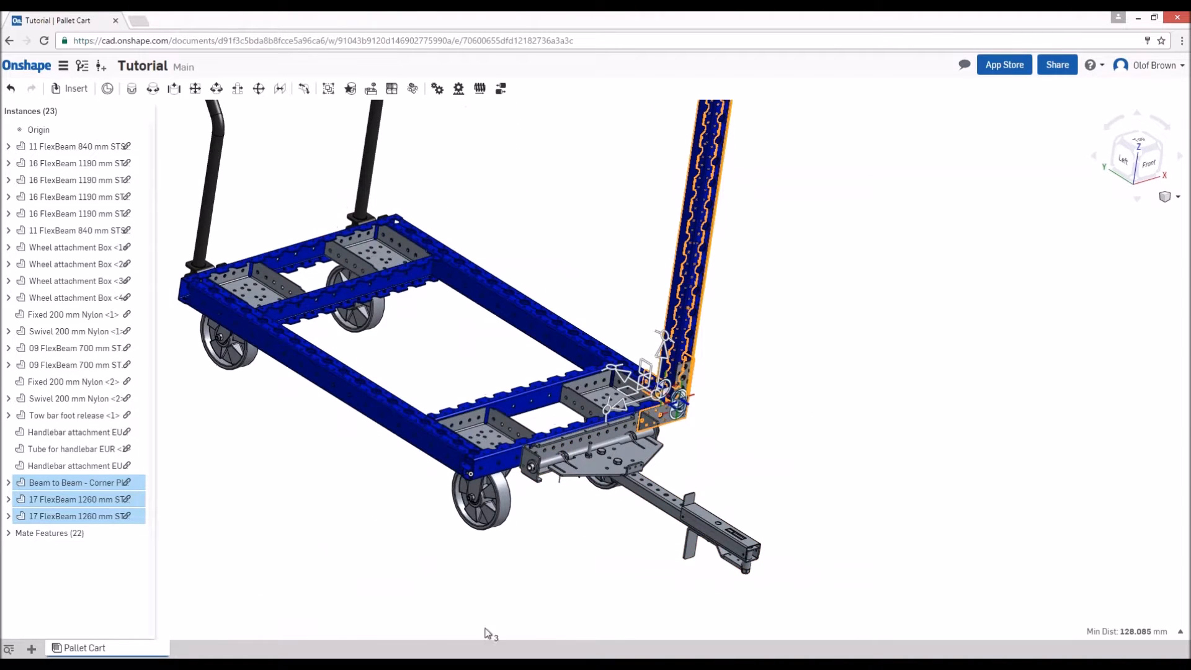
key(ctrl+v)
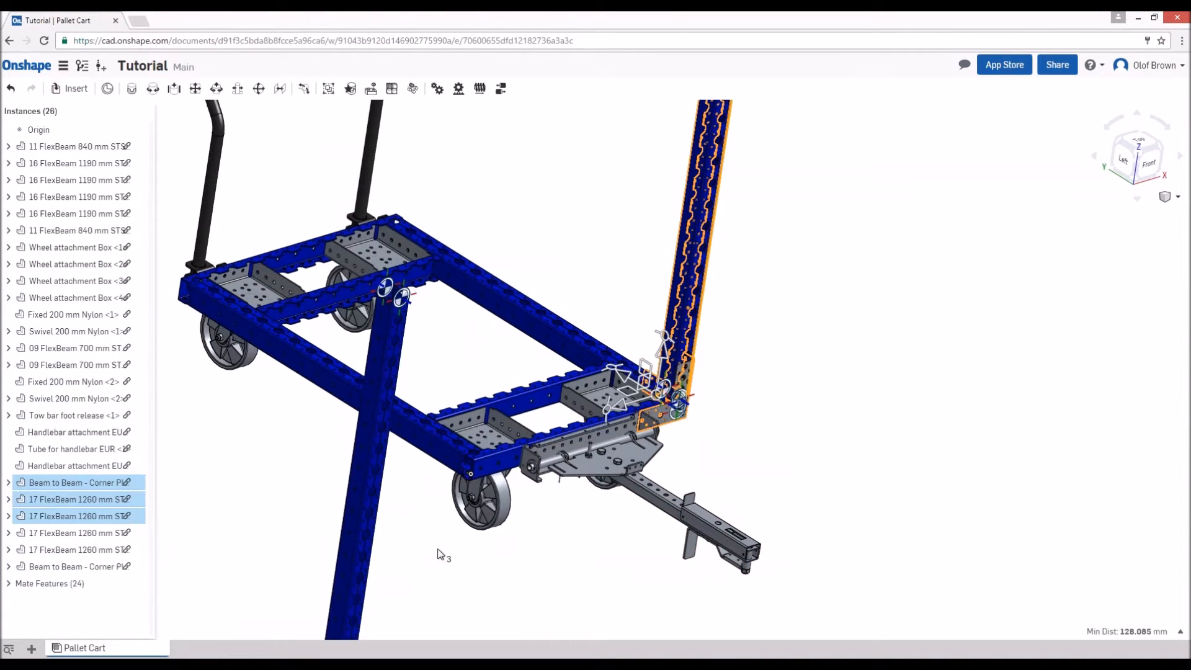
- Fasten the pasted set's corner plate to the outermost hole on the front beam's outer face at the front left corner
scroll(438, 525, up, 6)
scroll(464, 495, down, 3)
scroll(464, 494, down, 8)
right_drag(496, 457, 582, 503)
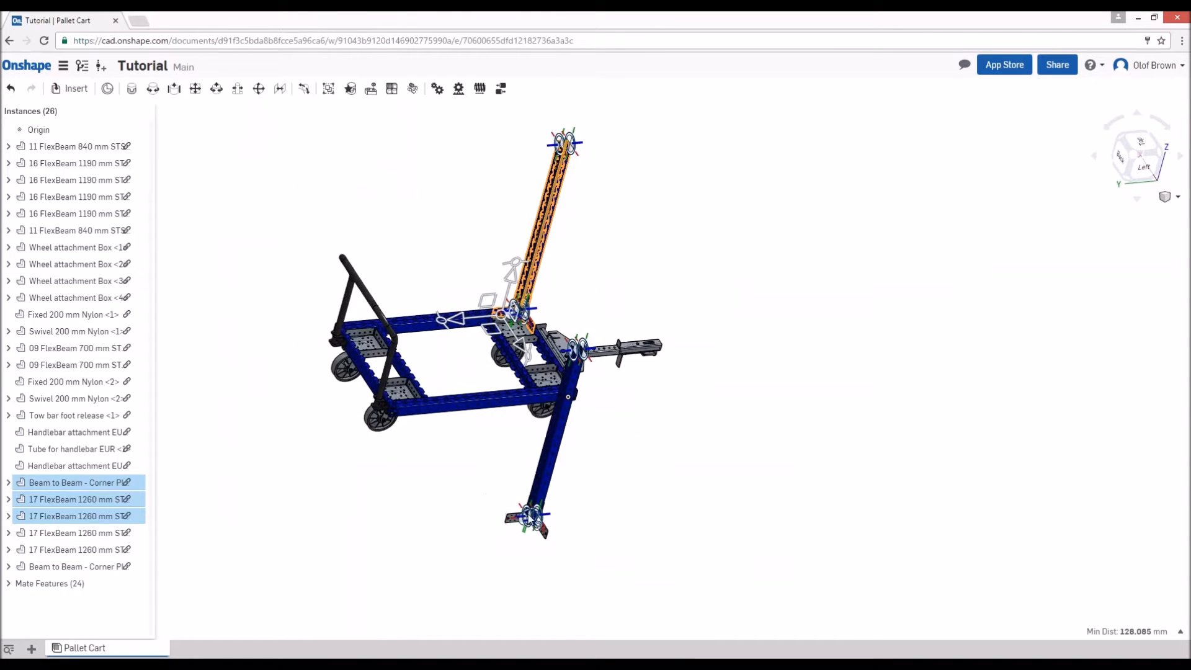
scroll(534, 515, up, 5)
right_drag(546, 403, 554, 460)
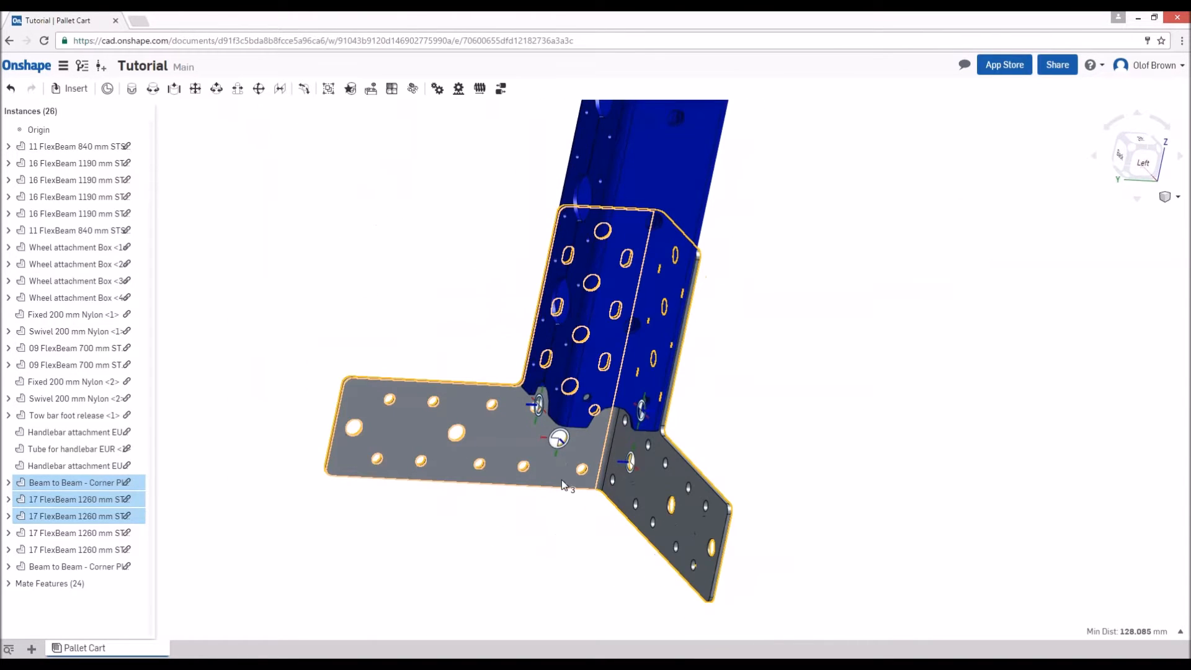
key(m)
click(559, 442)
scroll(518, 451, down, 6)
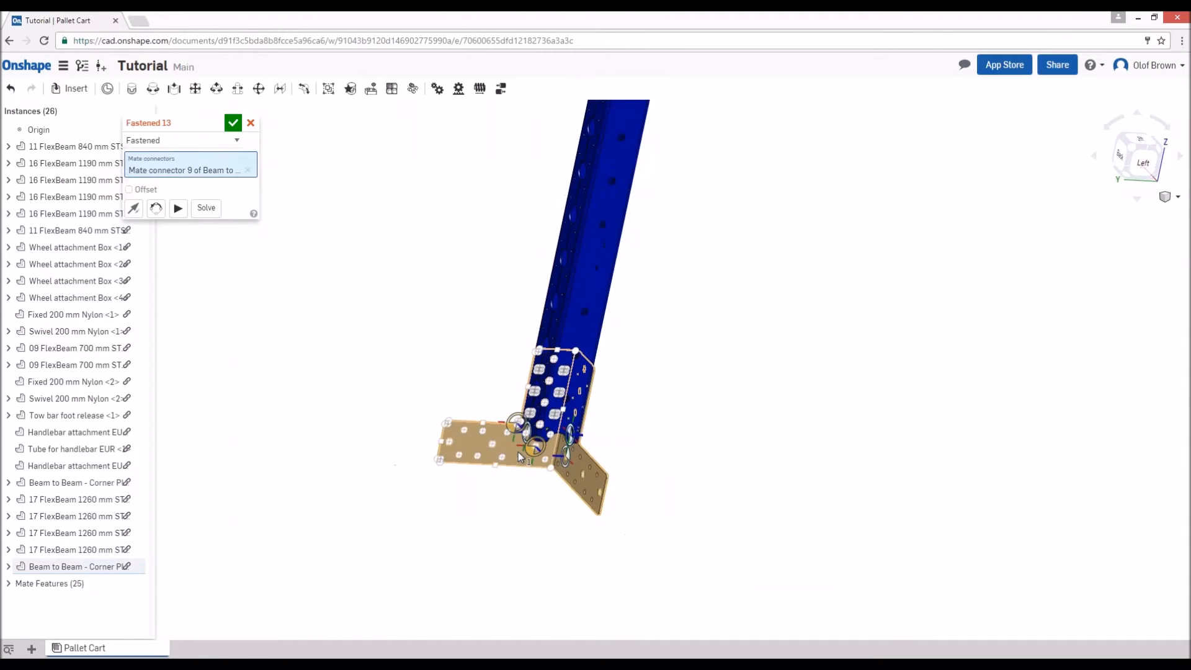
right_drag(617, 404, 573, 466)
middle_drag(639, 372, 583, 523)
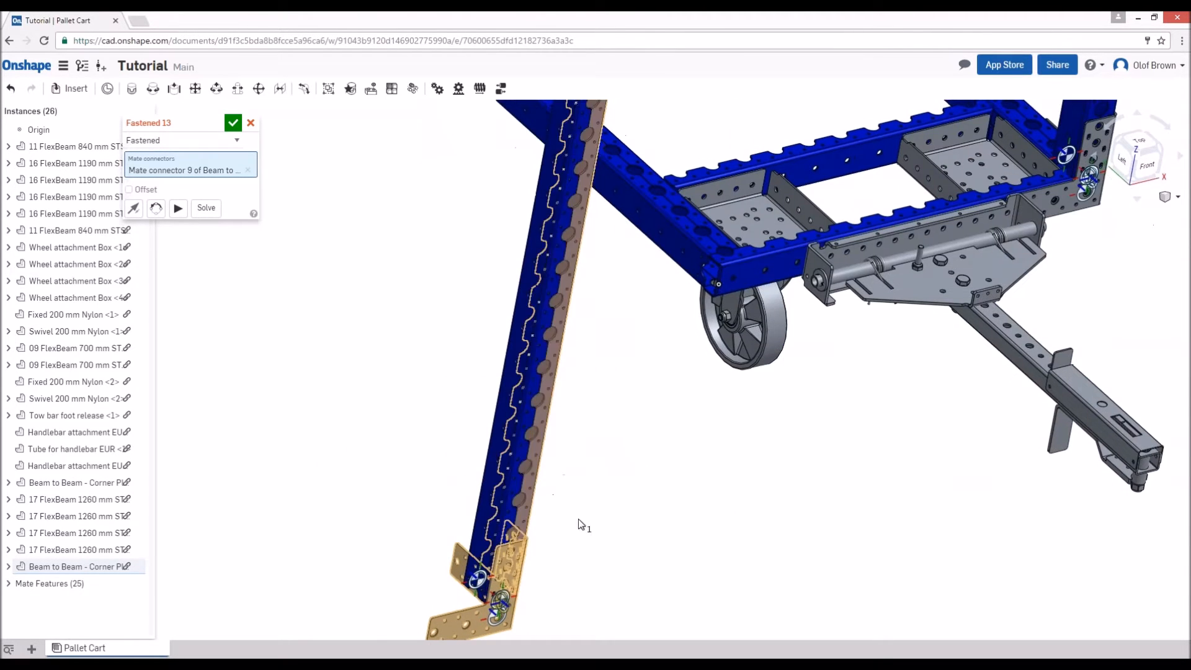
scroll(762, 233, up, 5)
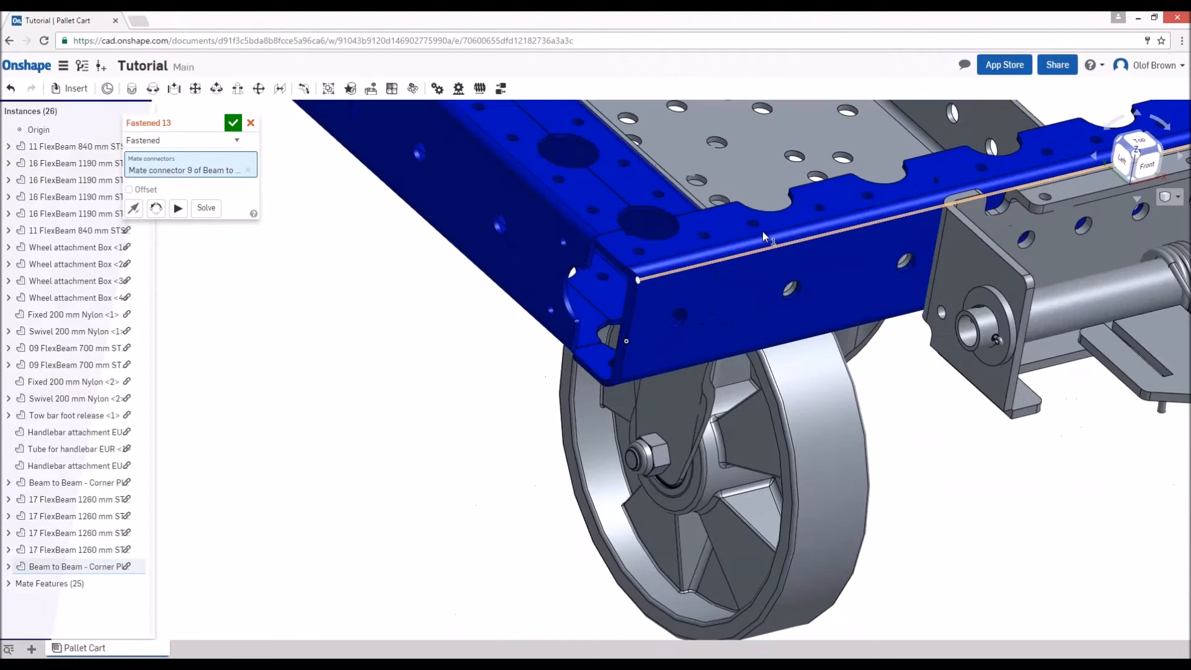
click(677, 321)
click(234, 123)
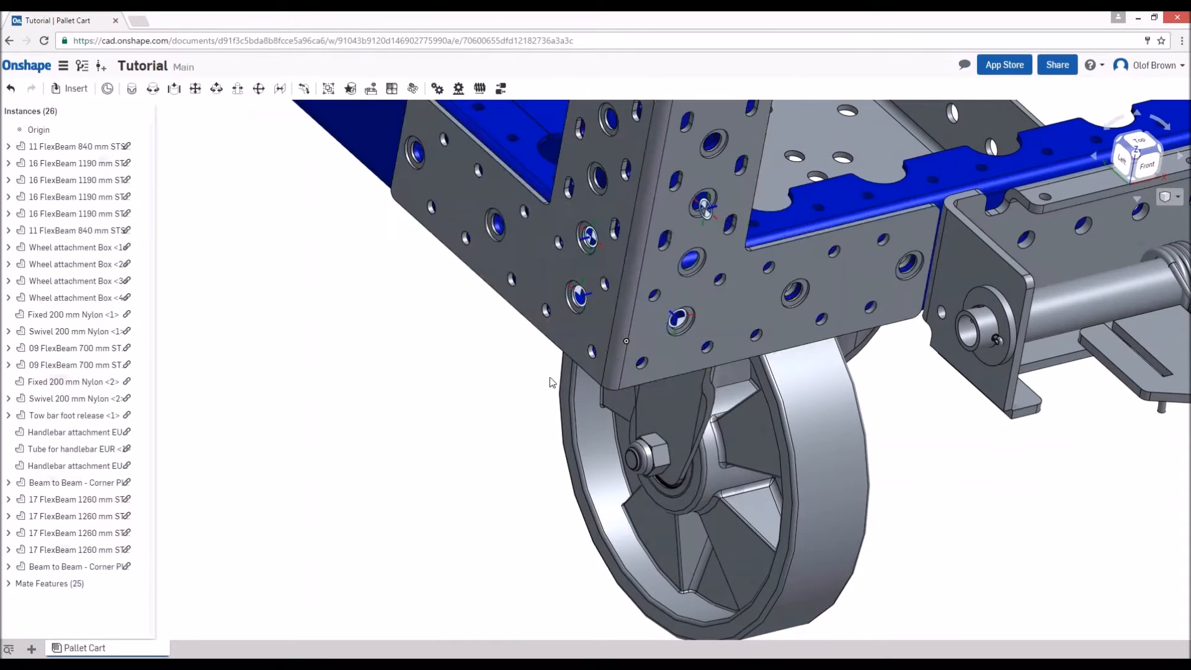
- Paste another set of the corner plate and two 17 FlexBeam 1260 mm beams near the back left corner
scroll(550, 379, down, 10)
right_drag(719, 342, 653, 367)
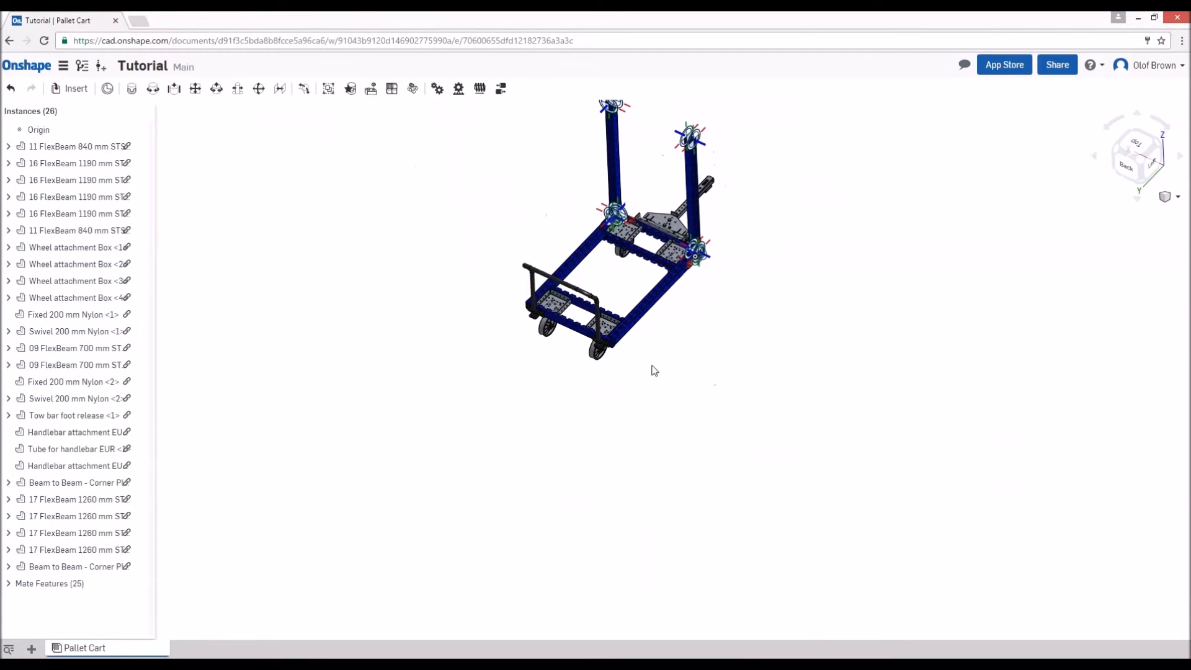
key(ctrl+v)
- Fasten the pasted set's corner plate to the outermost hole on the left side beam's outer face at the back left corner, reorienting it so the post stands upright
right_drag(646, 444, 646, 426)
scroll(651, 424, up, 5)
scroll(668, 375, up, 5)
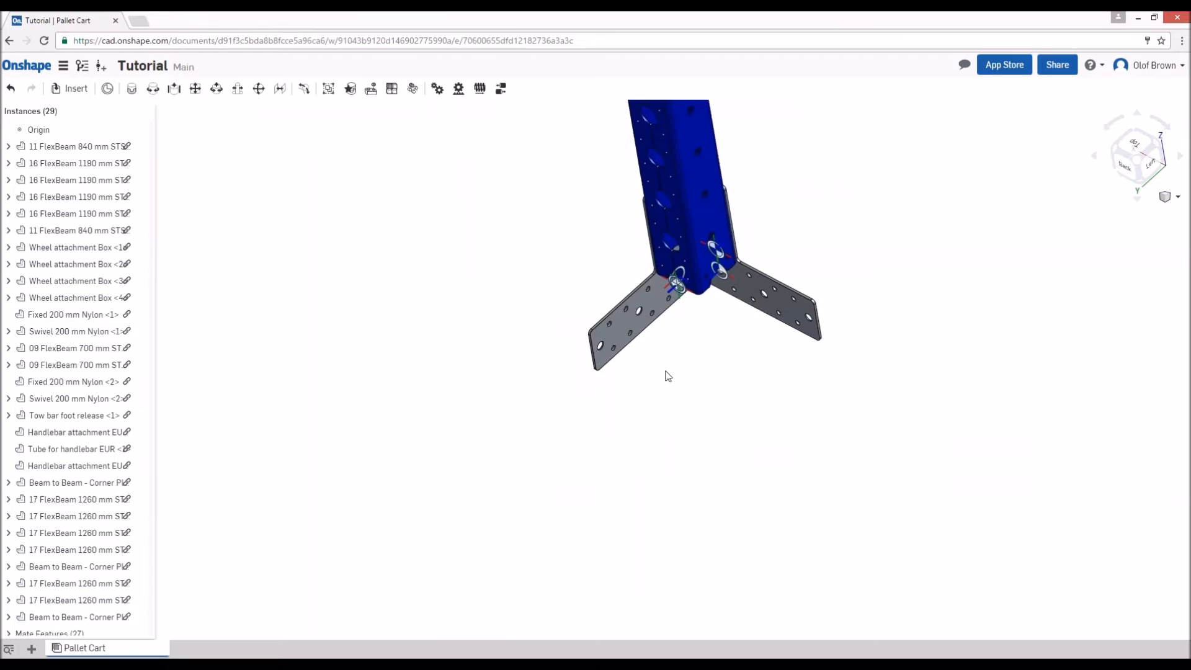
right_drag(667, 375, 670, 304)
scroll(671, 303, up, 2)
key(m)
click(672, 304)
scroll(822, 260, down, 10)
right_drag(819, 297, 807, 369)
middle_drag(807, 368, 774, 579)
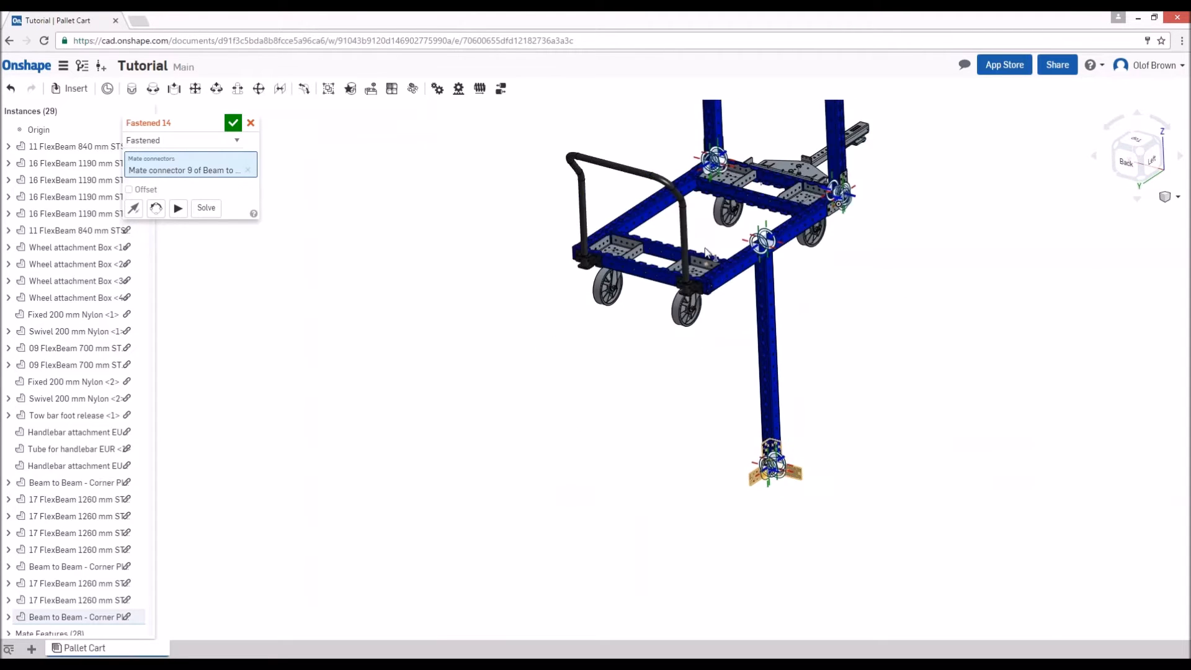
scroll(713, 267, up, 9)
click(741, 463)
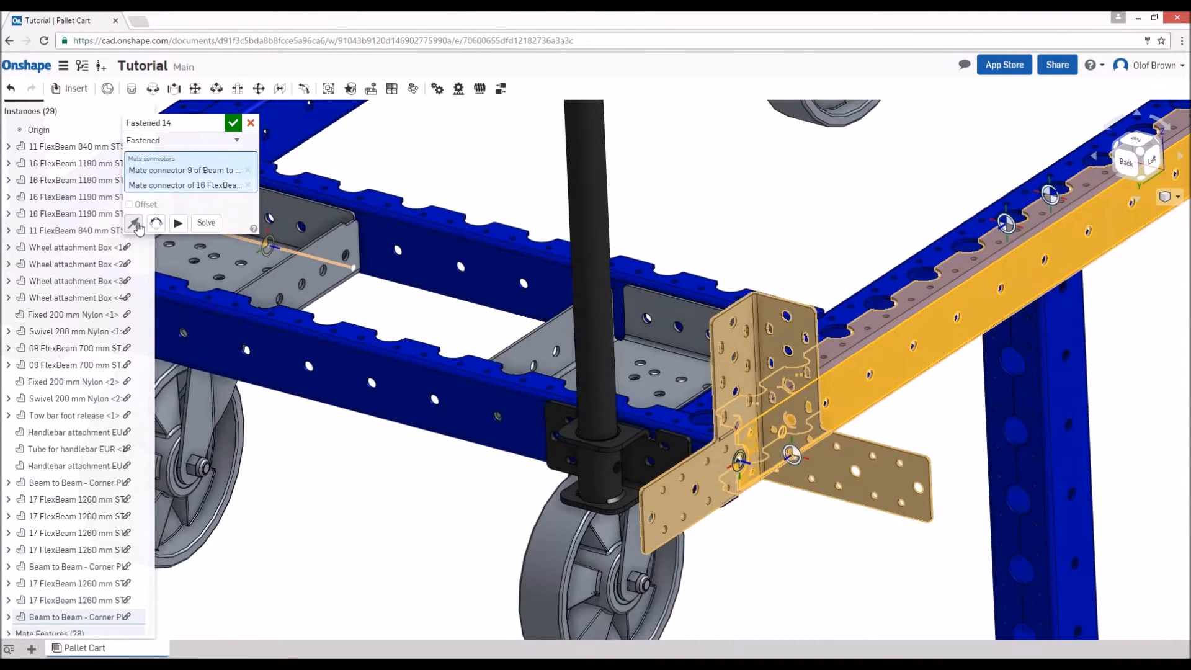
click(156, 223)
click(156, 223)
click(233, 126)
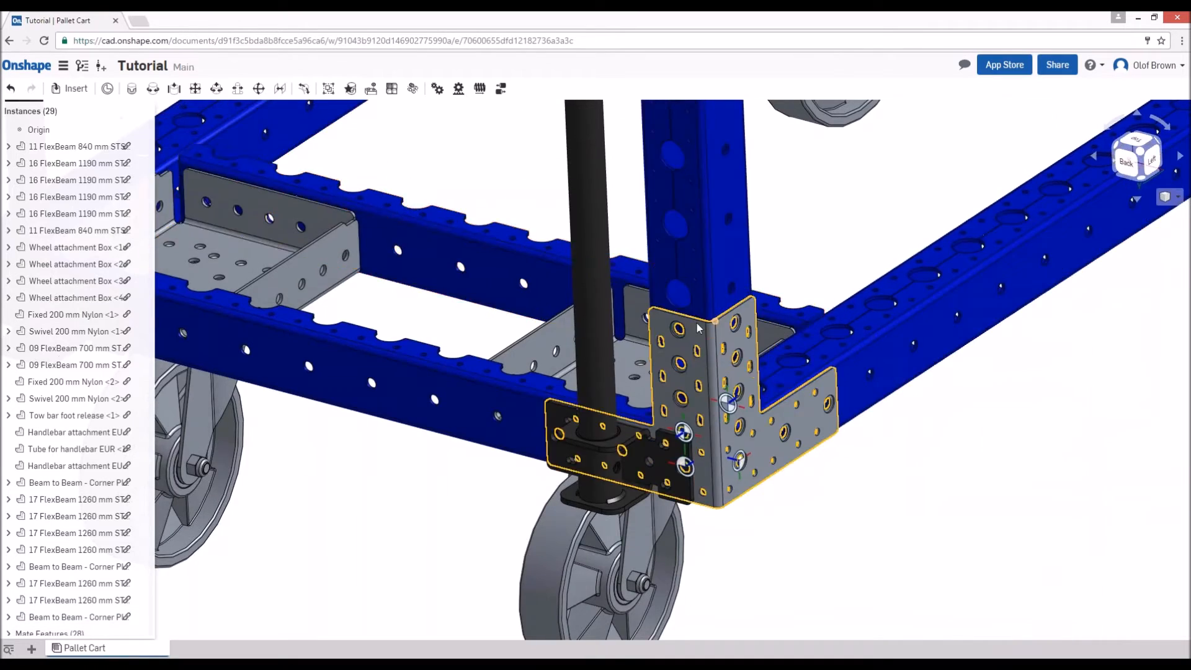
- Paste another set of the corner plate and two 17 FlexBeam 1260 mm beams near the back right corner
scroll(732, 403, down, 7)
right_drag(584, 404, 772, 437)
scroll(766, 379, up, 6)
key(ctrl+v)
scroll(900, 540, down, 2)
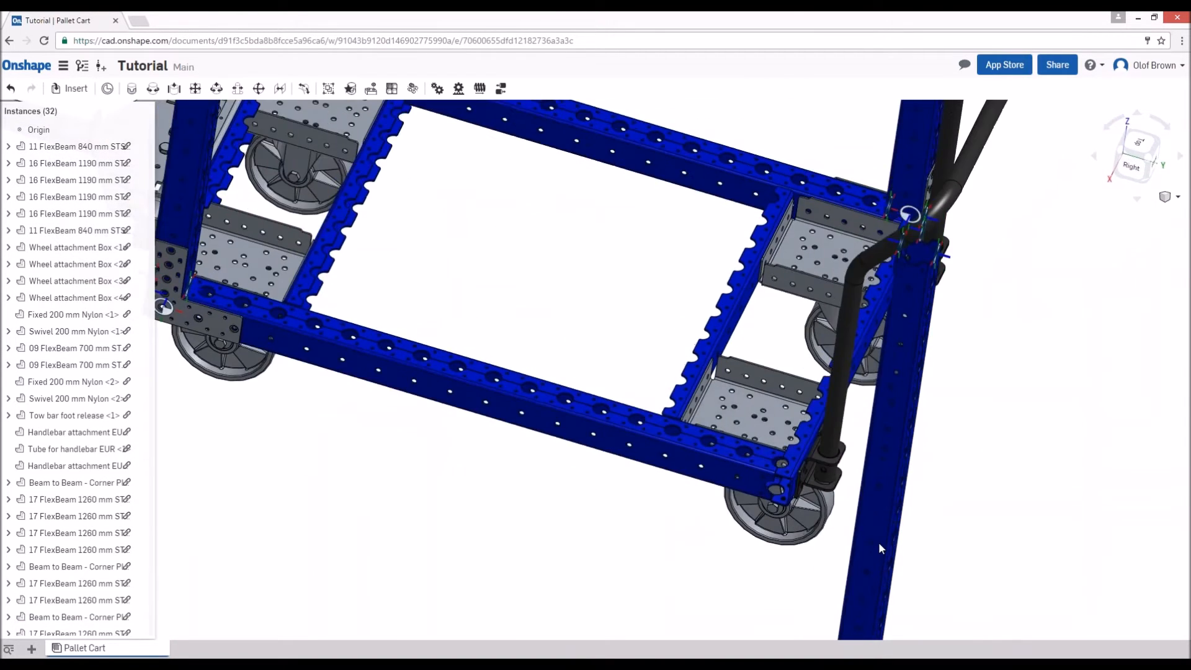
- Fasten the newly pasted corner plate to the outermost hole on the right side beam's outer face at the back right corner
middle_drag(880, 546, 825, 267)
right_drag(825, 310, 859, 456)
scroll(855, 448, up, 6)
key(m)
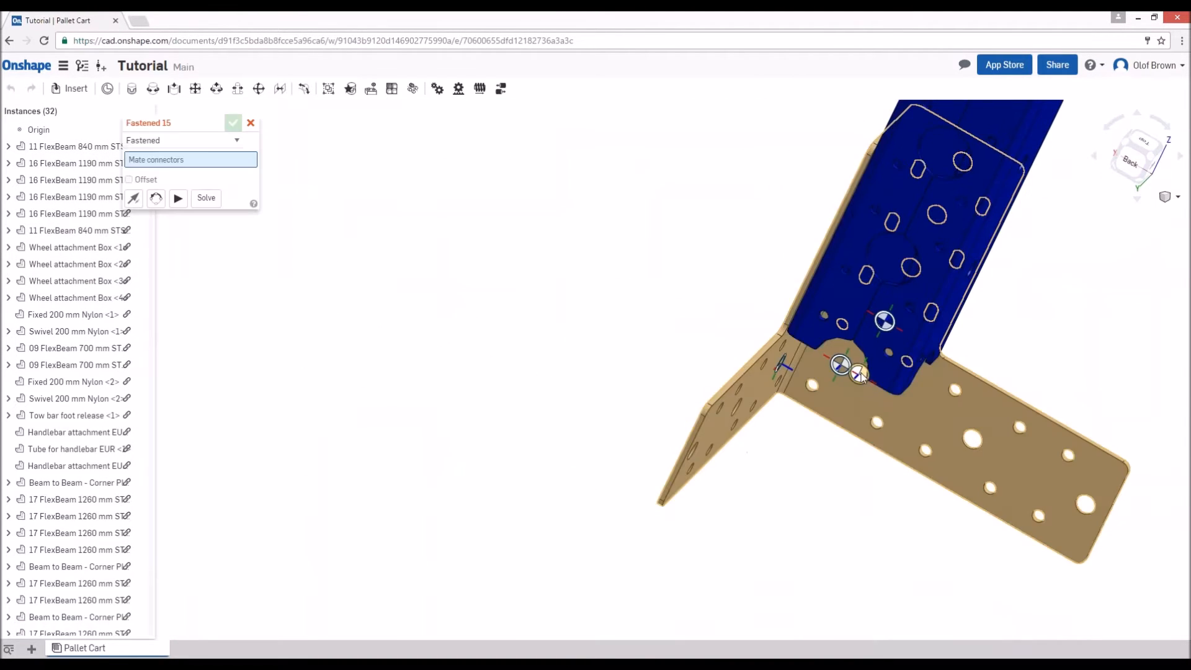
click(860, 374)
scroll(927, 373, down, 10)
right_drag(757, 484, 836, 511)
scroll(978, 276, up, 8)
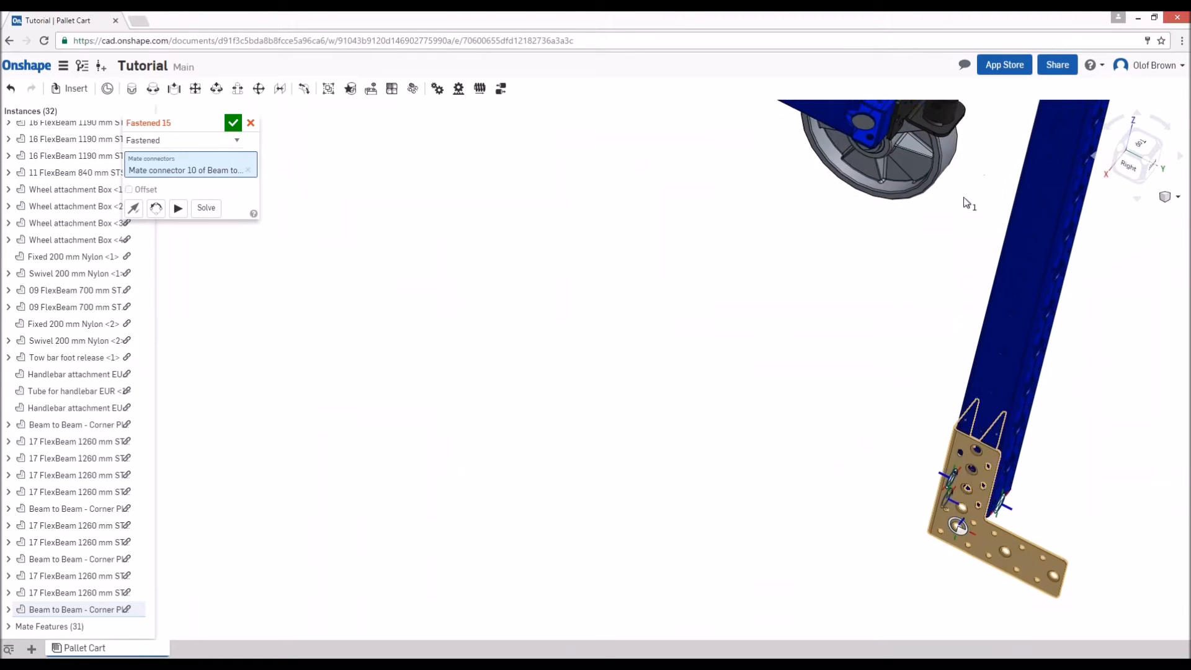
middle_drag(965, 202, 834, 459)
scroll(756, 398, up, 4)
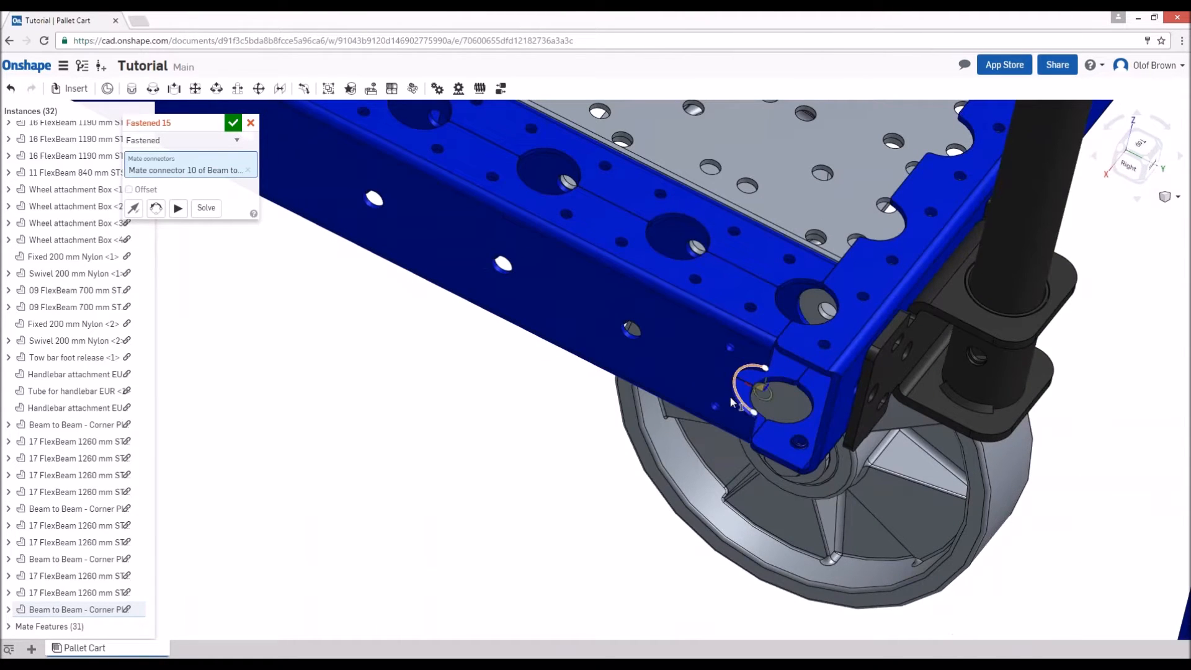
click(764, 393)
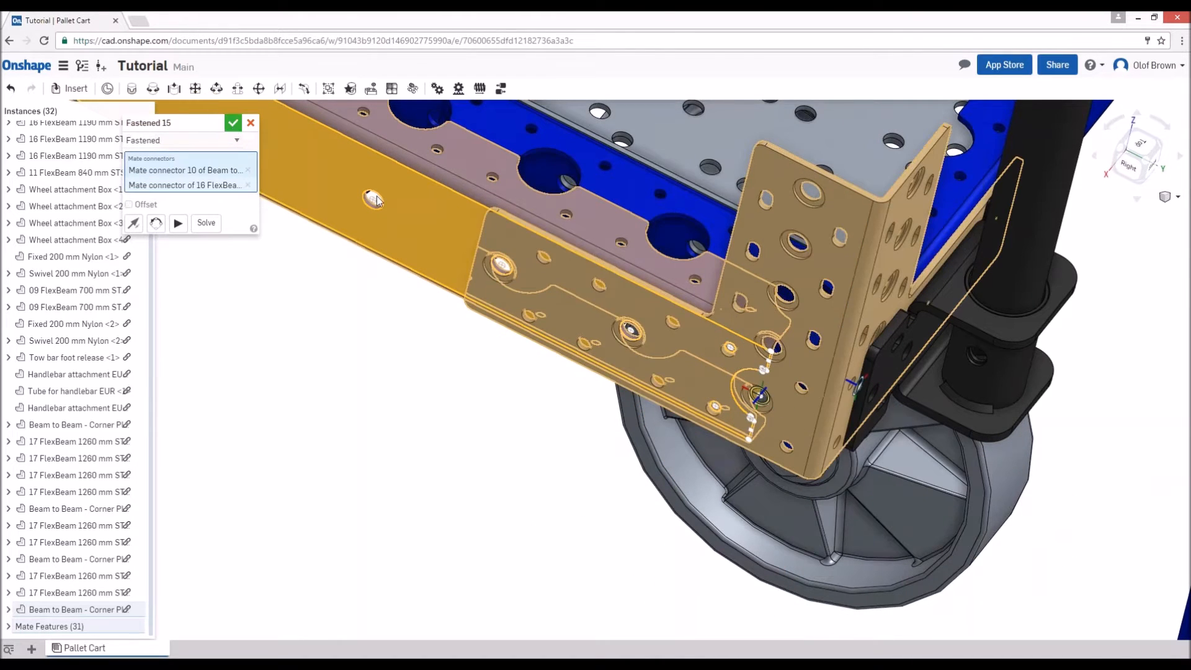
key(Return)
scroll(662, 276, down, 10)
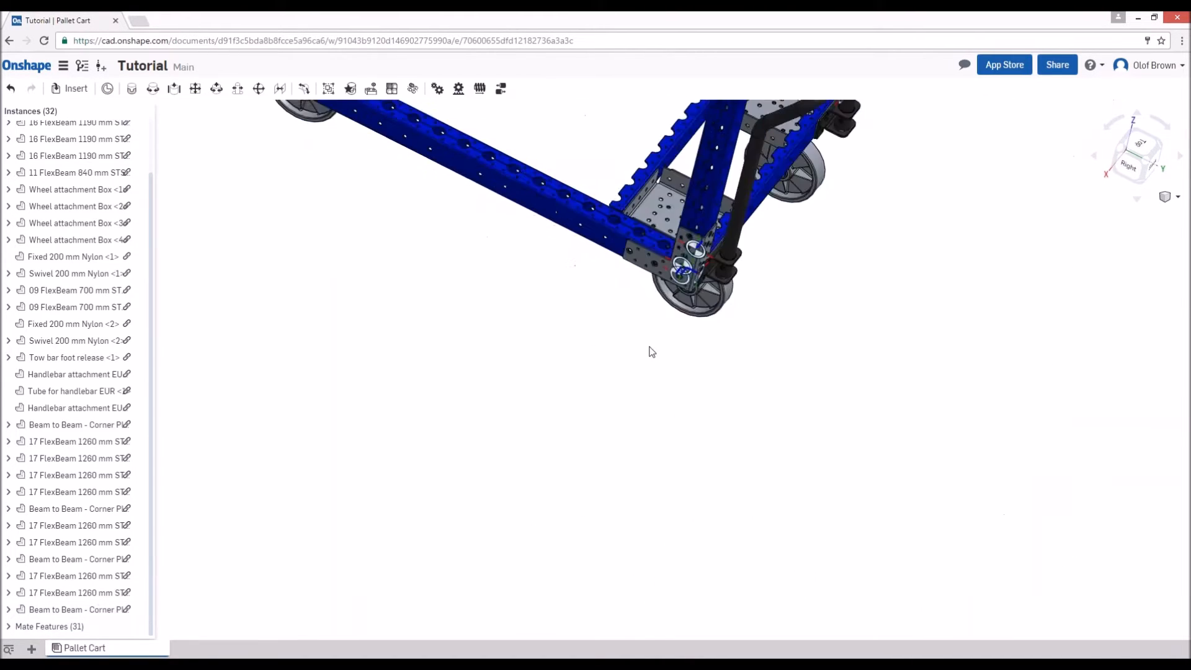
click(1120, 148)
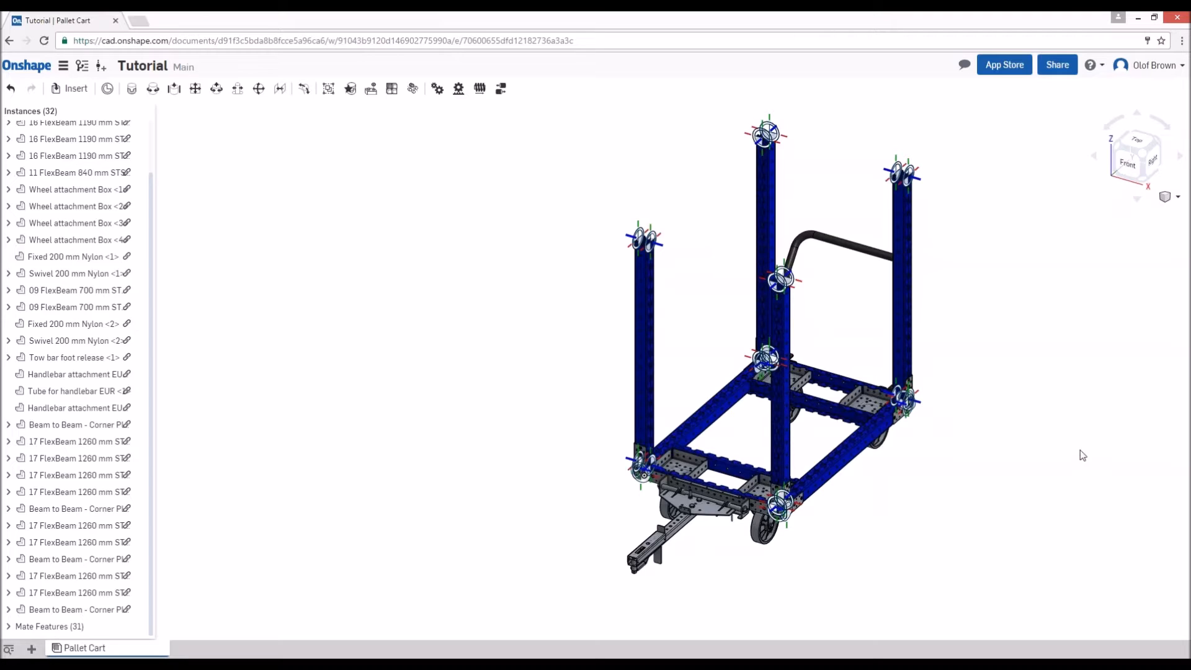
- Open the document's share settings, enter the recipient's e-mail address and give them the Can edit permission
click(1062, 72)
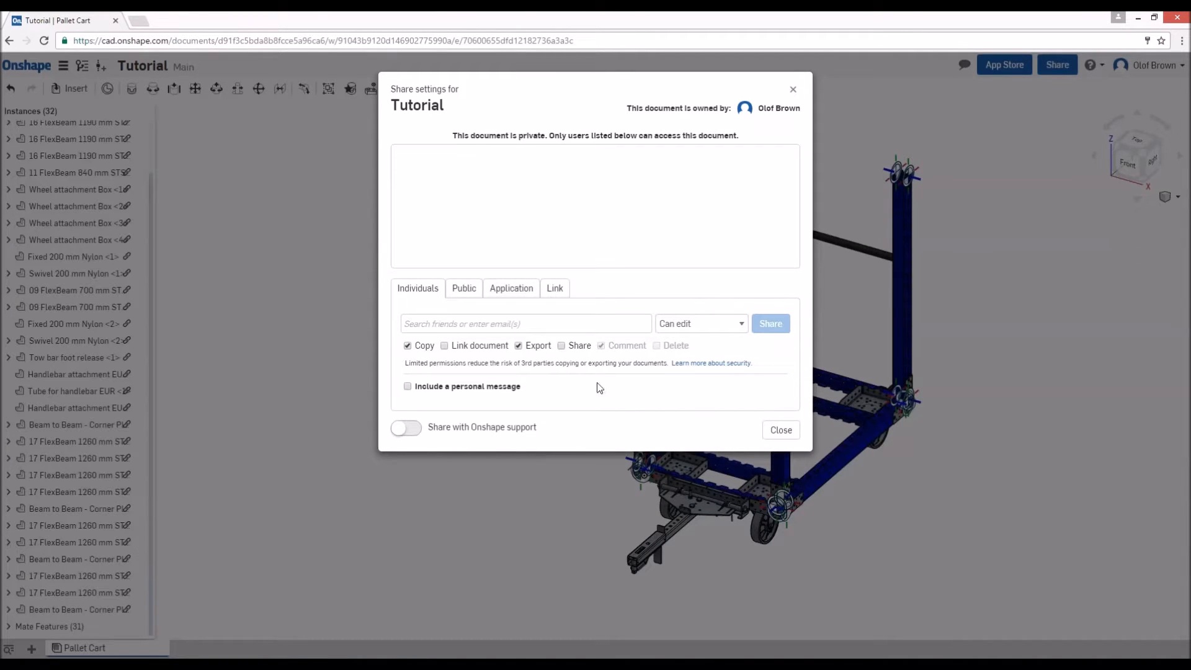
click(621, 324)
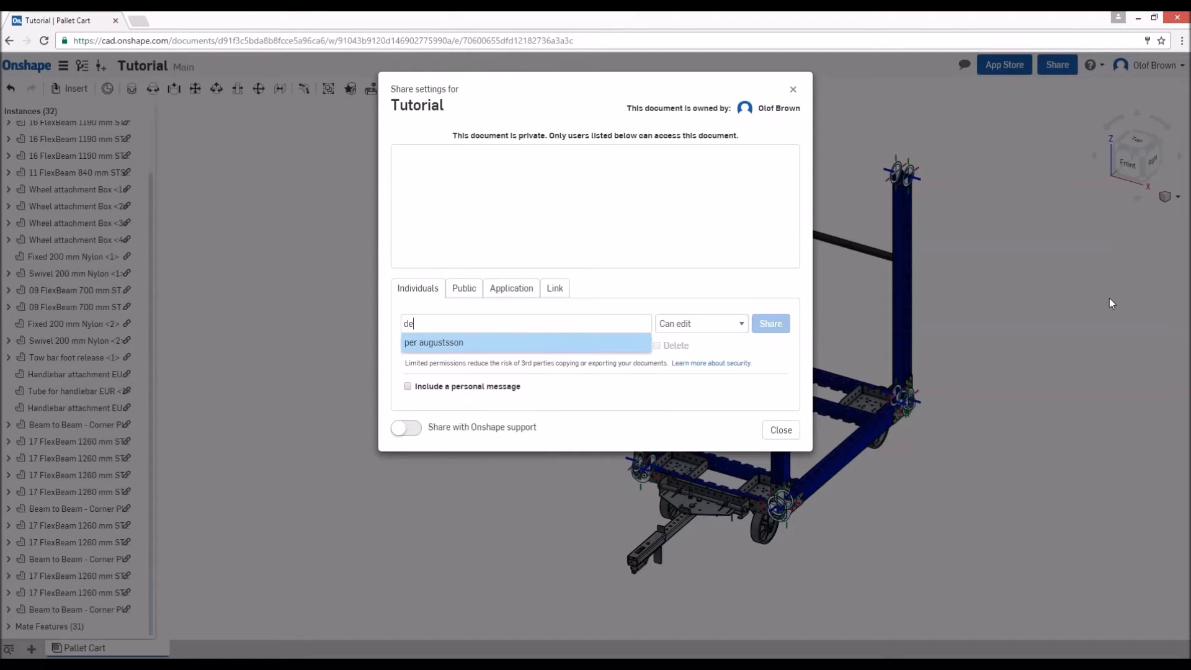
click(705, 323)
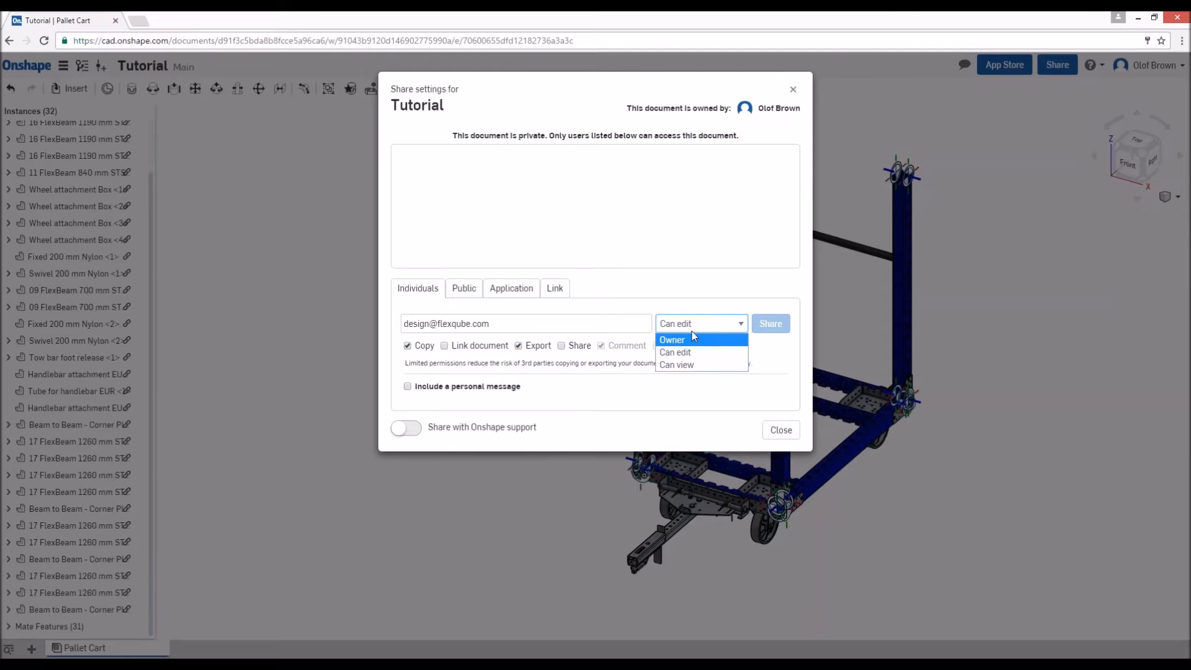
click(682, 352)
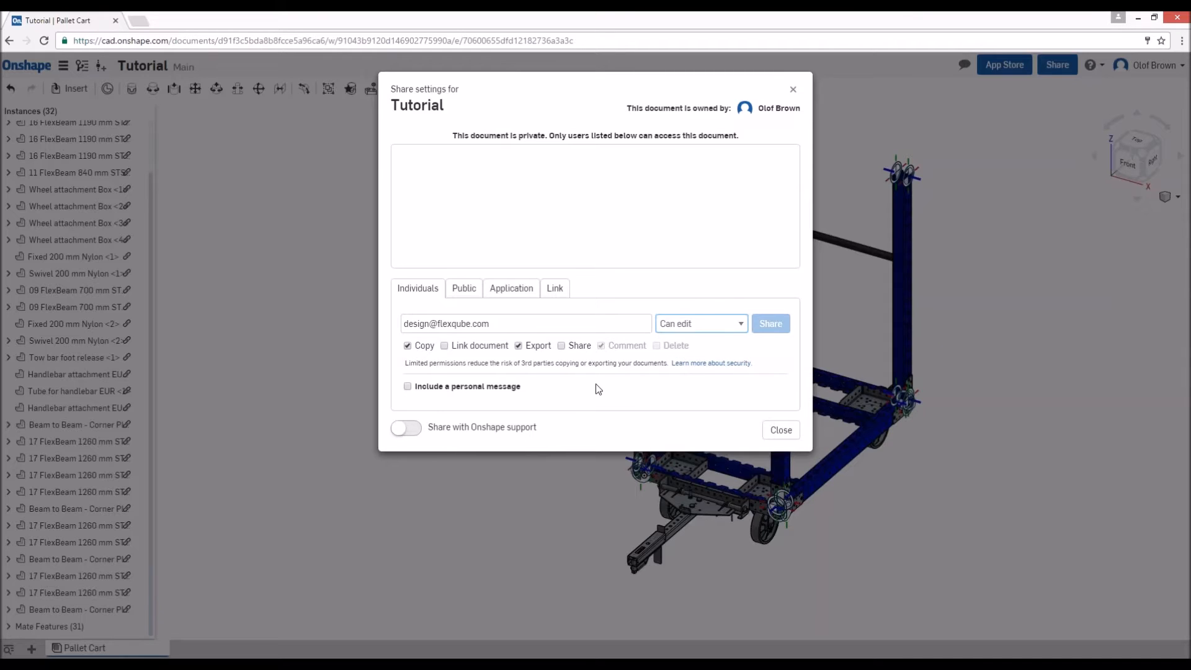
- Include the personal message "Hi can you insert flat shelves into this model" with the share invitation
click(408, 387)
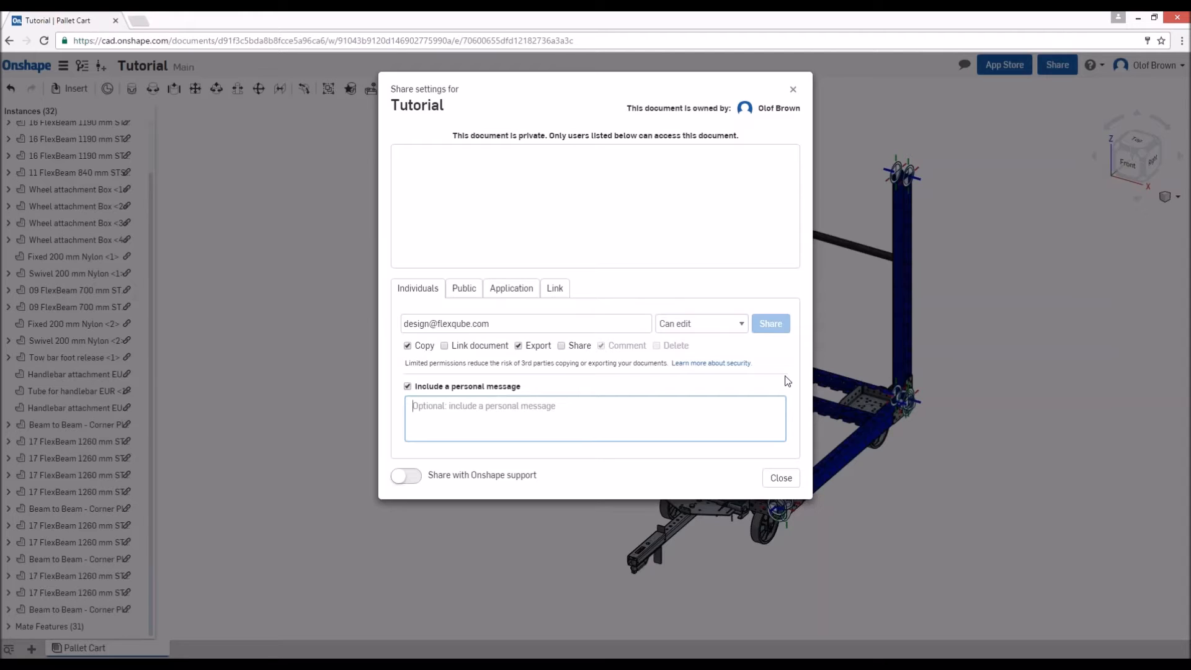
text(HI th)
key(BackSpace)
key(BackSpace)
key(BackSpace)
key(BackSpace)
text(i can )
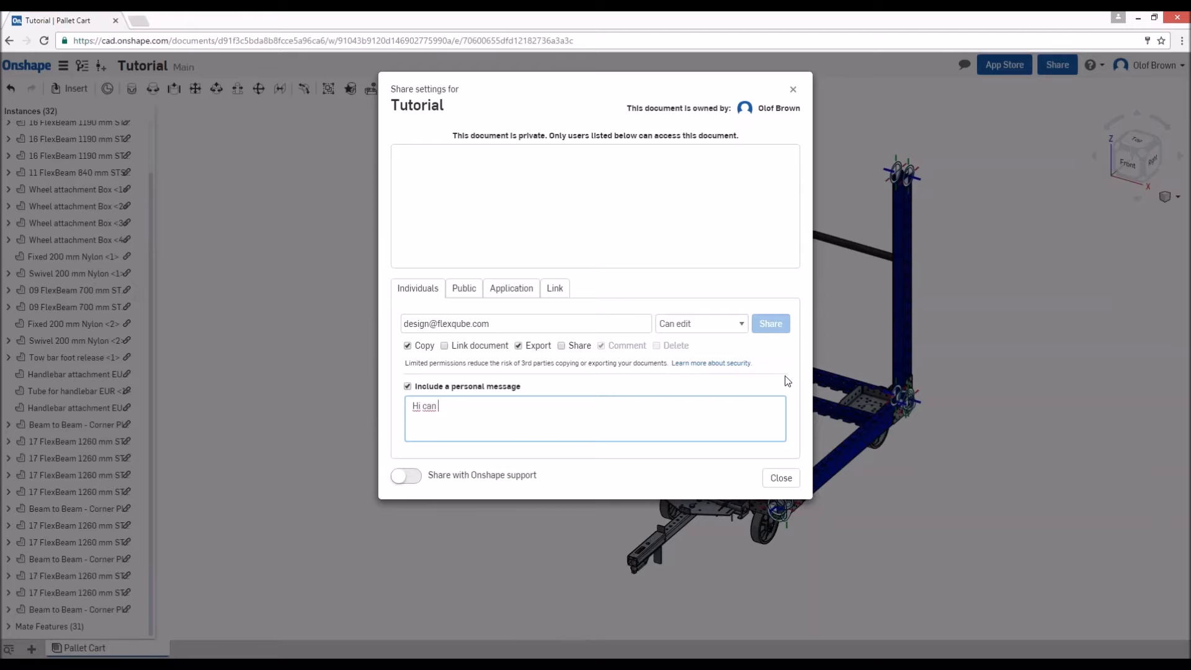
text(you insert flat shelves into this model)
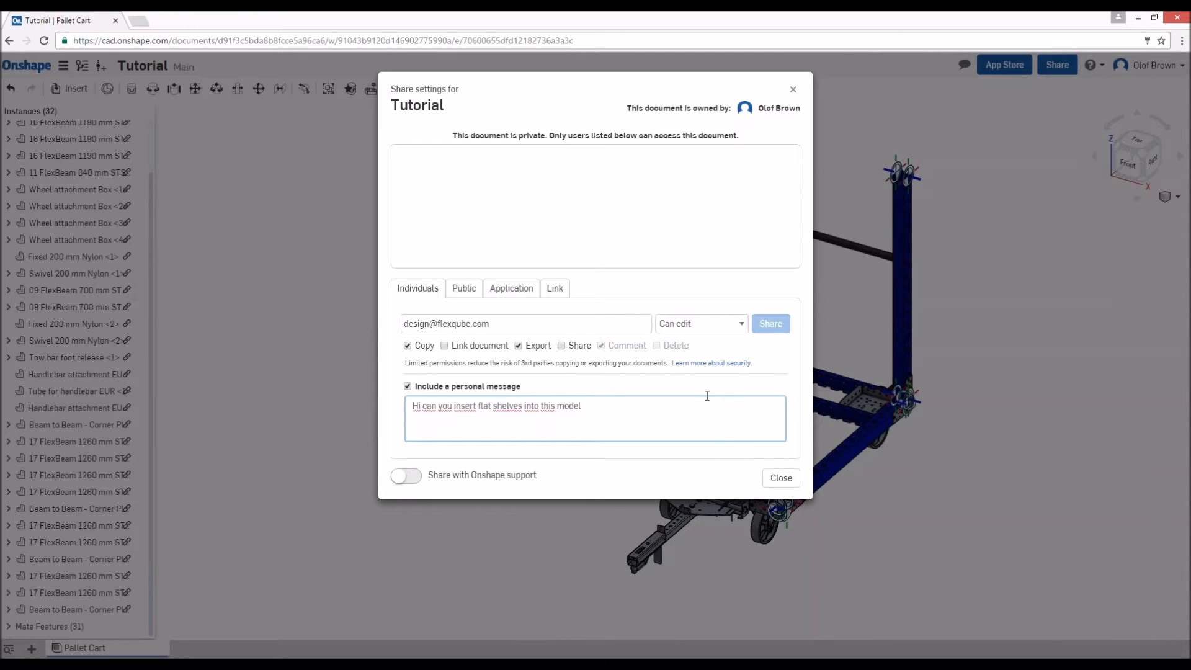
- Choose the suggested contact as recipient, share the document with them and close the share settings
click(776, 325)
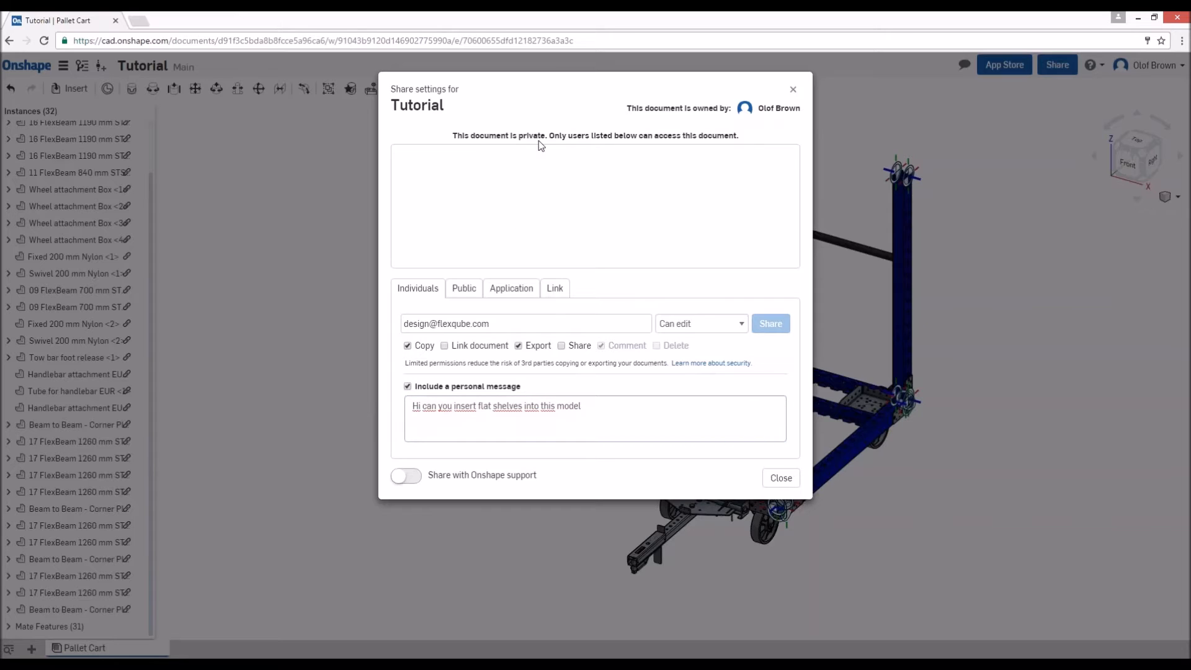
drag(452, 135, 691, 135)
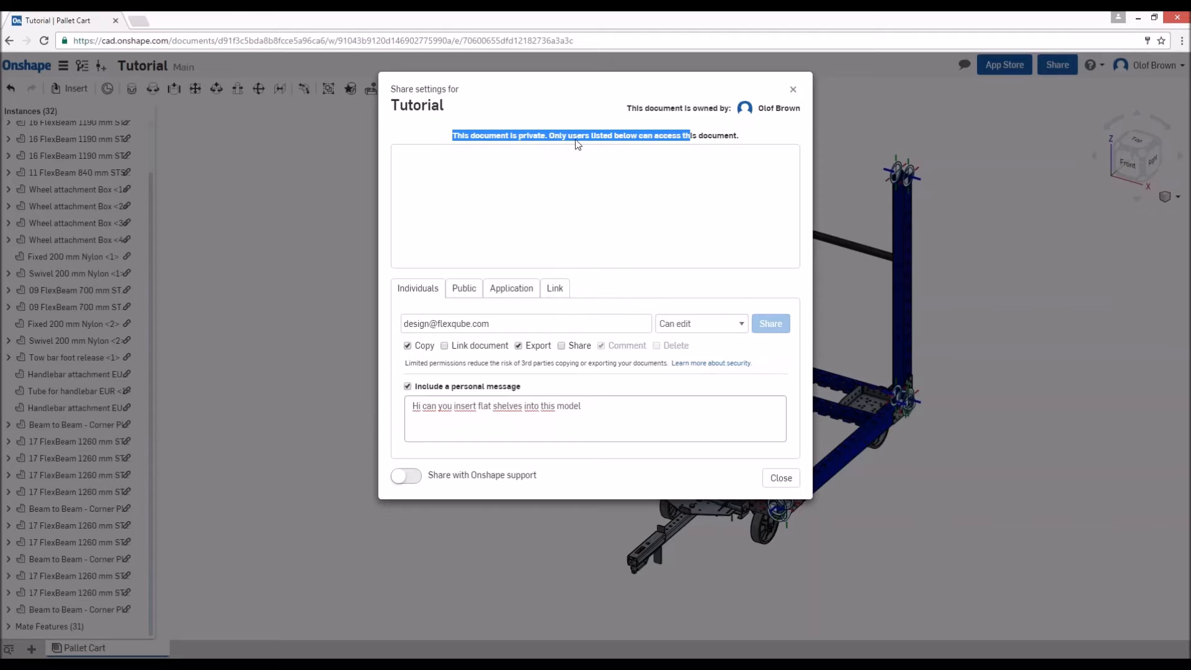
click(726, 210)
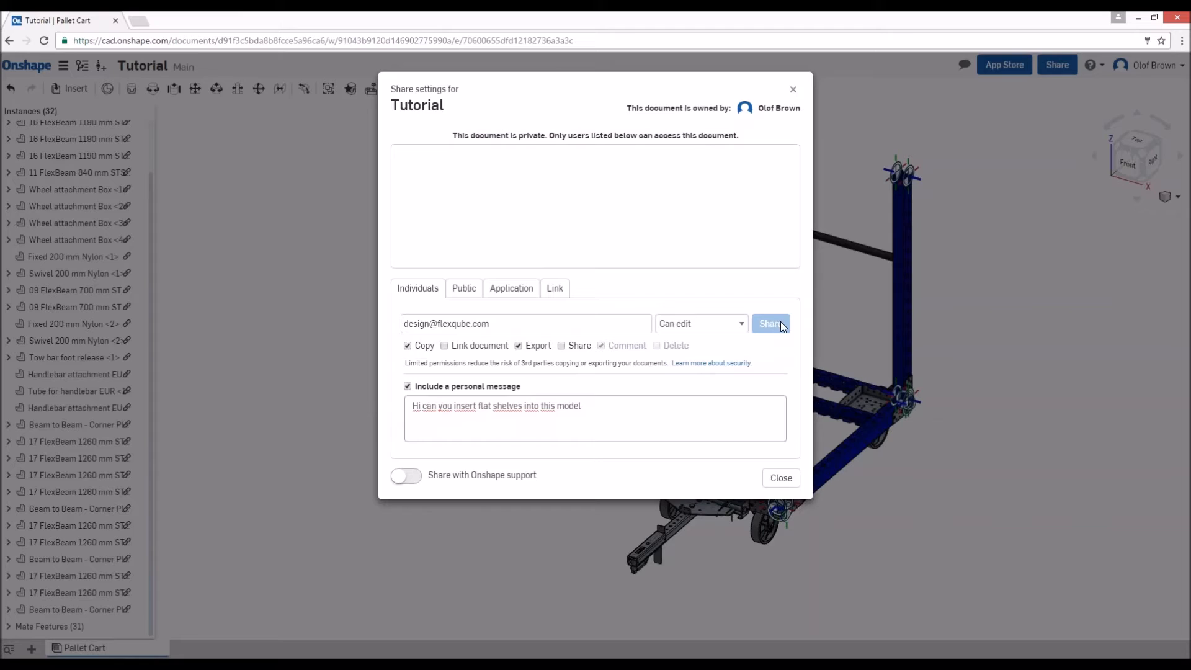
click(519, 324)
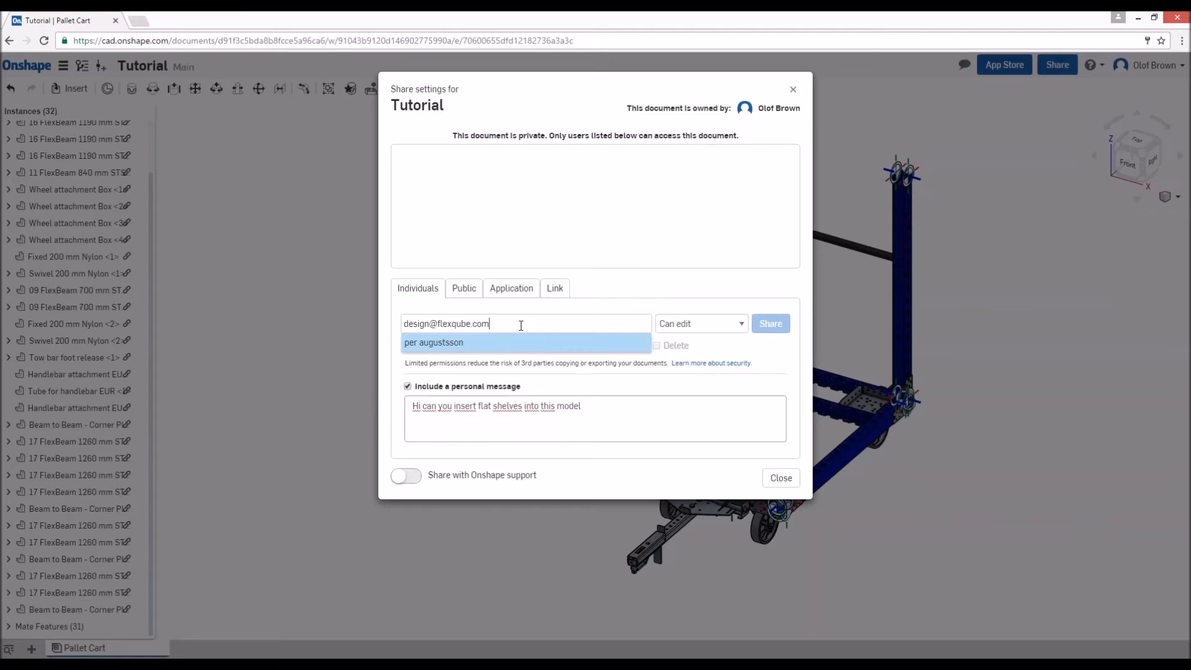
click(420, 347)
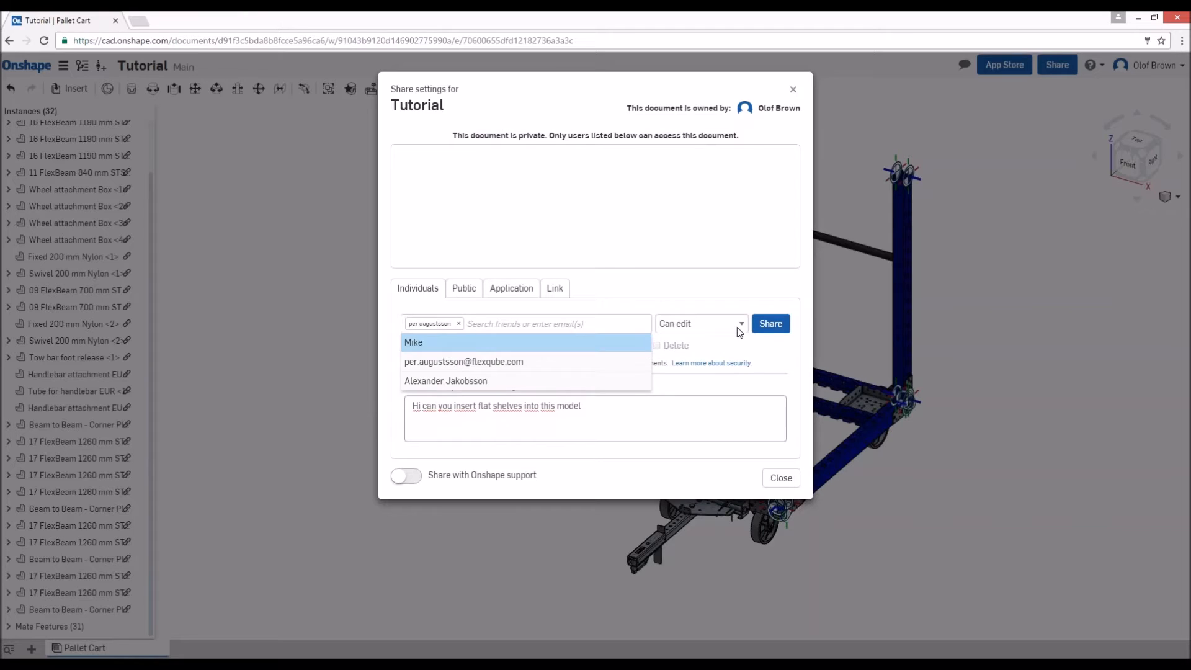
click(781, 333)
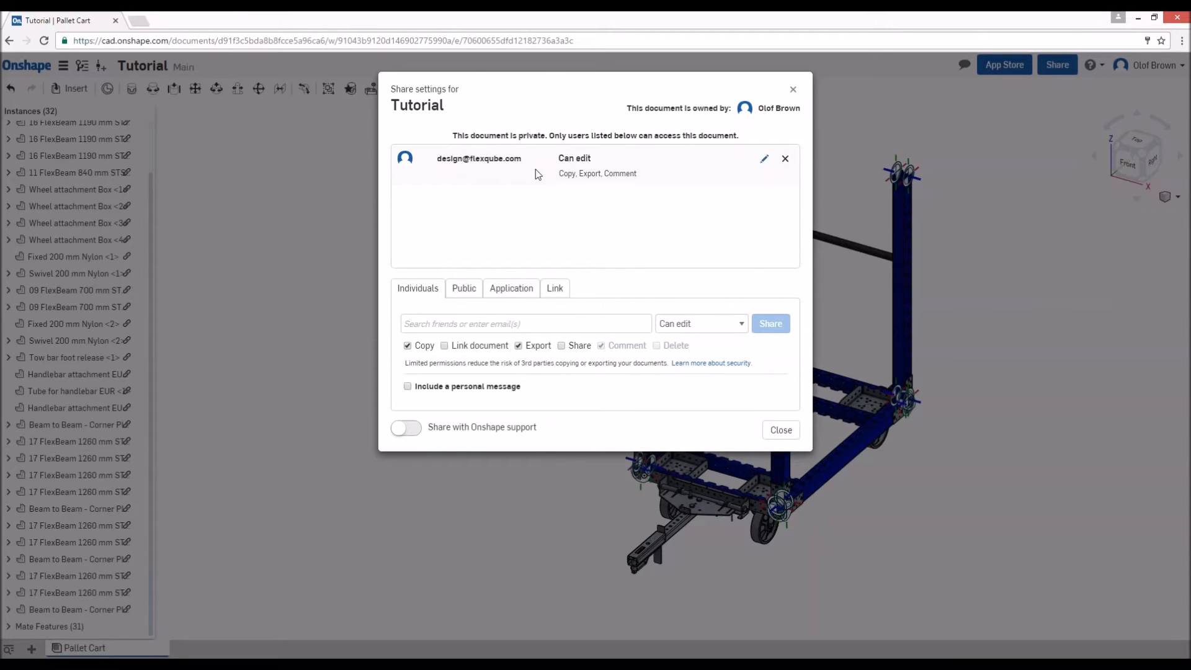
click(795, 92)
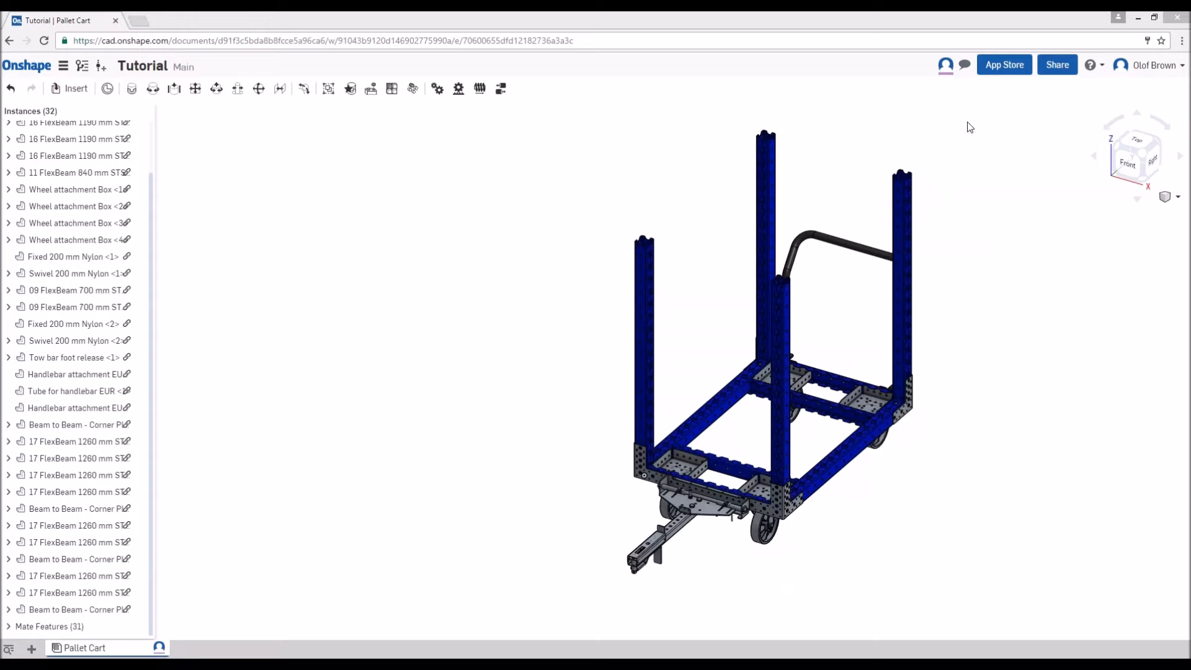
- Follow the collaborator's live view of the cart, and stop following to inspect the model independently
click(946, 65)
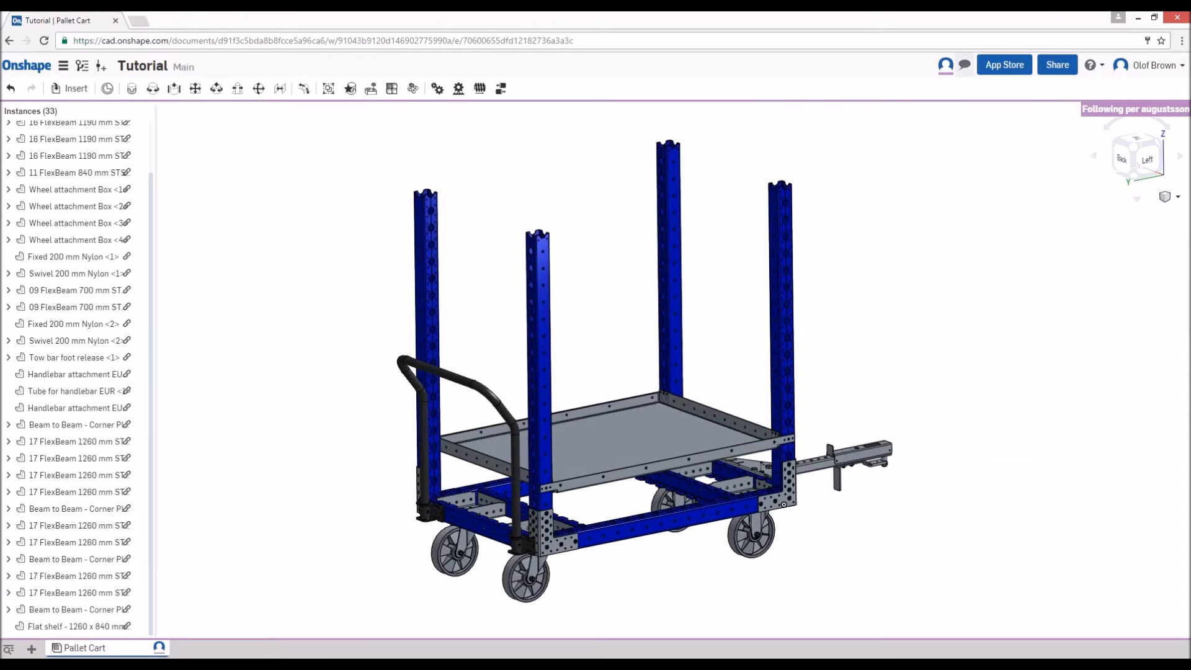
click(948, 72)
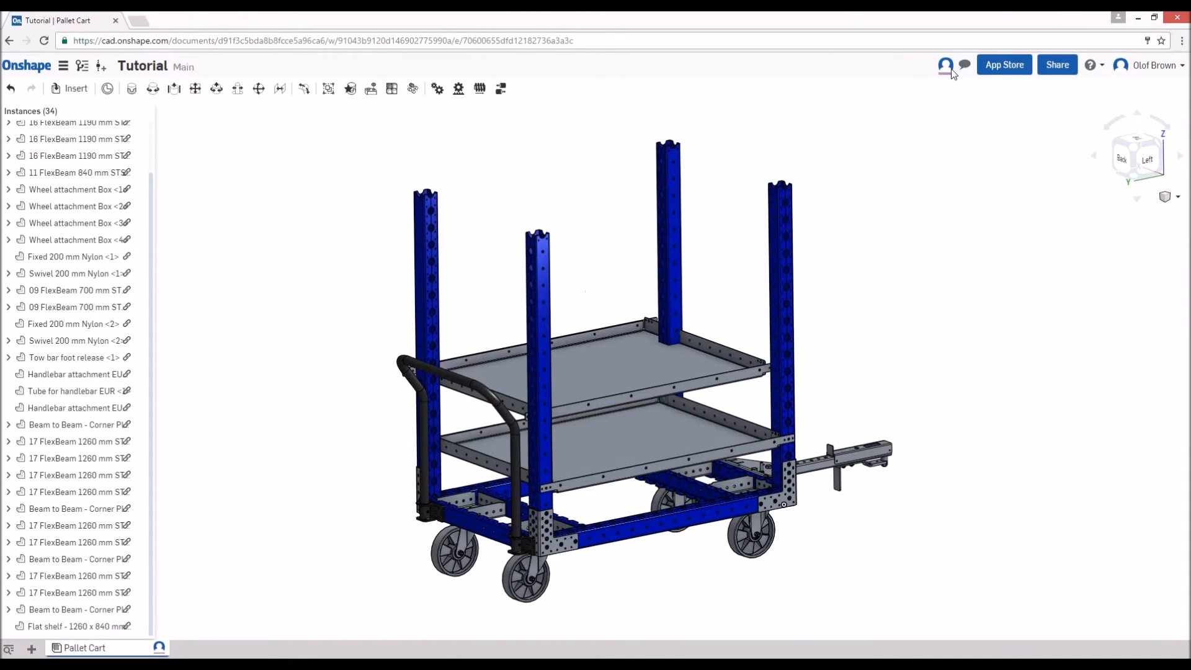
mouse_move(938, 304)
right_down()
mouse_move(948, 288)
mouse_move(929, 292)
mouse_move(924, 280)
mouse_move(923, 291)
right_up()
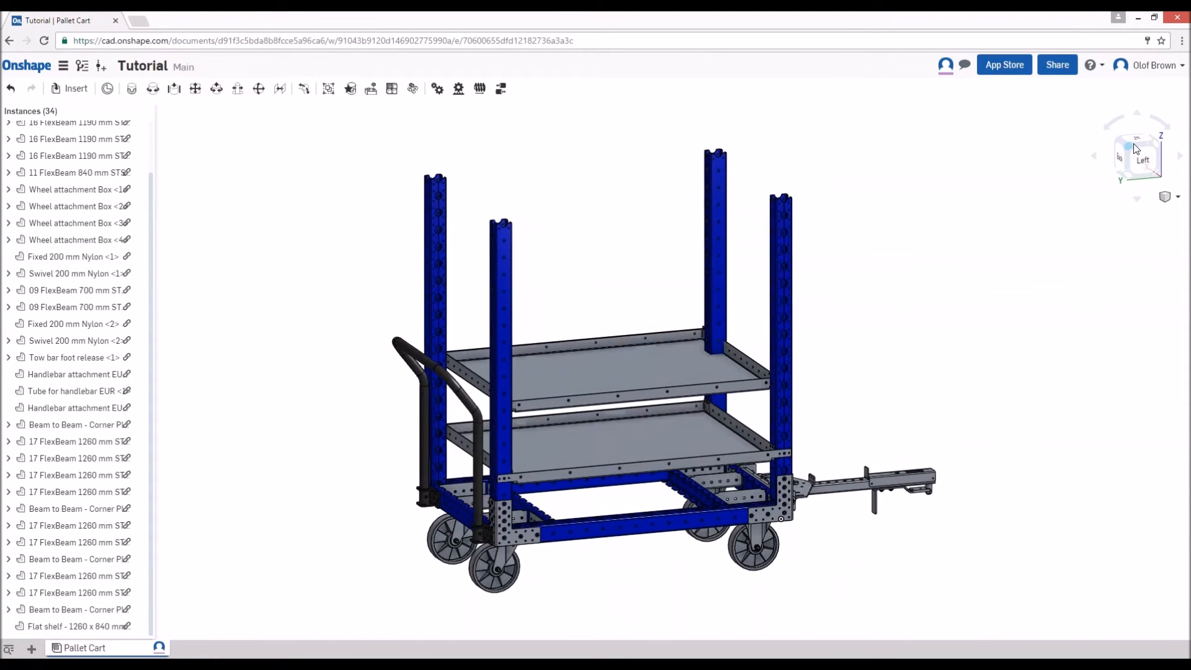
click(1133, 144)
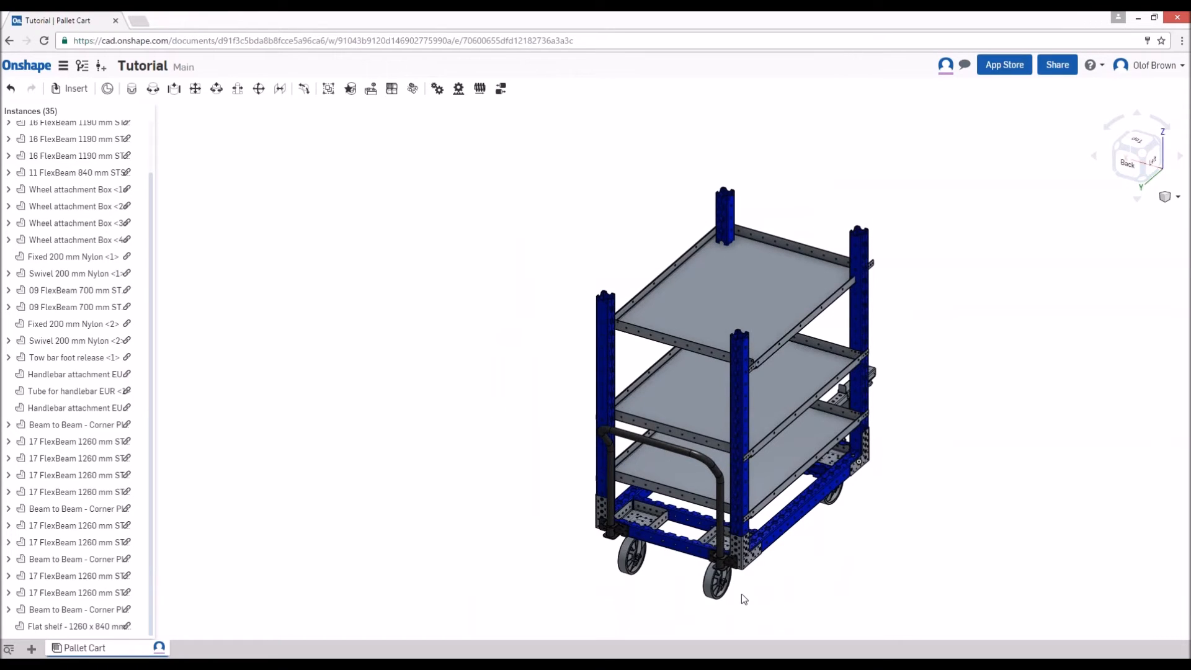
- Delete the two Handlebar attachment brackets at the back corners of the cart
scroll(738, 602, up, 5)
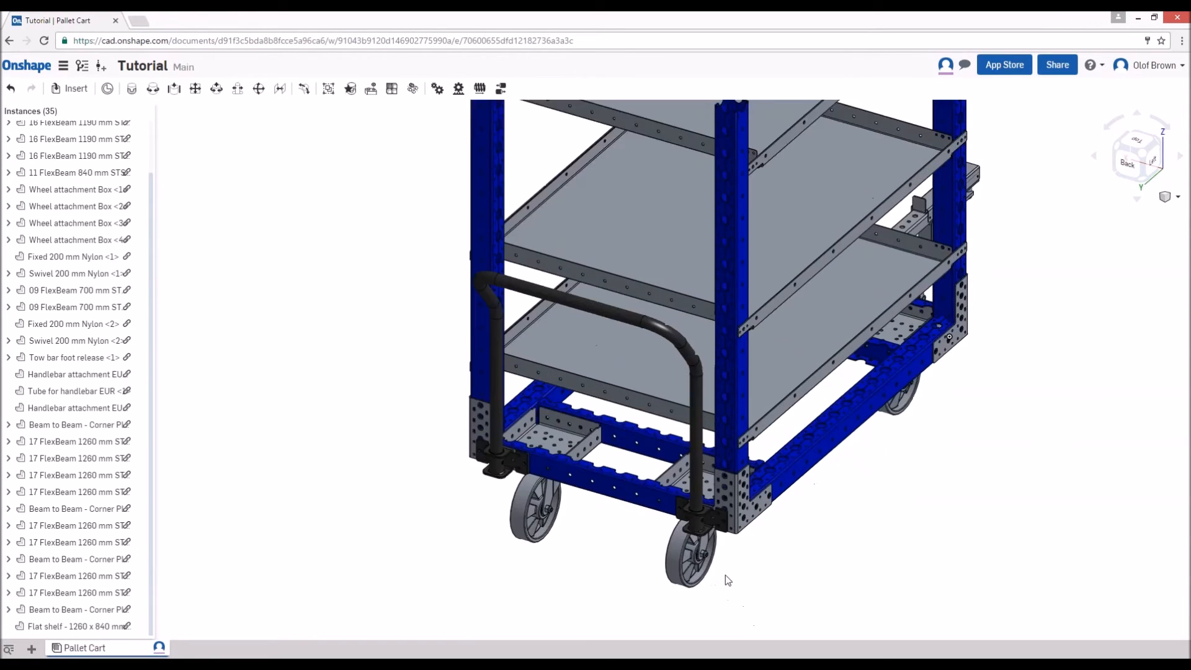
scroll(728, 580, up, 2)
click(688, 497)
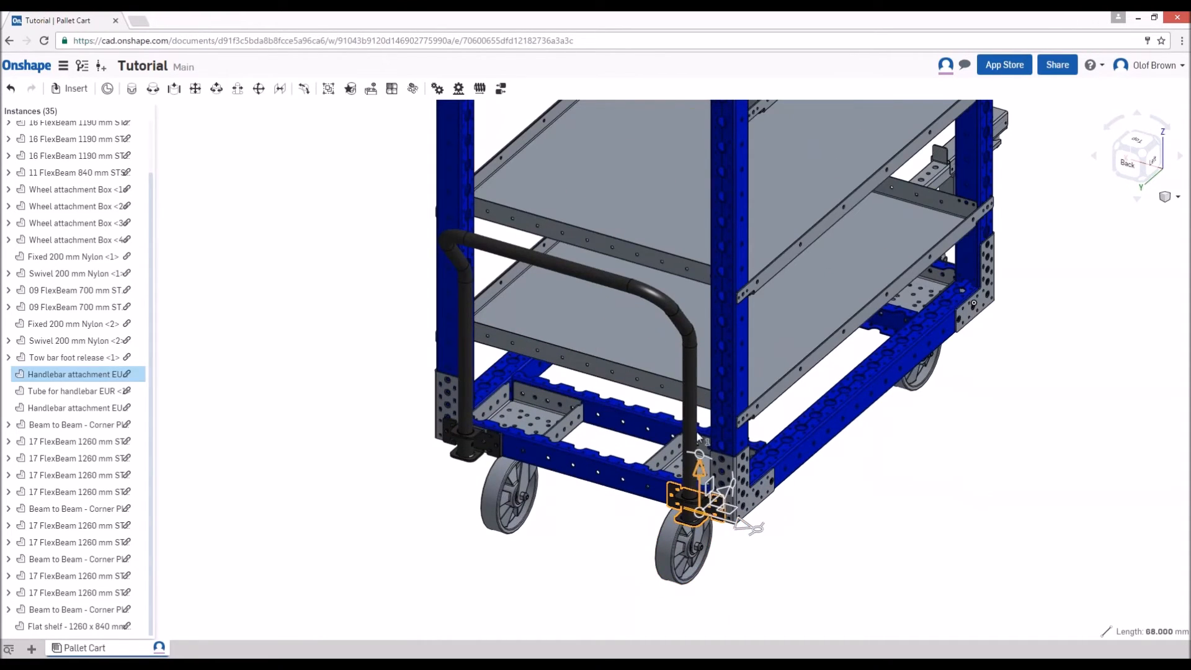
right_click(686, 378)
key(Escape)
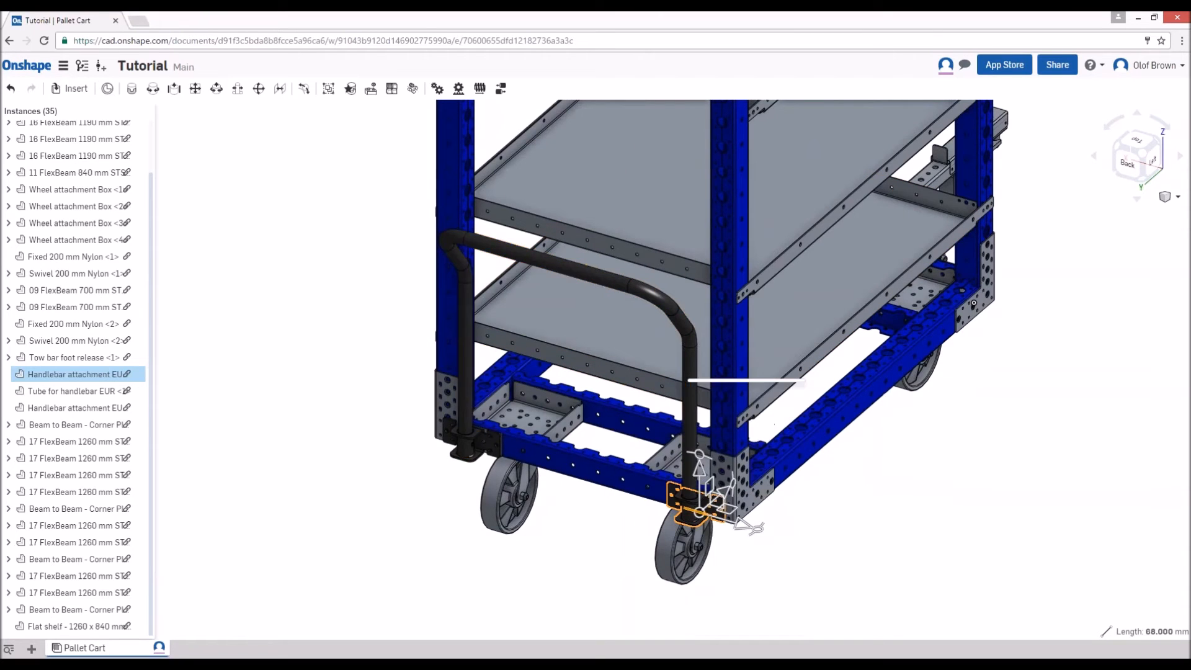
right_click(463, 448)
right_click(663, 306)
click(664, 304)
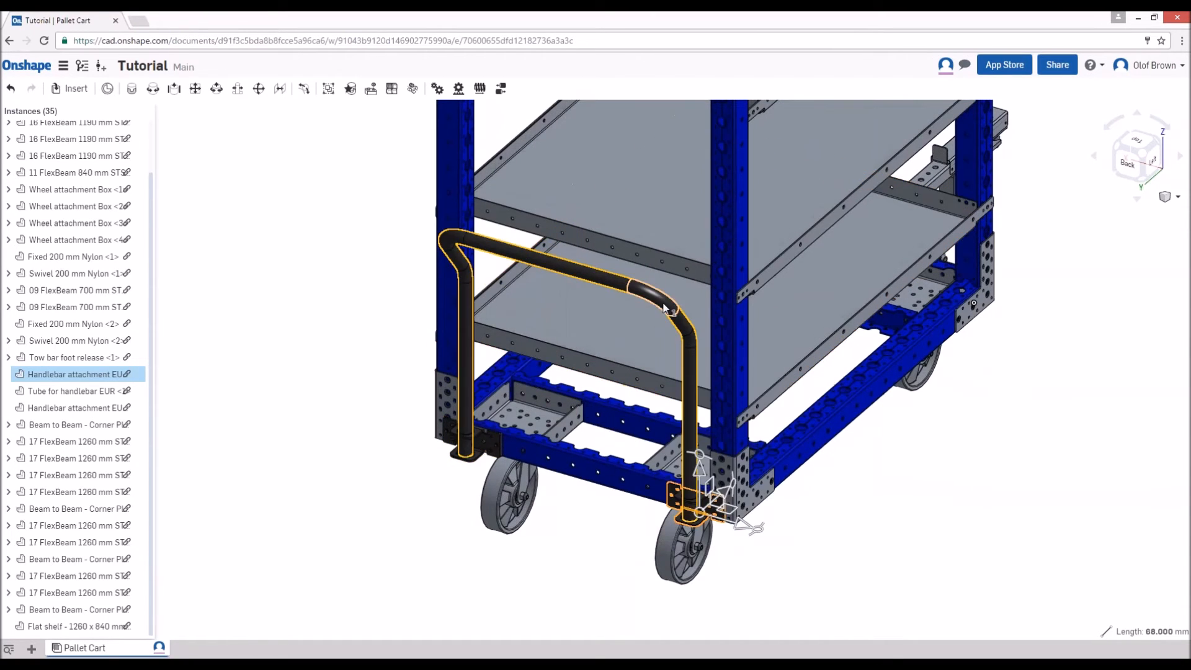
click(470, 441)
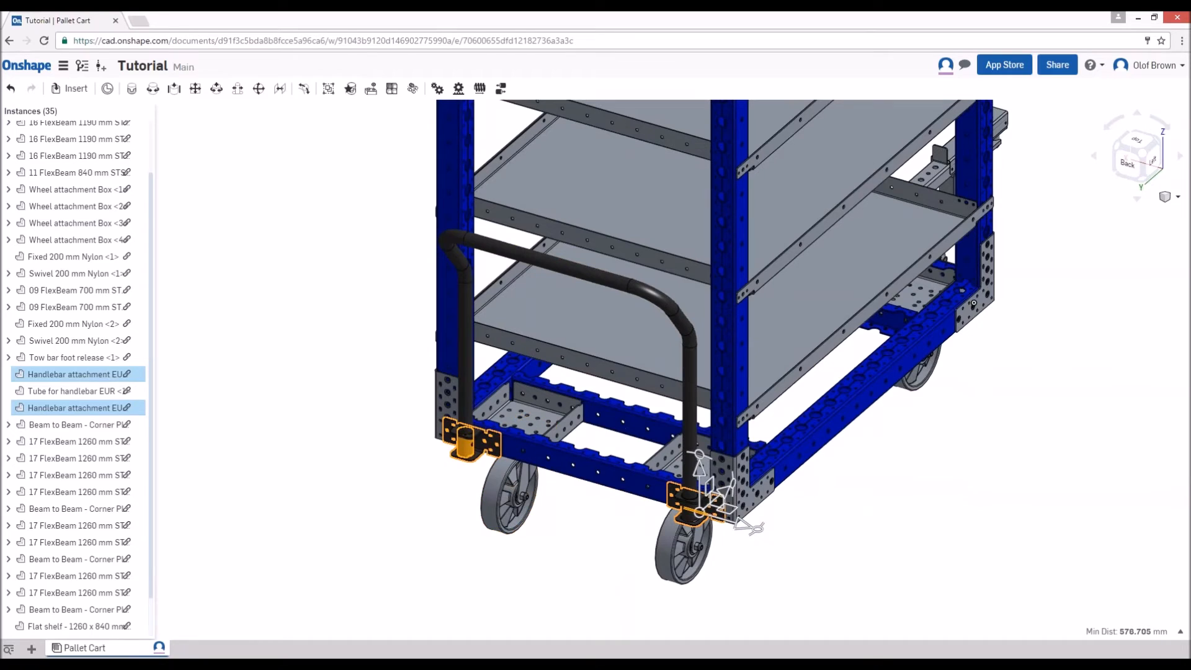
key(Delete)
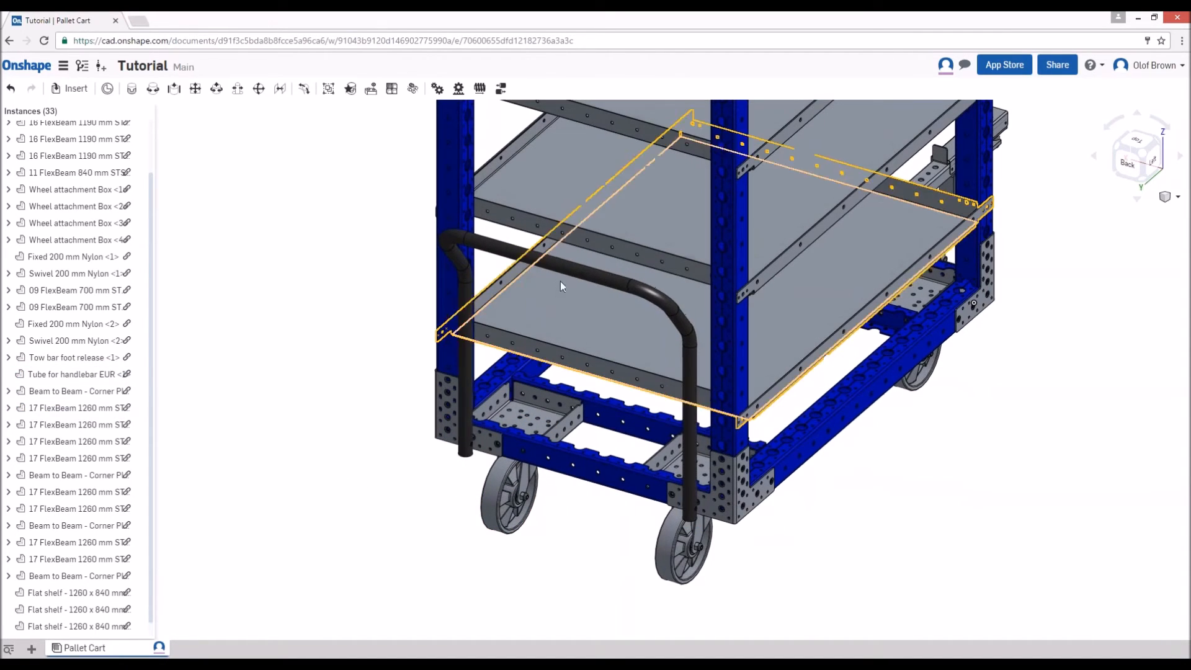
- Delete the handlebar tube from the back of the cart
click(570, 271)
key(Delete)
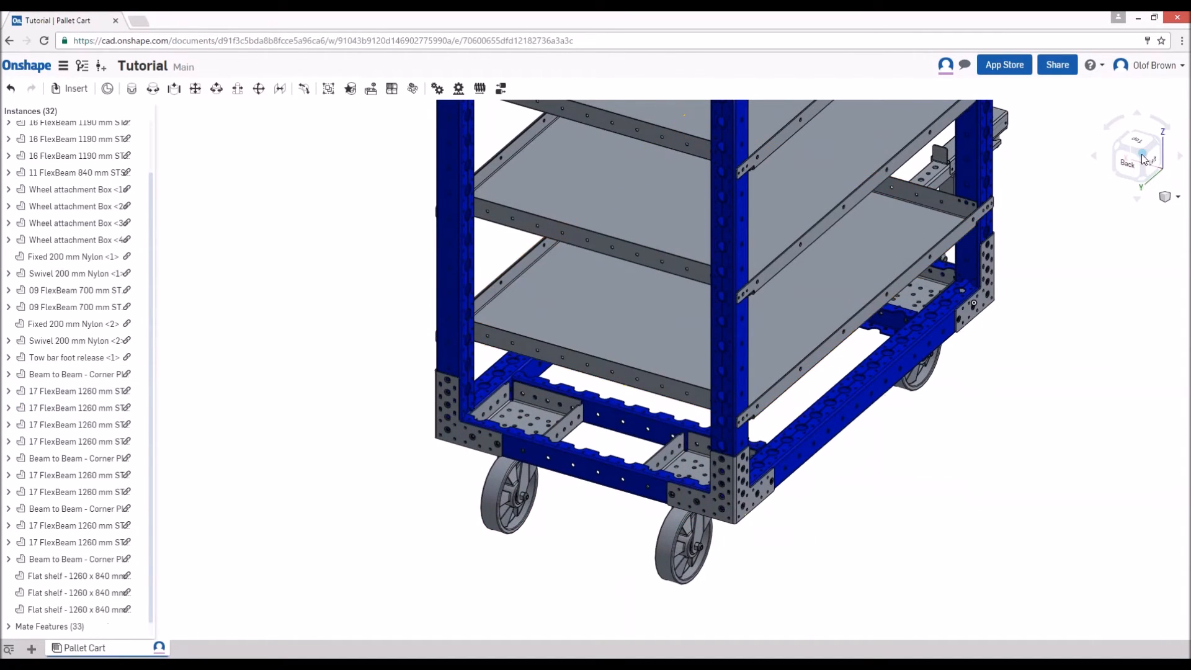
click(1144, 158)
right_drag(779, 431, 712, 461)
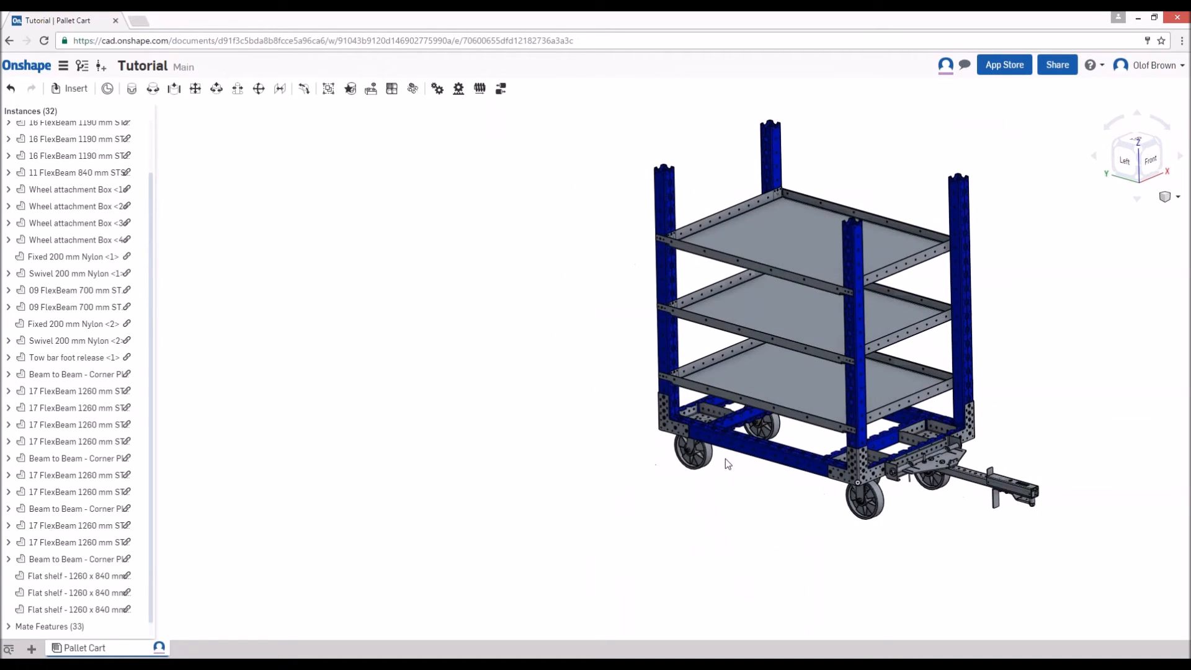
click(761, 393)
click(1111, 370)
click(1160, 147)
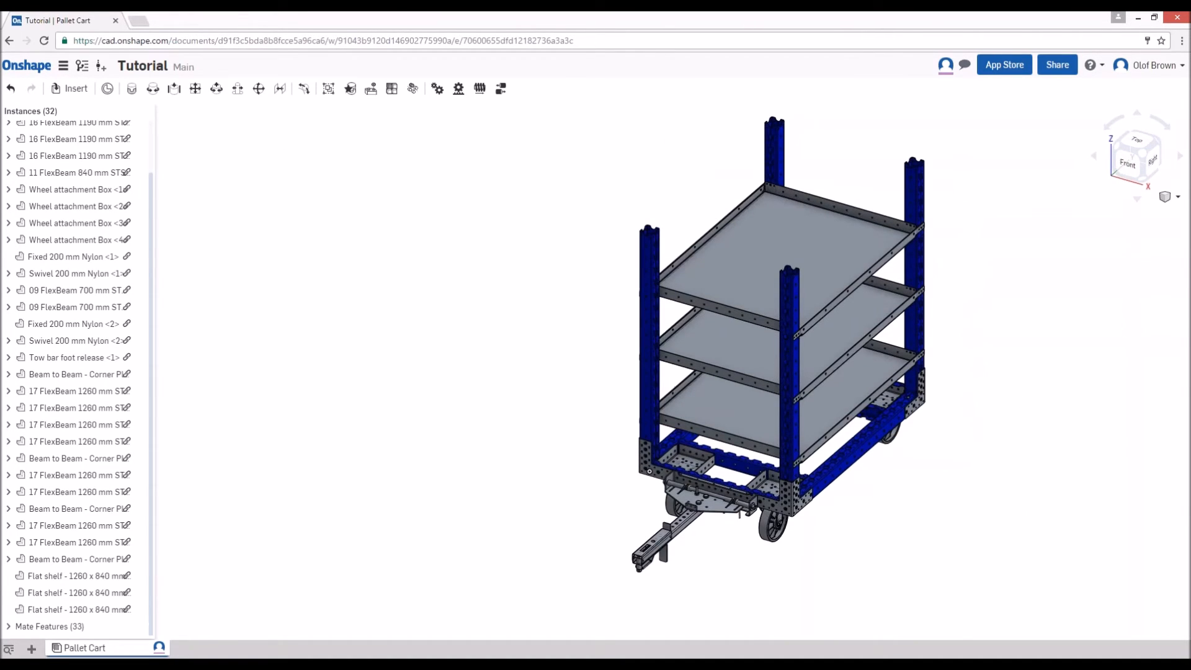
- Create a version of the Main workspace named "Issue B - Shelf Cart"
click(103, 70)
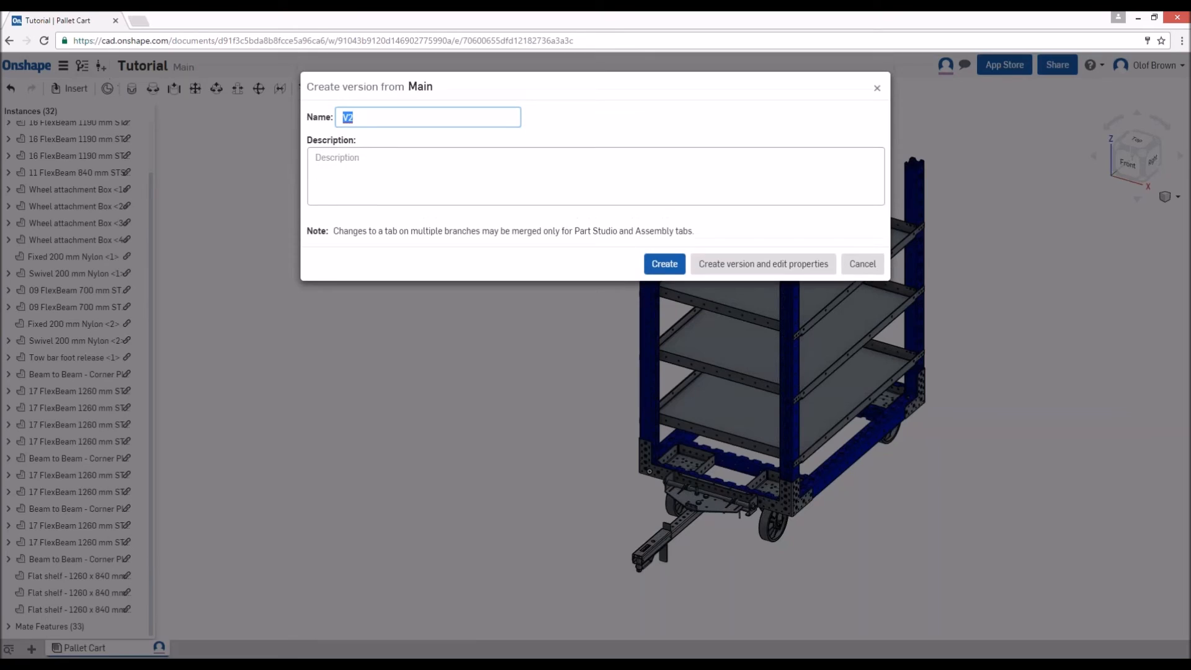
key(BackSpace)
text(Issue B - Shelf Cart)
click(667, 259)
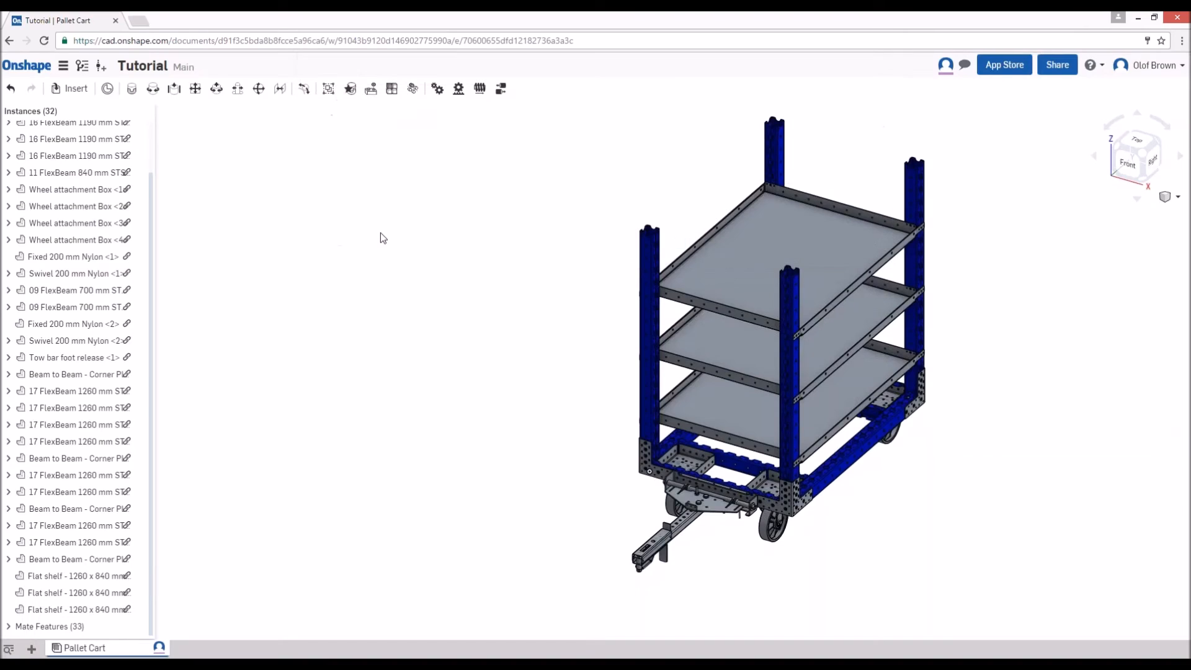
- Open the saved version "Issue A - Pallet Cart" from the version history and close the history
click(80, 68)
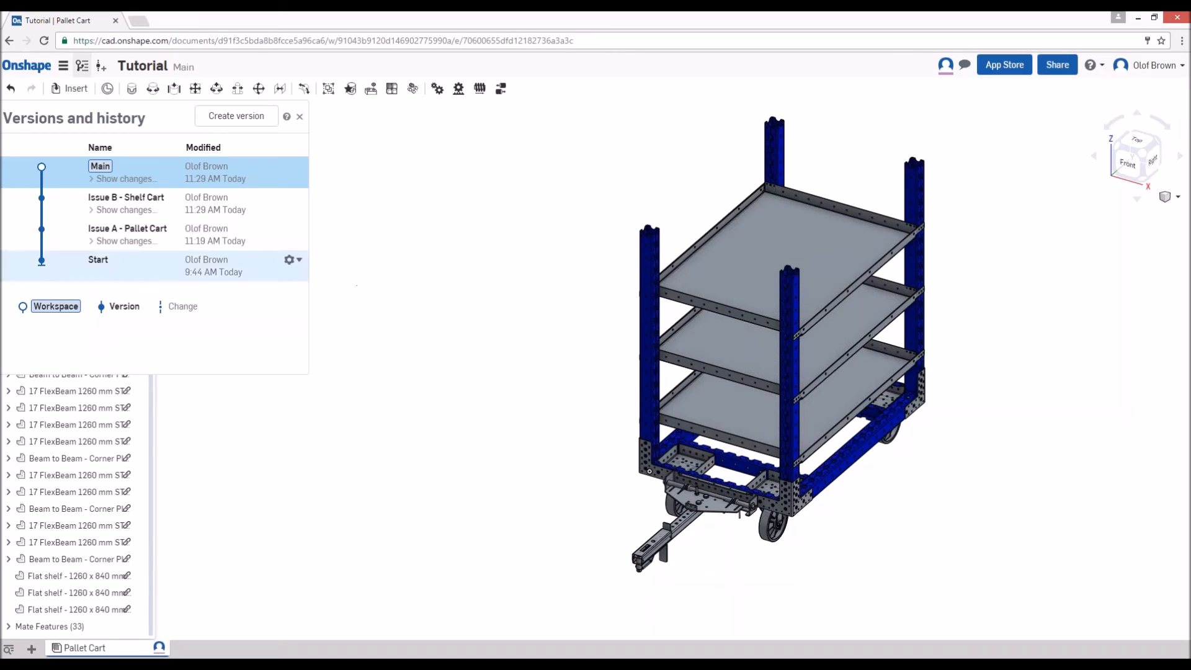
click(127, 234)
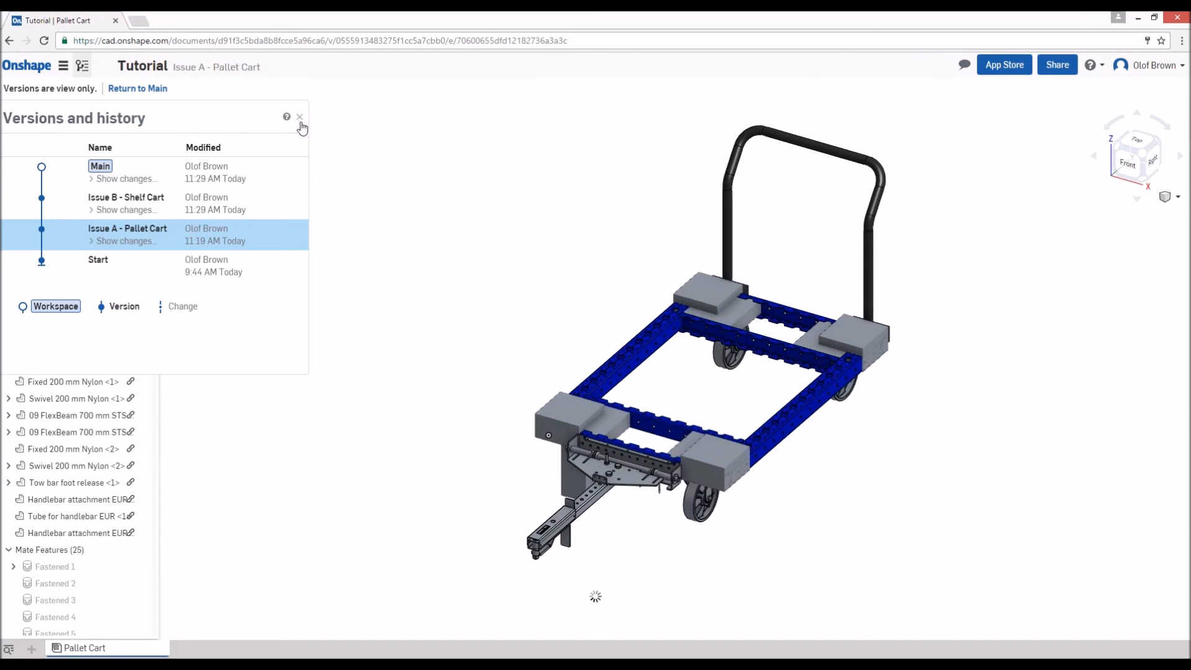
click(301, 119)
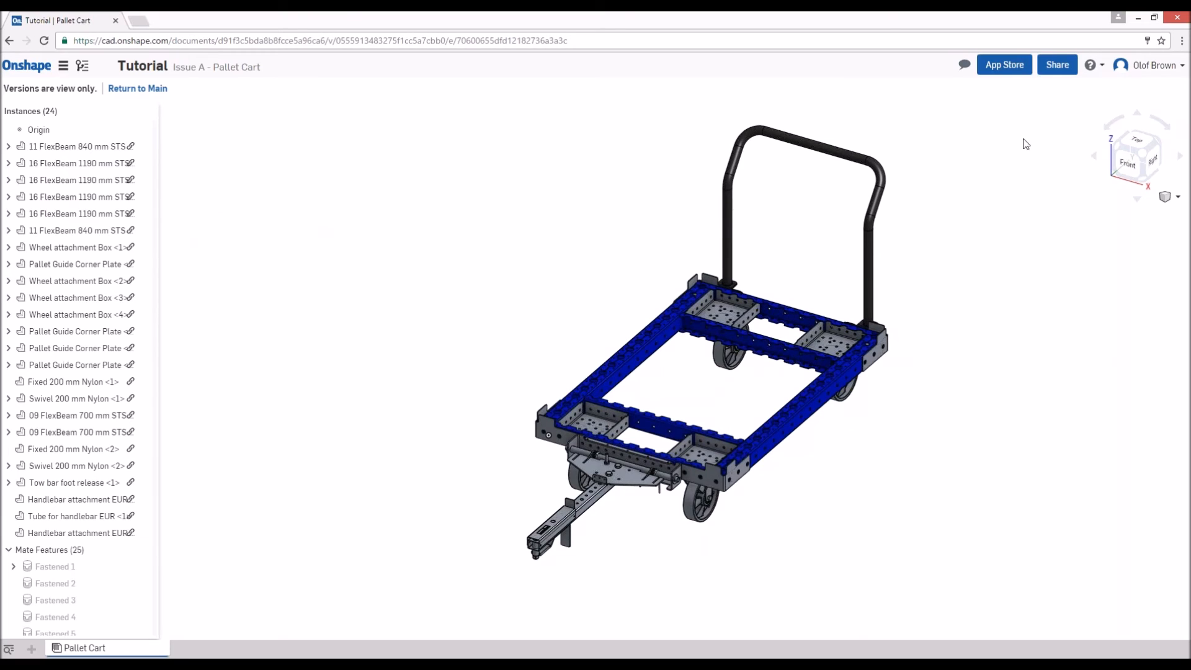
- Open the Onshape App Store to view the available apps, and return to the Tutorial document
click(1012, 73)
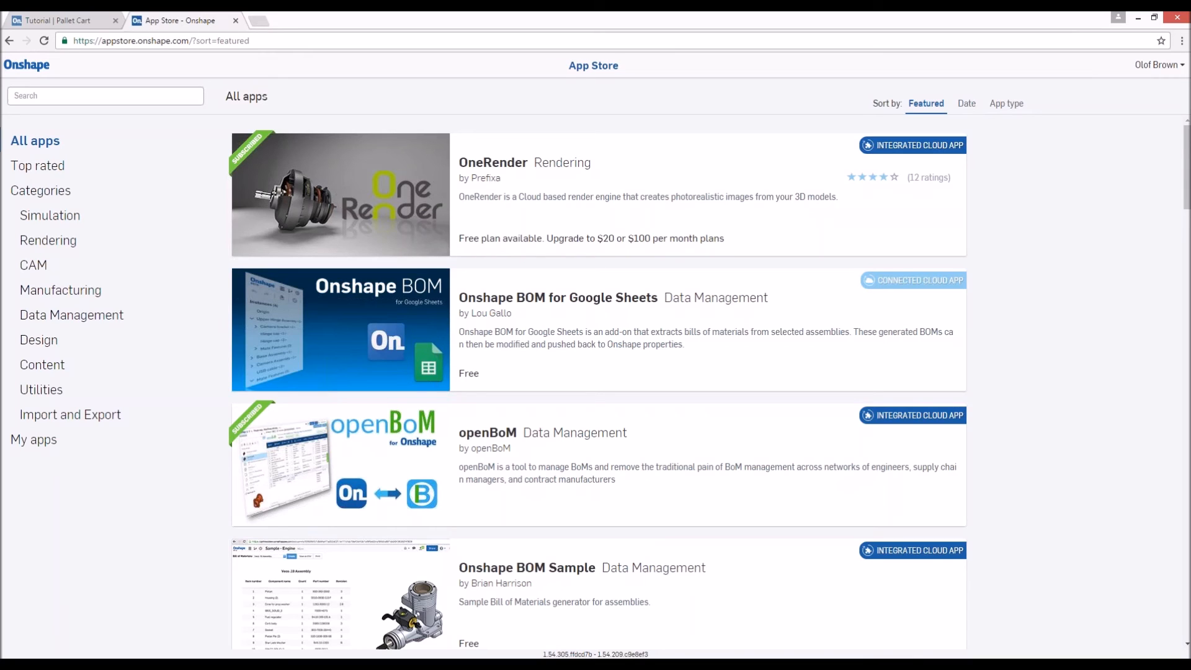
click(62, 20)
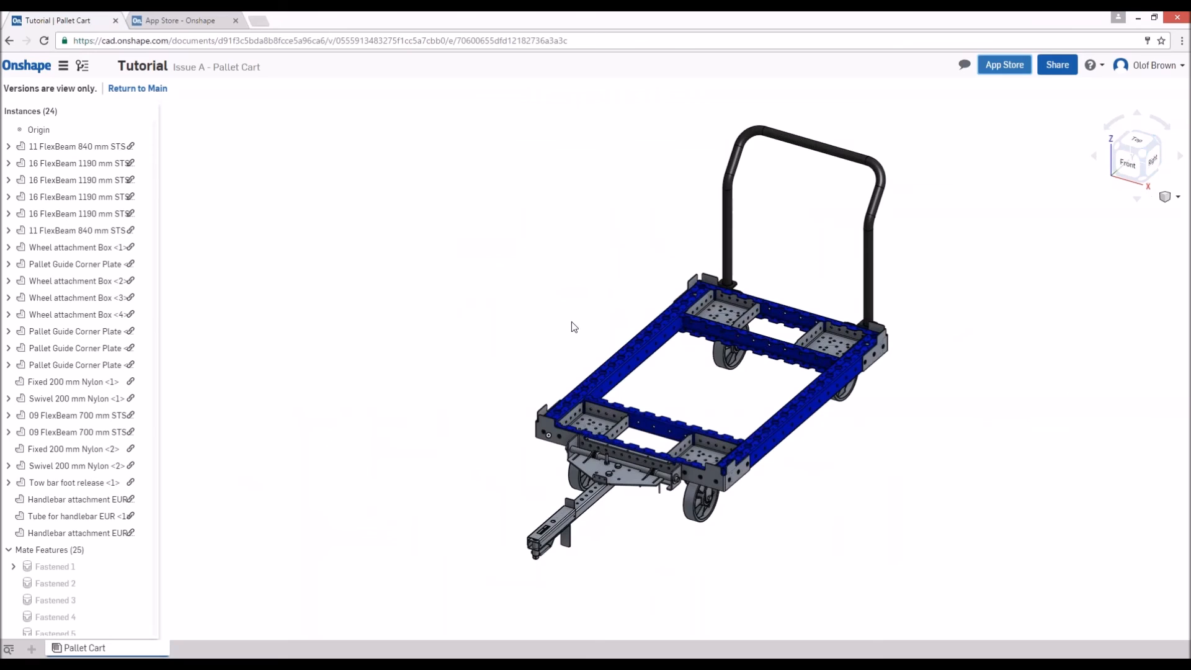
- Go to the list of own documents and reopen the Tutorial document in its Main workspace
click(37, 71)
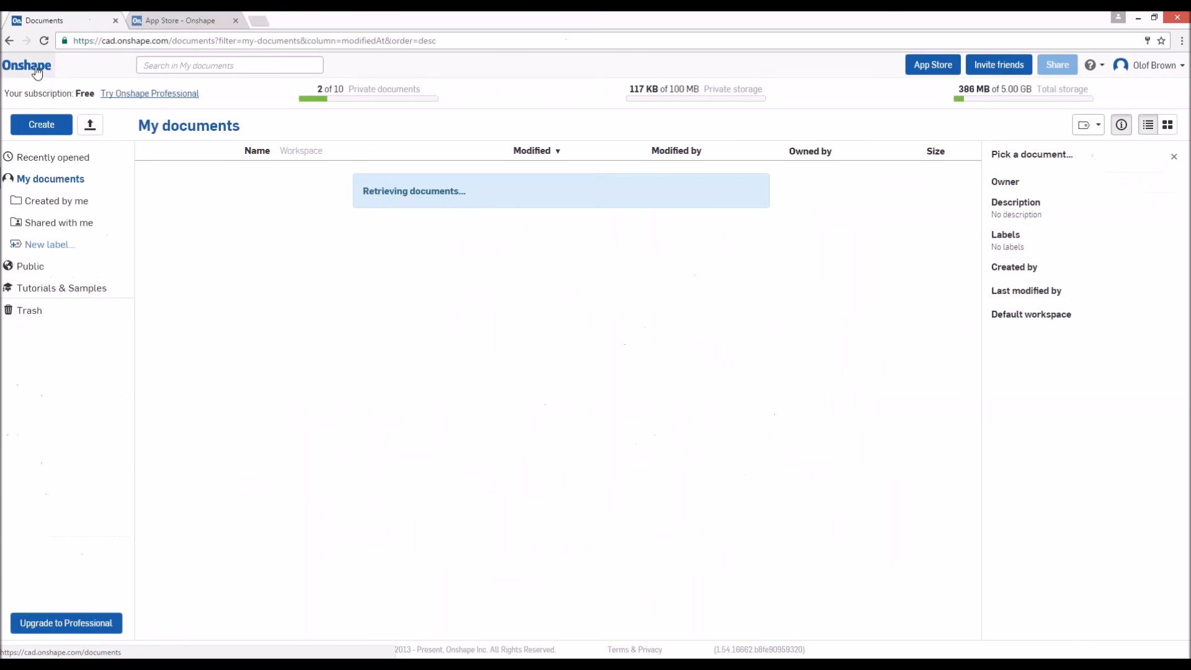
click(500, 415)
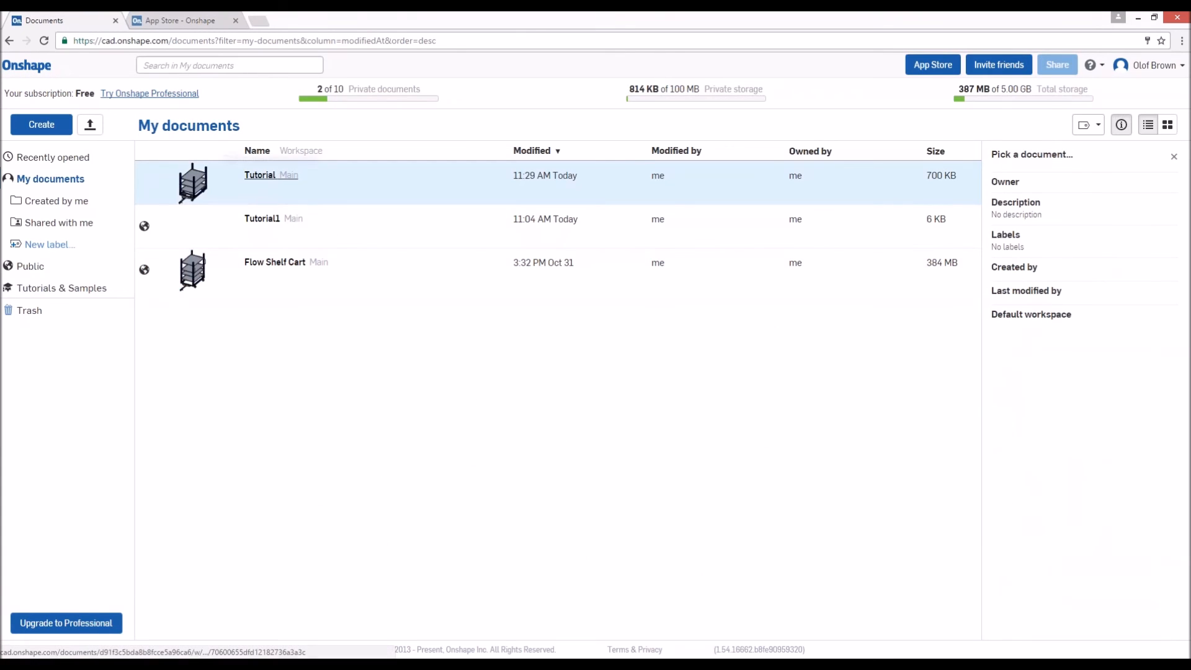
click(260, 176)
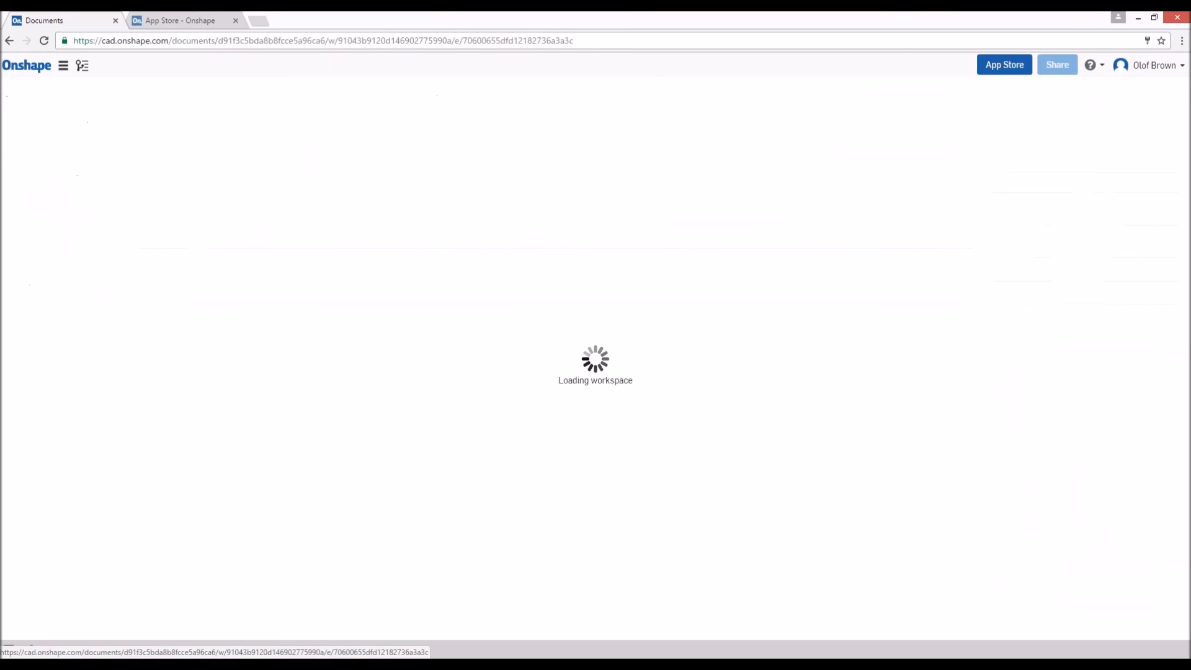